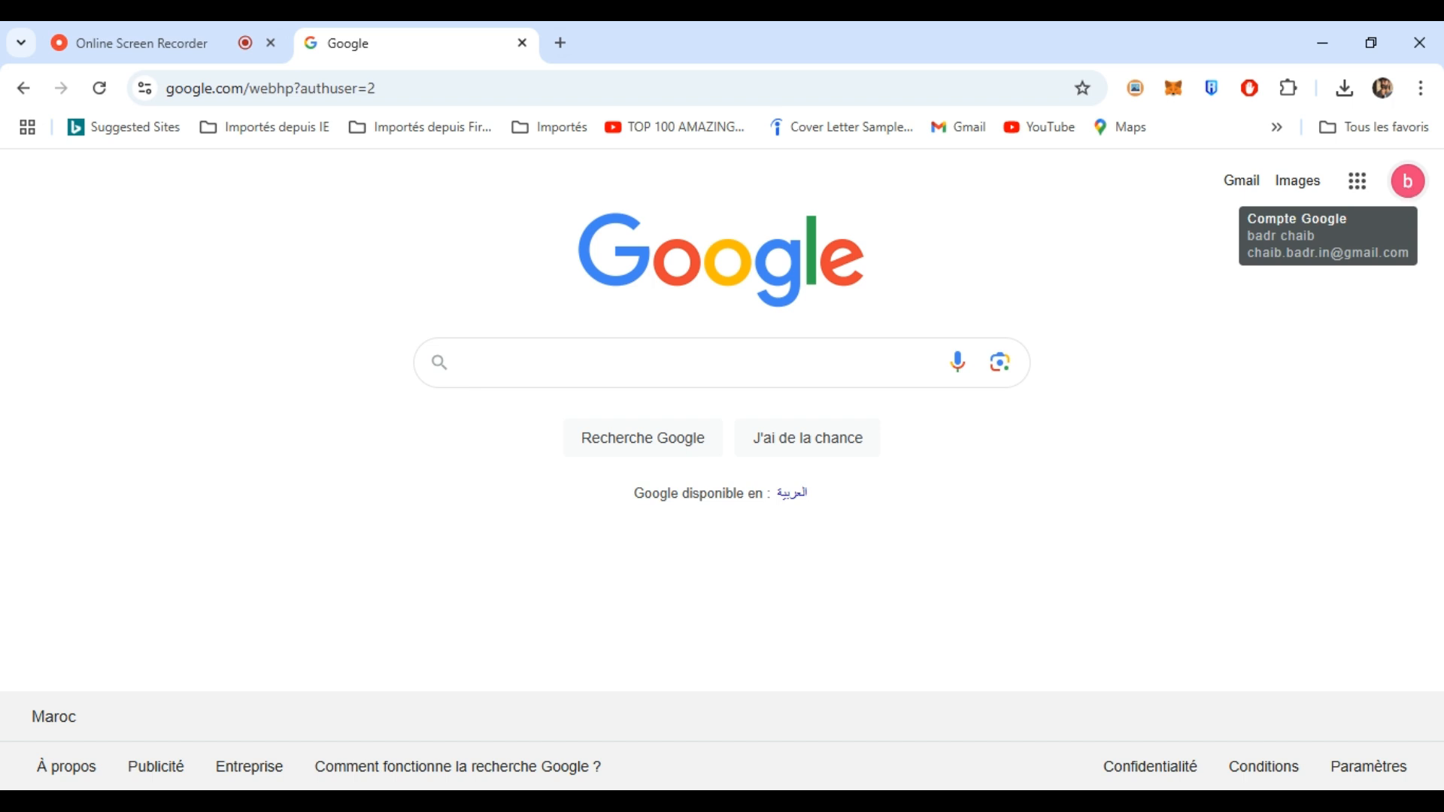
# - Launch Classroom from the Google apps grid and start a new course, confirming non-school use
pyautogui.click(1358, 186)
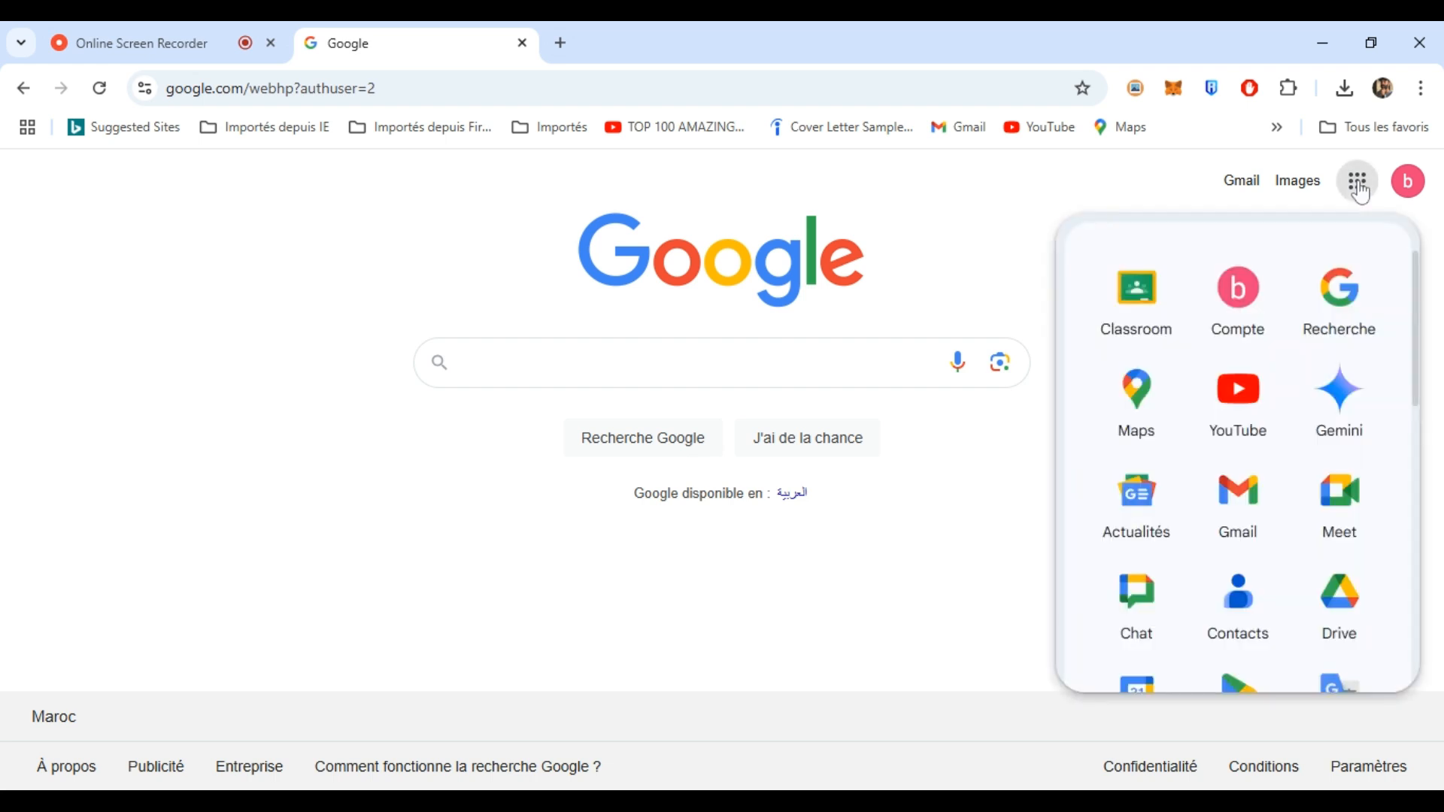
pyautogui.click(1134, 309)
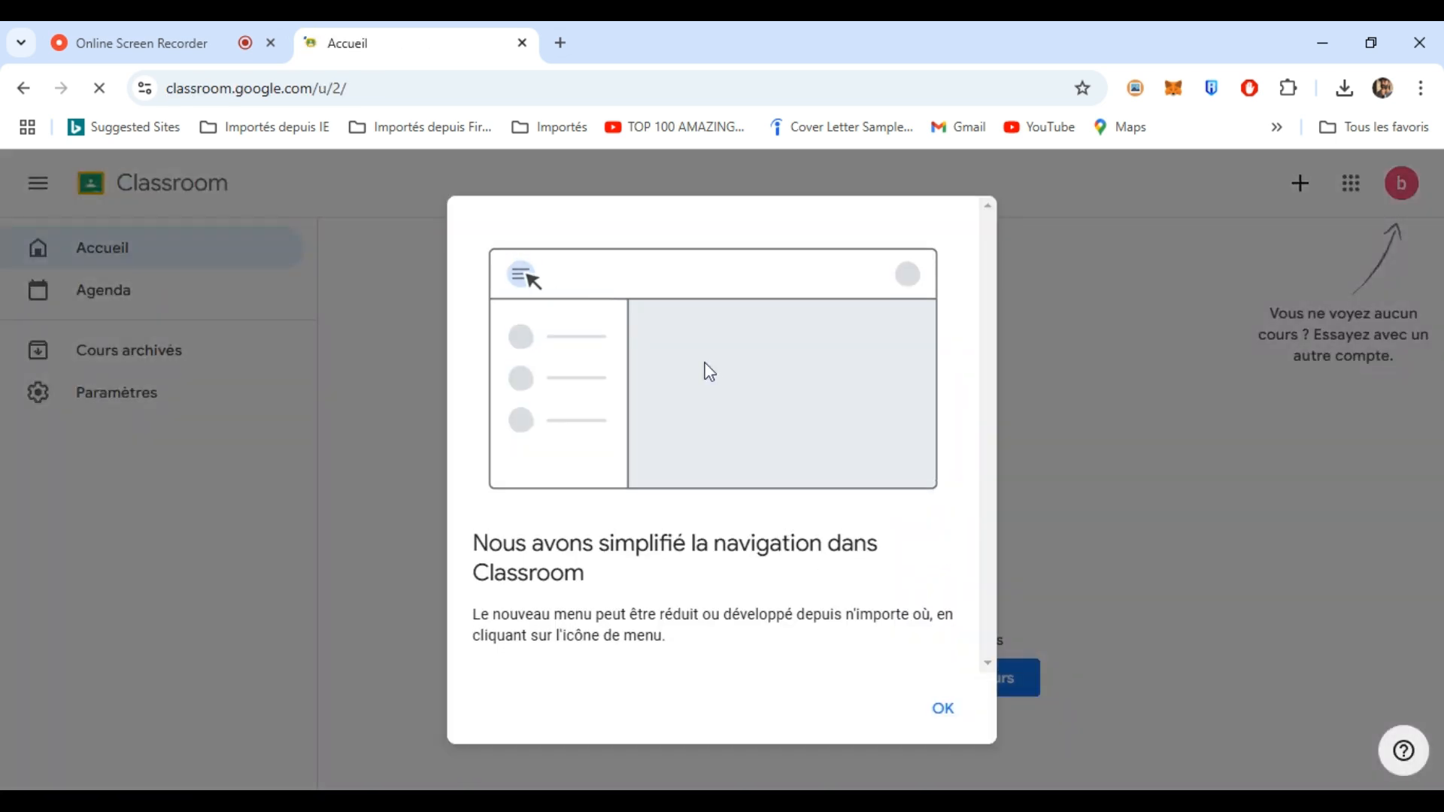
pyautogui.click(945, 713)
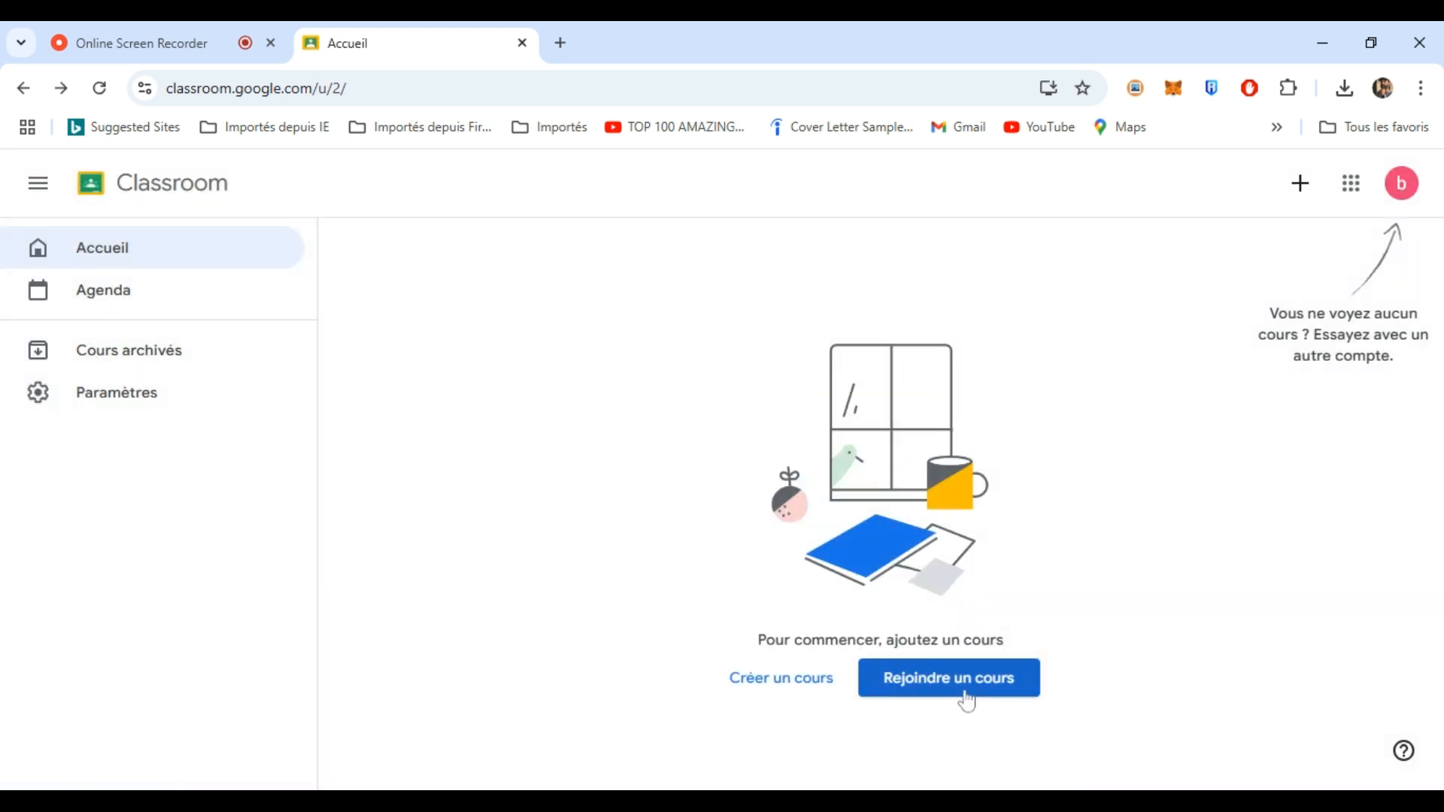
pyautogui.click(783, 681)
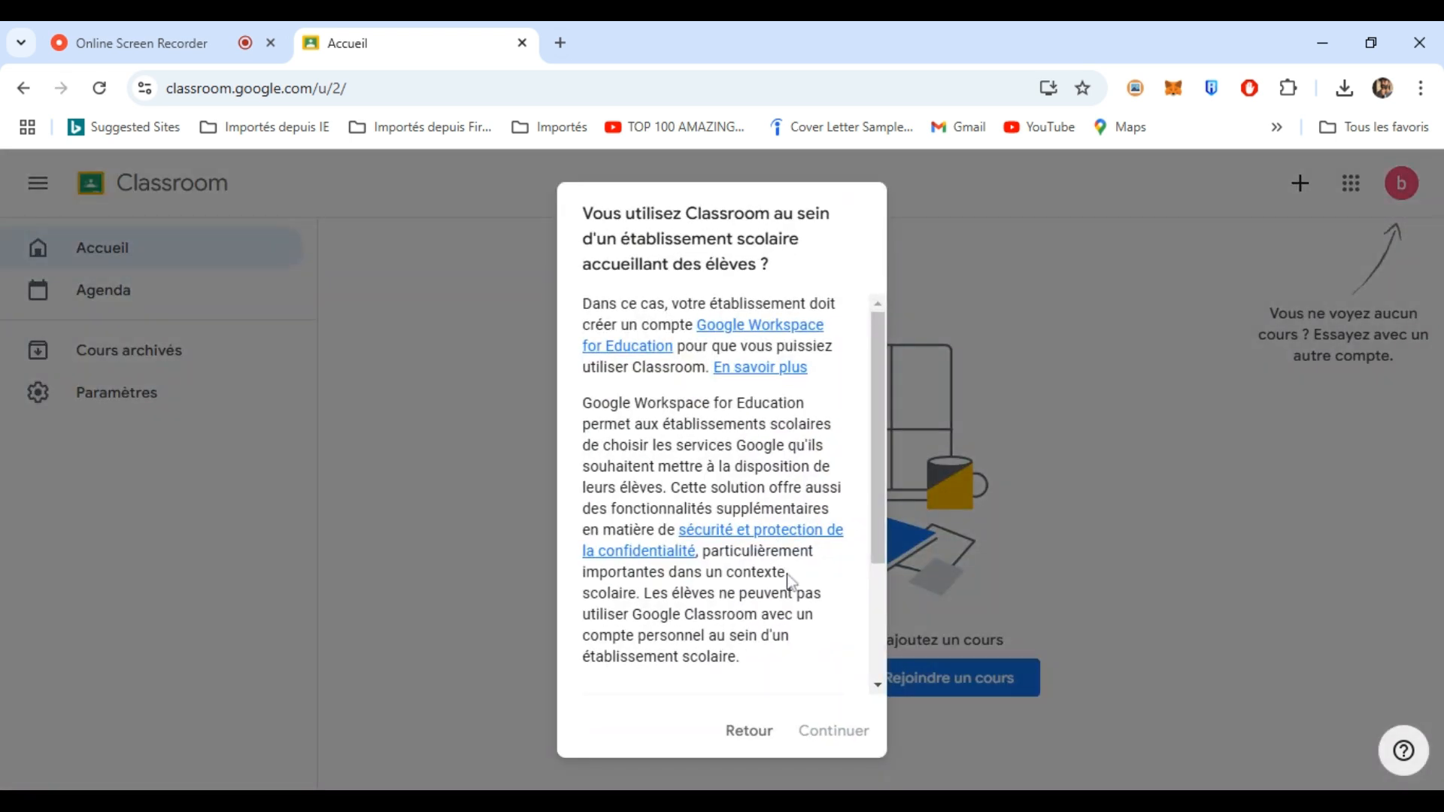
pyautogui.moveTo(880, 372); pyautogui.dragTo(872, 562)
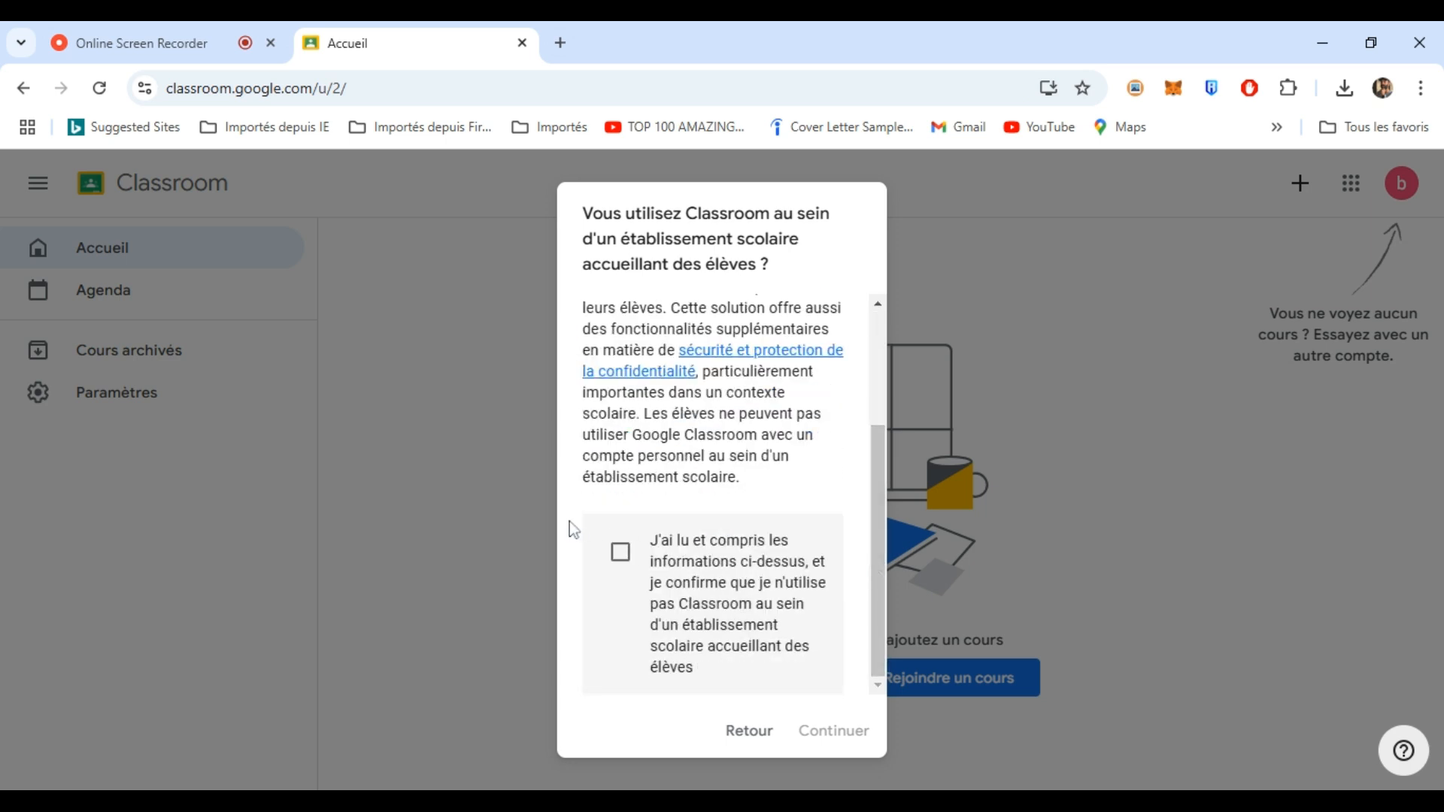
pyautogui.click(622, 555)
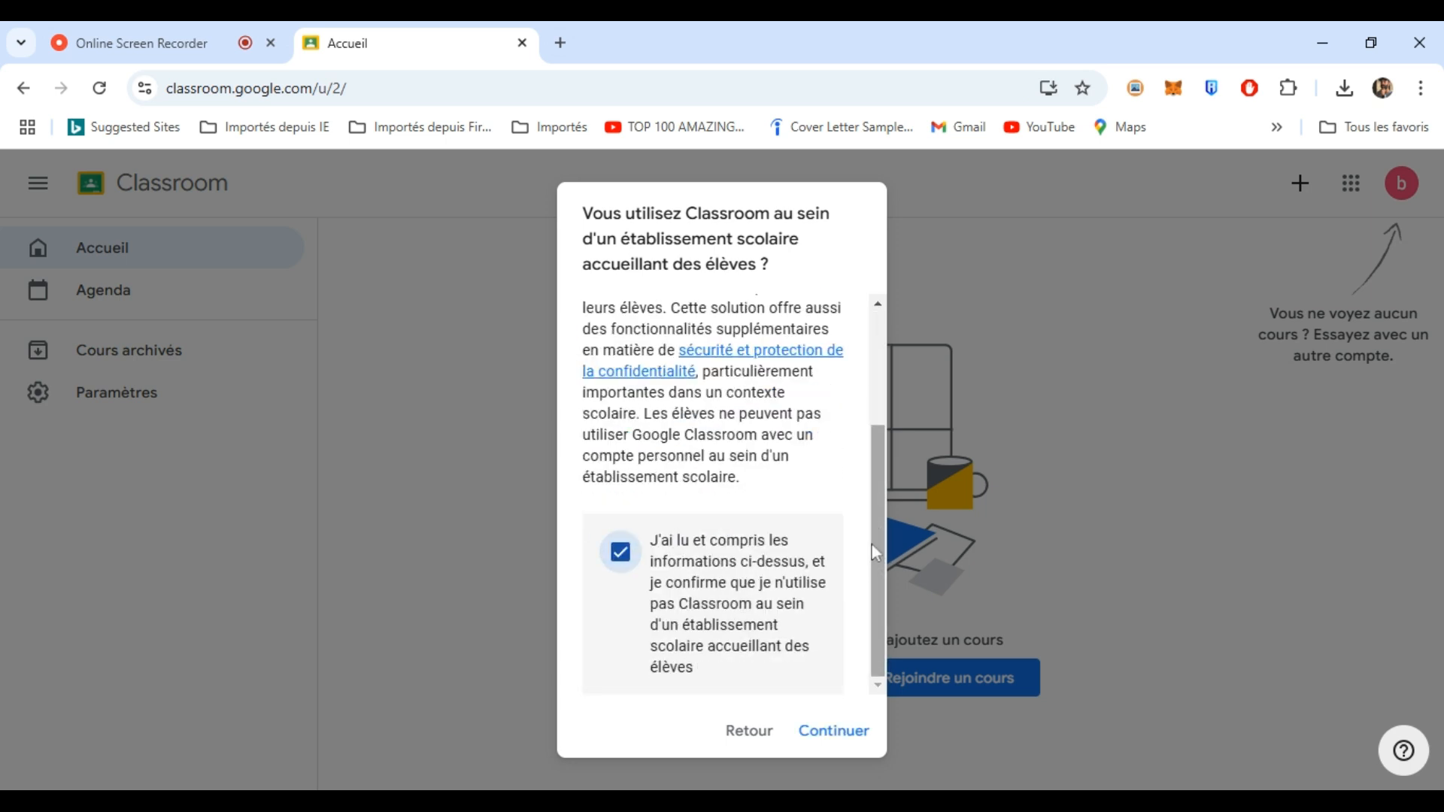
pyautogui.click(828, 741)
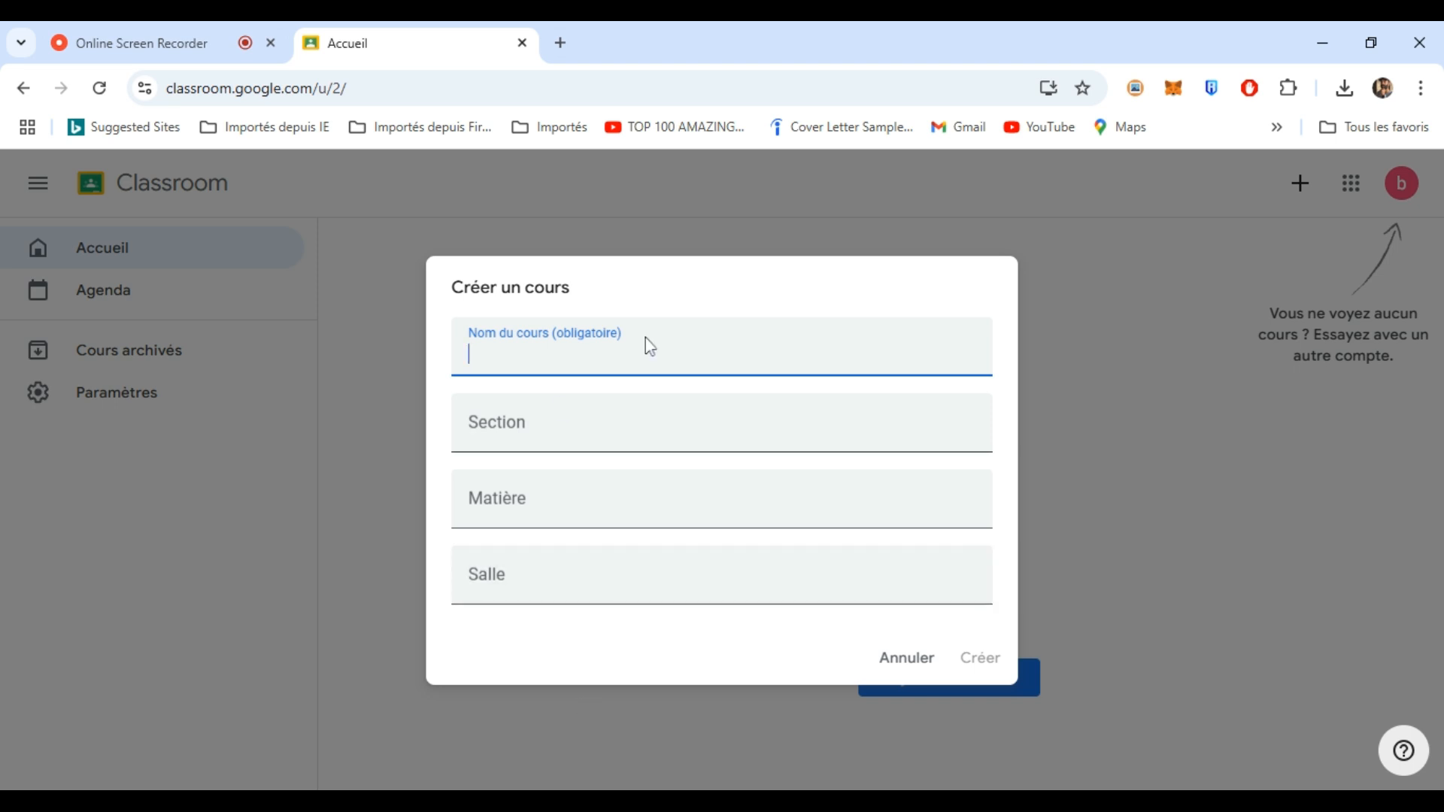
# - Create the course 'les reseaux informatiques' with section TCS1 and subject informatique
pyautogui.write('les re')
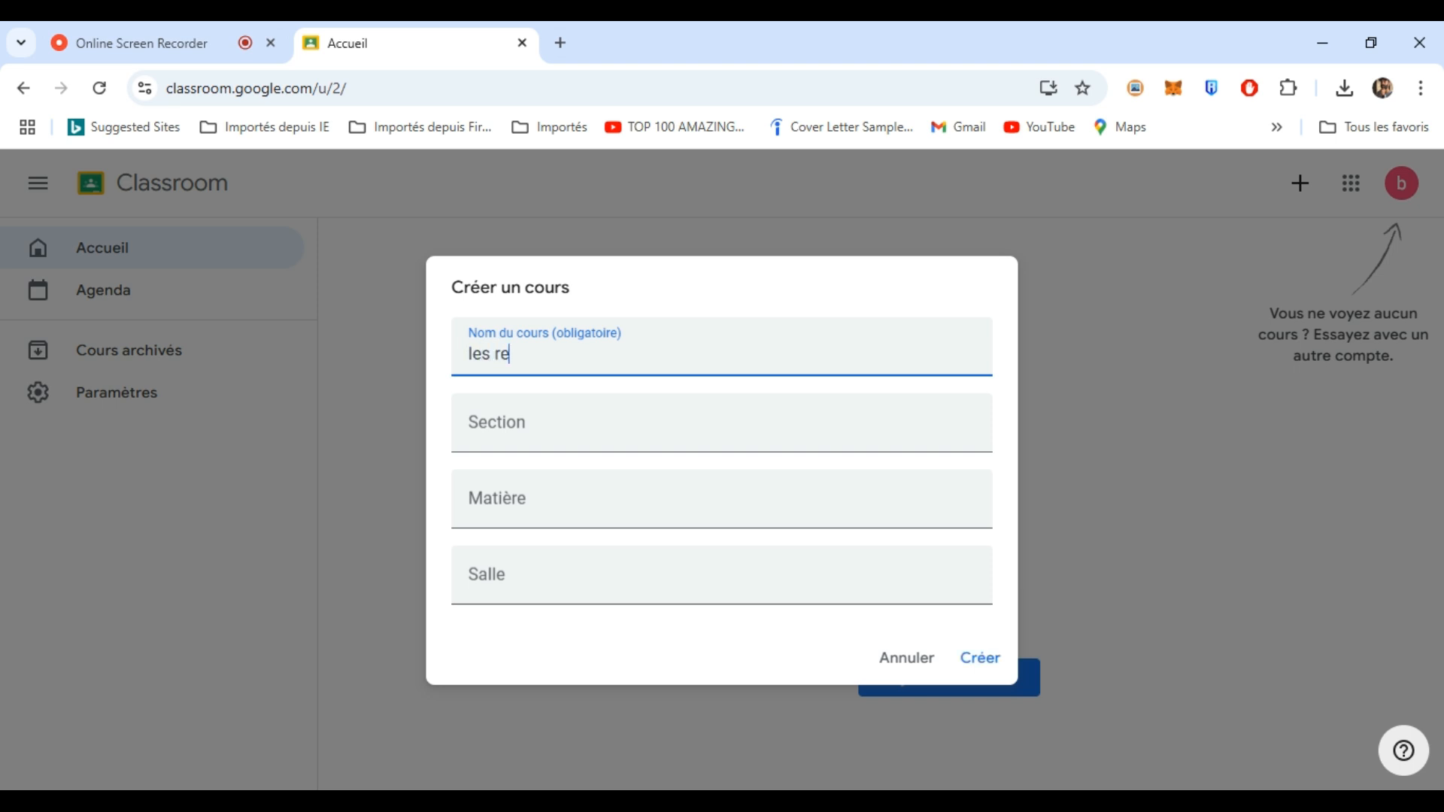
pyautogui.press('BackSpace')
pyautogui.write('éseaux informat')
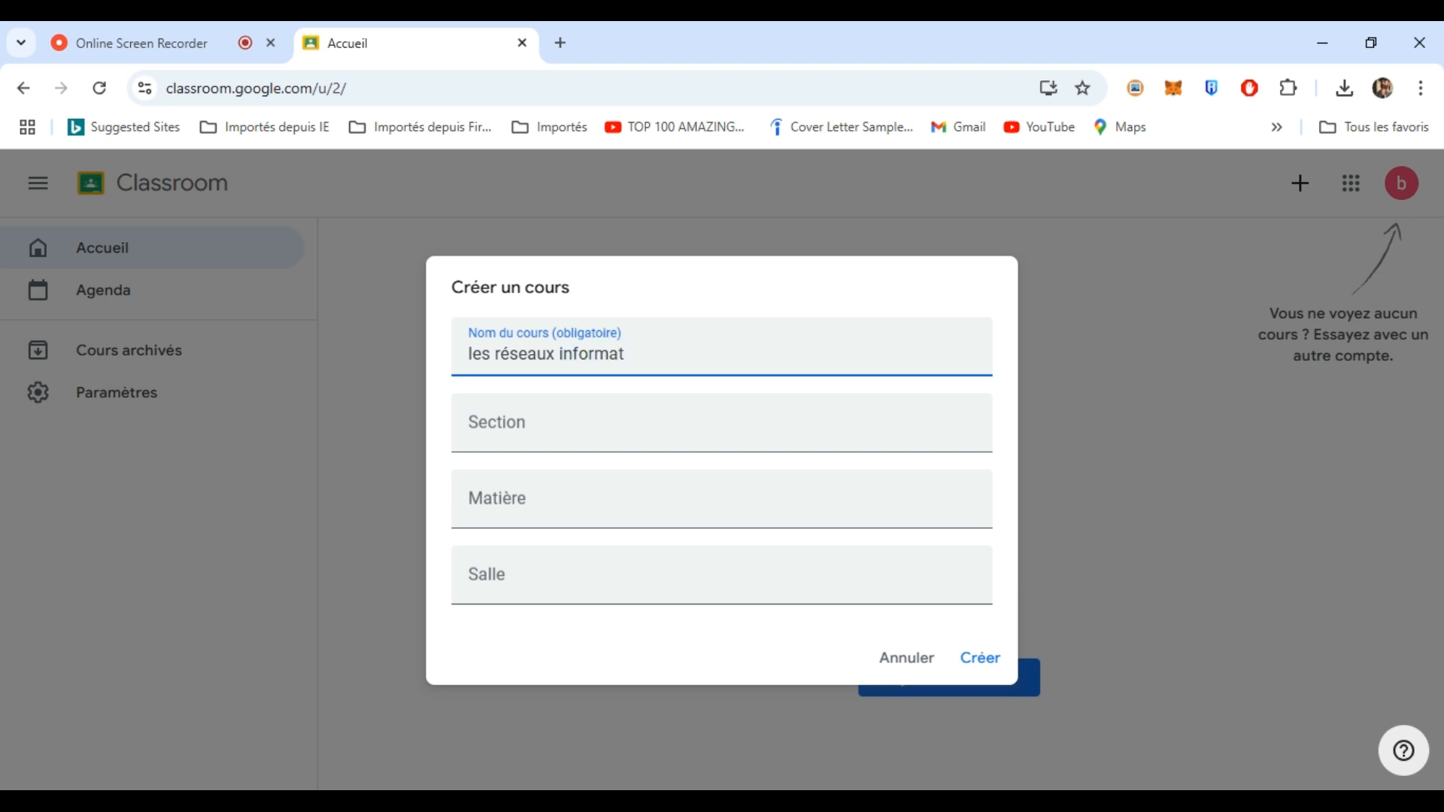
pyautogui.write('iques')
pyautogui.click(540, 436)
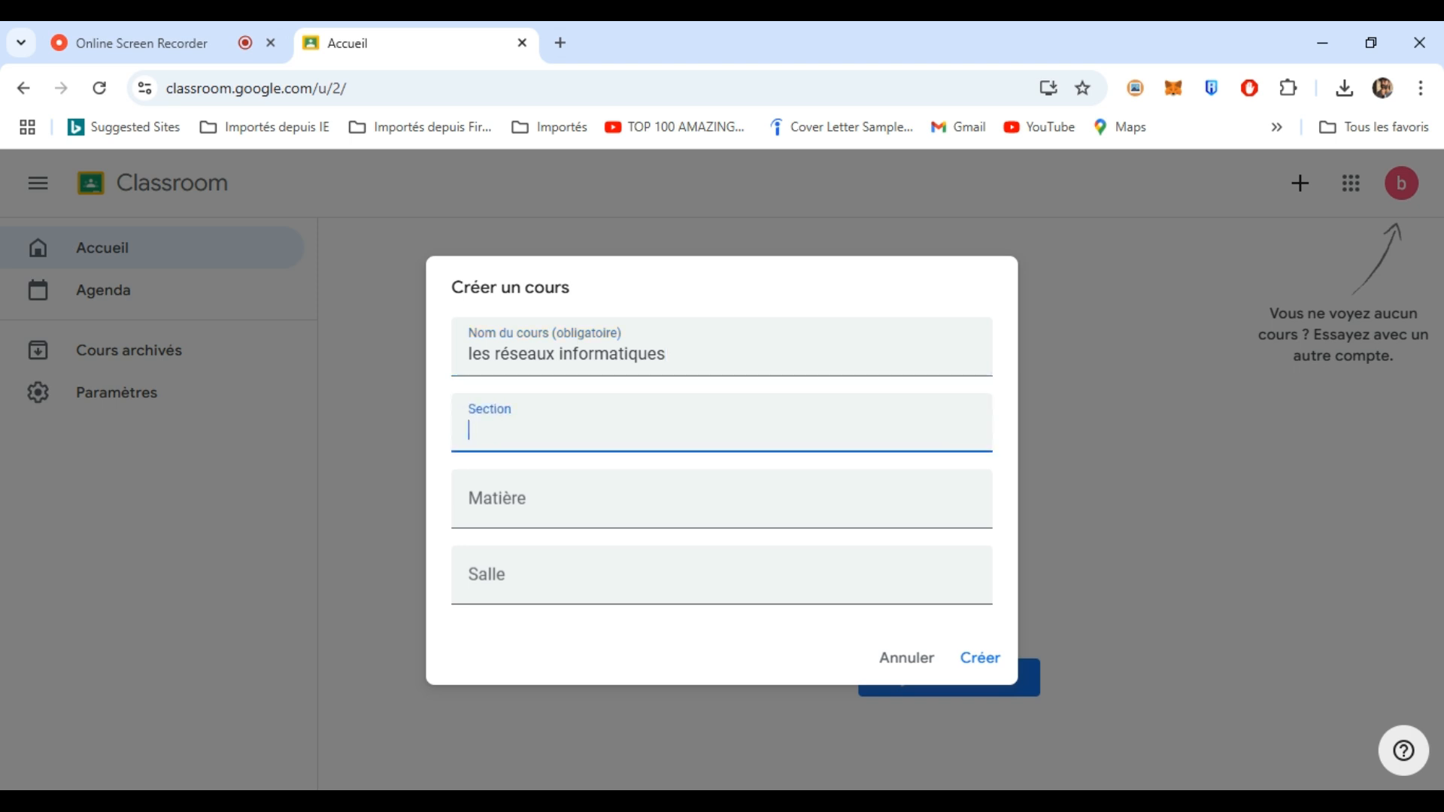
pyautogui.write('TCS1')
pyautogui.click(519, 500)
pyautogui.write('in')
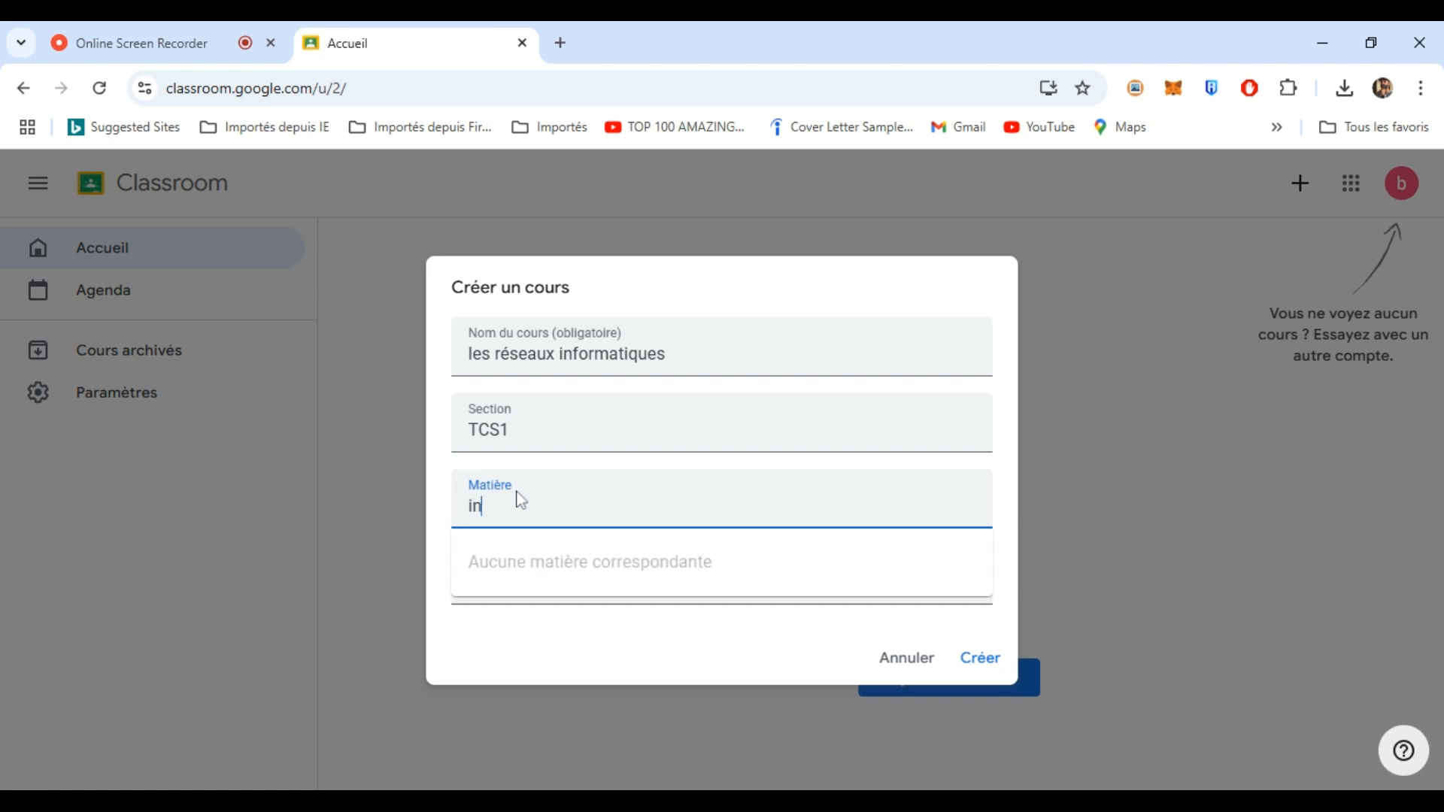
pyautogui.write('for')
pyautogui.write('ùa')
pyautogui.press('BackSpace')
pyautogui.write('ma')
pyautogui.write('to')
pyautogui.press('BackSpace')
pyautogui.write('ique')
pyautogui.click(564, 628)
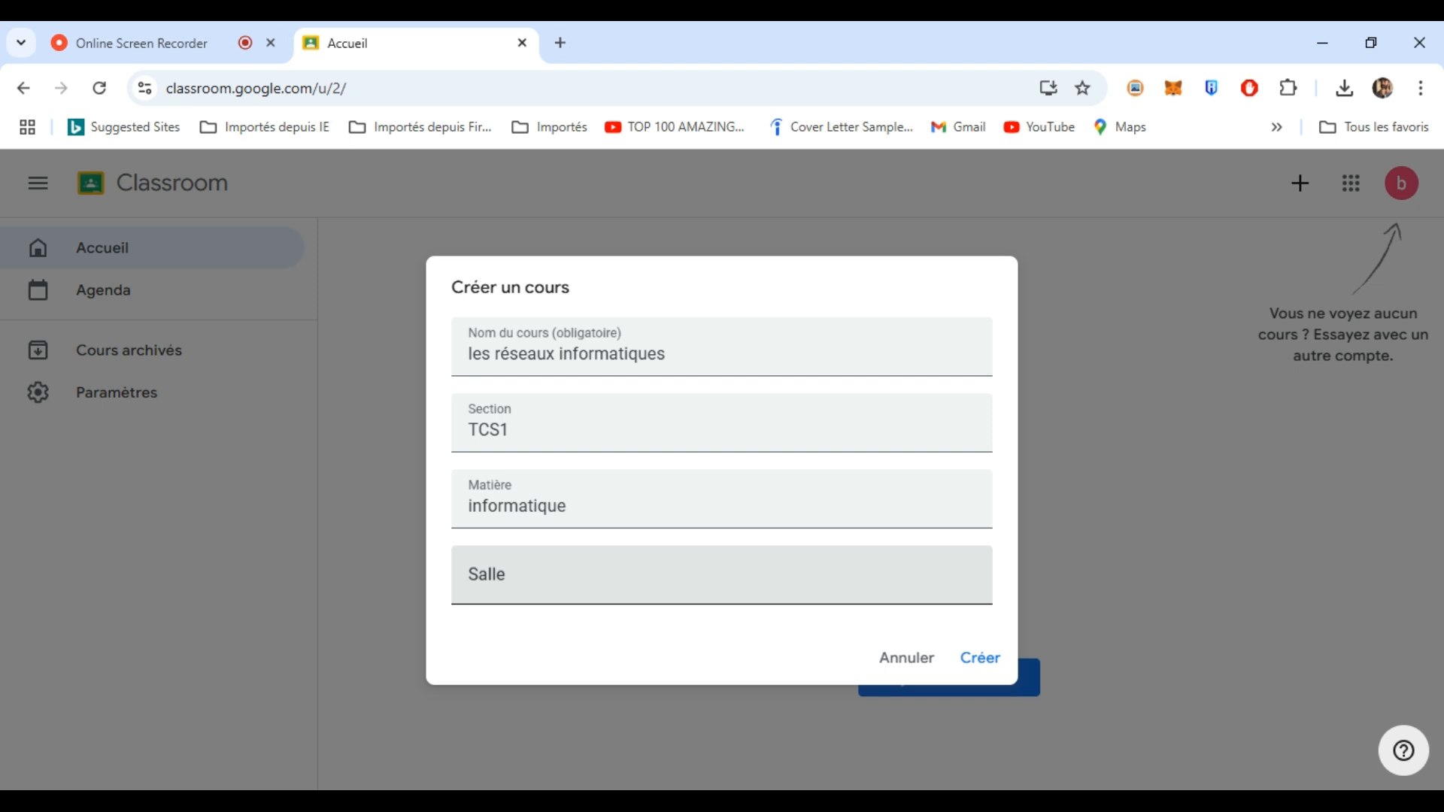
pyautogui.click(564, 583)
pyautogui.click(980, 661)
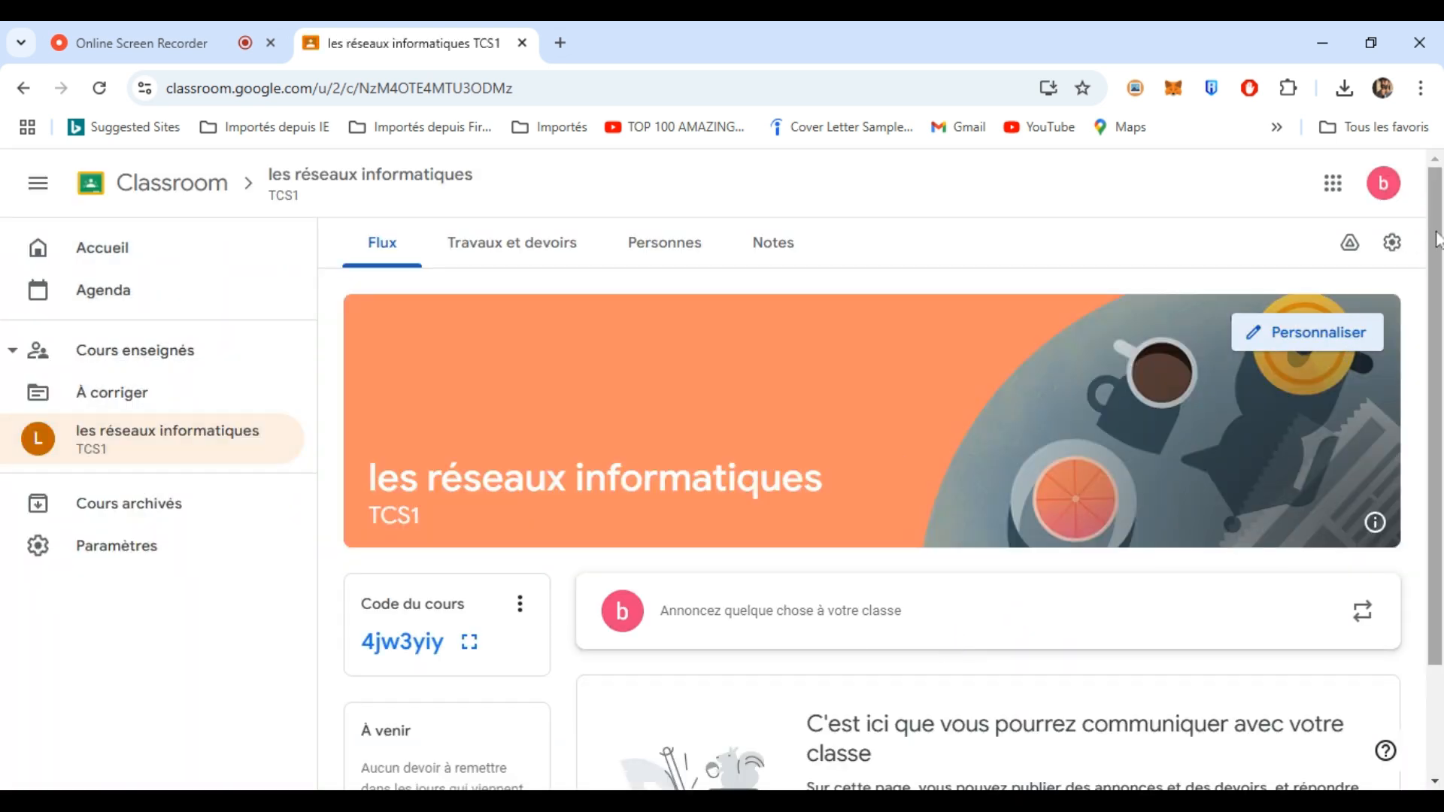
# - Preview the Code header theme, then cancel to keep the original orange header
pyautogui.scroll(-2, 1436, 239)
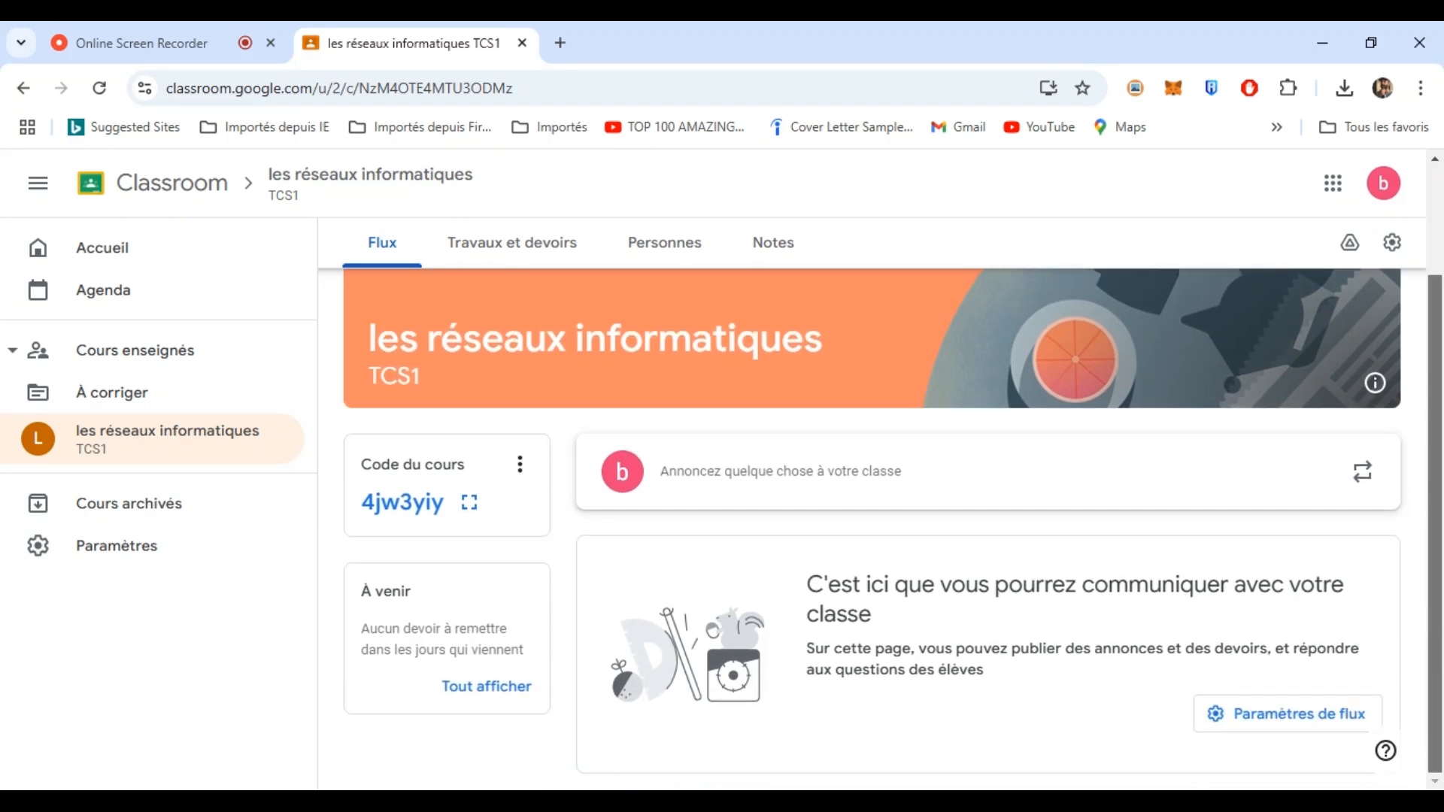
pyautogui.scroll(2, 1418, 249)
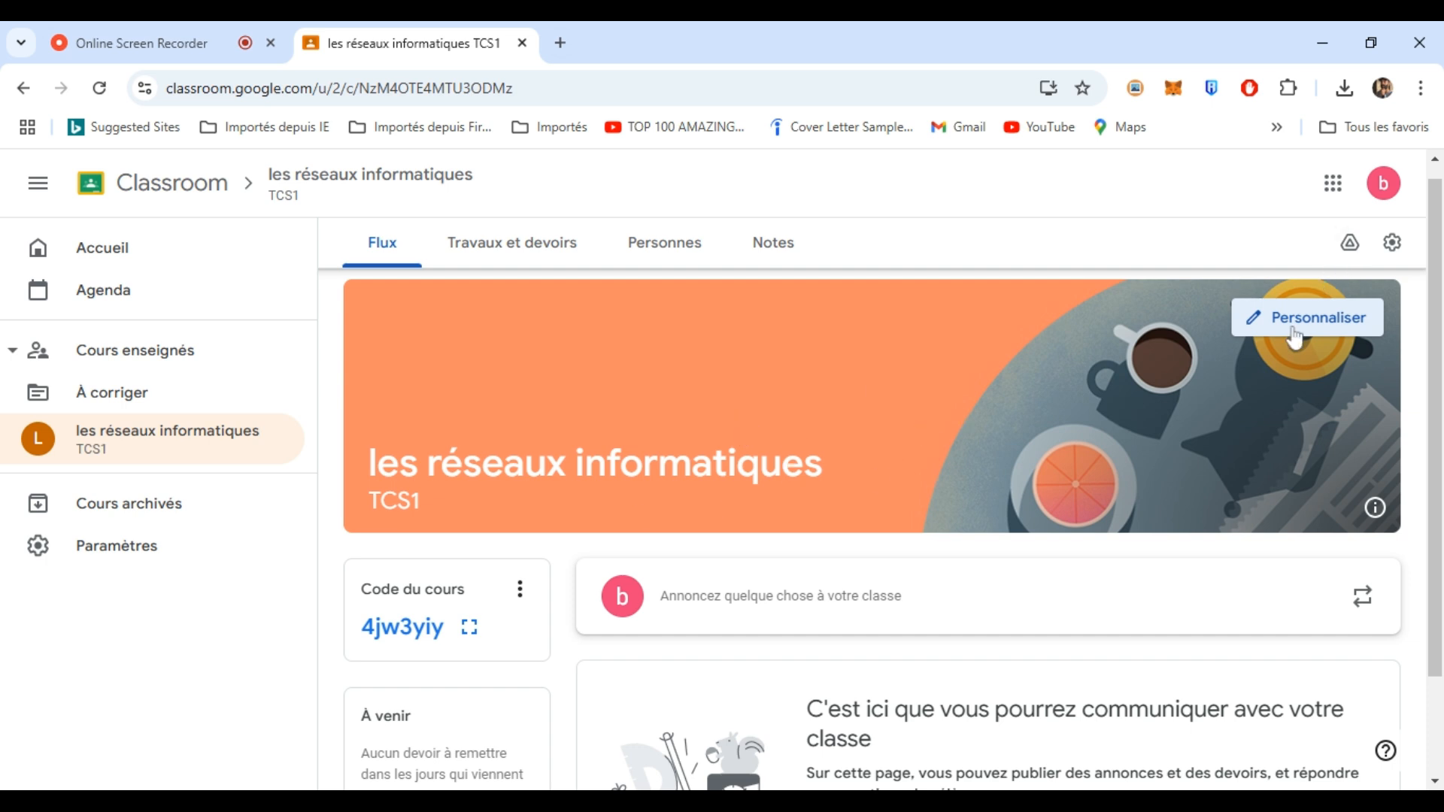
pyautogui.click(1319, 328)
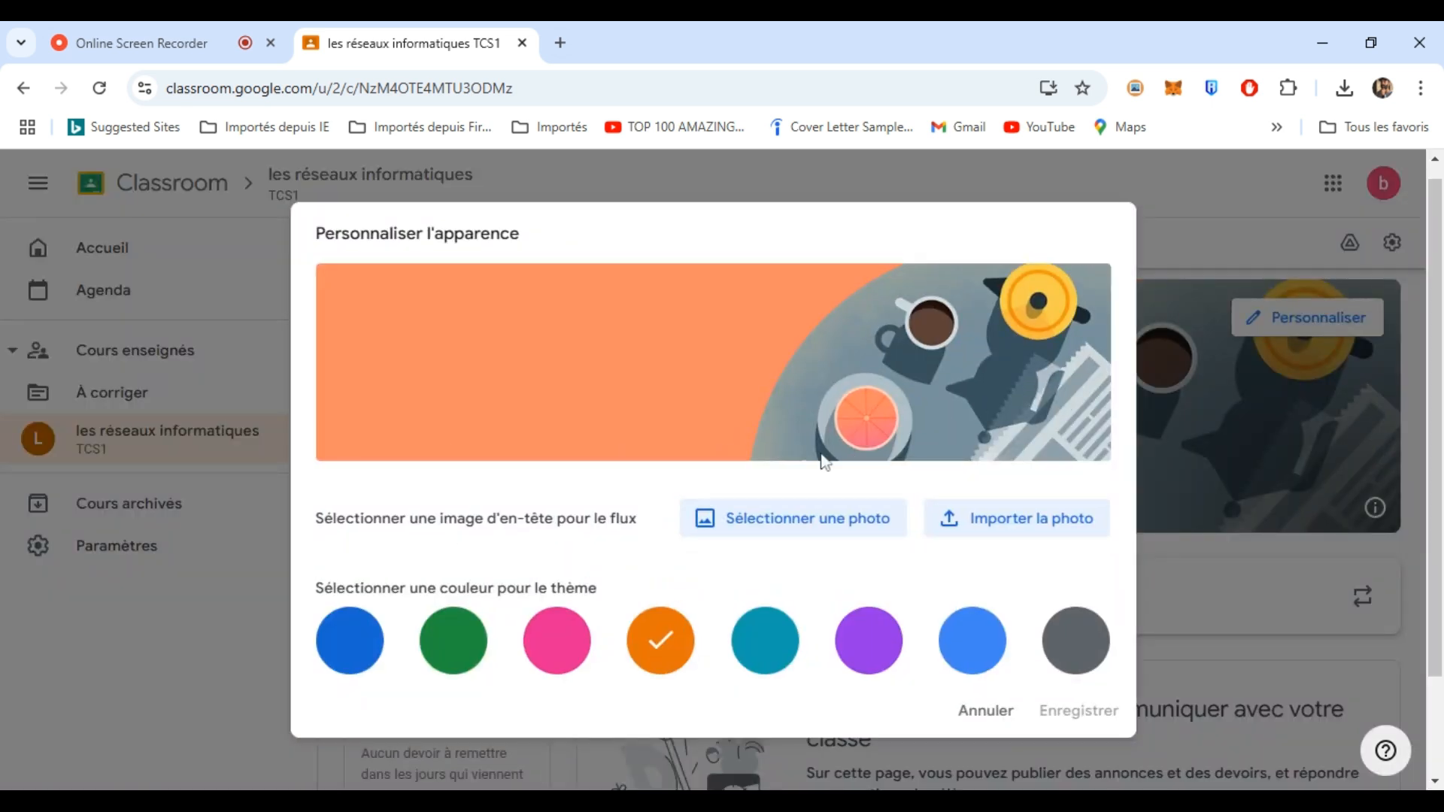
pyautogui.click(823, 531)
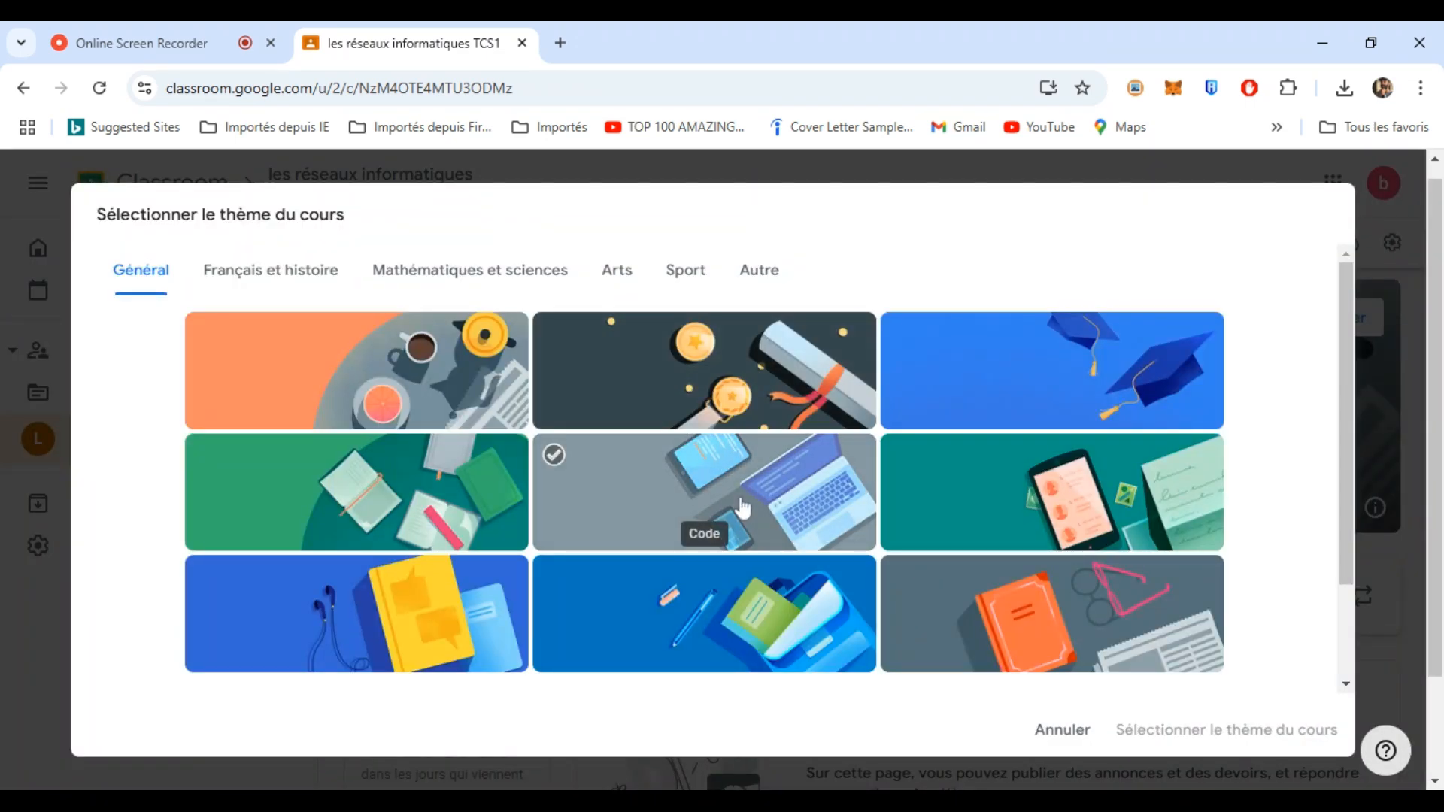
pyautogui.click(802, 497)
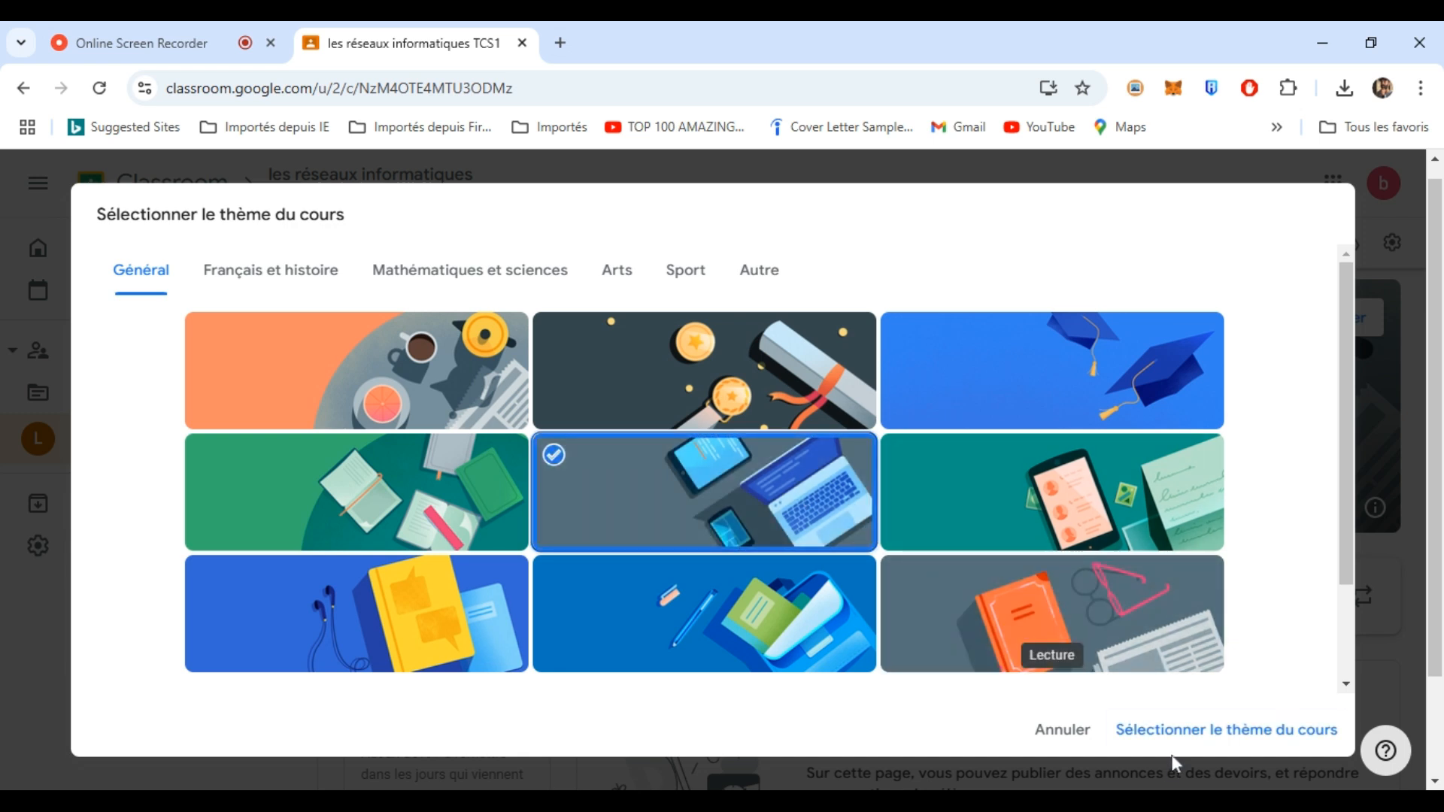
pyautogui.moveTo(1346, 514); pyautogui.dragTo(1337, 552)
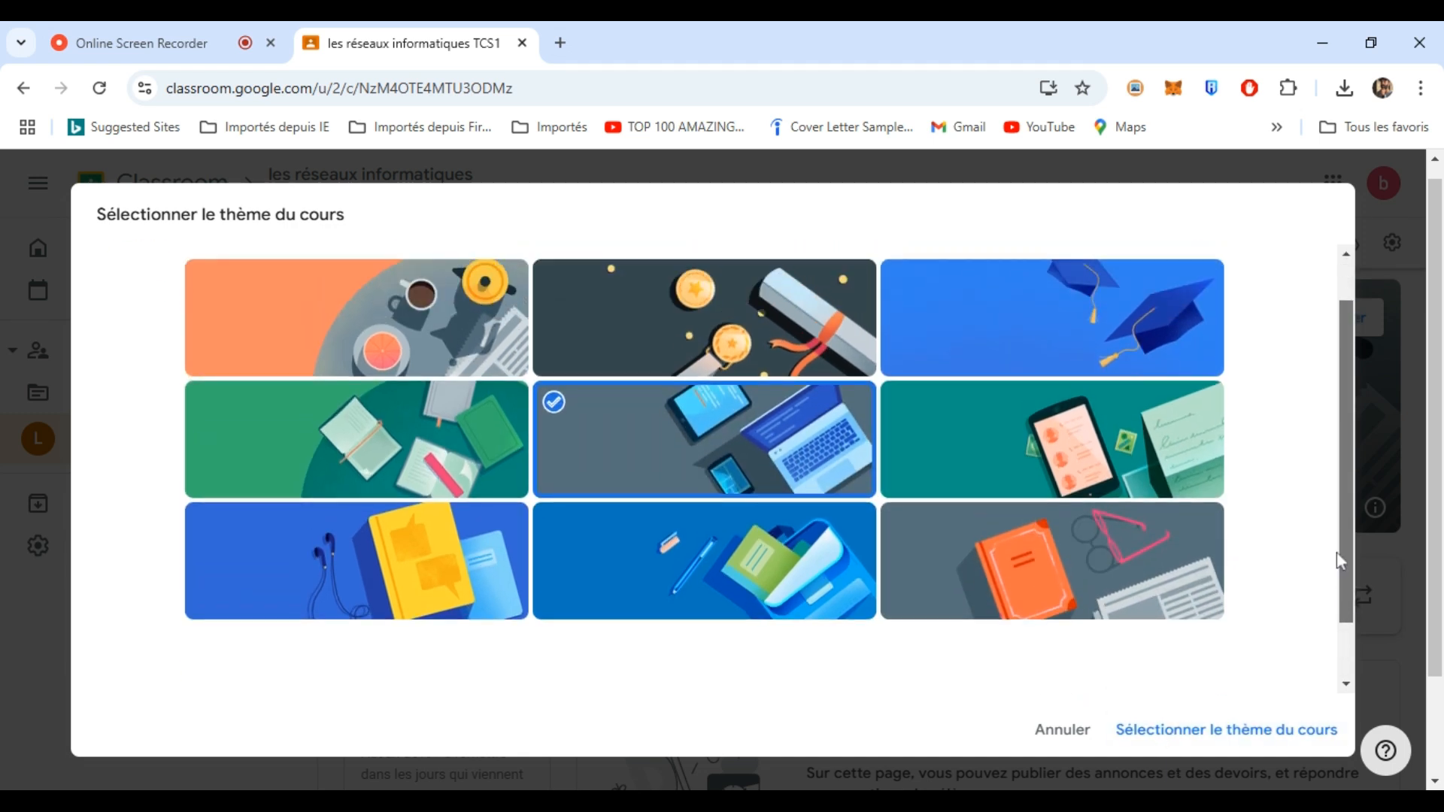
pyautogui.click(1192, 741)
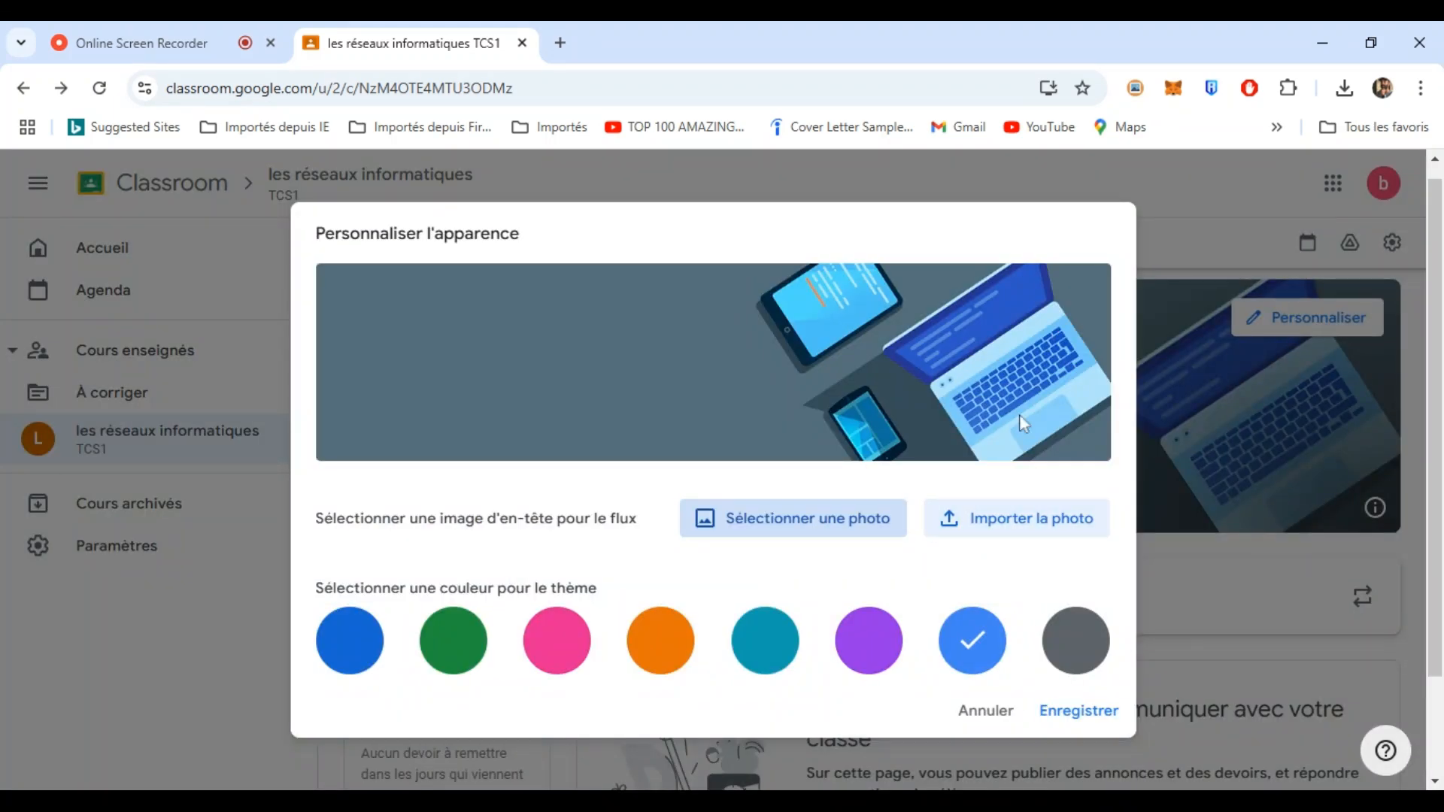
pyautogui.click(986, 711)
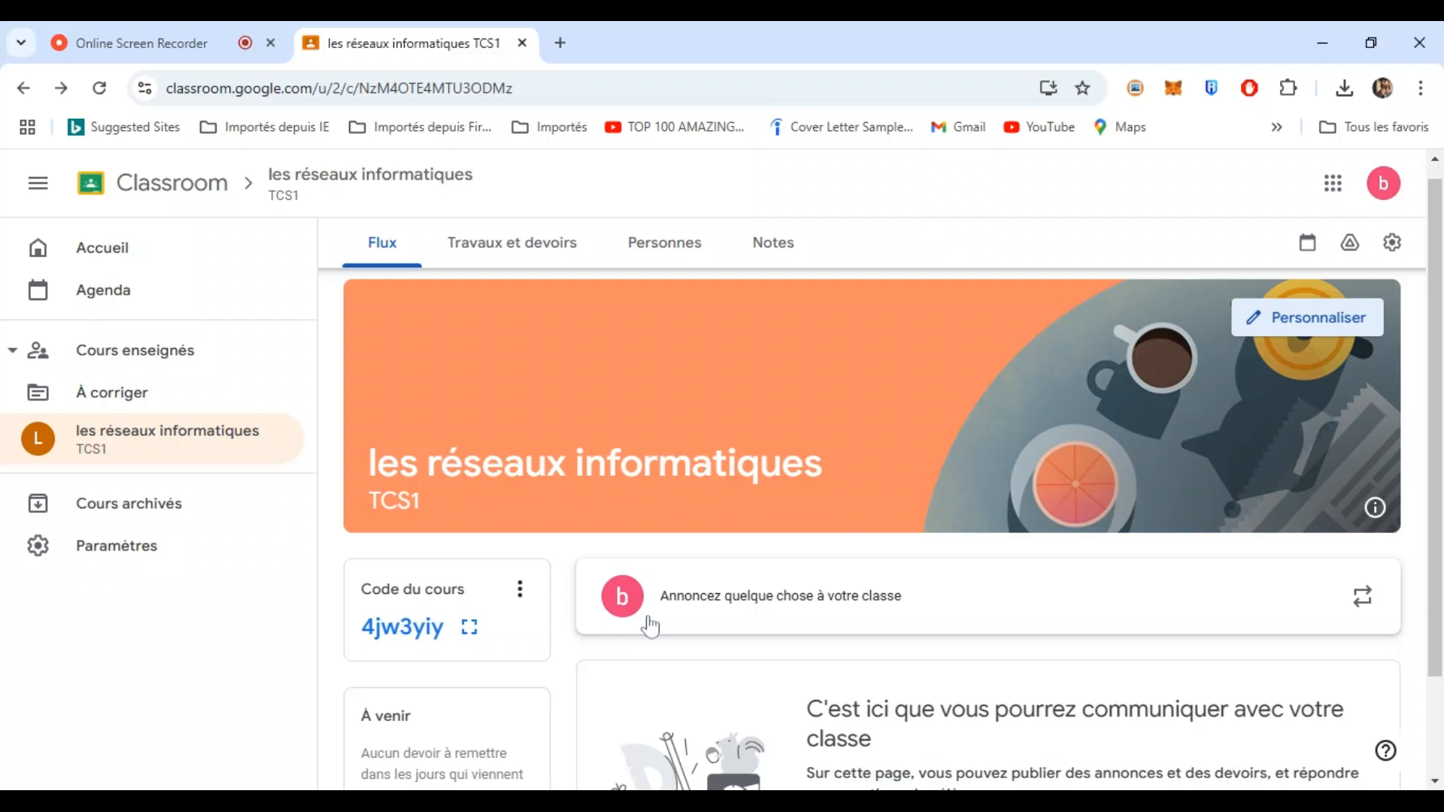
# - Copy the course invitation link, join as a student in a new tab, then return
pyautogui.click(521, 593)
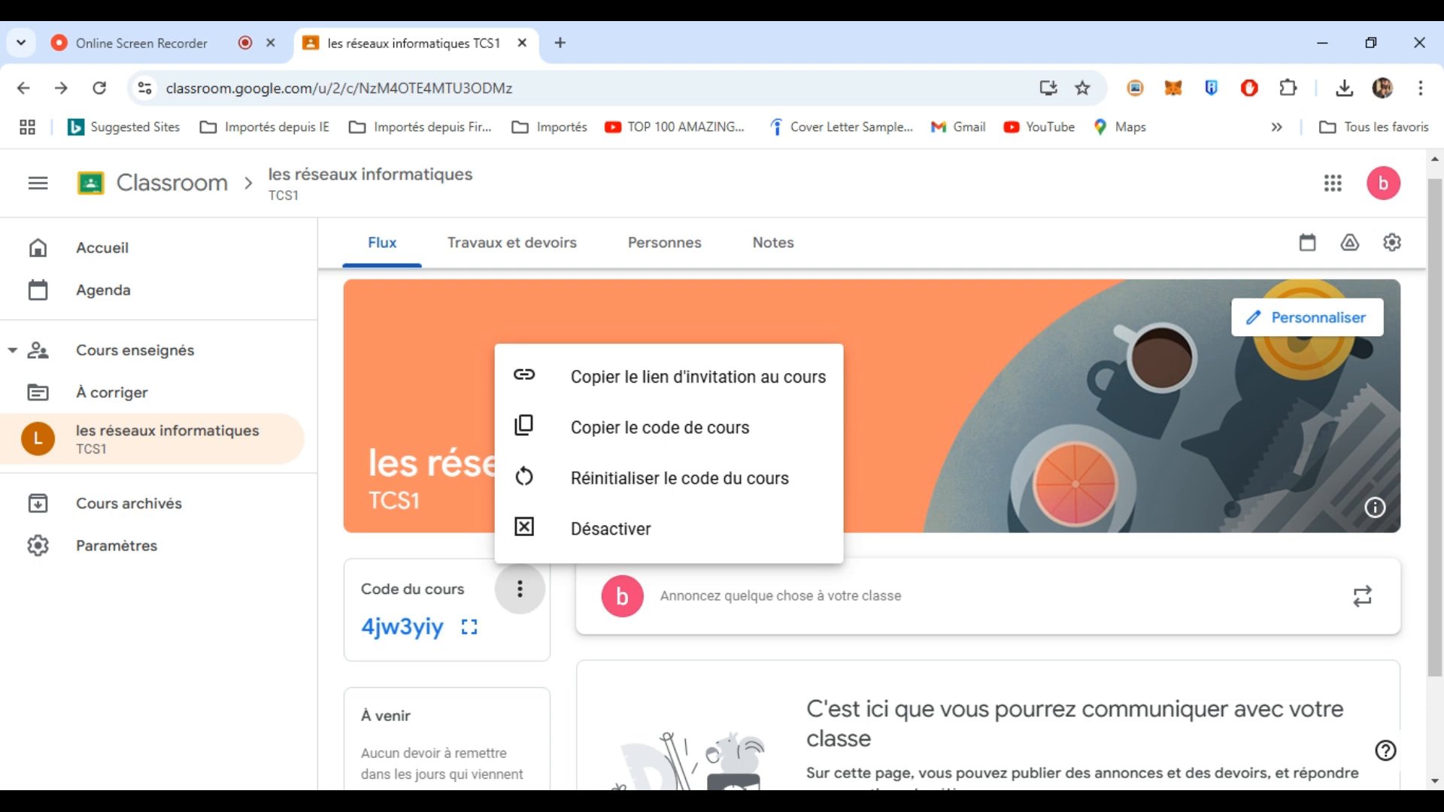
pyautogui.click(684, 384)
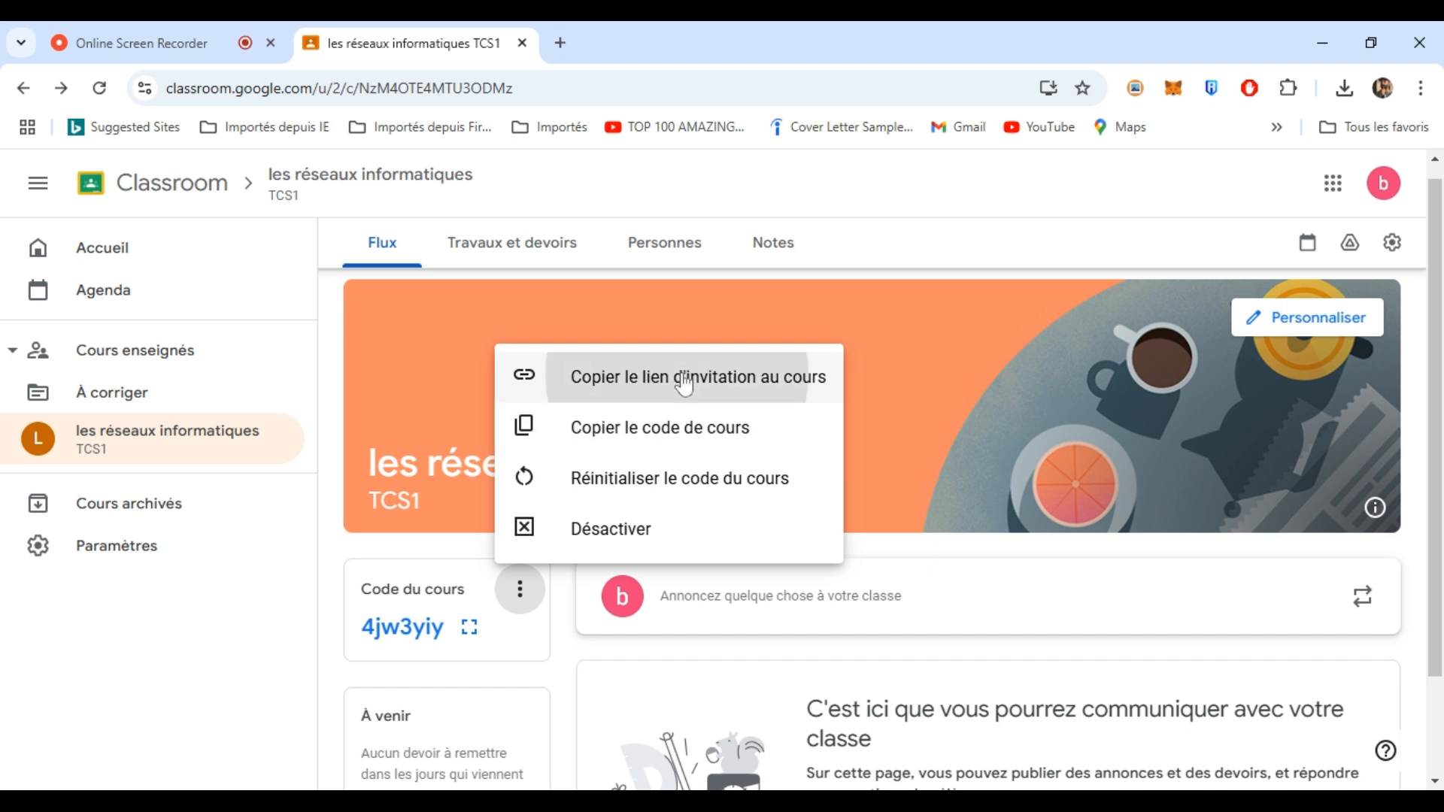
pyautogui.click(563, 44)
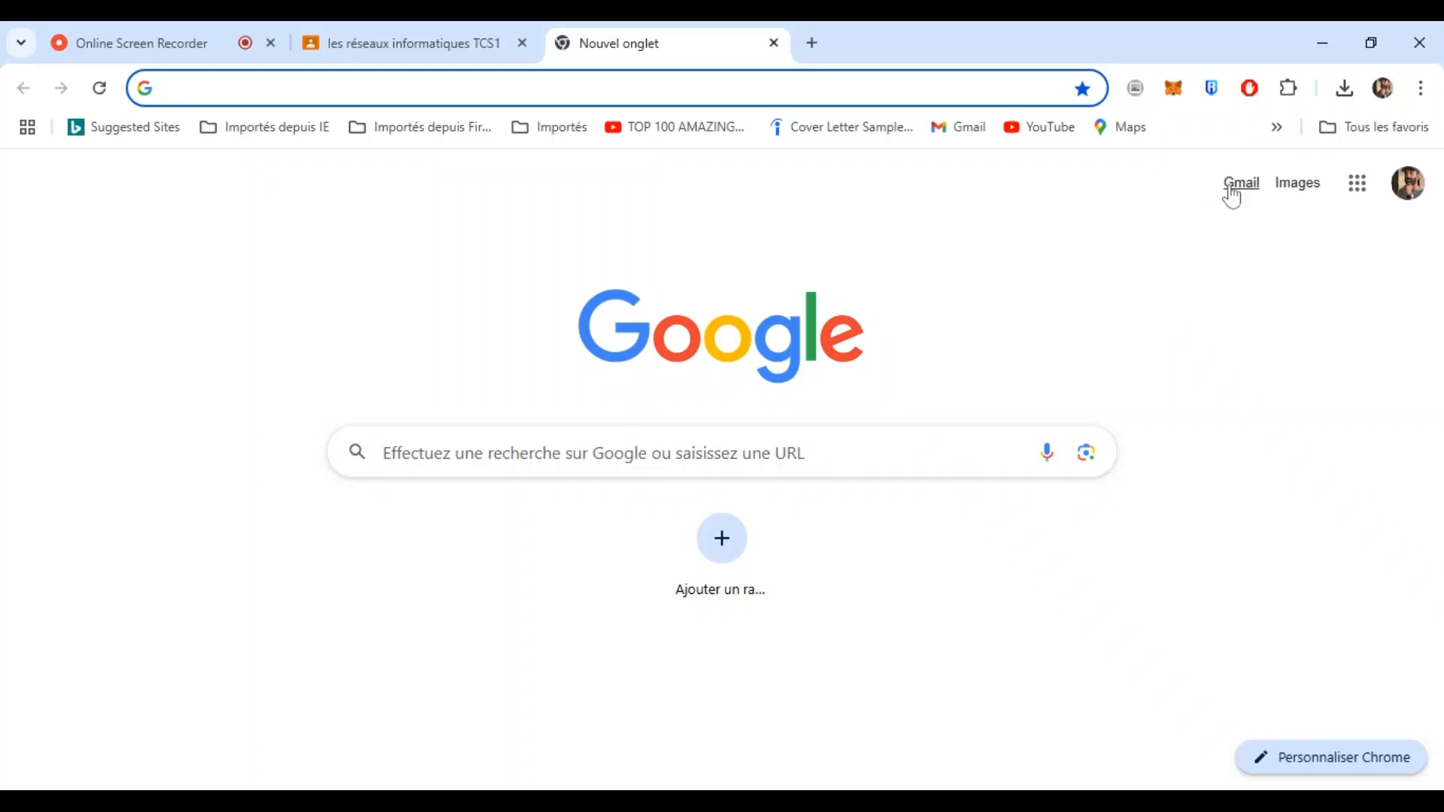
pyautogui.click(451, 88)
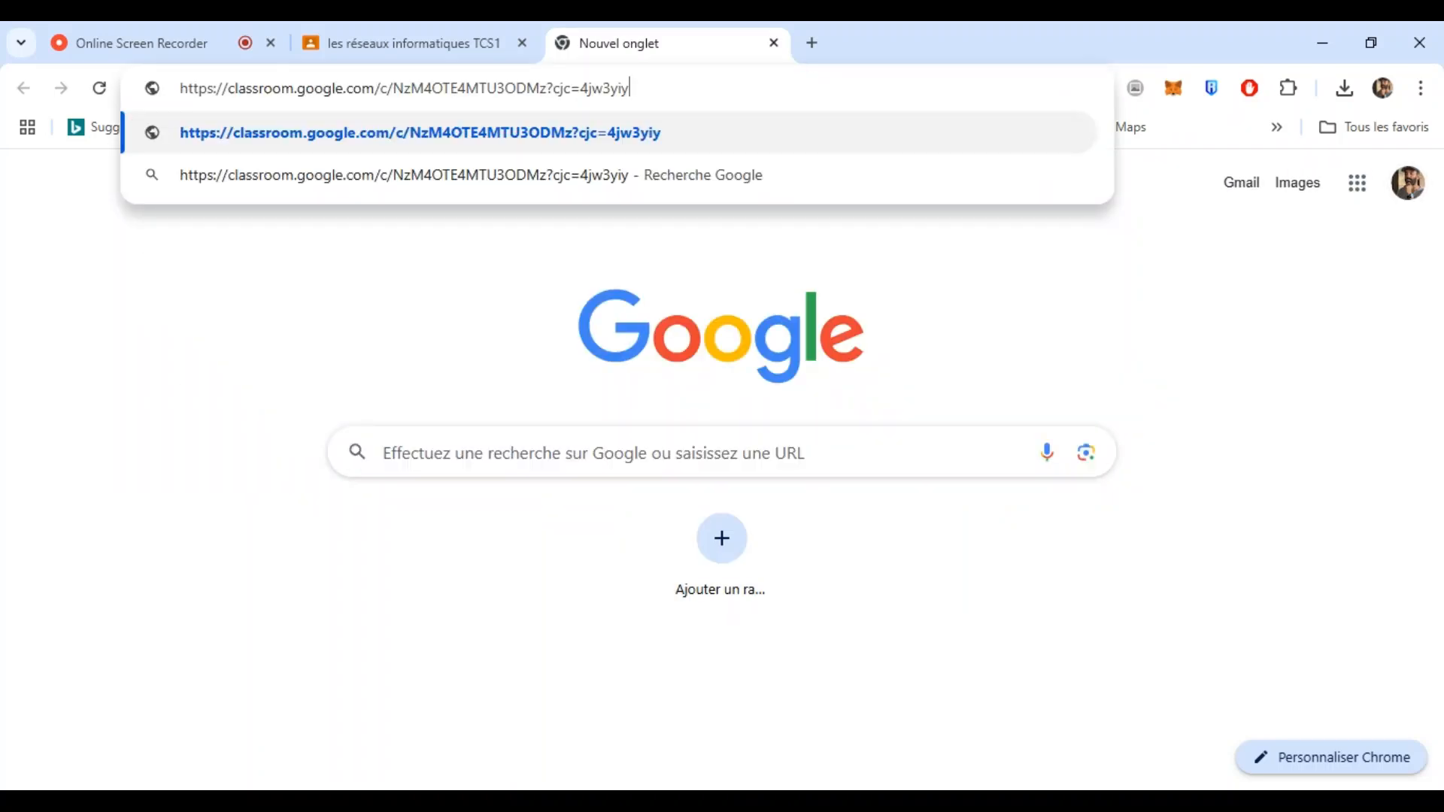
pyautogui.press('Return')
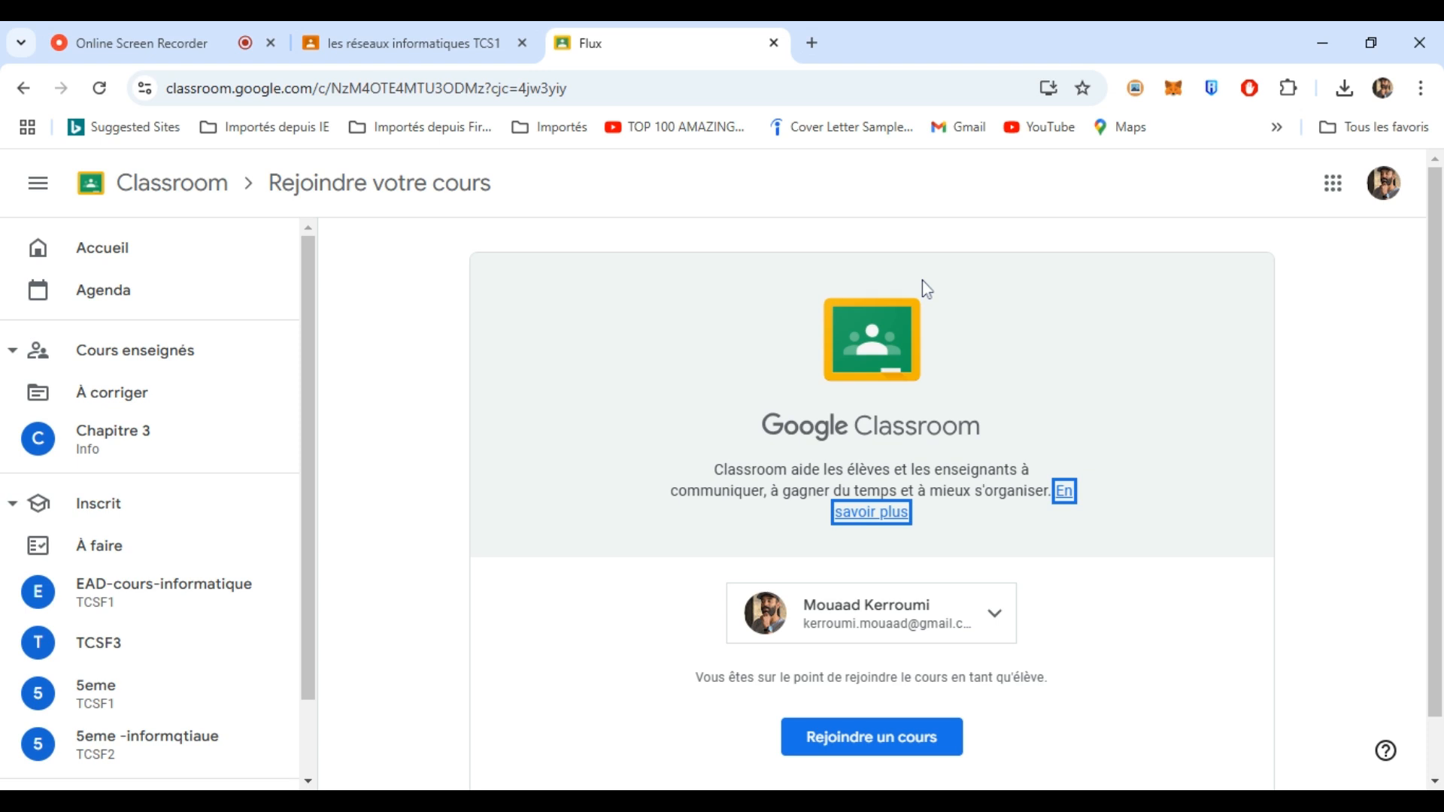
pyautogui.click(859, 739)
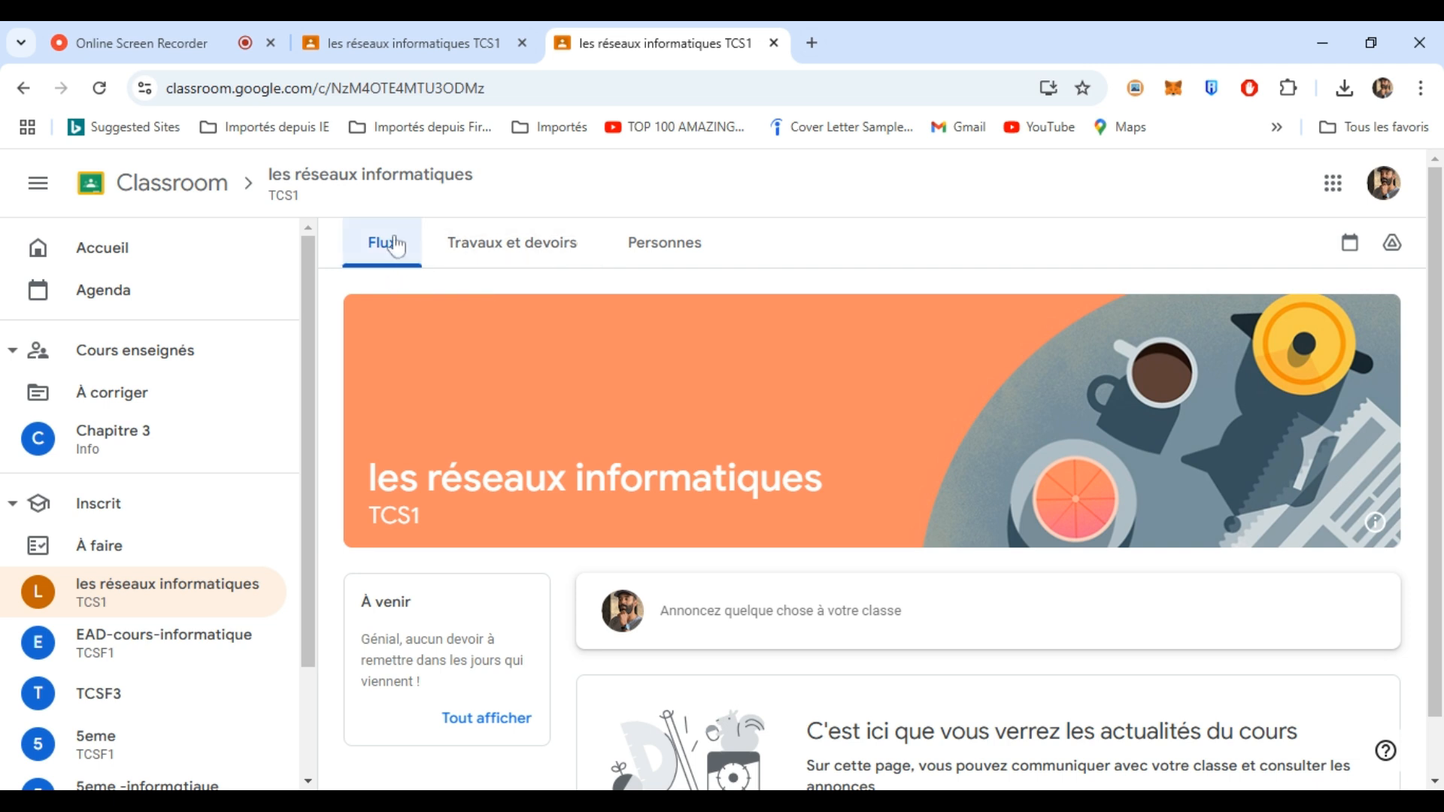
pyautogui.click(386, 42)
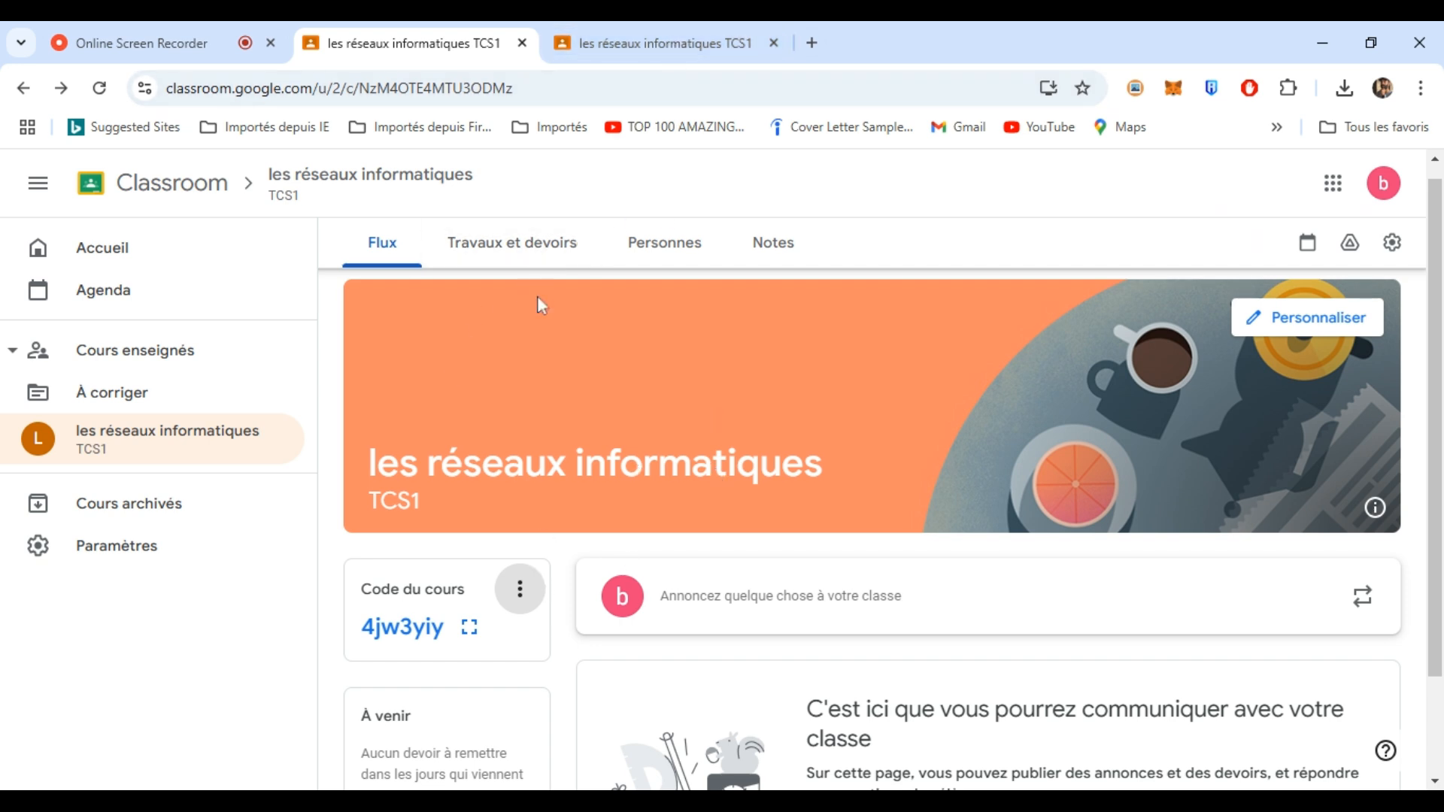
# - Check that the people list shows one enrolled student, then return to the Flux stream
pyautogui.click(650, 252)
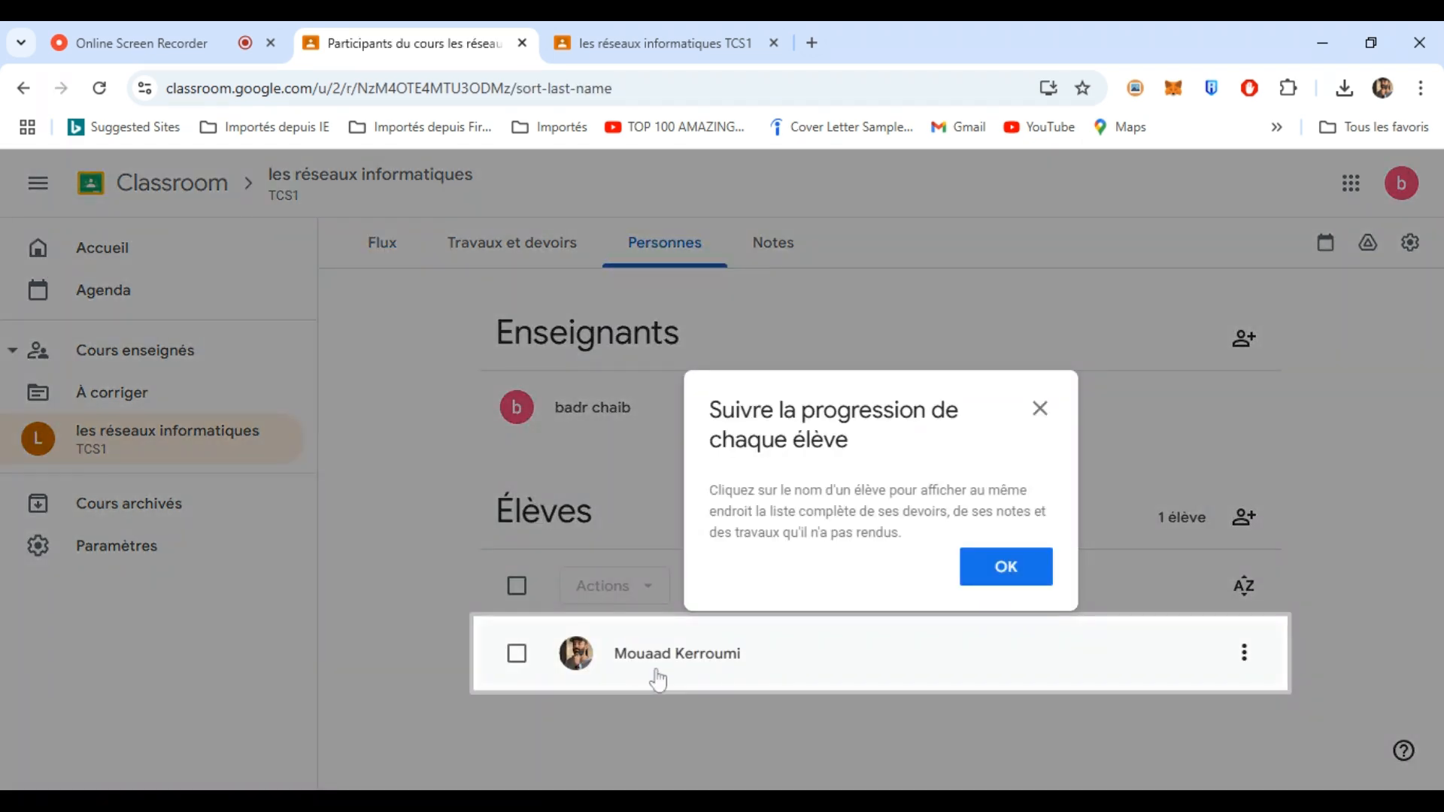
pyautogui.click(1001, 574)
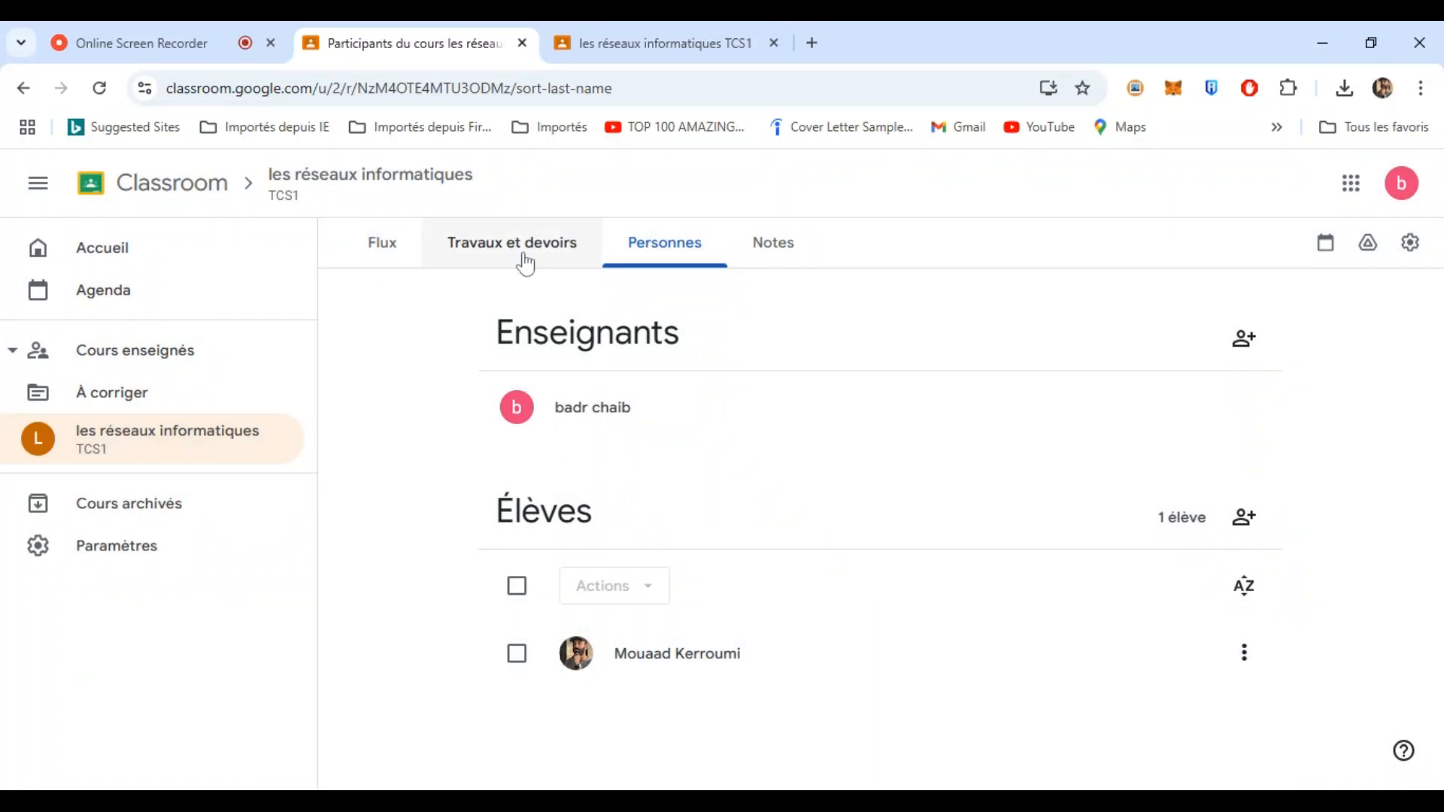
pyautogui.click(382, 247)
pyautogui.moveTo(1437, 432); pyautogui.dragTo(1437, 518)
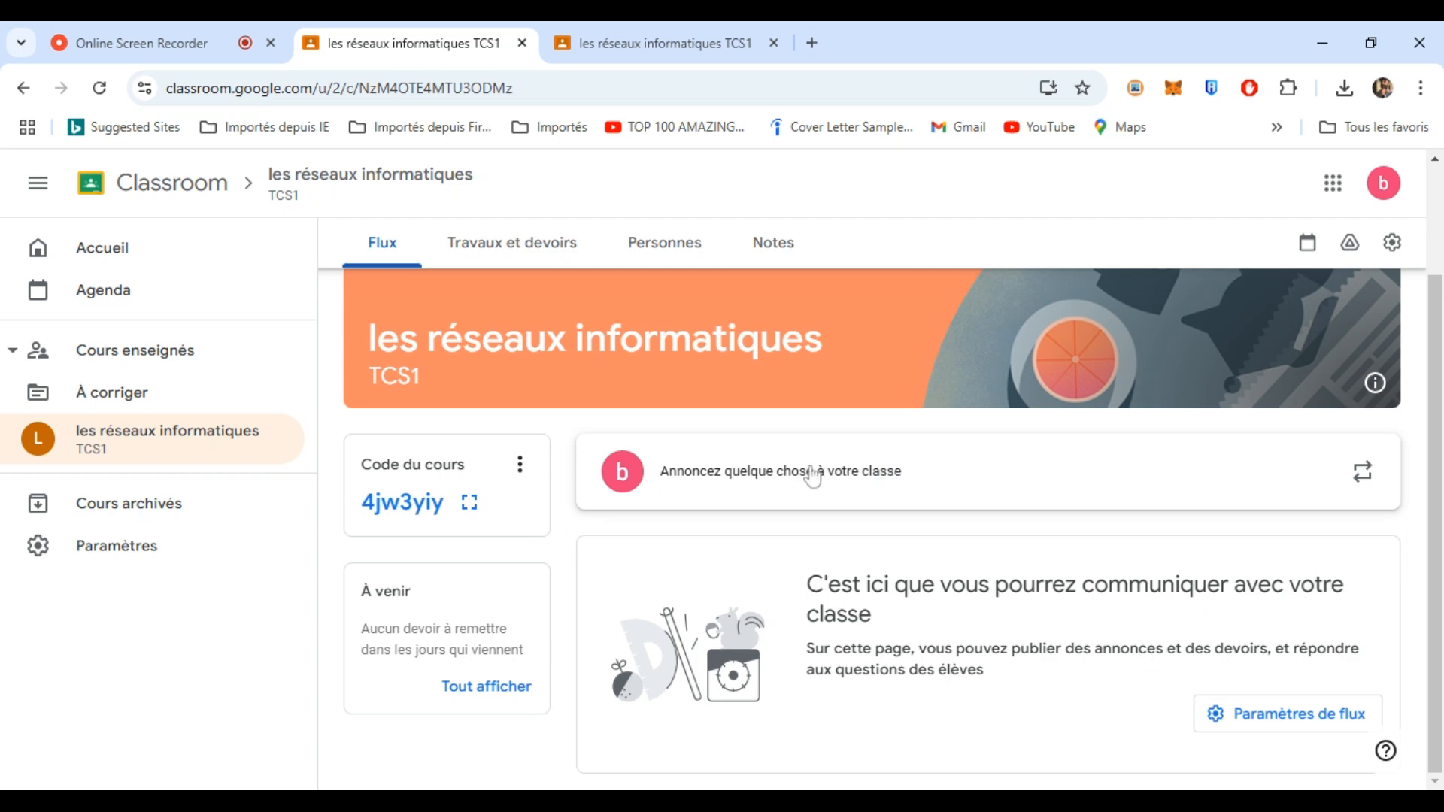
# - Publish a class announcement reading 'Bonjour' on the stream
pyautogui.click(812, 475)
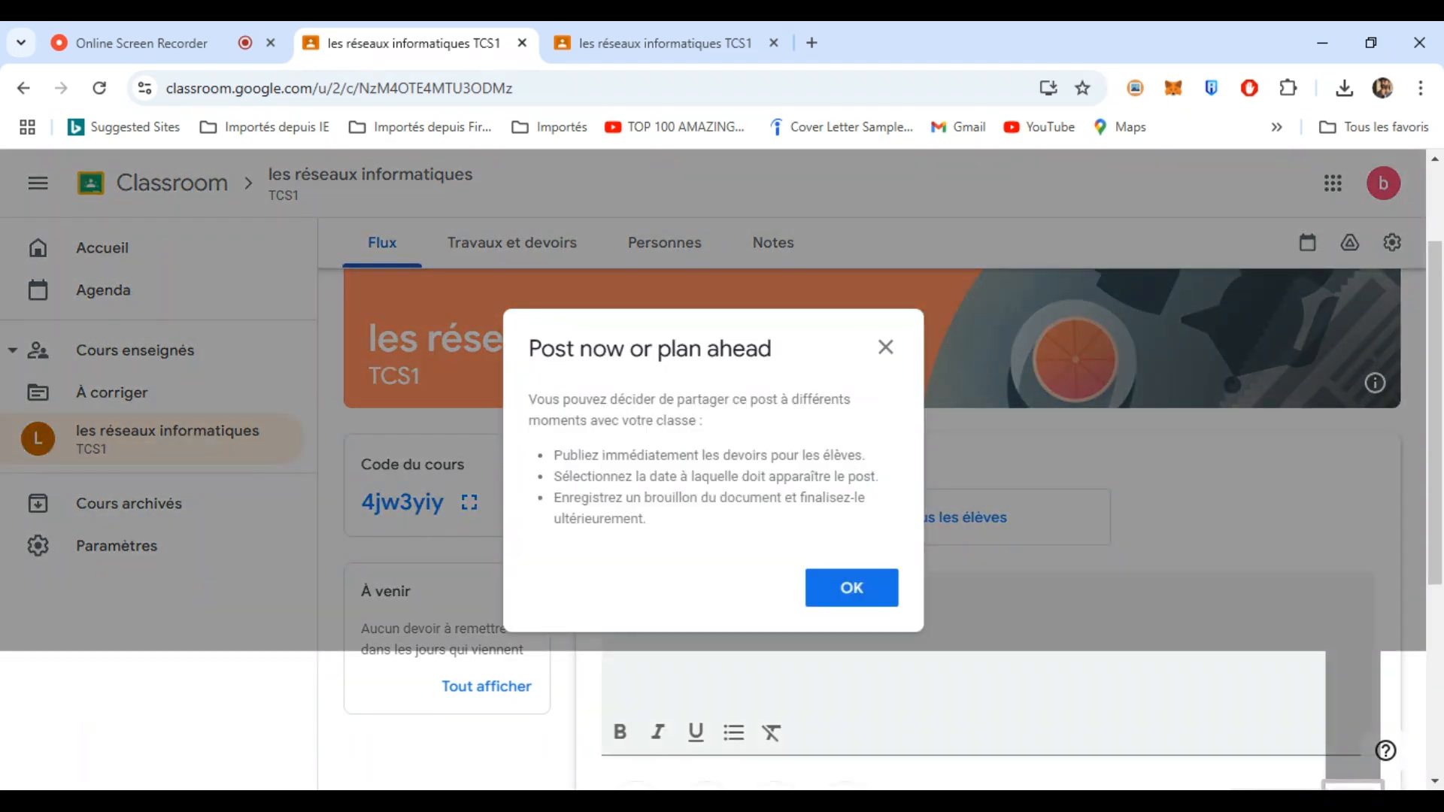
pyautogui.click(883, 589)
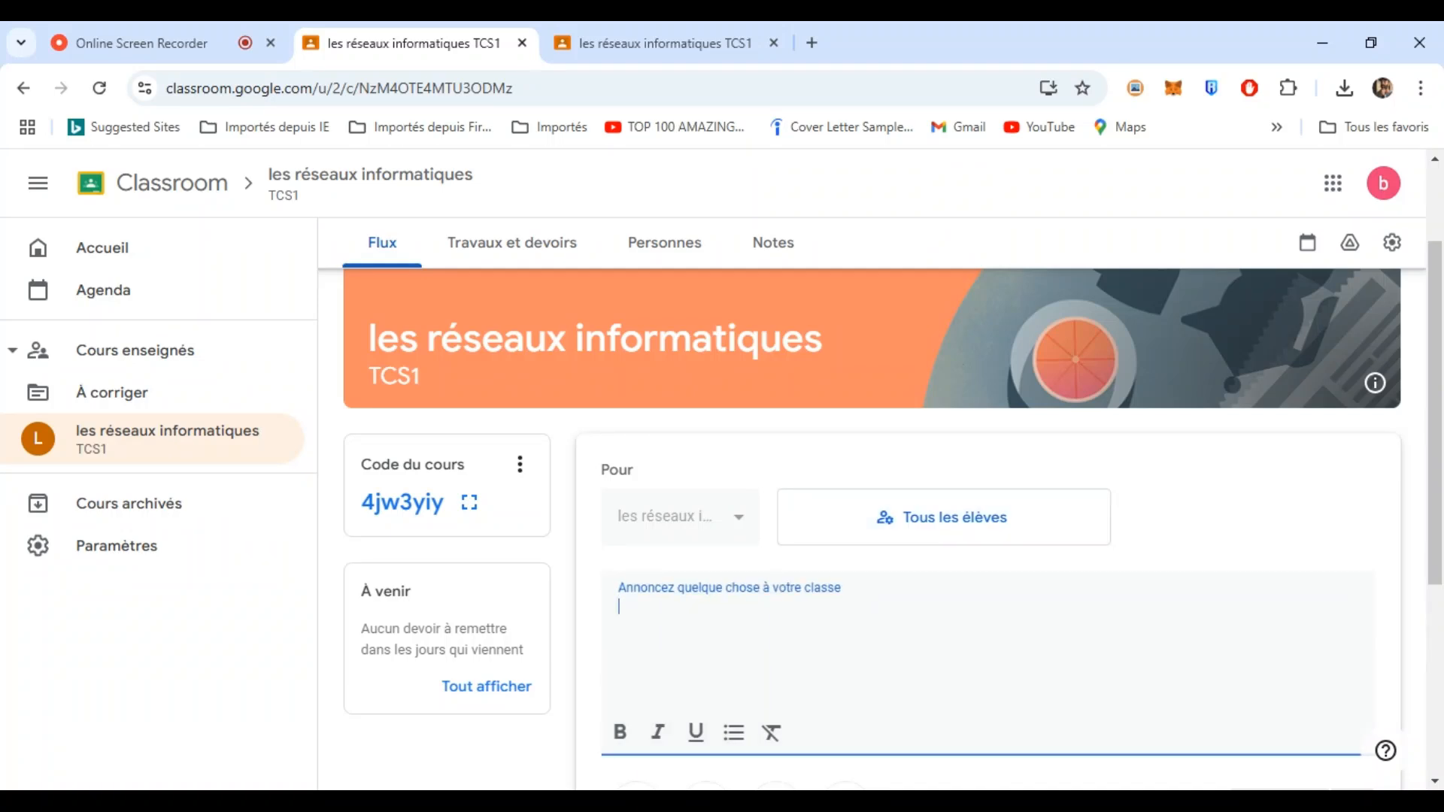
pyautogui.write('Bonjour')
pyautogui.moveTo(1433, 482); pyautogui.dragTo(1436, 557)
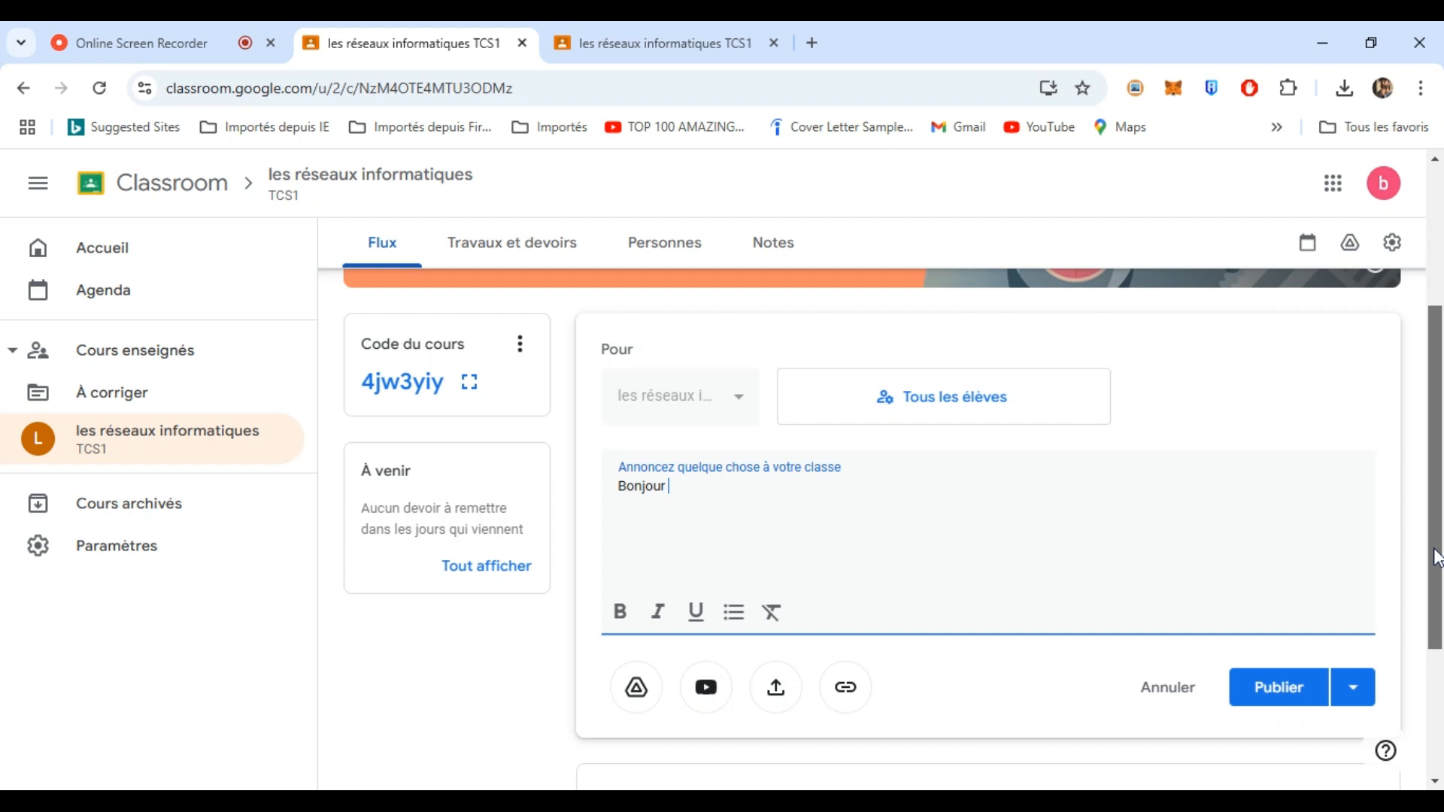
pyautogui.click(1271, 687)
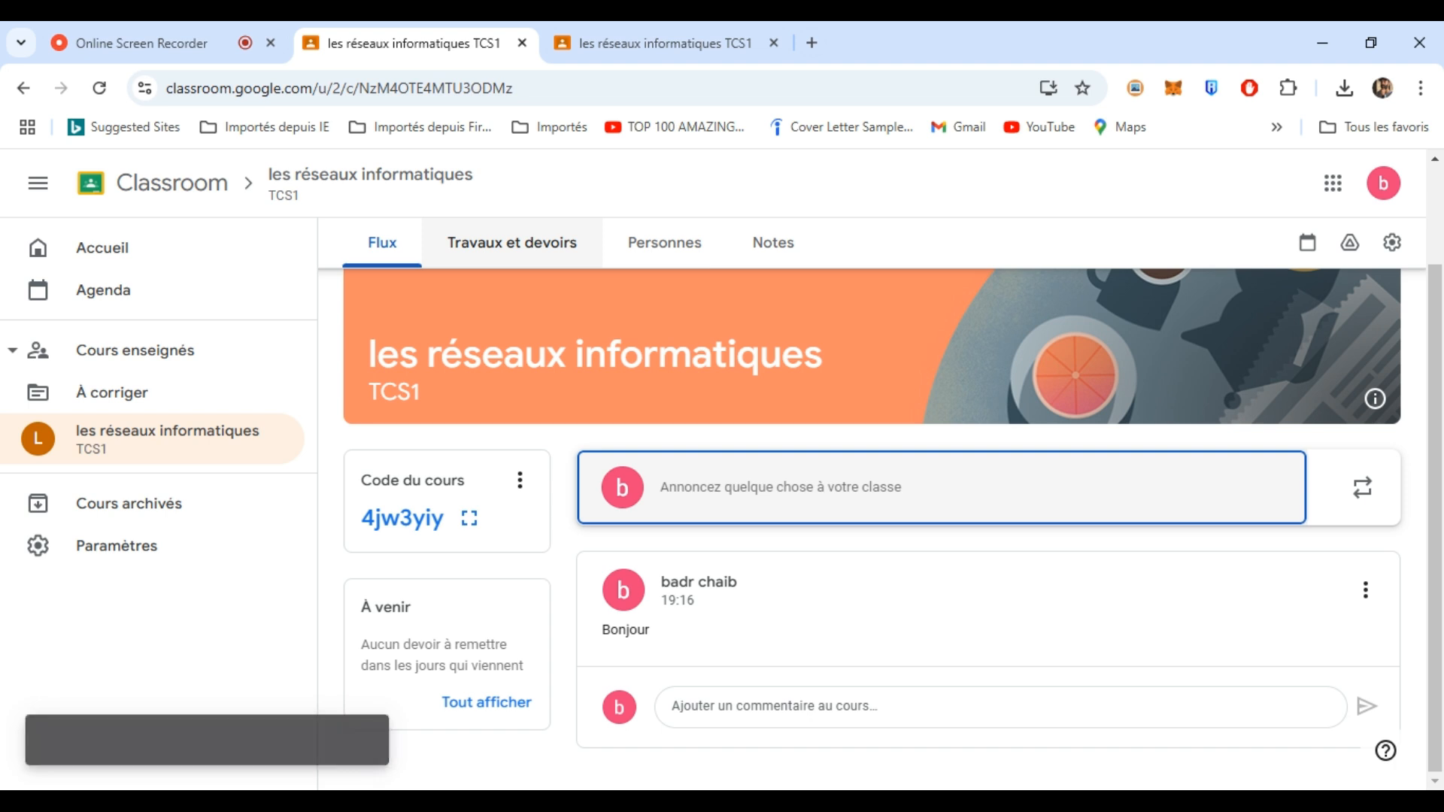
# - Start a new Documentation (course material) post from the Travaux et devoirs page
pyautogui.click(526, 242)
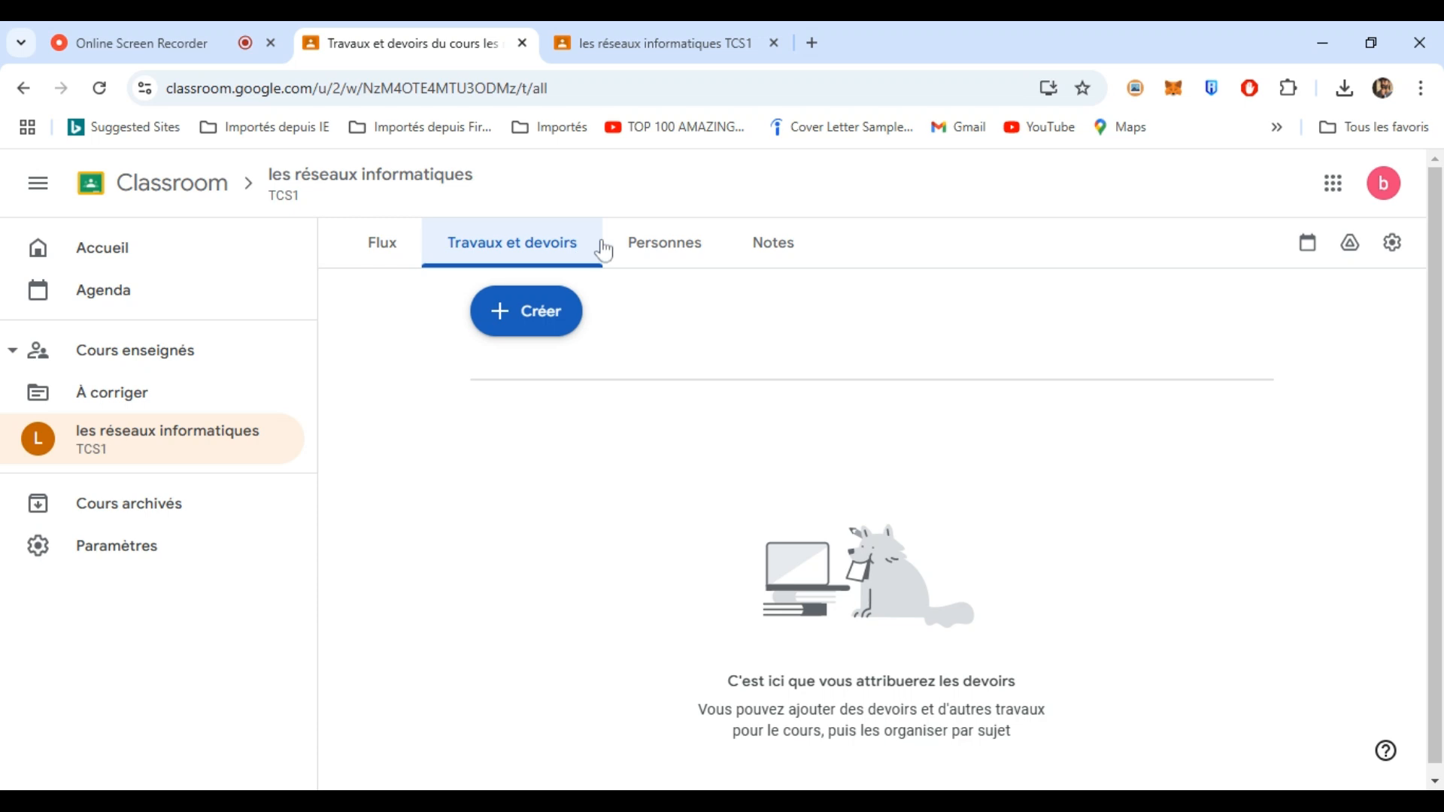
pyautogui.click(528, 308)
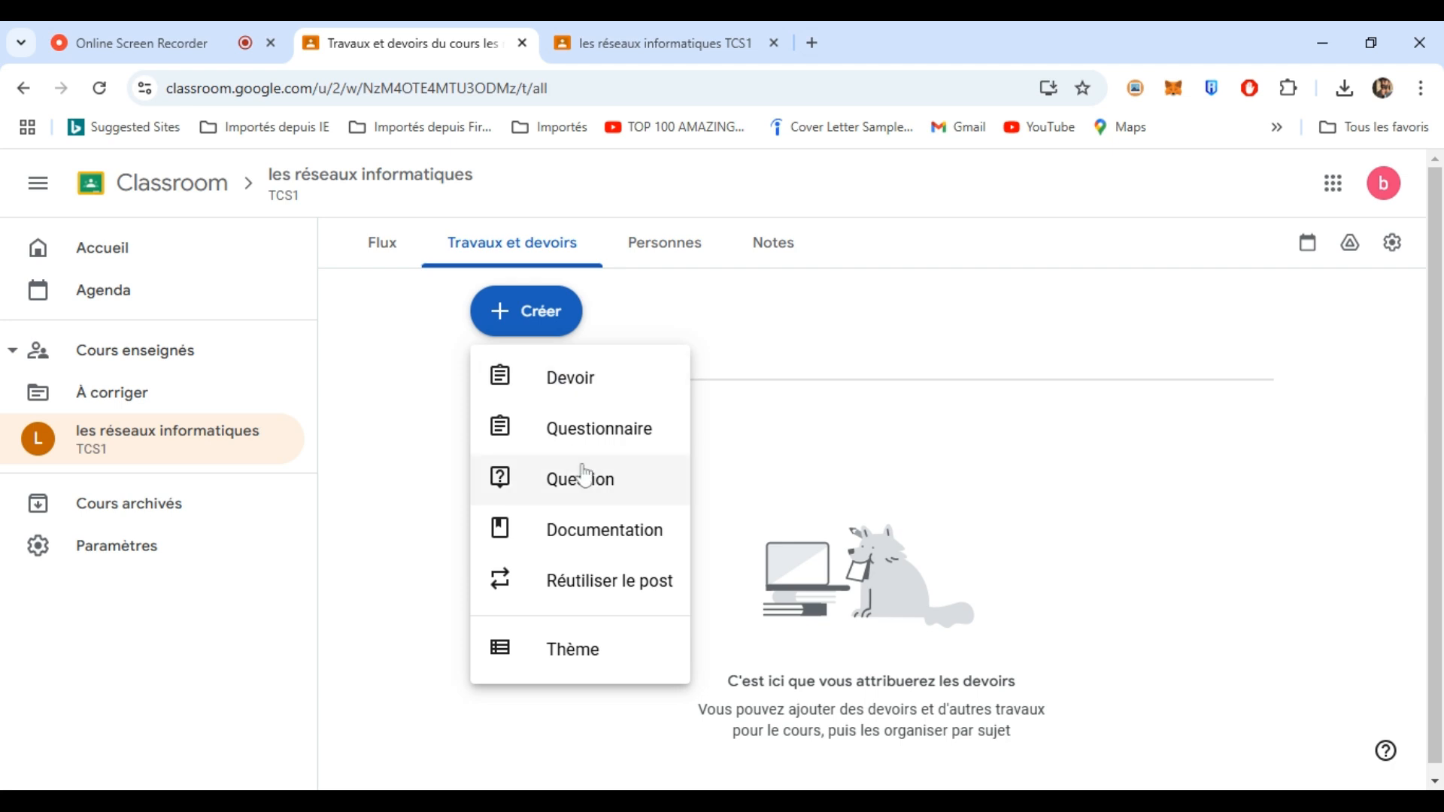
pyautogui.click(598, 540)
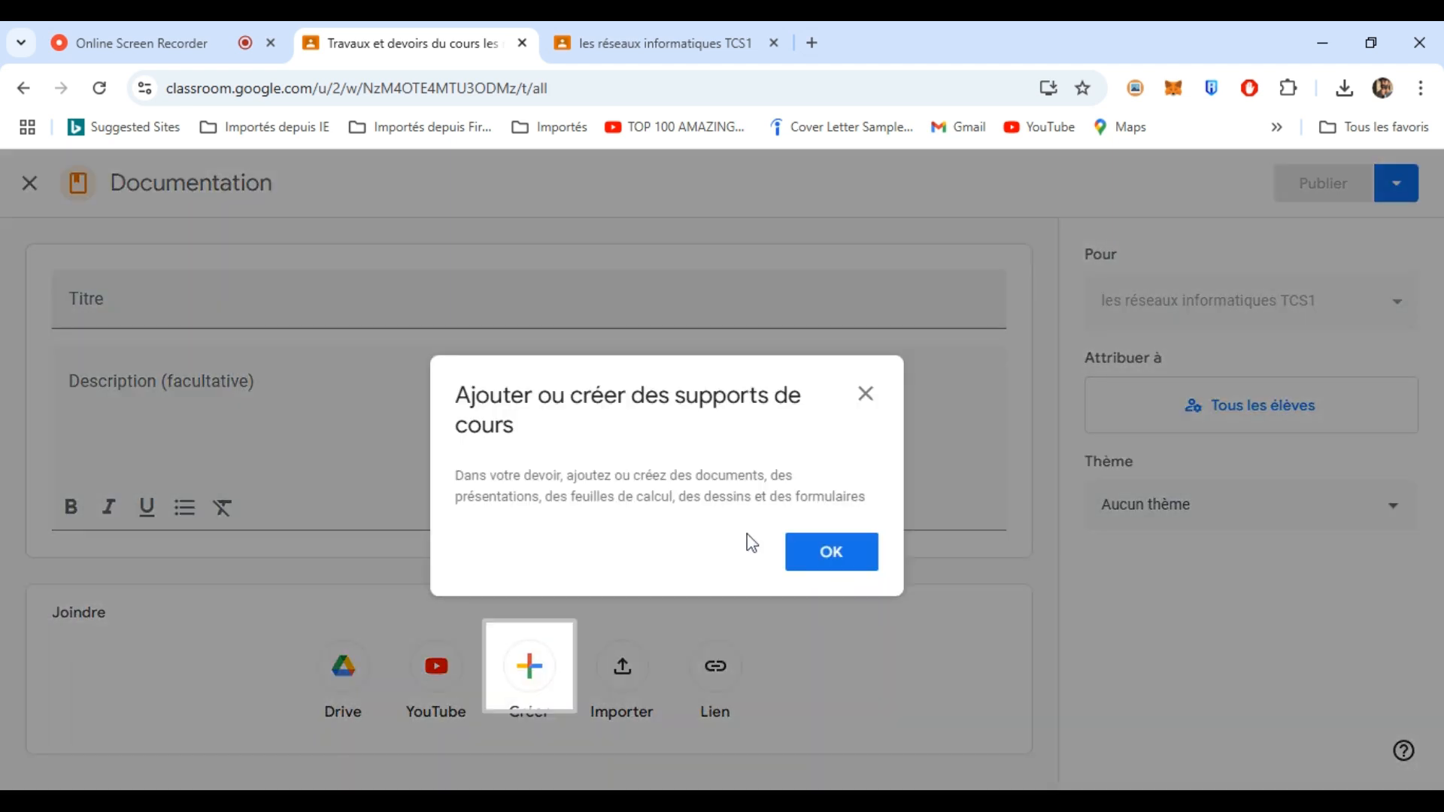
pyautogui.click(833, 557)
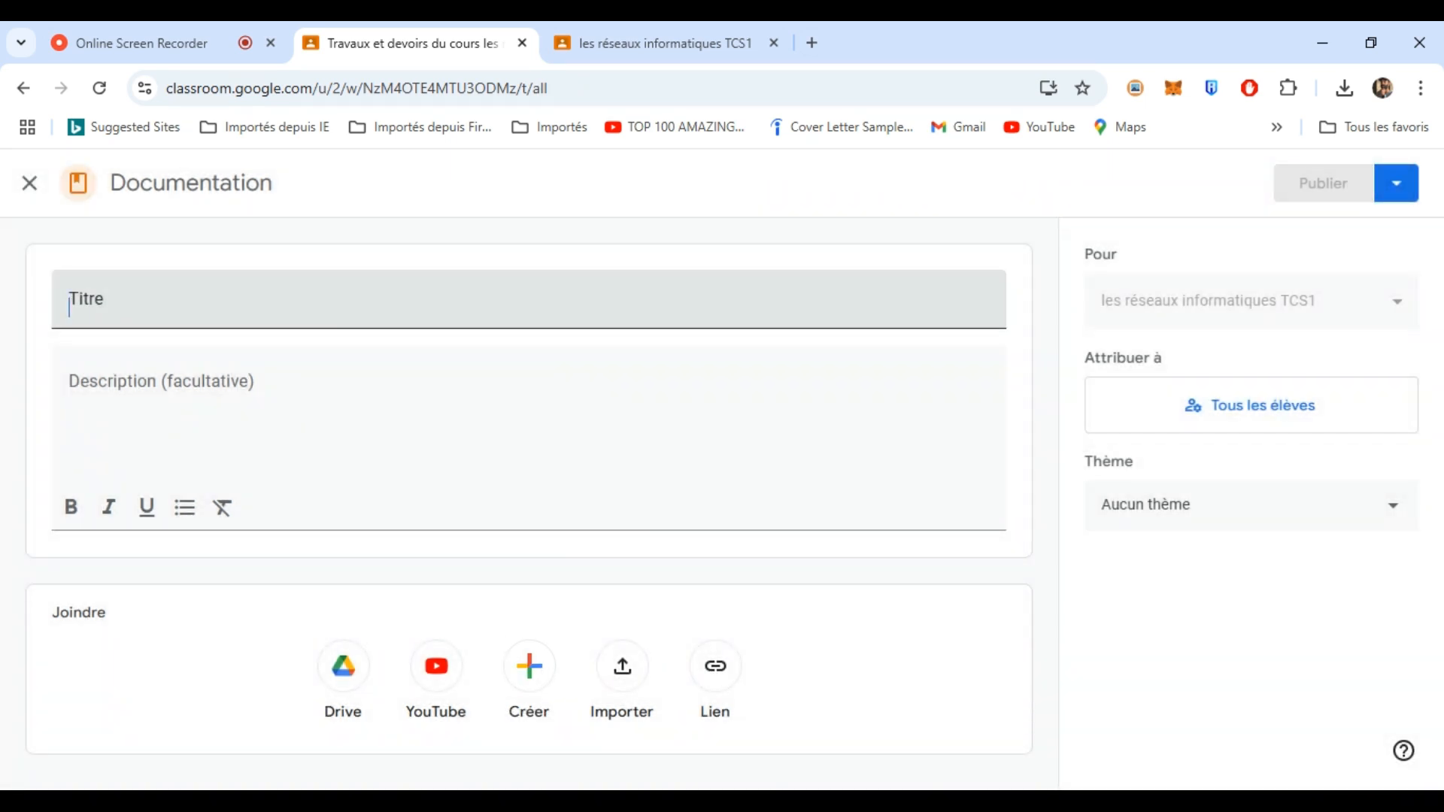
# - Paste the title 'cours-Les Réseaux Informatiques' and the competence and objectives description
pyautogui.click(128, 326)
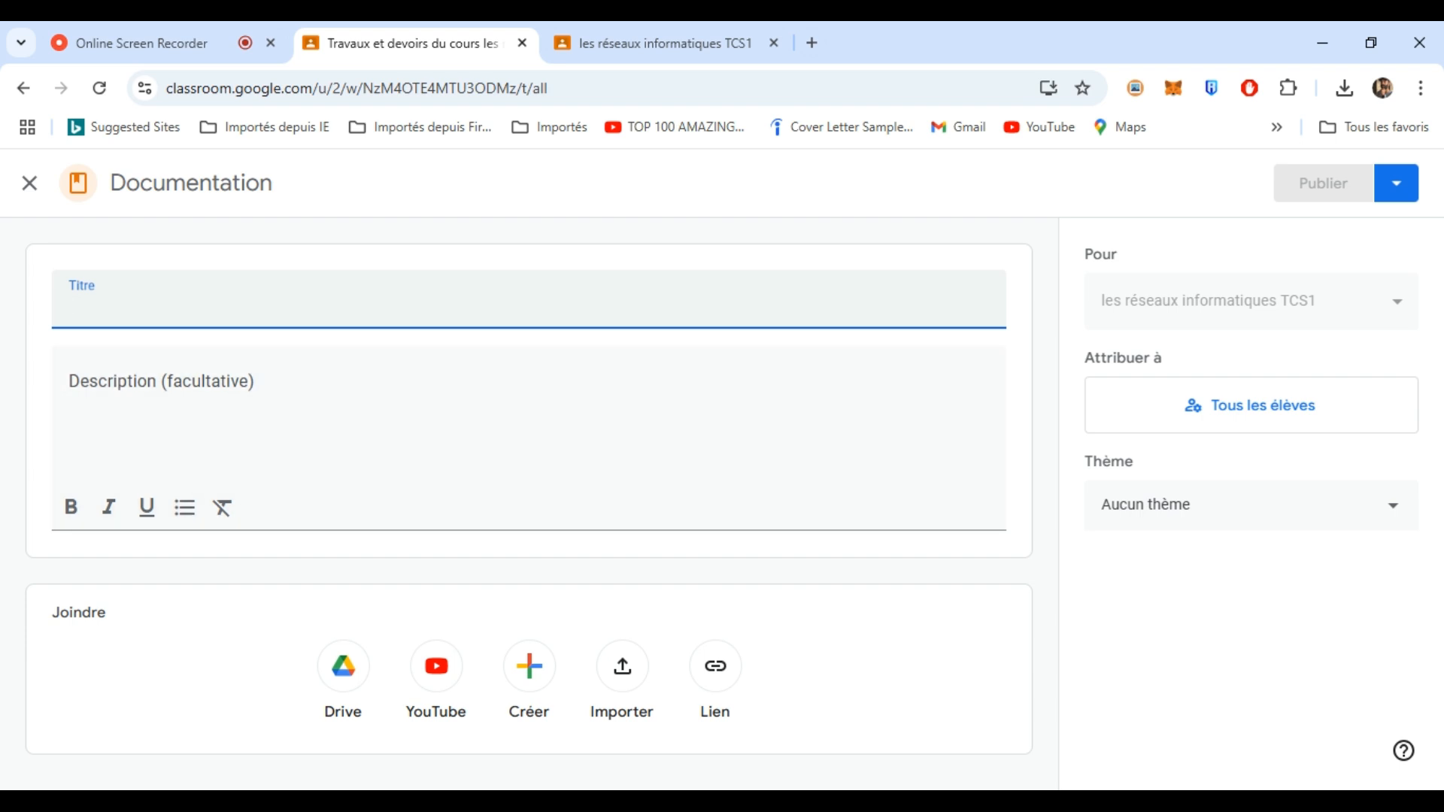
pyautogui.click(1371, 43)
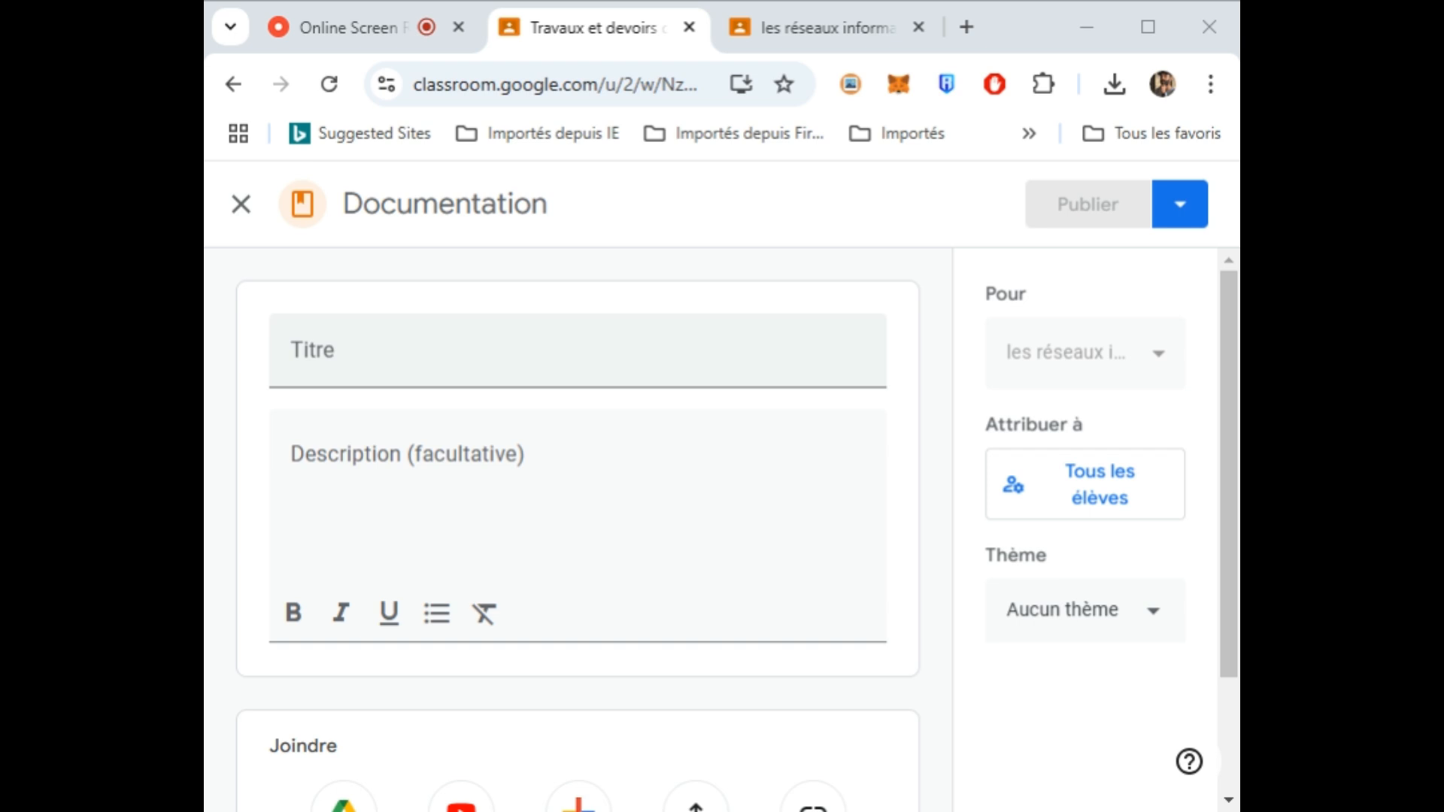
pyautogui.click(326, 352)
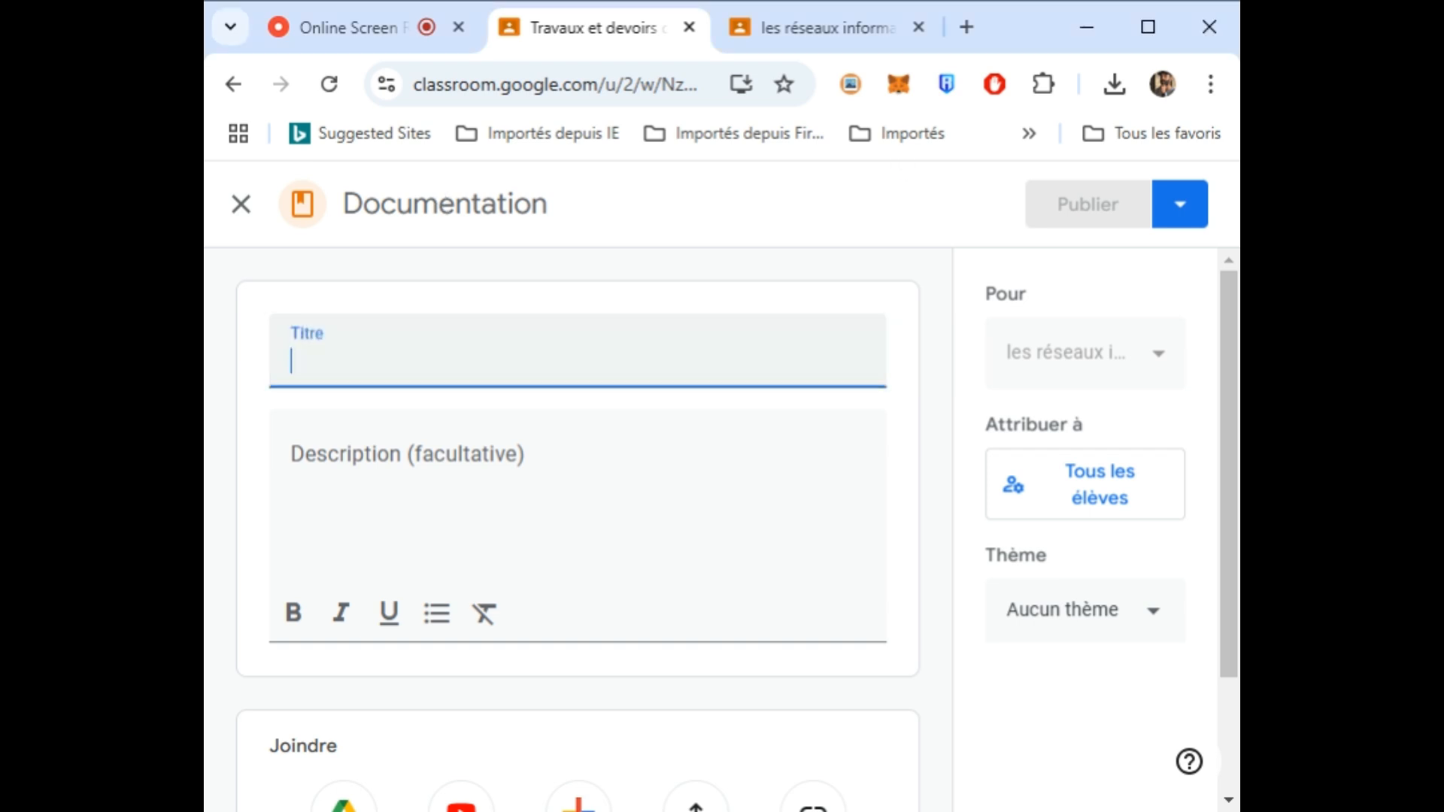
pyautogui.write('cours-Les Réseaux Informatiques')
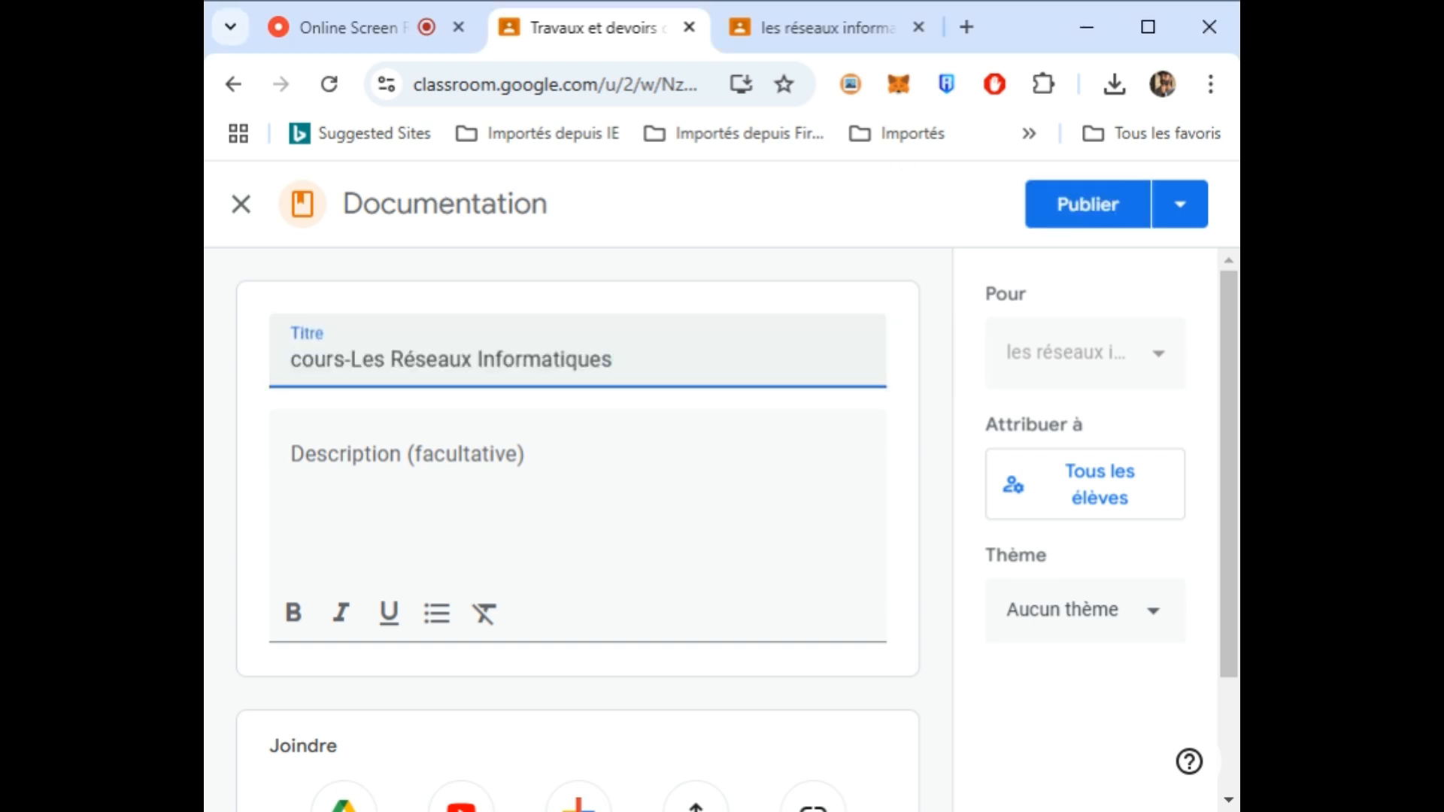
pyautogui.hotkey('alt', 'Tab')
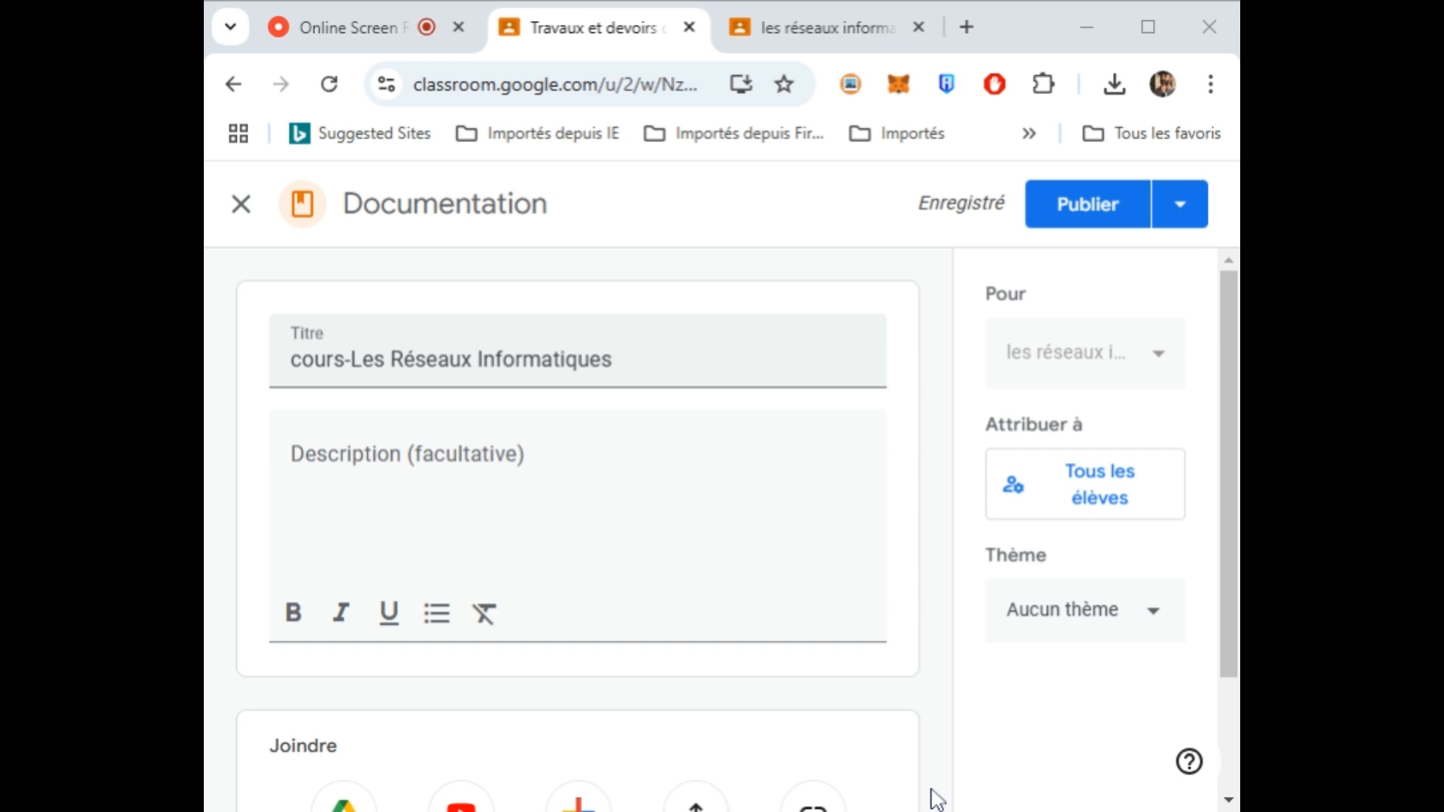
pyautogui.click(385, 610)
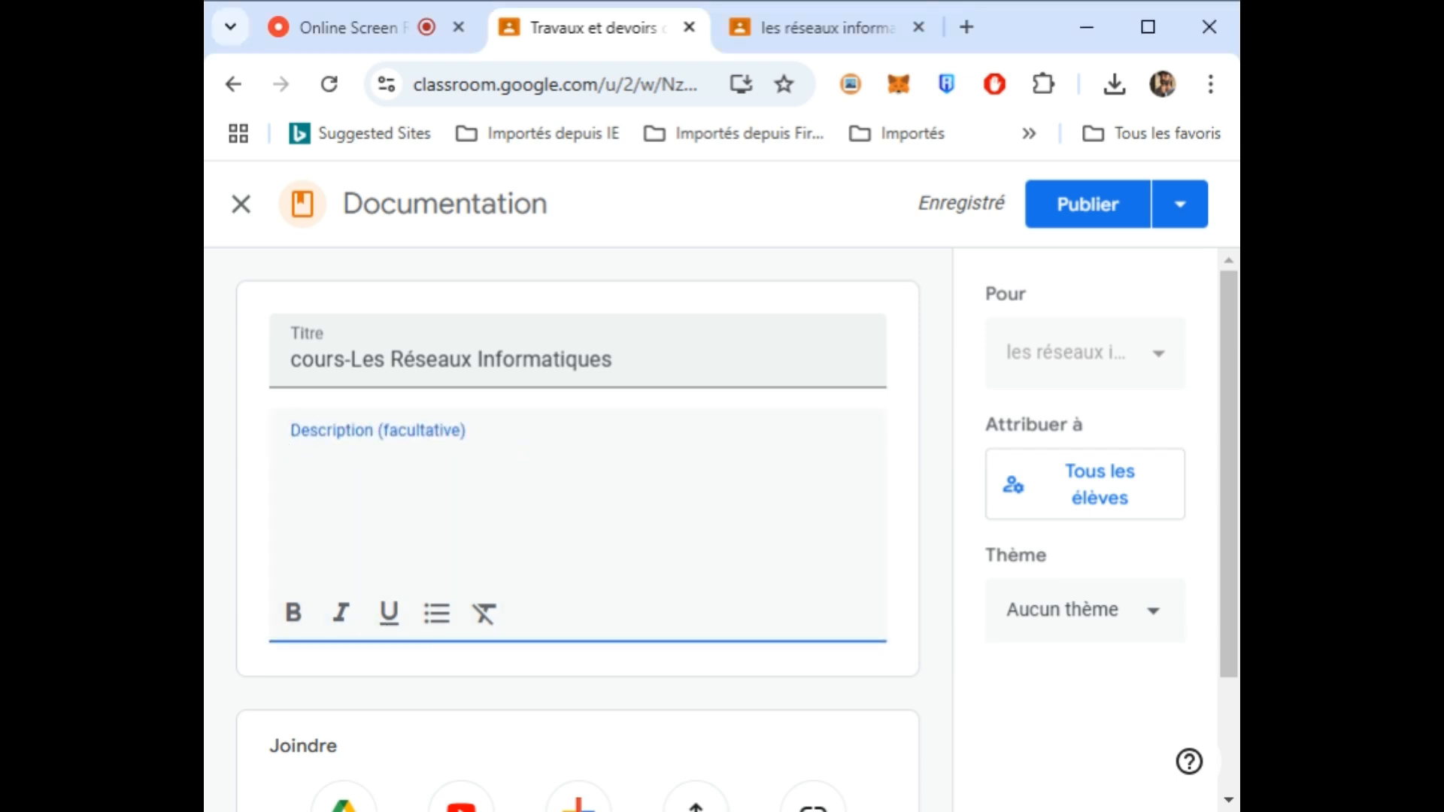
pyautogui.write('Compétence § Connaître le rôle et les types de réseaux informatiques Objectifs spécifiques L’élève doit être capable de § Savoir ce qu’est un réseau informatique § Savoir identifier les divers types et topologies de réseaux § Connaître les avantages du réseau informatique § Connaître les composantes de base d’un réseau informatique')
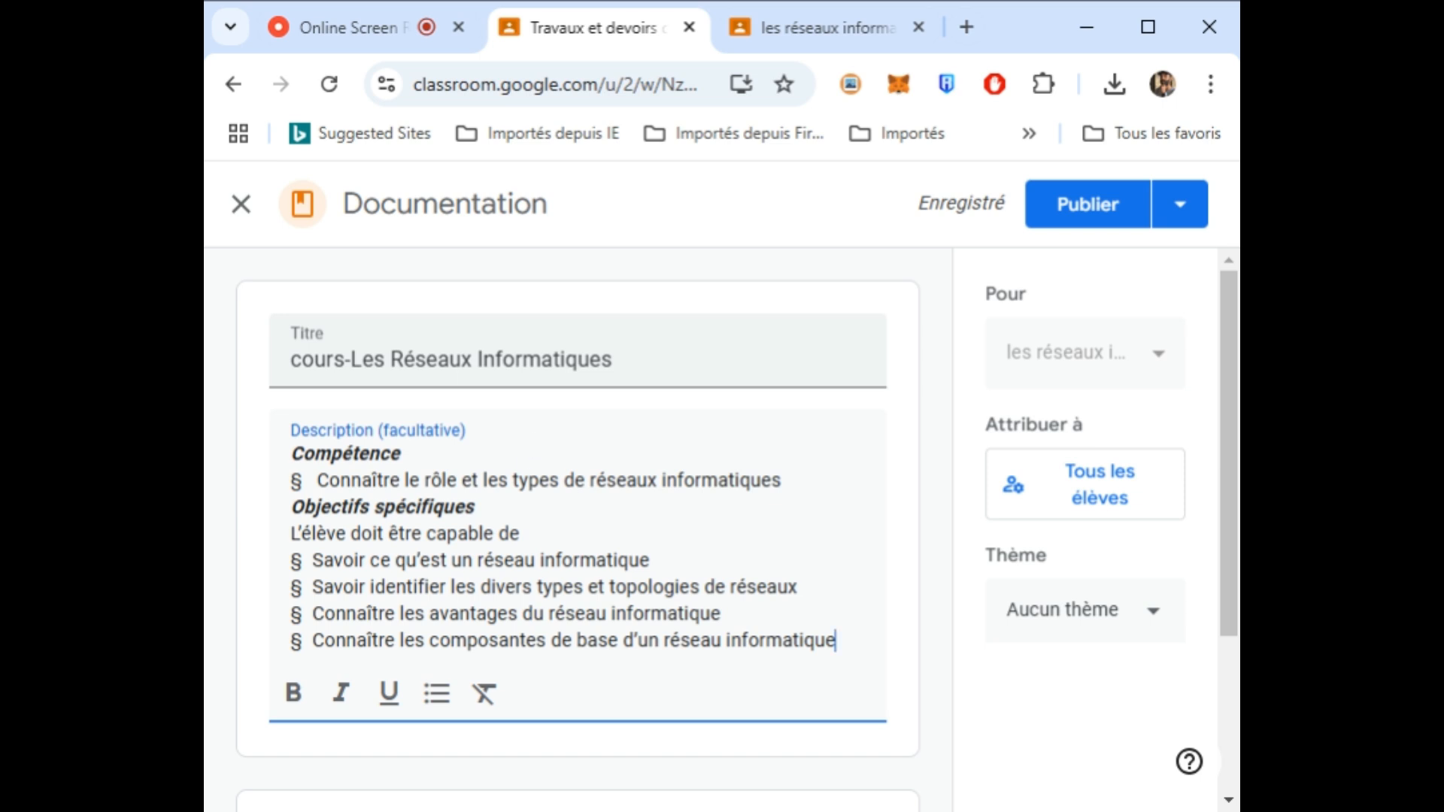
pyautogui.moveTo(1229, 407); pyautogui.dragTo(1236, 583)
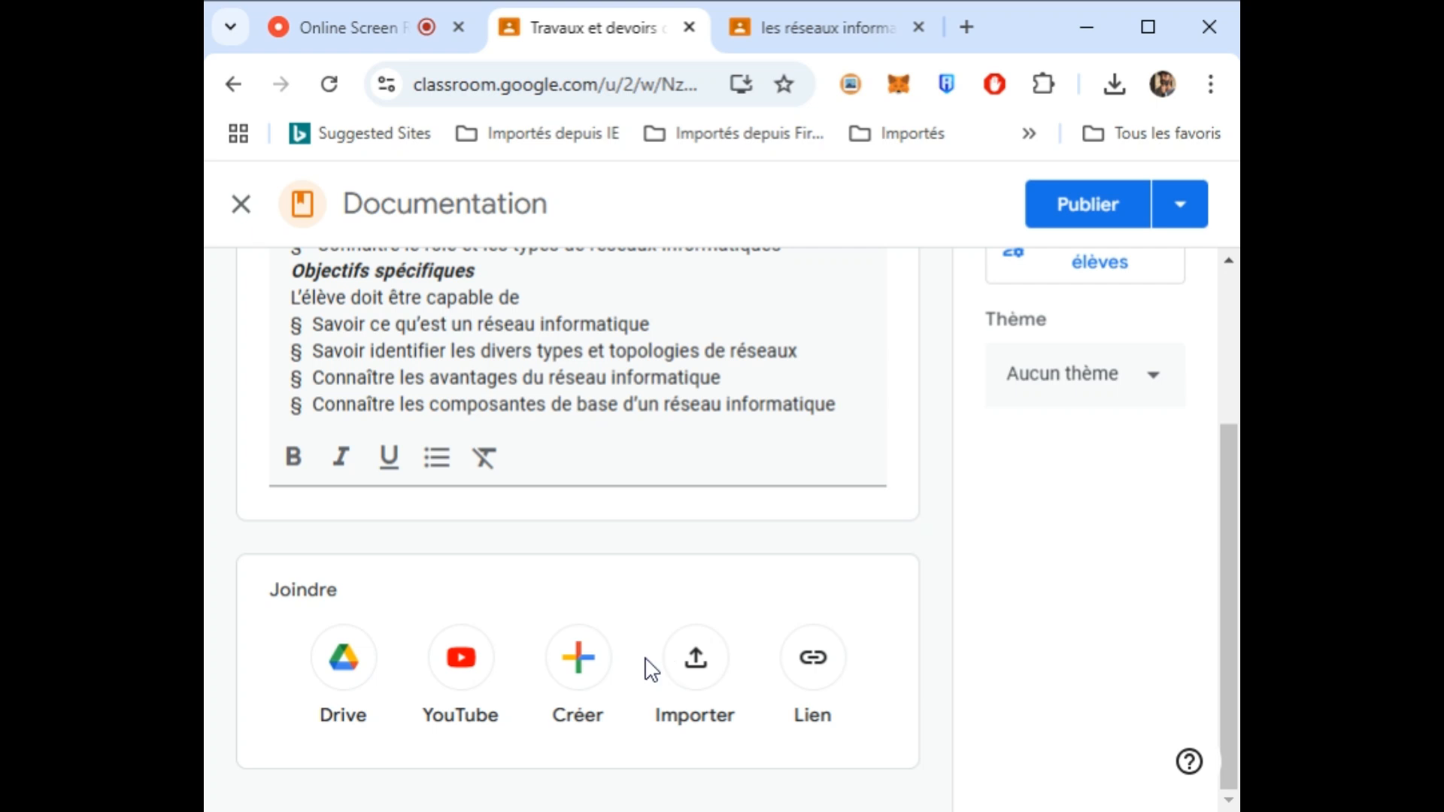
# - Upload cours-Les Réseaux Informatiques.docx from the computer and publish the material
pyautogui.click(697, 660)
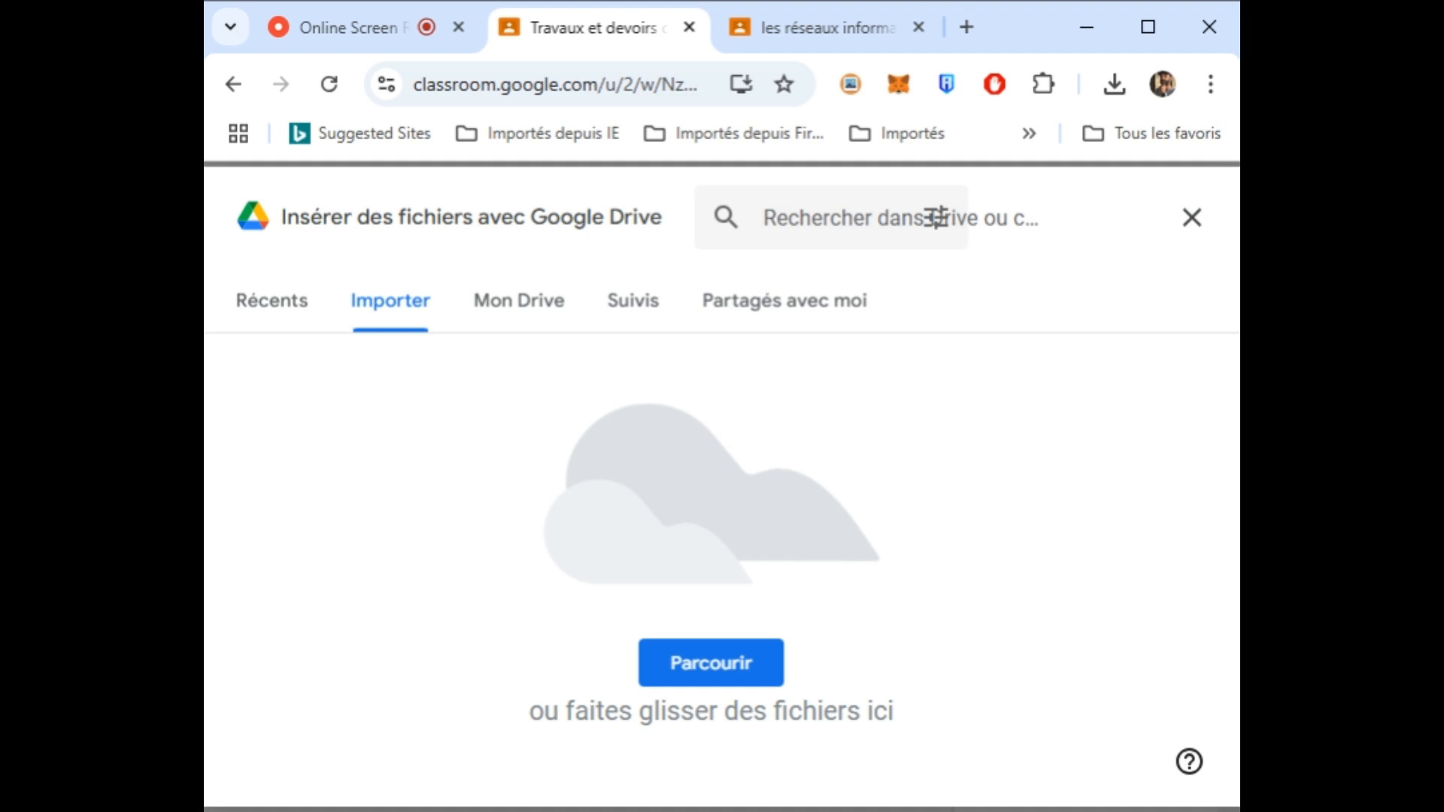
pyautogui.click(530, 321)
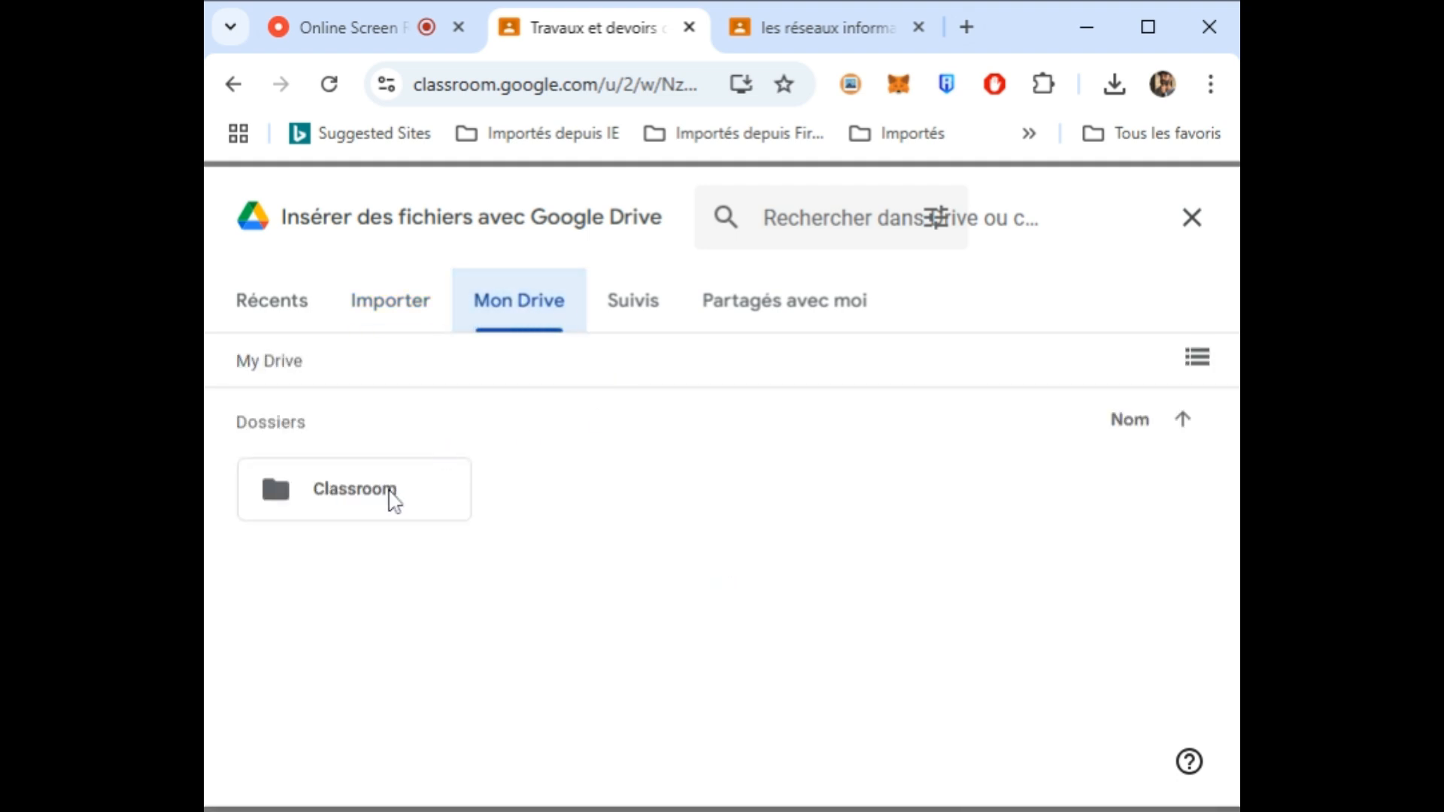
pyautogui.click(404, 308)
pyautogui.click(678, 662)
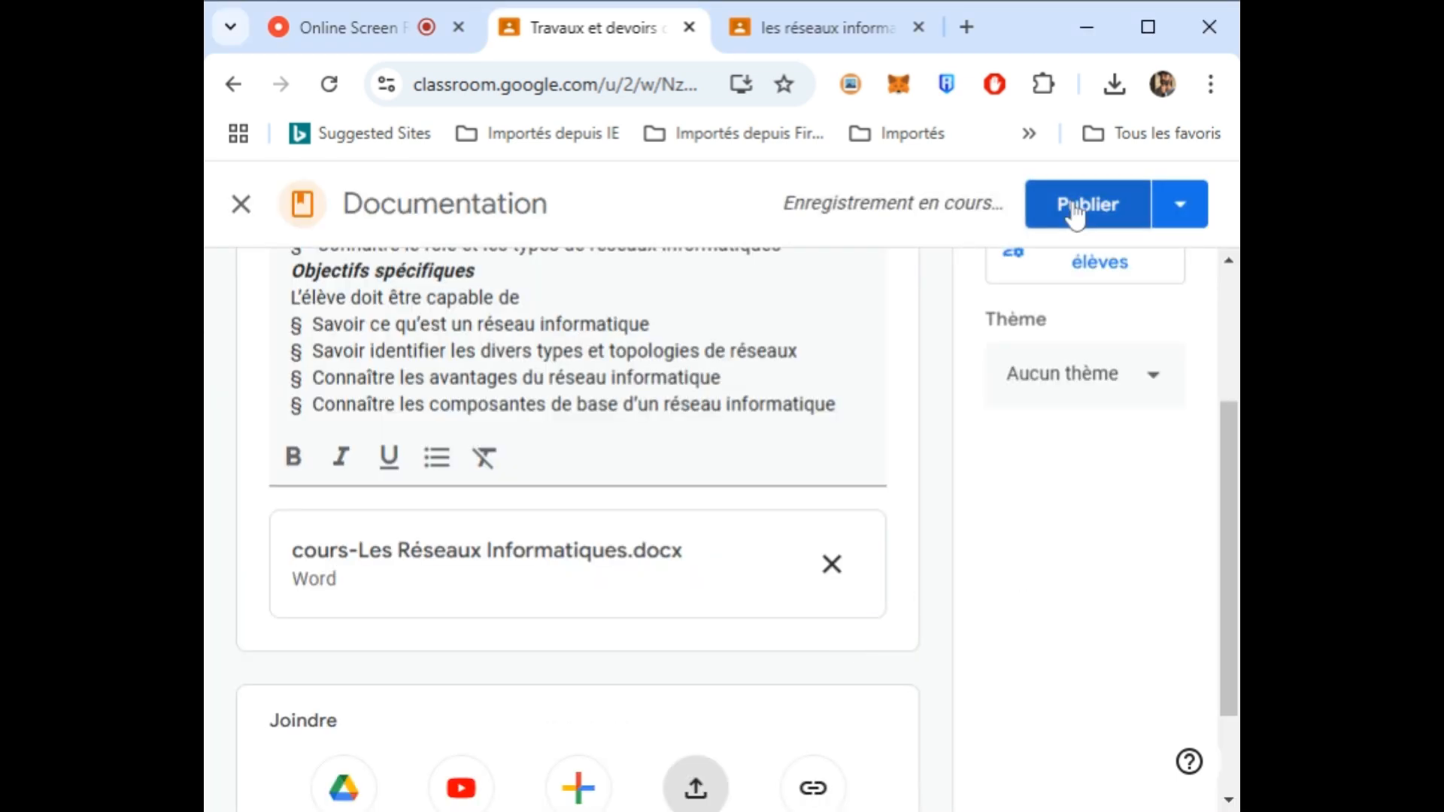
pyautogui.click(1098, 218)
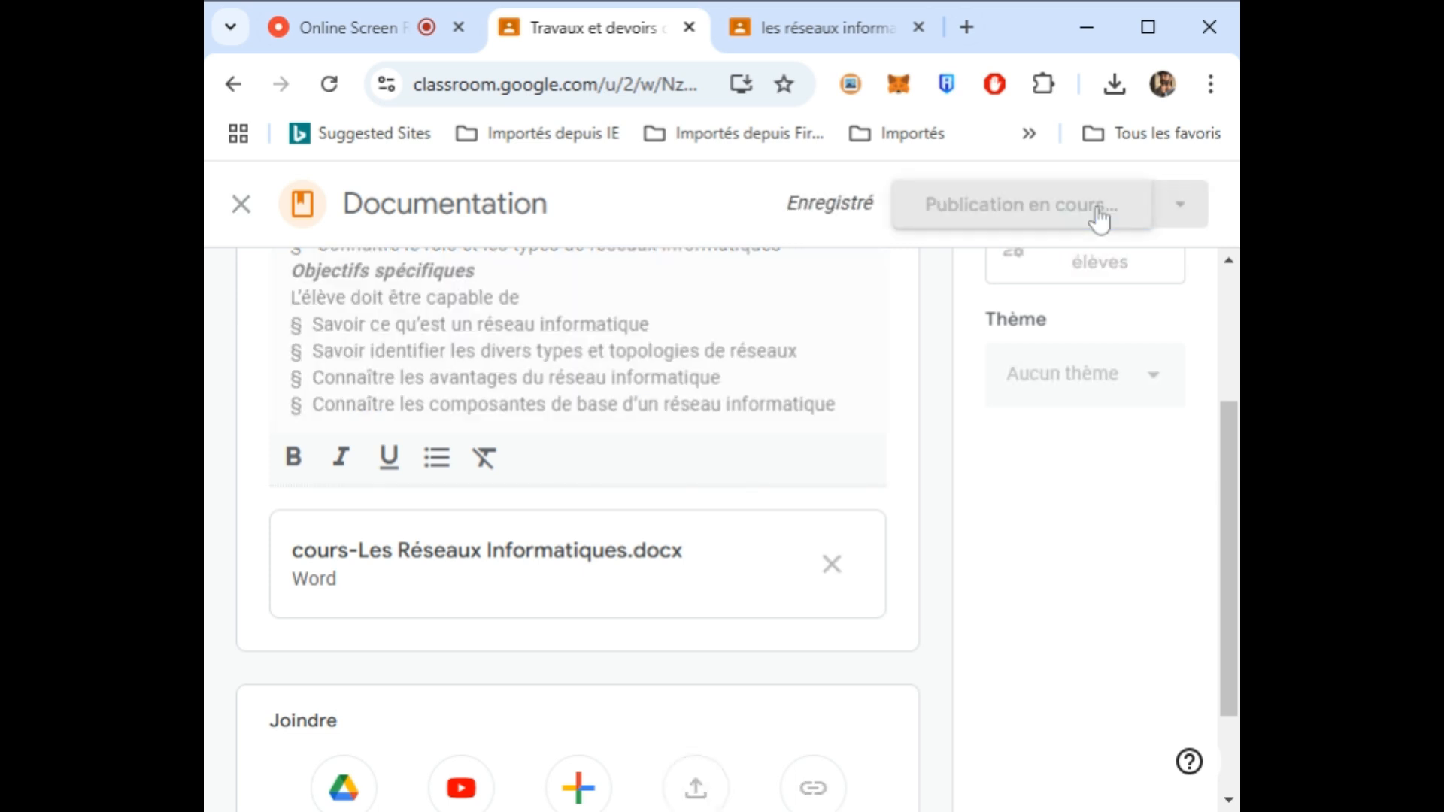
# - Maximize the browser and open the new-topic dialog, then close it unfinished
pyautogui.click(1155, 23)
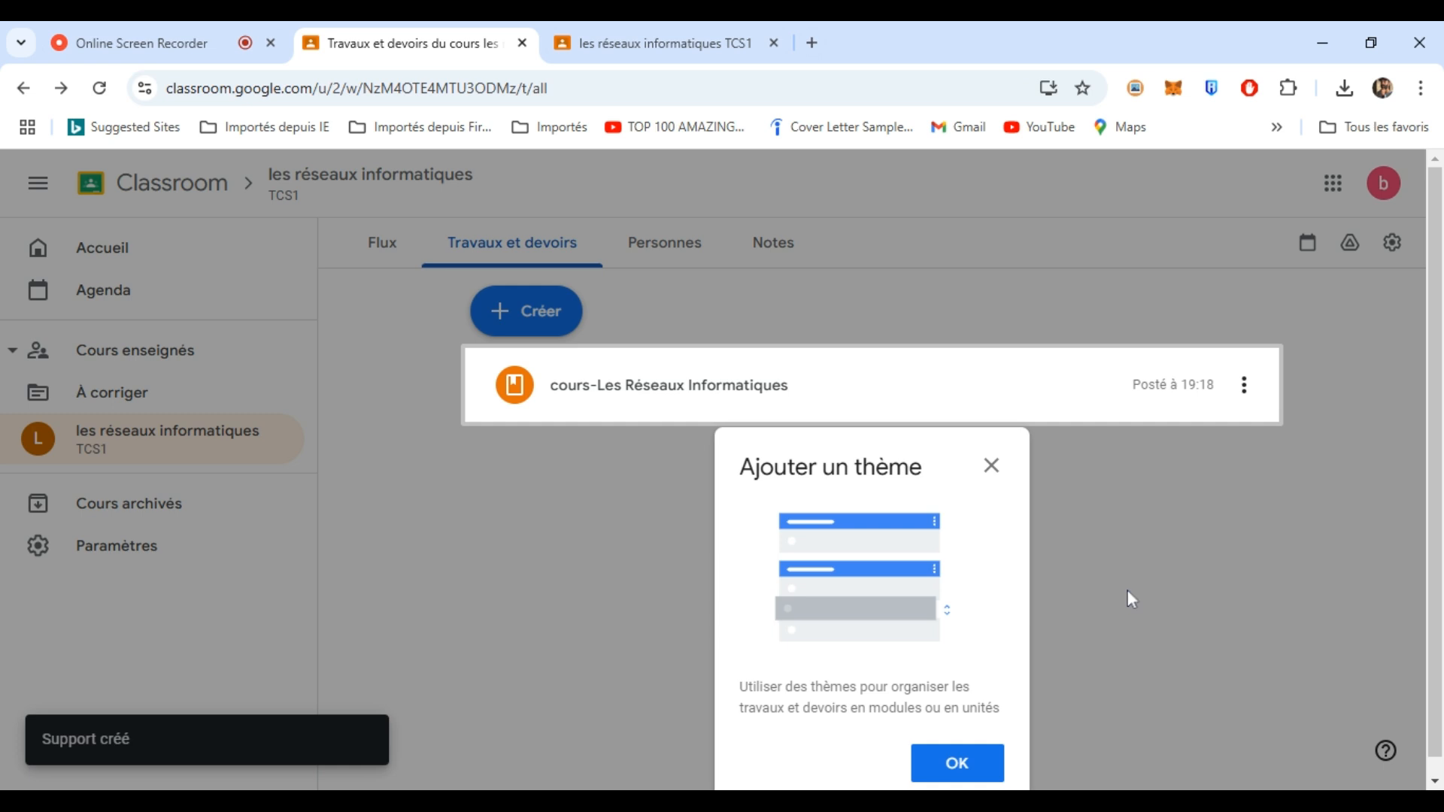
pyautogui.click(965, 769)
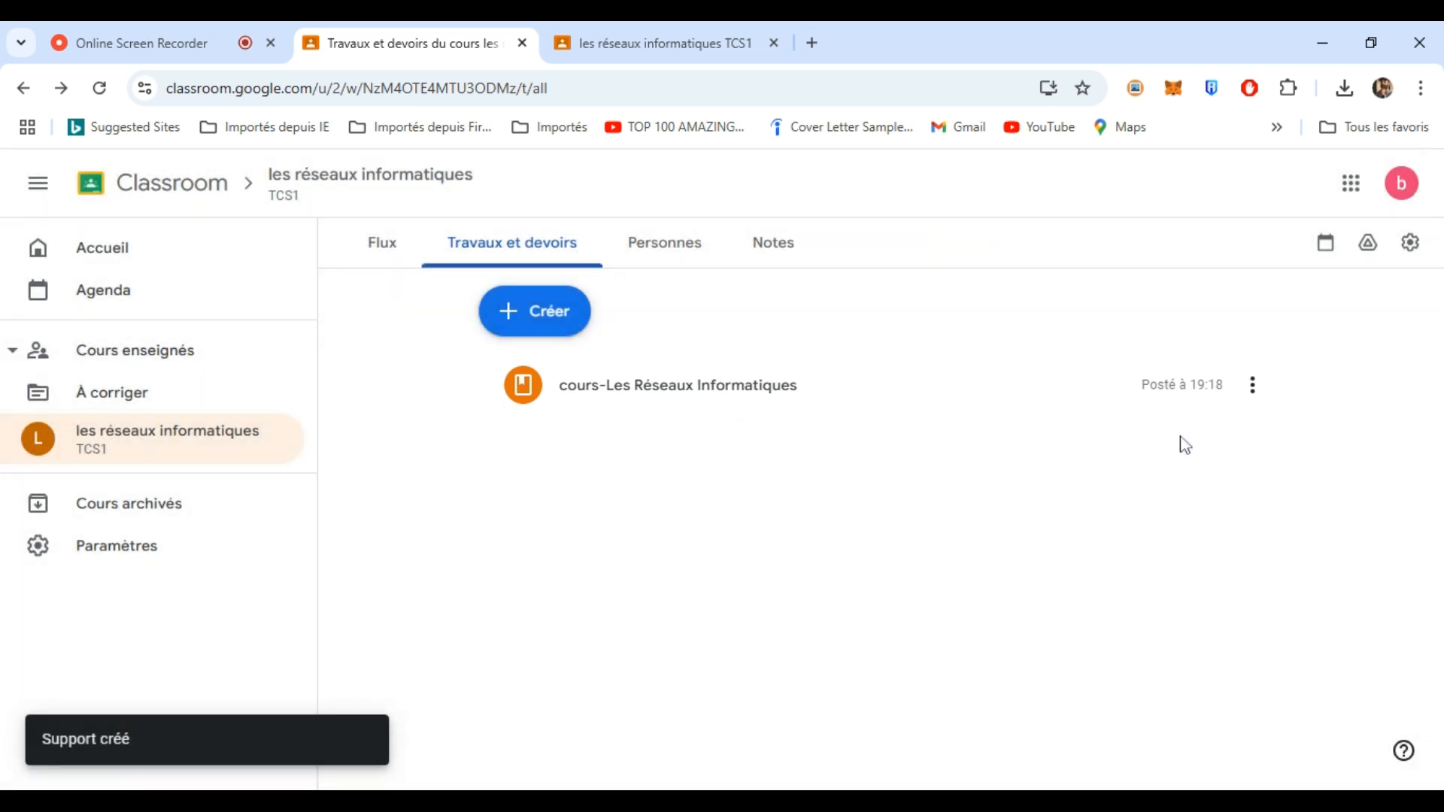
pyautogui.click(1253, 386)
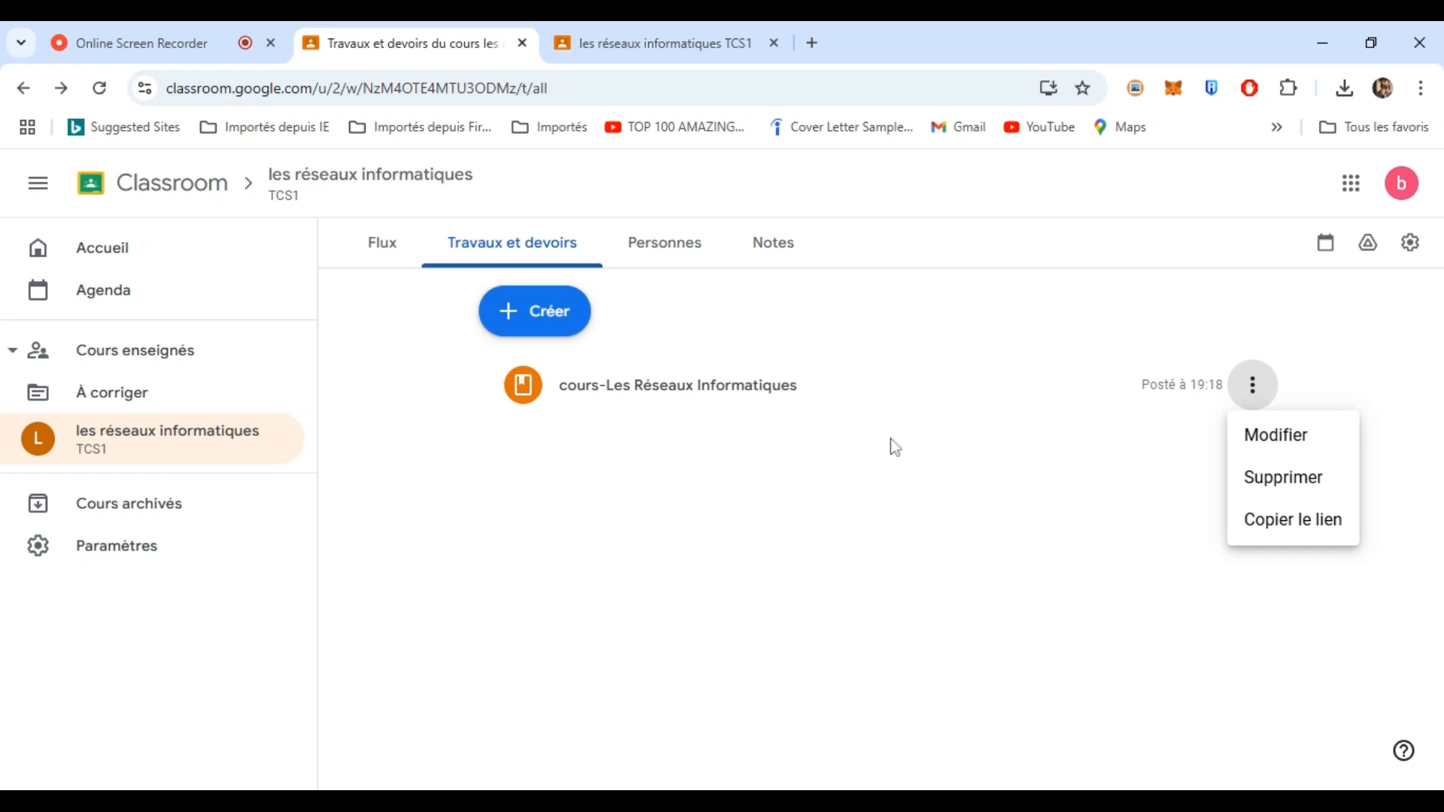
pyautogui.click(783, 509)
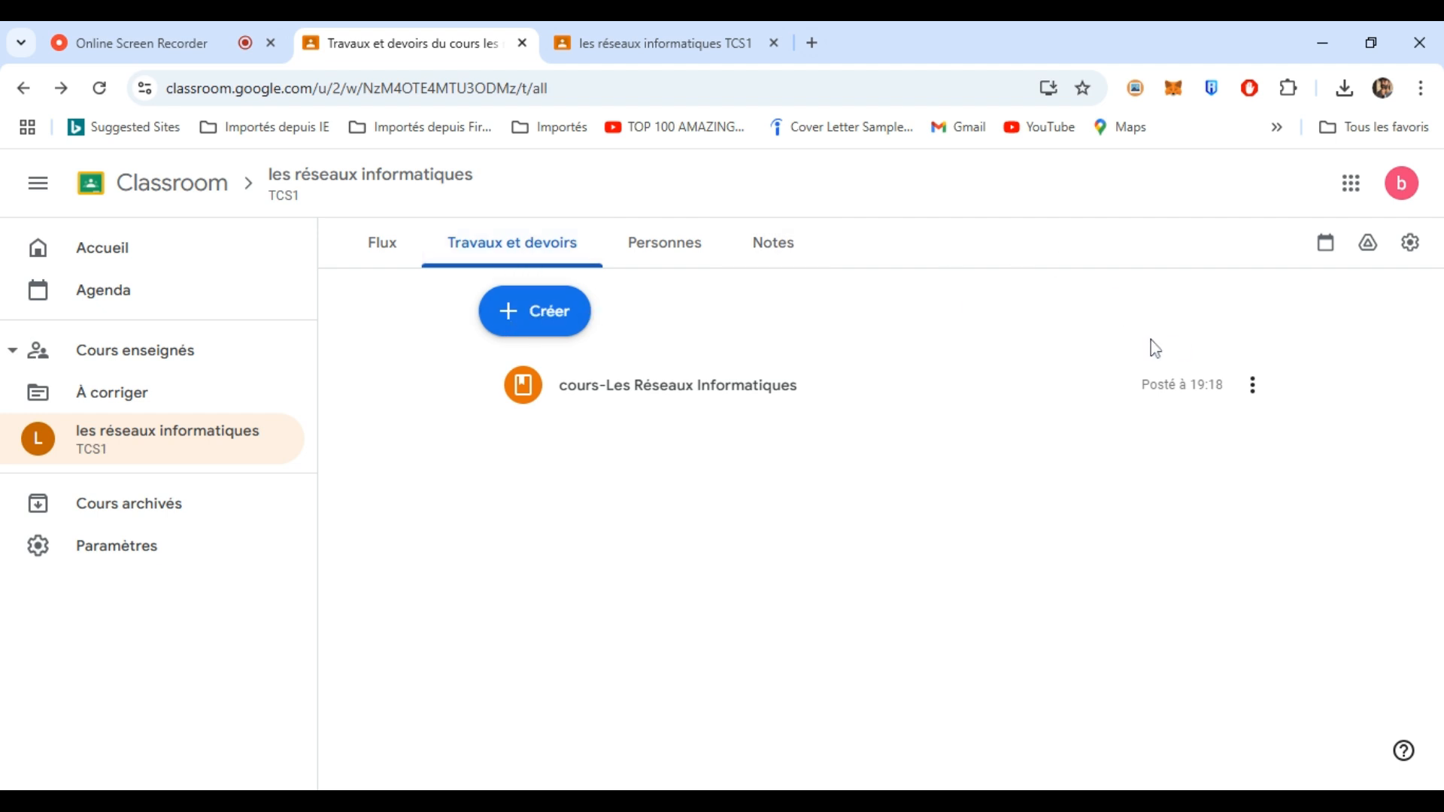
pyautogui.click(543, 318)
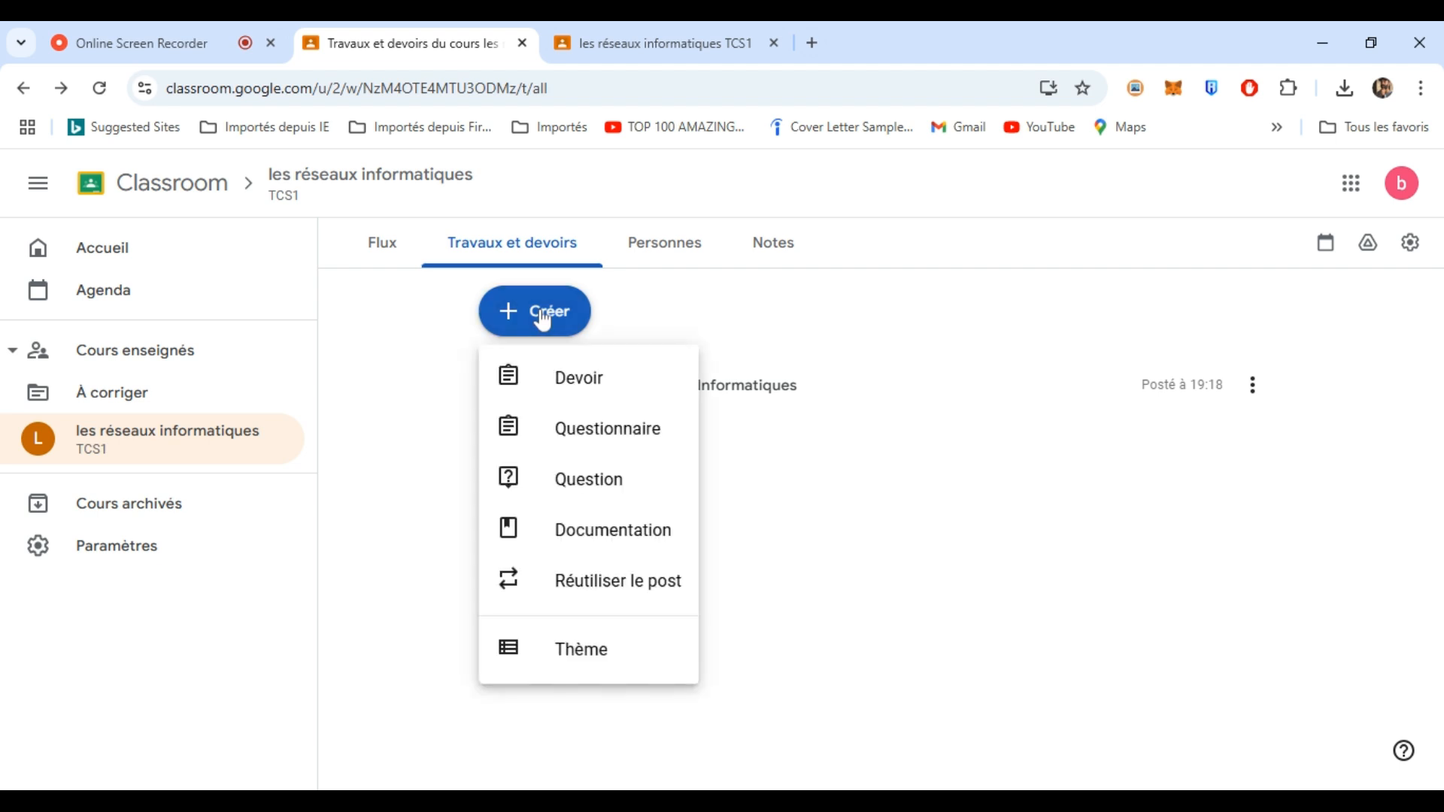
pyautogui.click(576, 665)
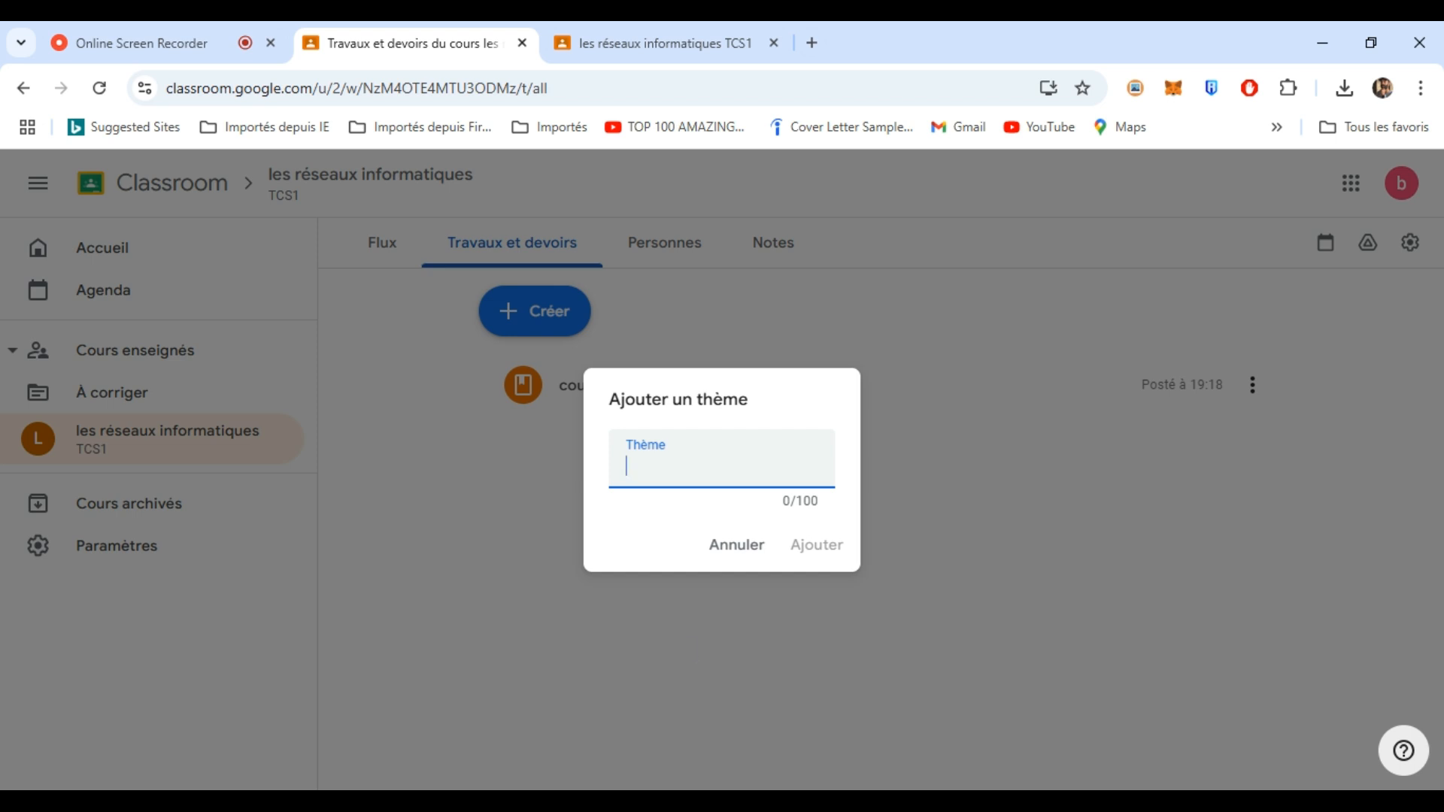
pyautogui.click(695, 789)
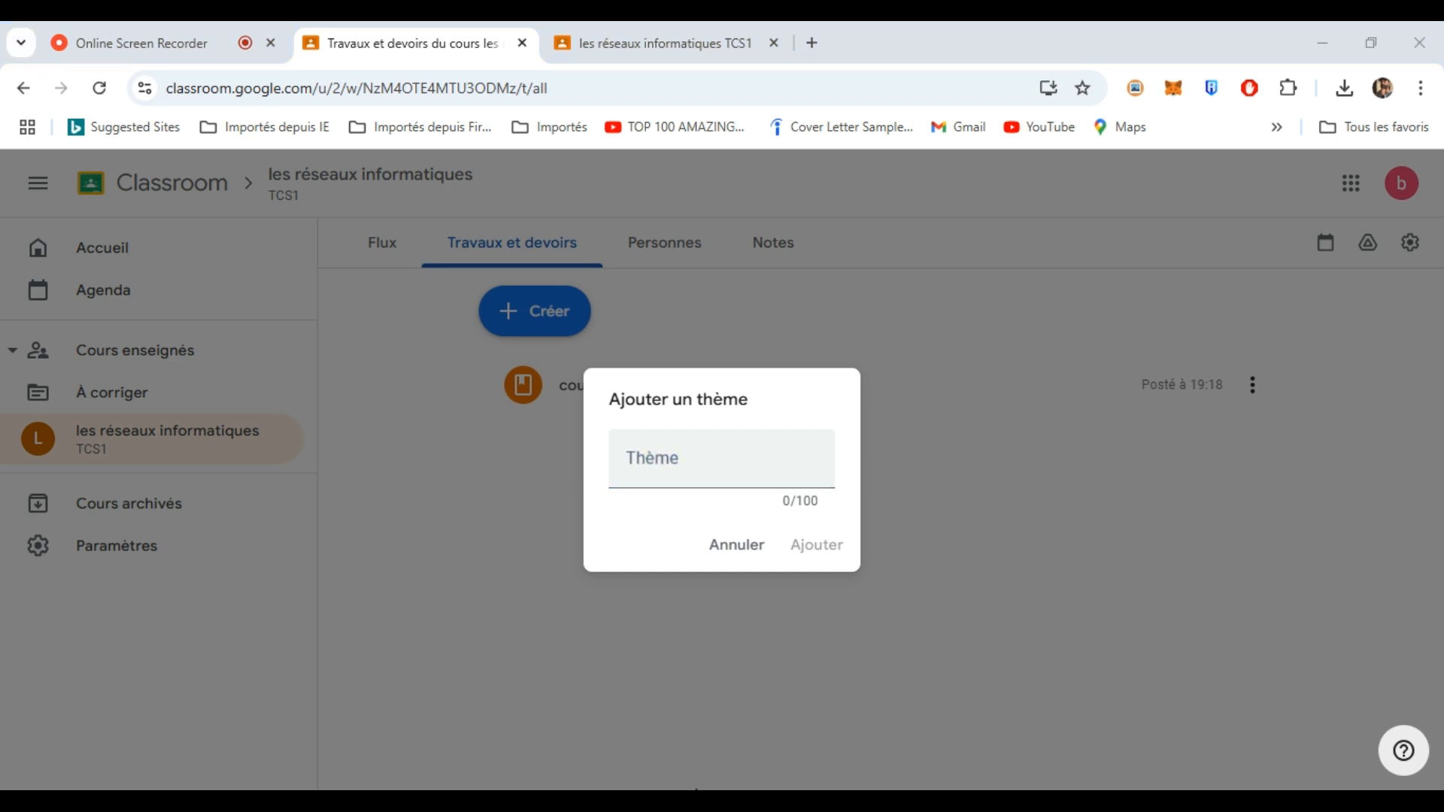
pyautogui.click(779, 702)
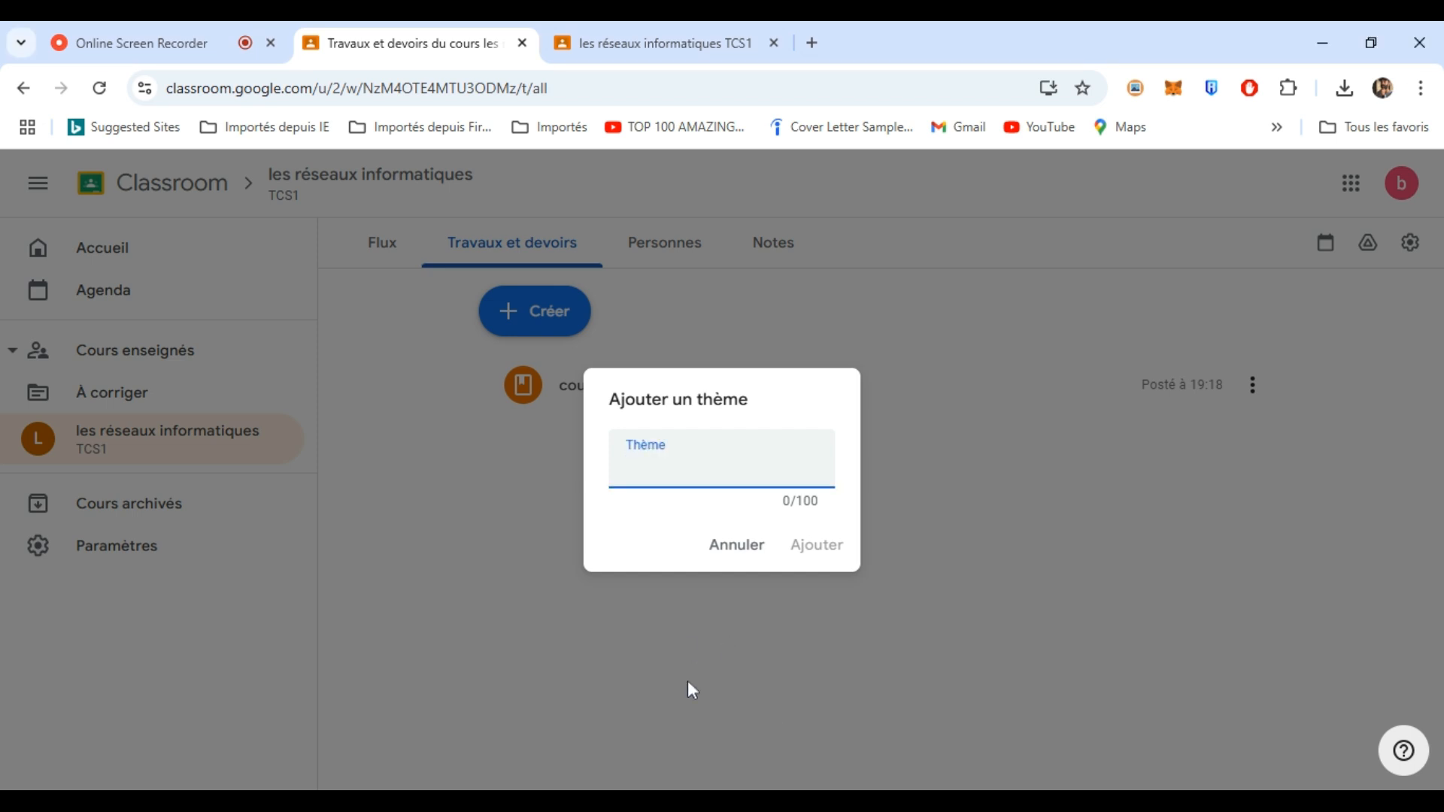
pyautogui.click(635, 790)
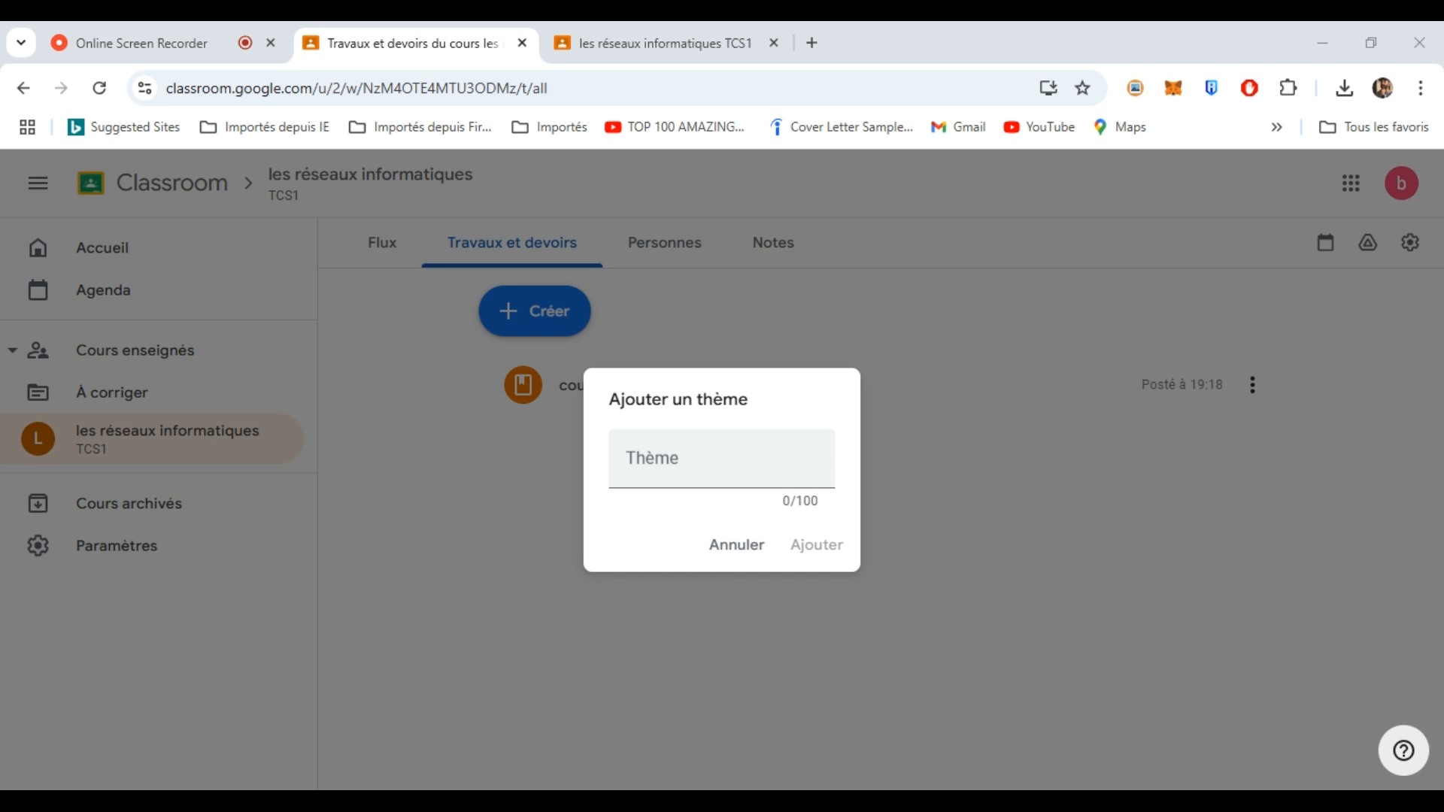
pyautogui.click(547, 500)
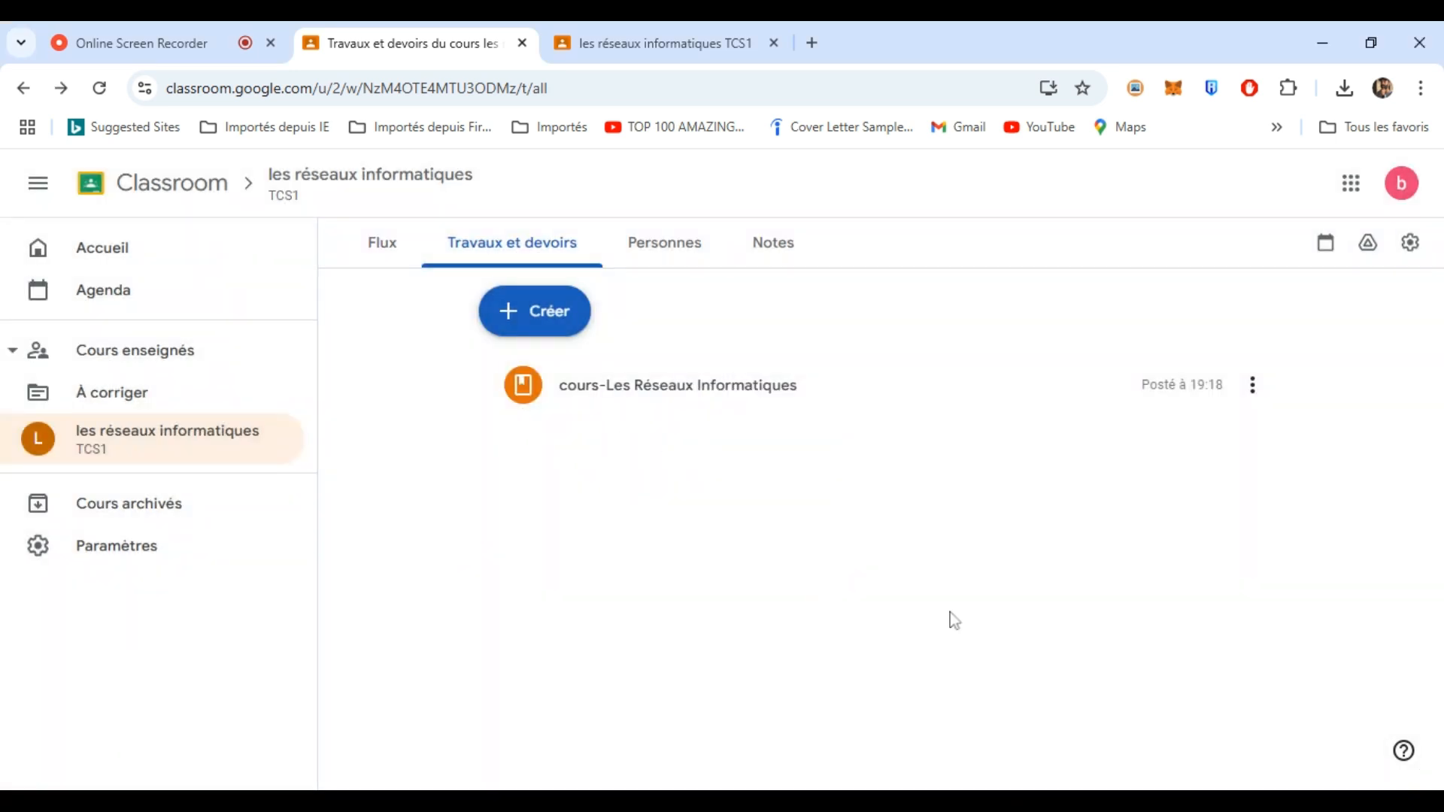
# - Create the topic 'Les Réseaux Informatiques' and drag the course material under it
pyautogui.click(542, 309)
pyautogui.click(567, 649)
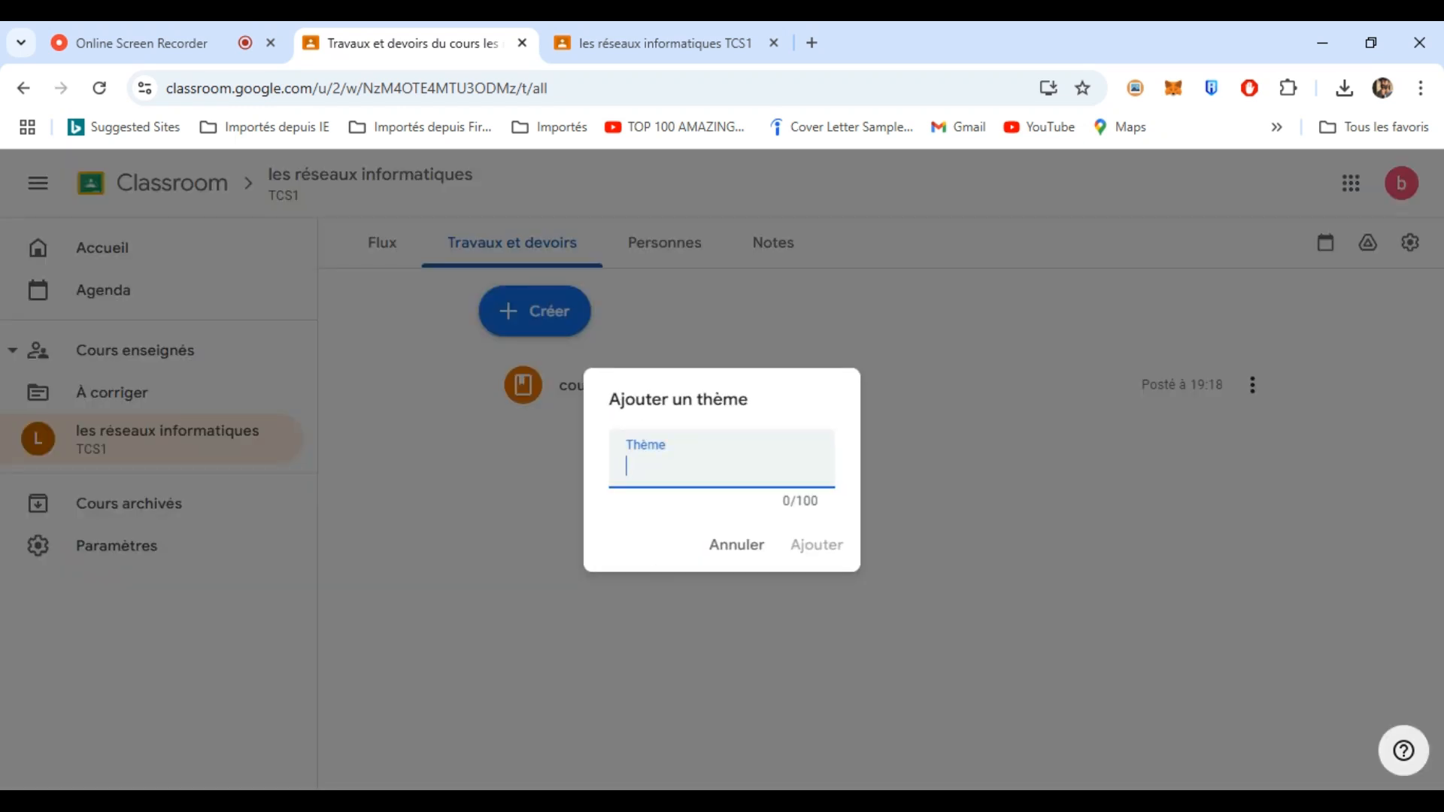
pyautogui.write('Les Réseaux Informatiques')
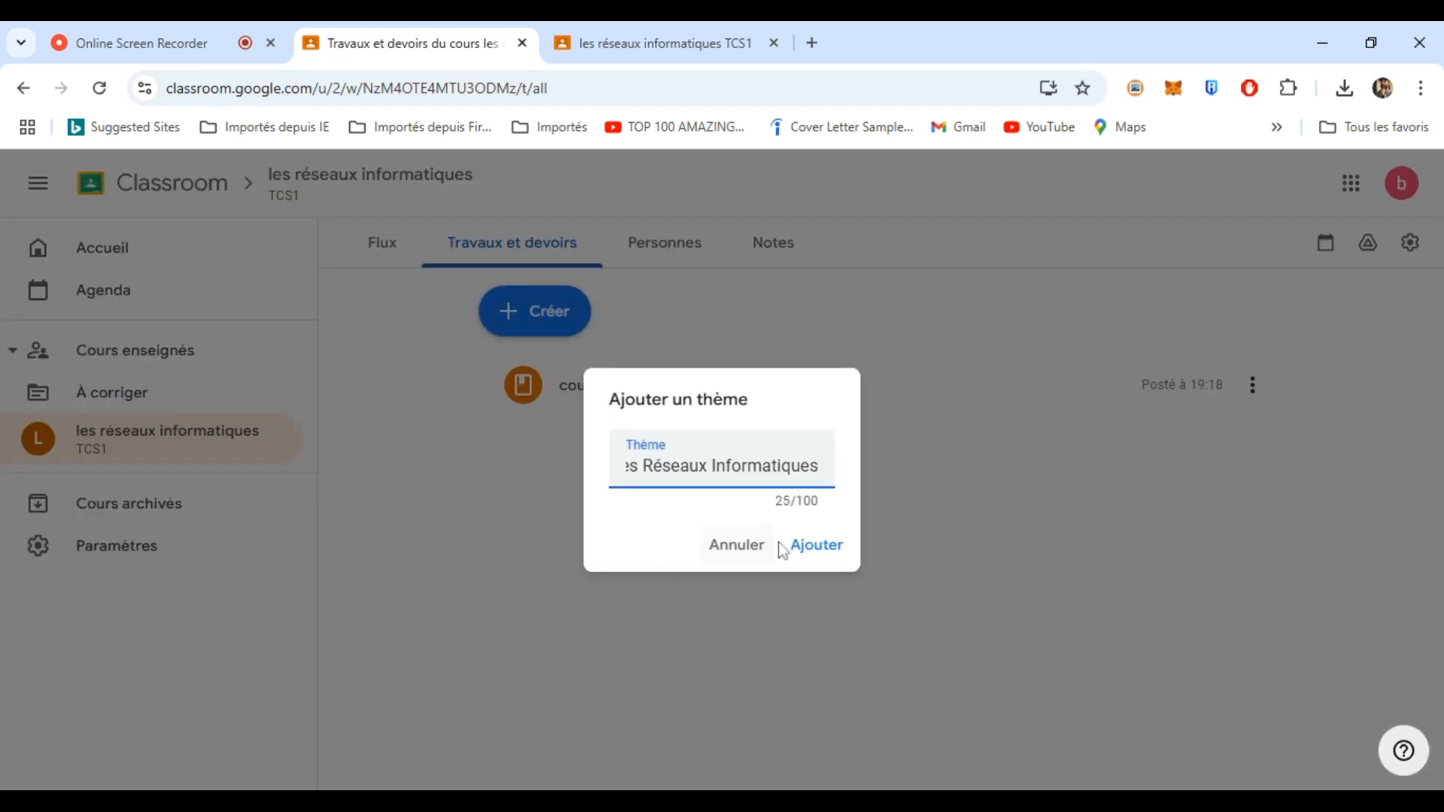
pyautogui.click(817, 546)
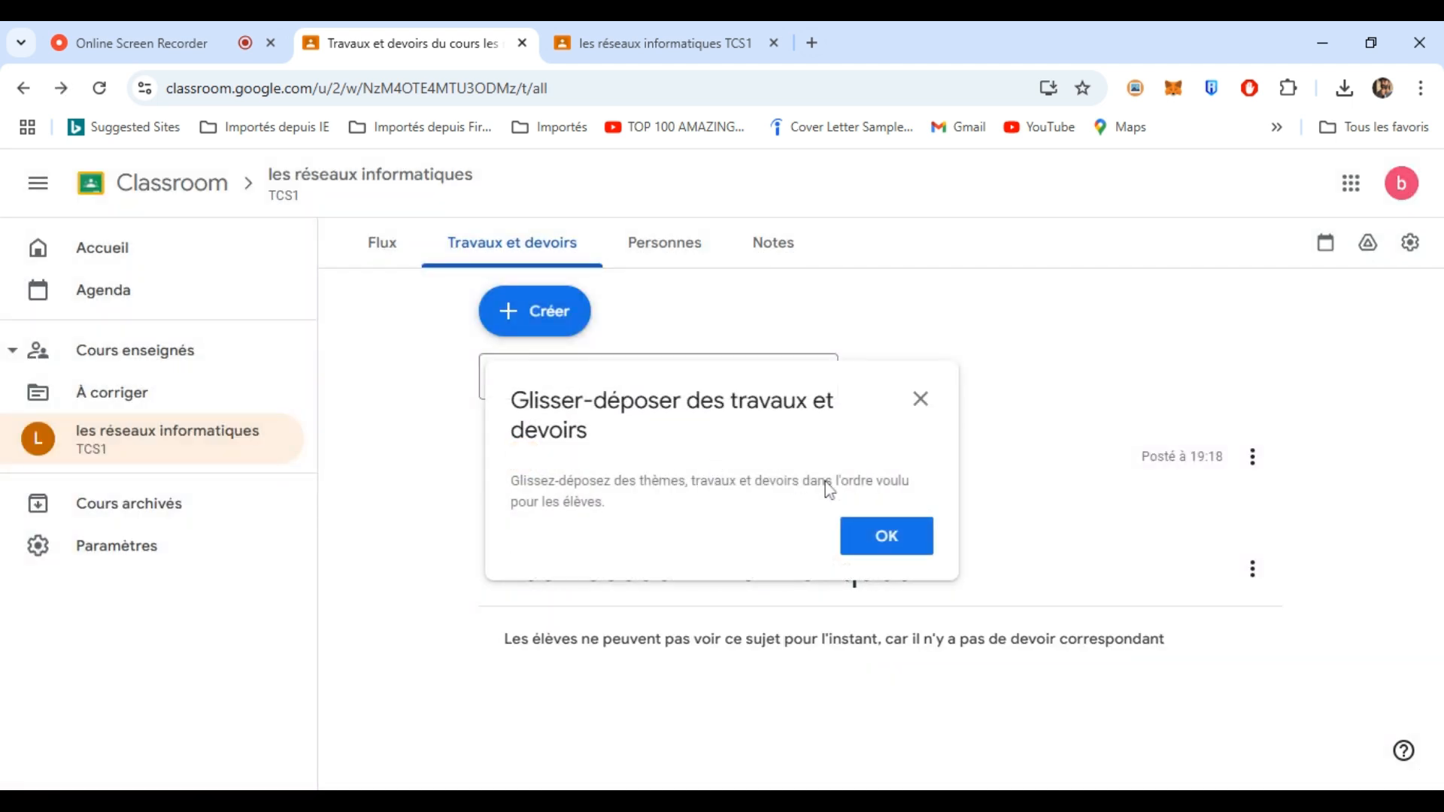
pyautogui.click(878, 545)
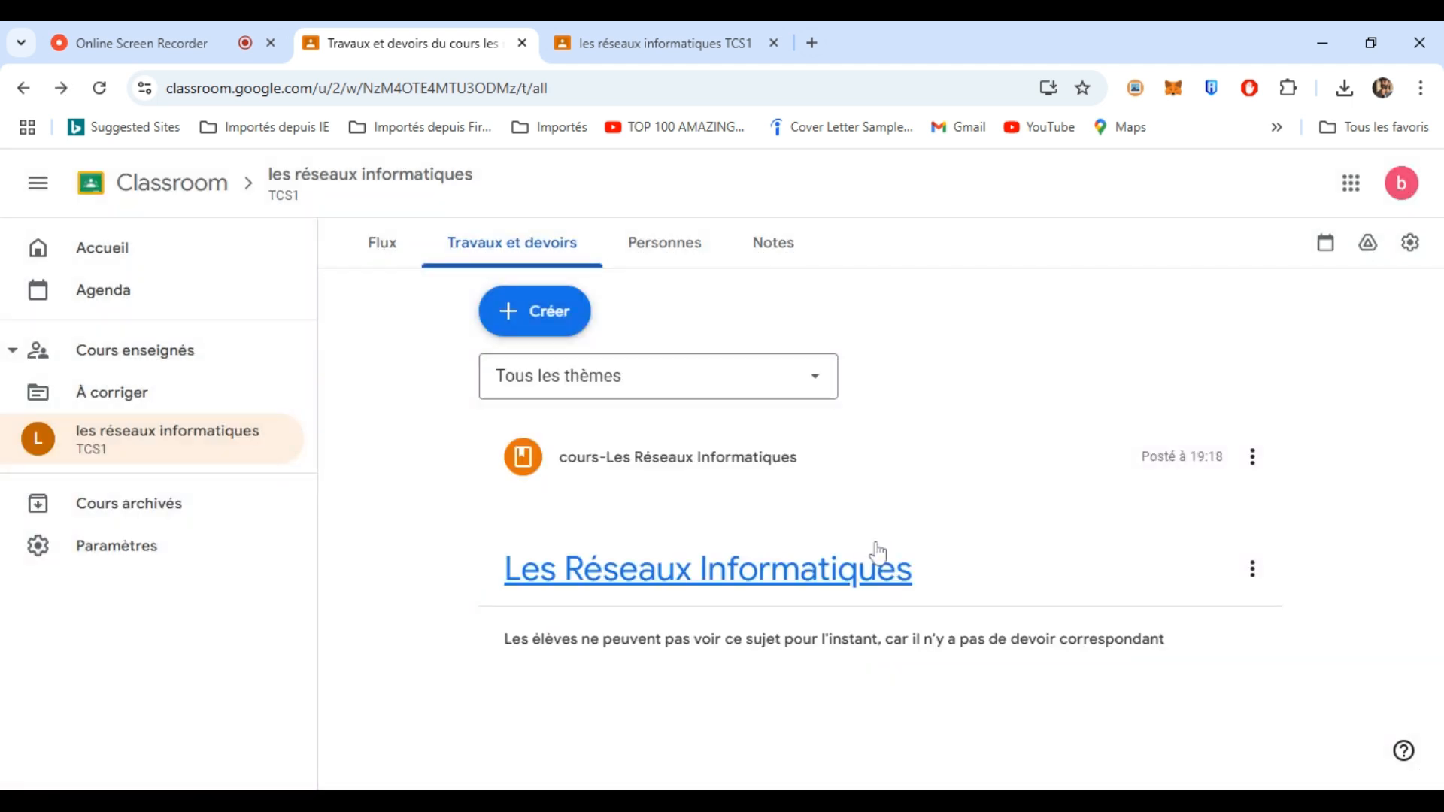
pyautogui.moveTo(634, 457); pyautogui.dragTo(677, 631)
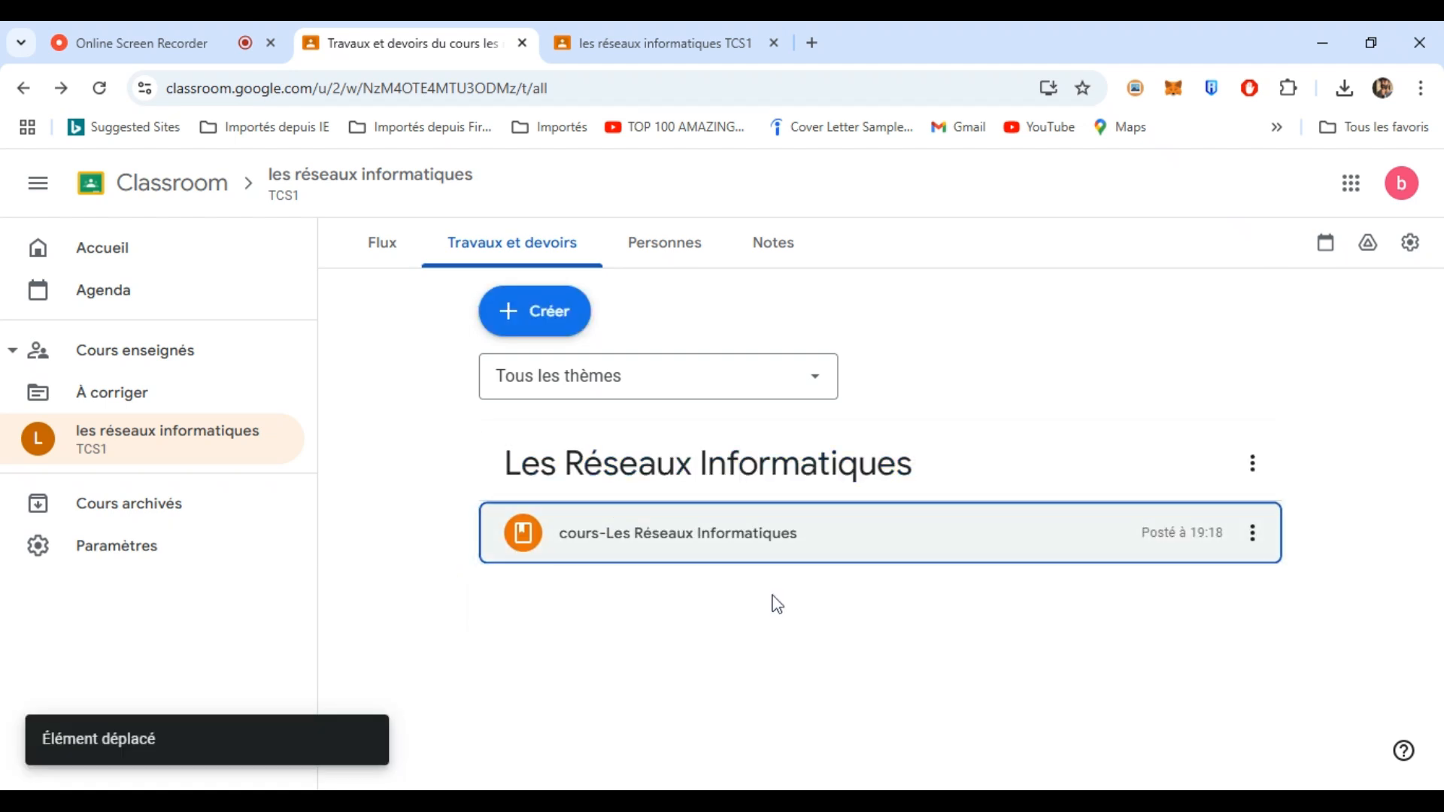
pyautogui.click(538, 301)
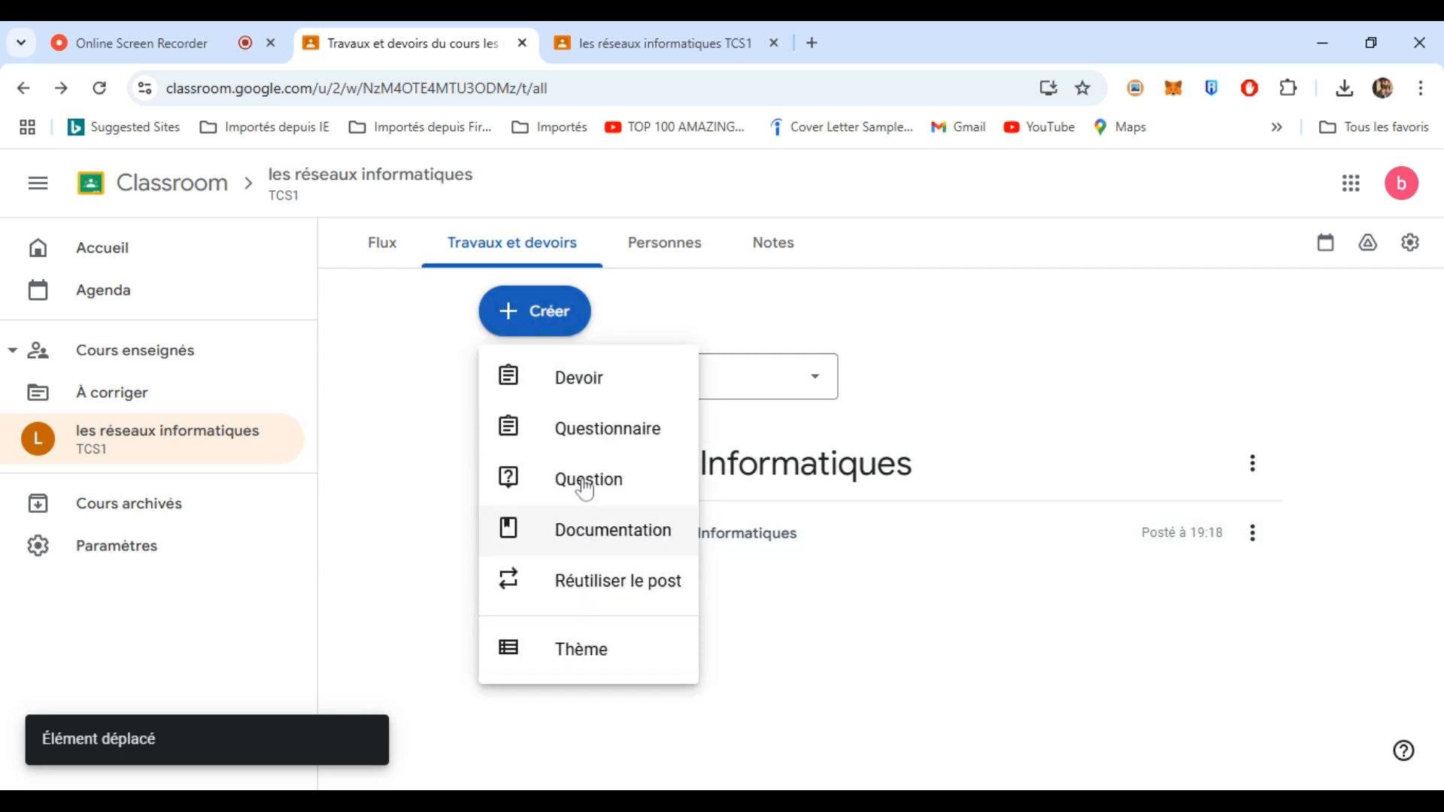
# - Start a Questionnaire assignment titled 'Exercice' with the instructions 'QCM'
pyautogui.click(599, 430)
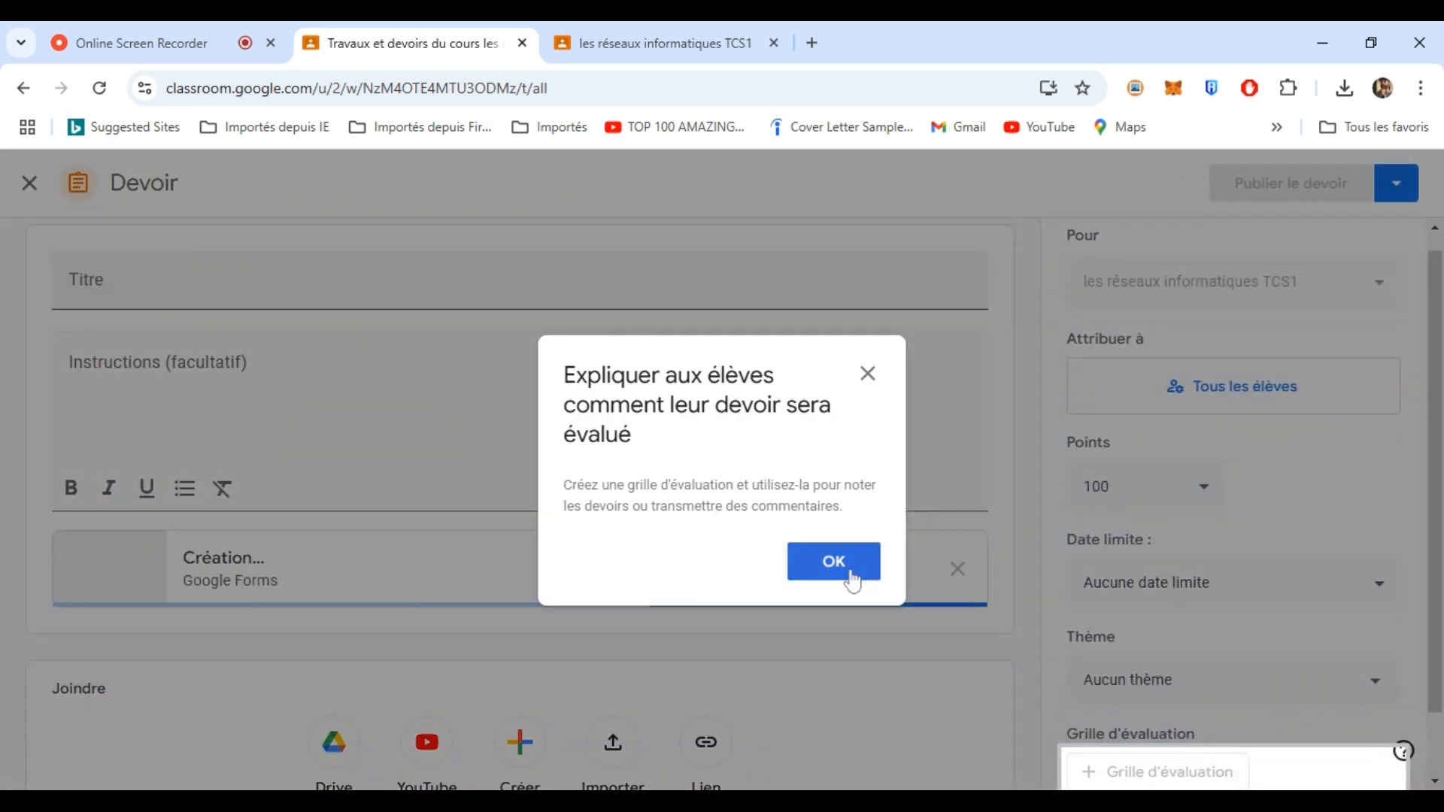
pyautogui.click(842, 570)
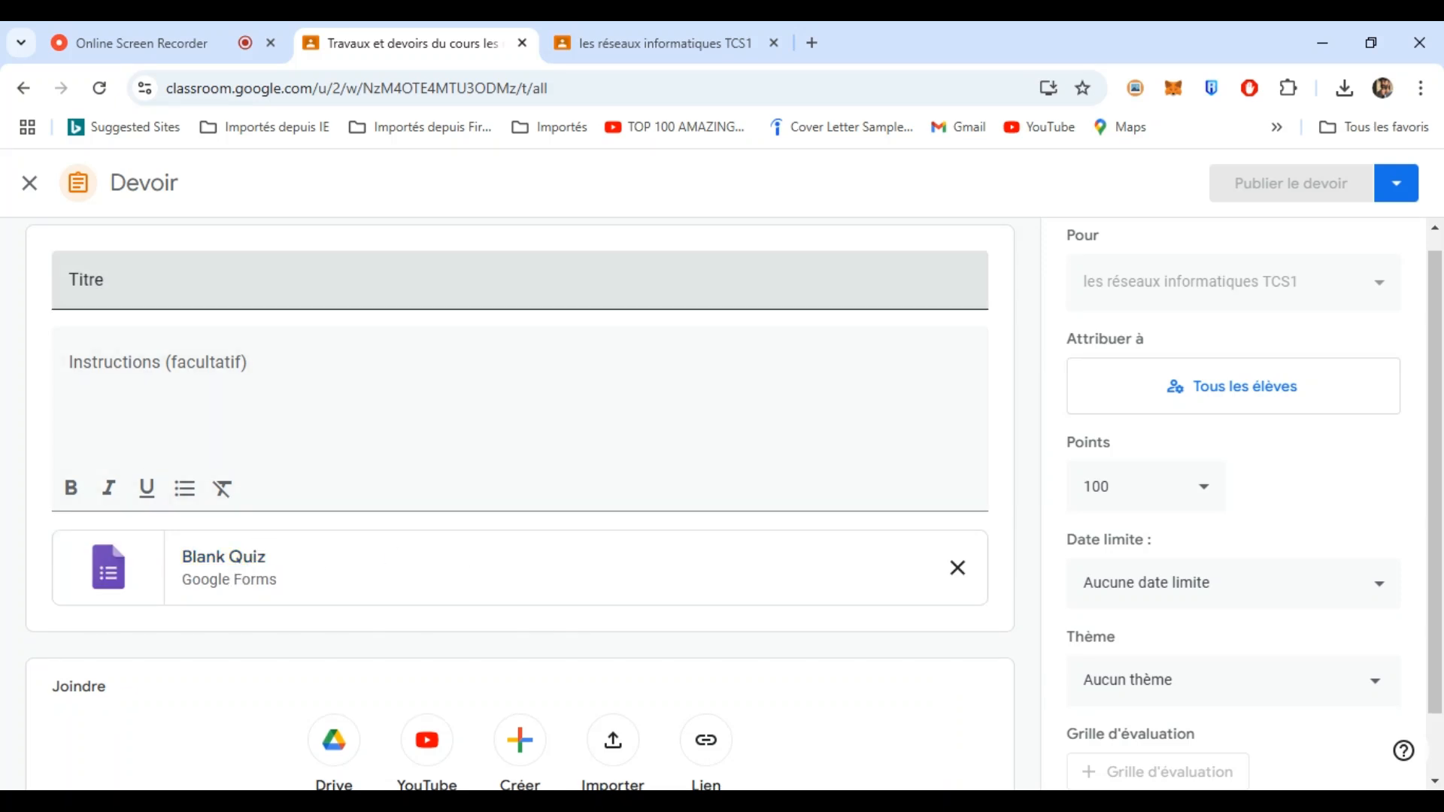
pyautogui.click(520, 281)
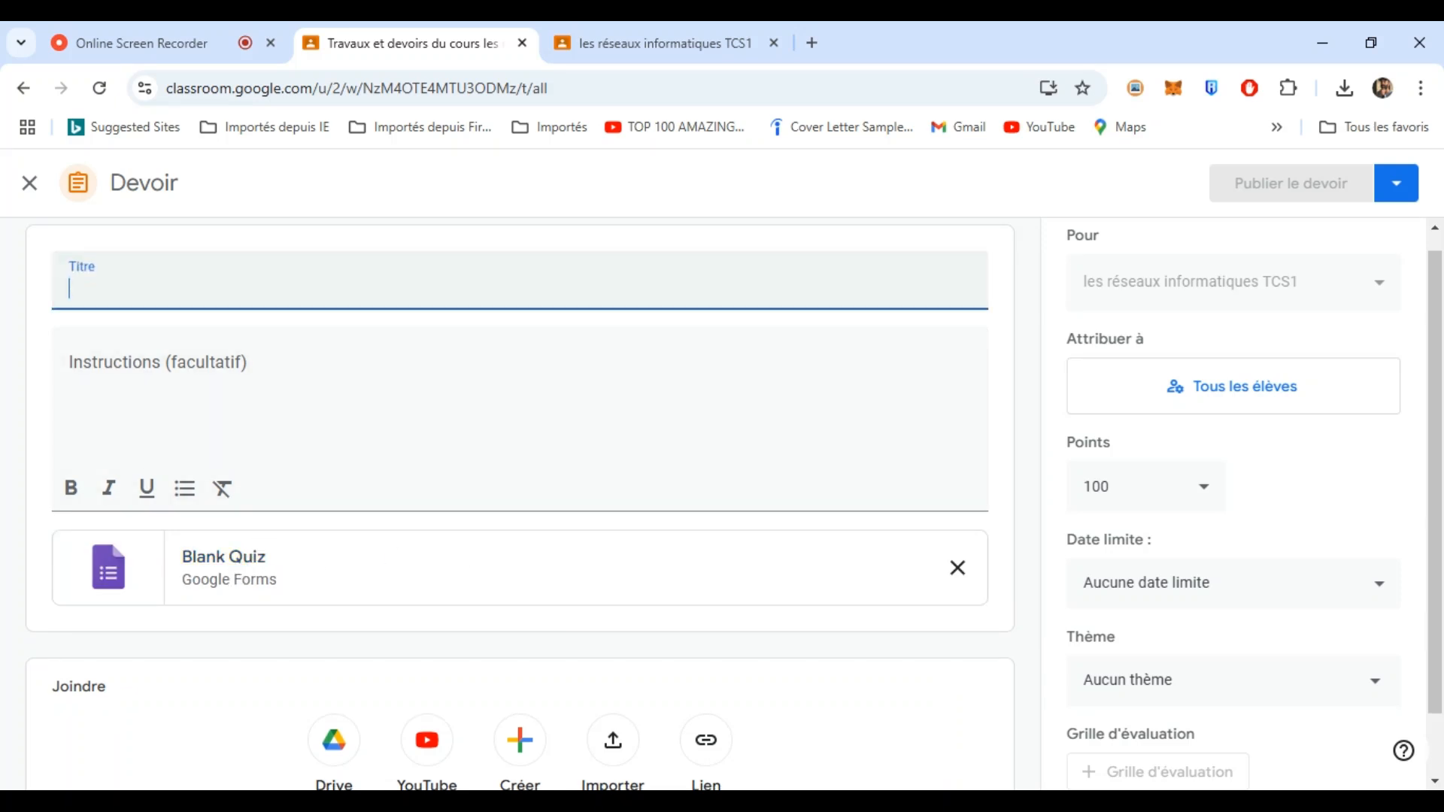
pyautogui.write('Exercice')
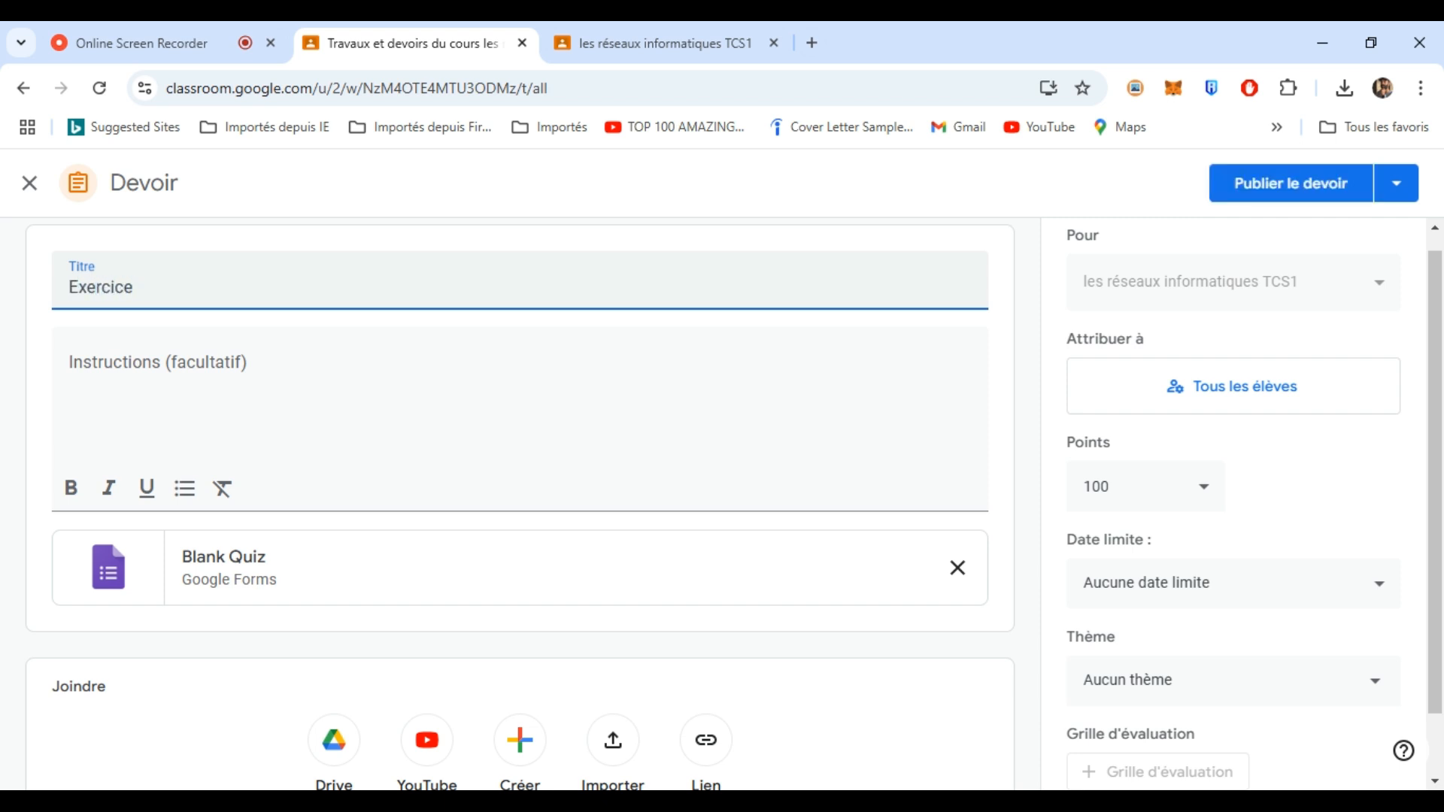
pyautogui.click(174, 373)
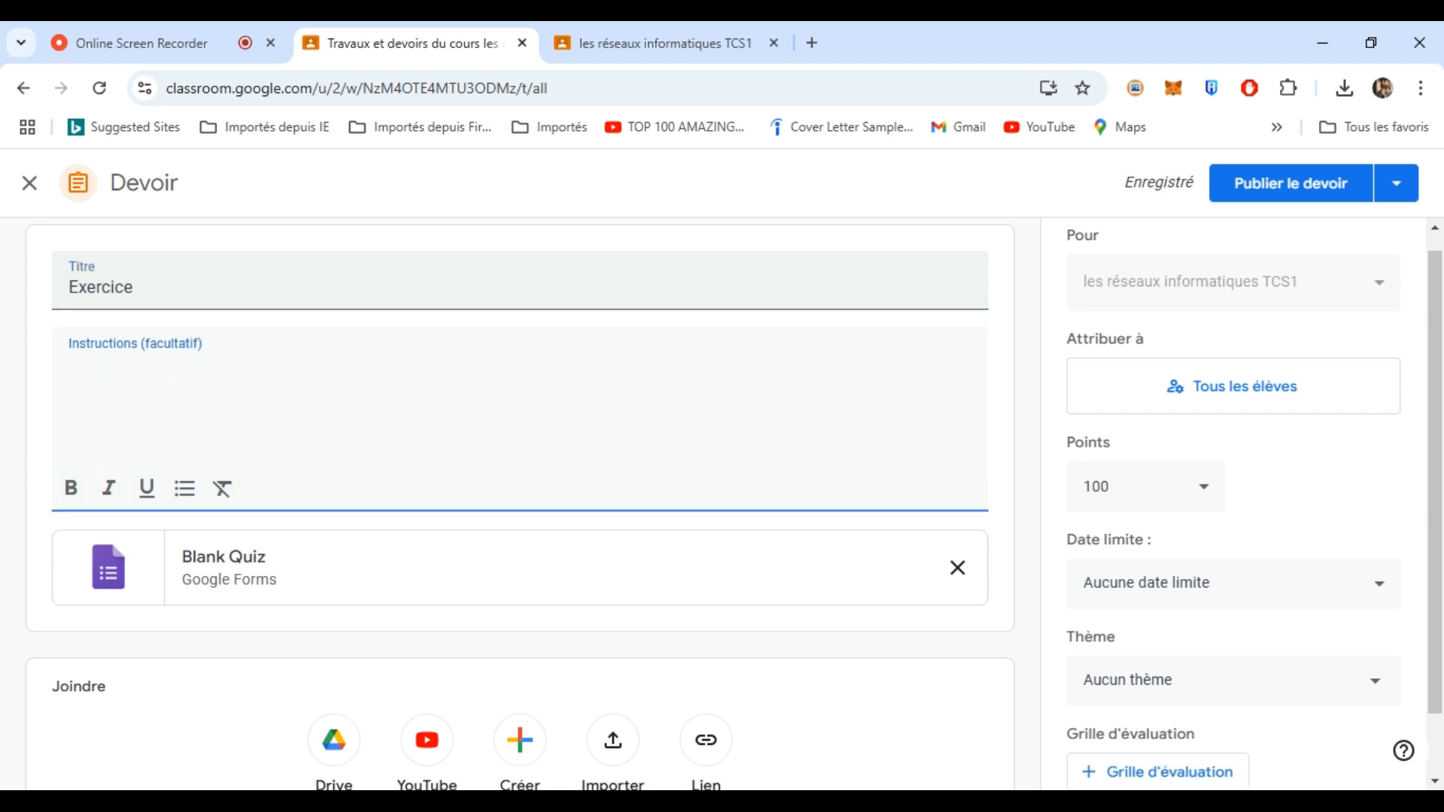
pyautogui.write('AC%')
pyautogui.press('BackSpace')
pyautogui.press('BackSpace')
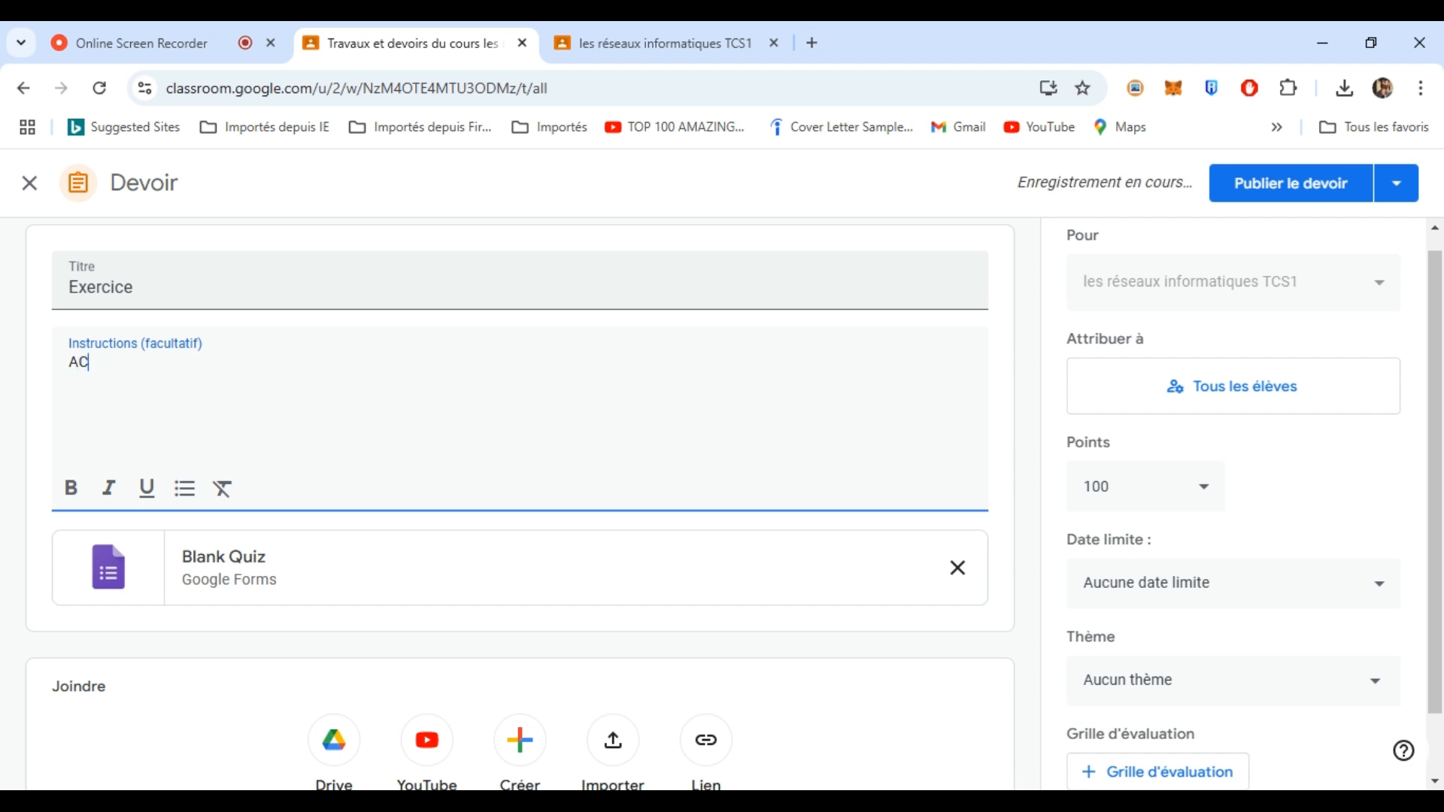
pyautogui.press('BackSpace')
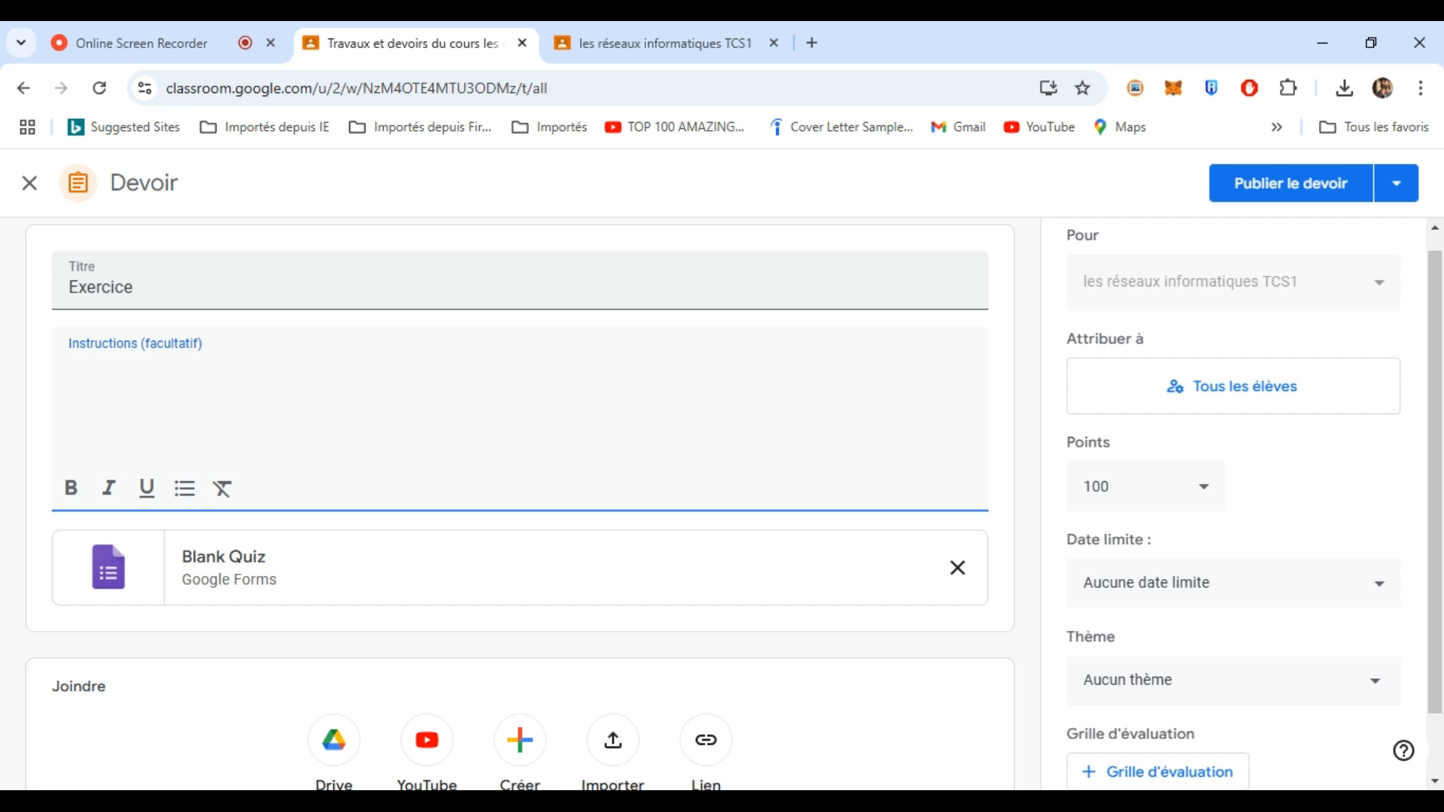
pyautogui.write('QCM')
# - Open the attached Blank Quiz and switch its first question to the Cases à cocher type
pyautogui.click(113, 566)
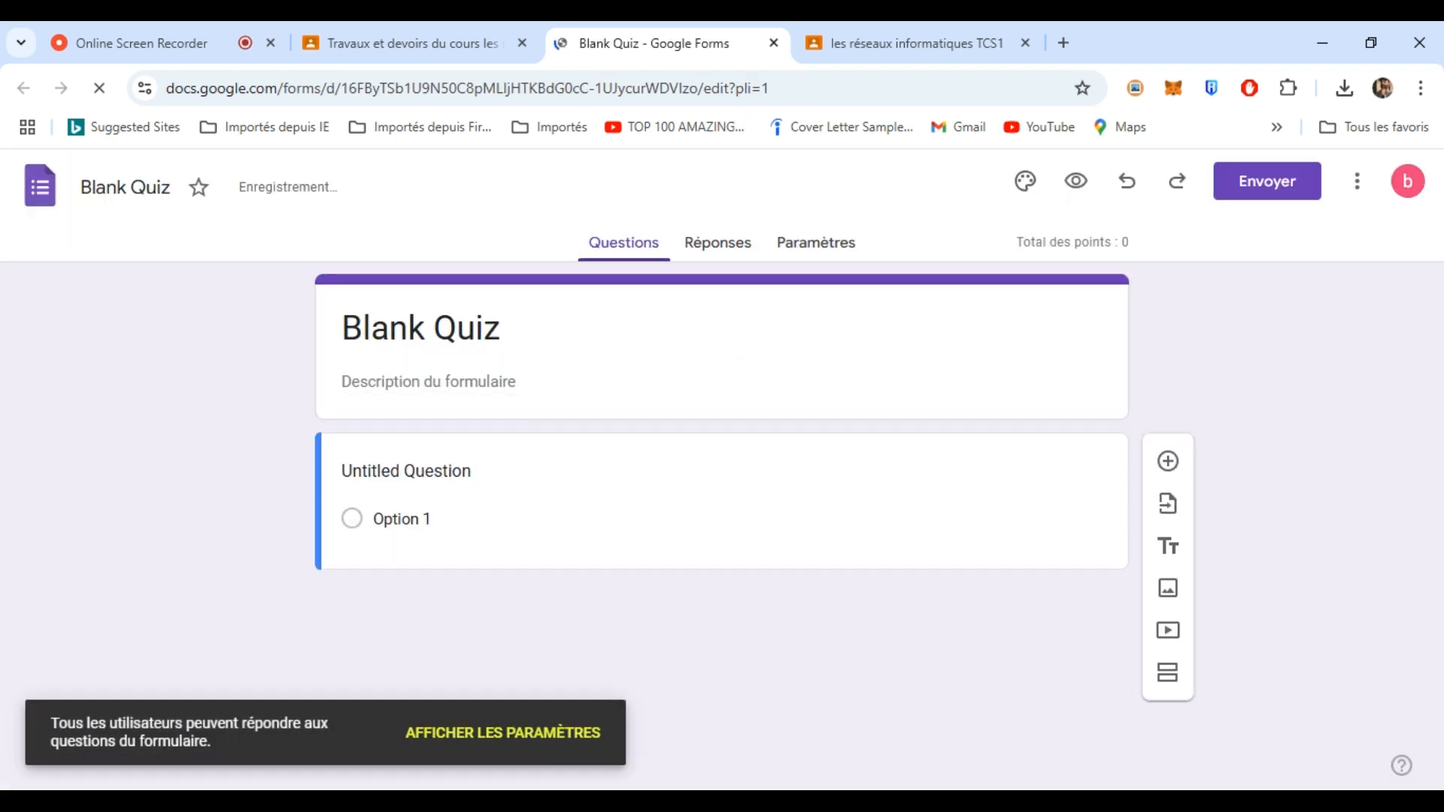
pyautogui.click(400, 519)
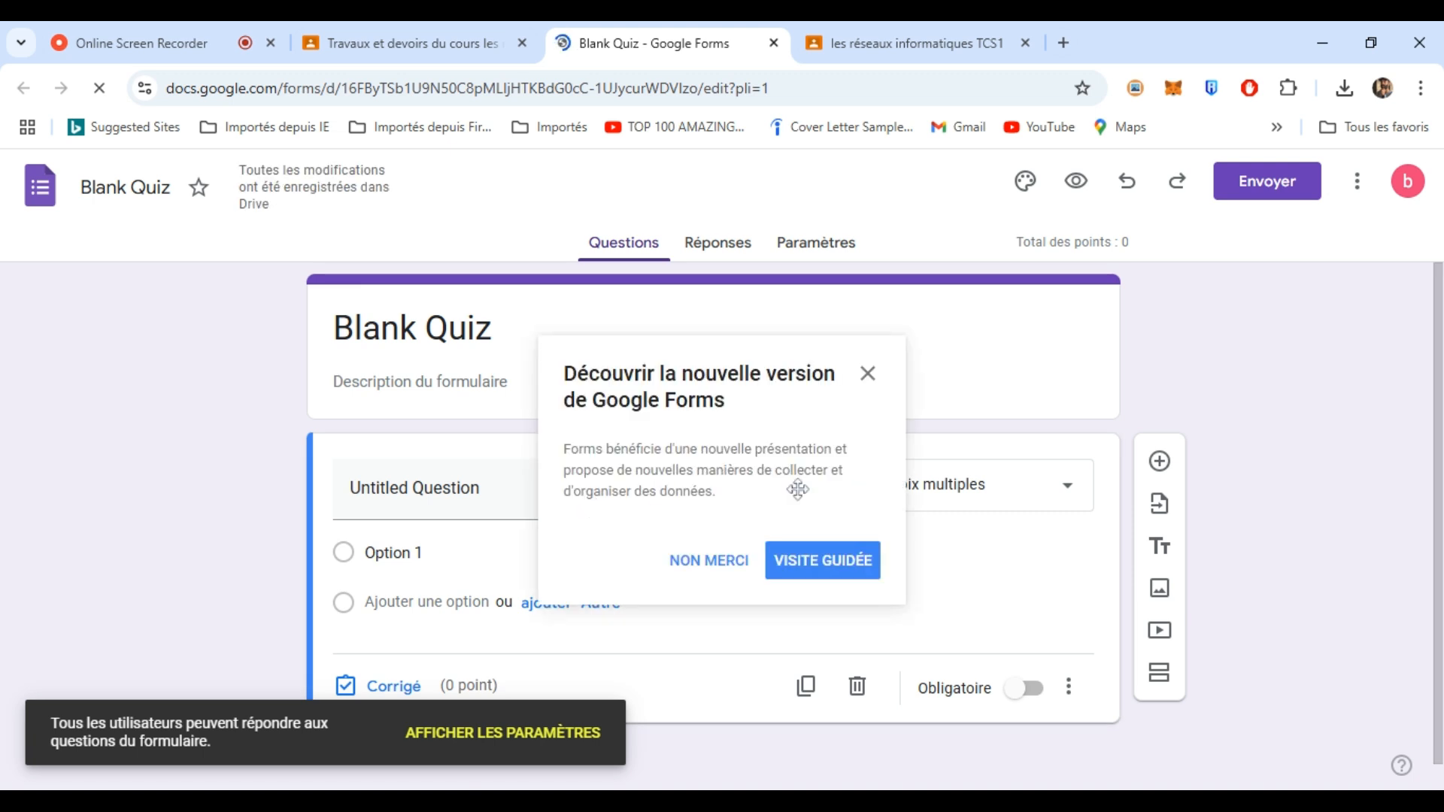
pyautogui.click(867, 382)
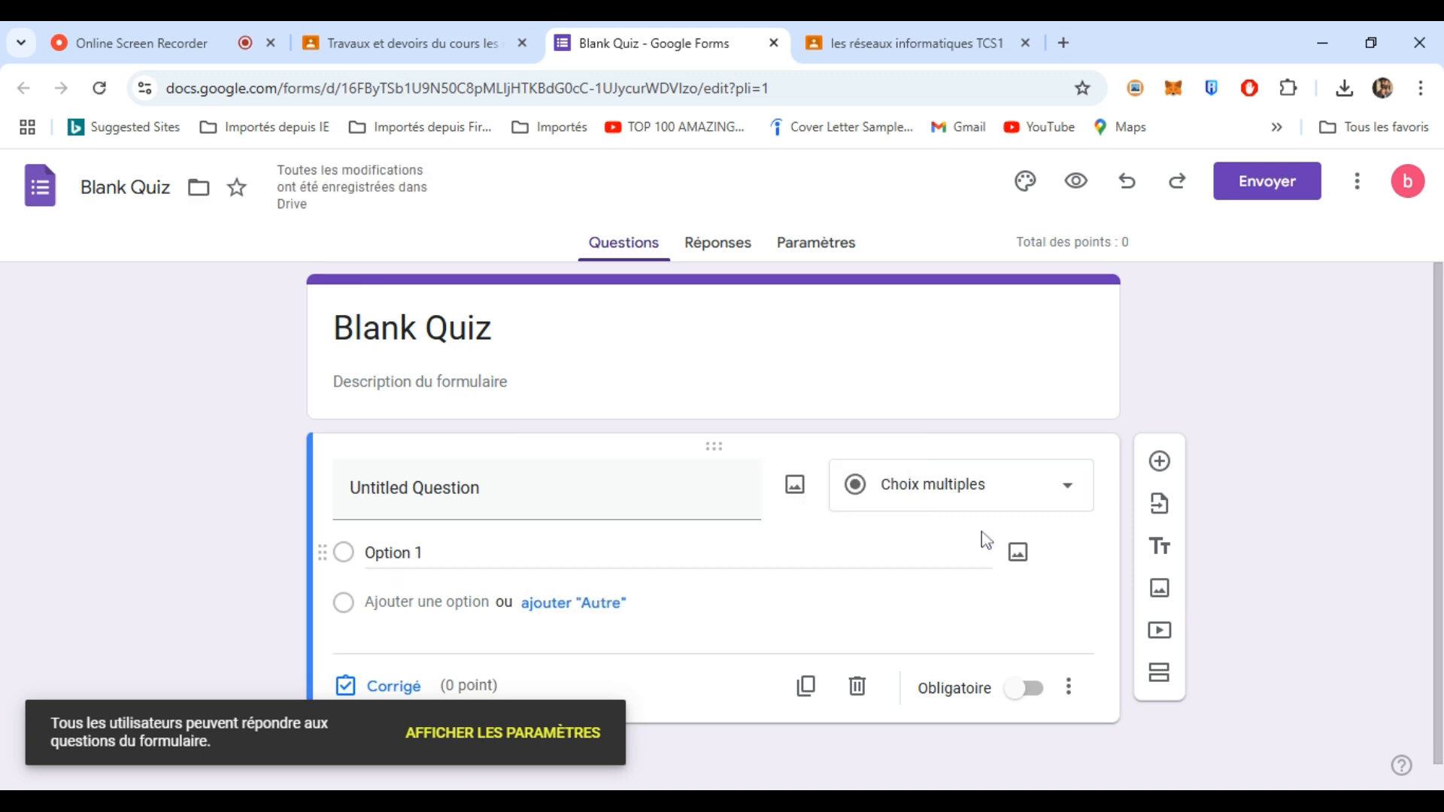
pyautogui.click(1000, 493)
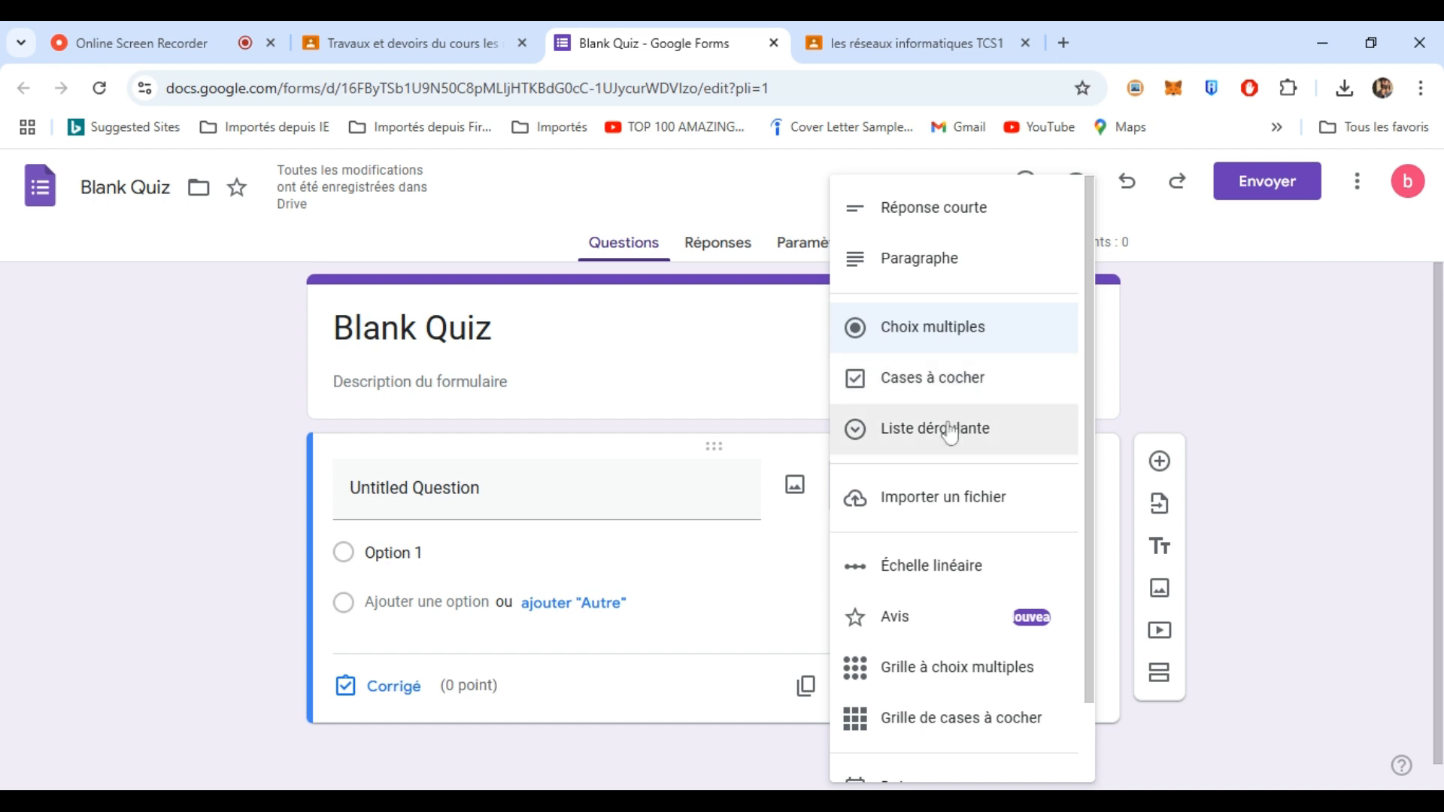
pyautogui.click(946, 389)
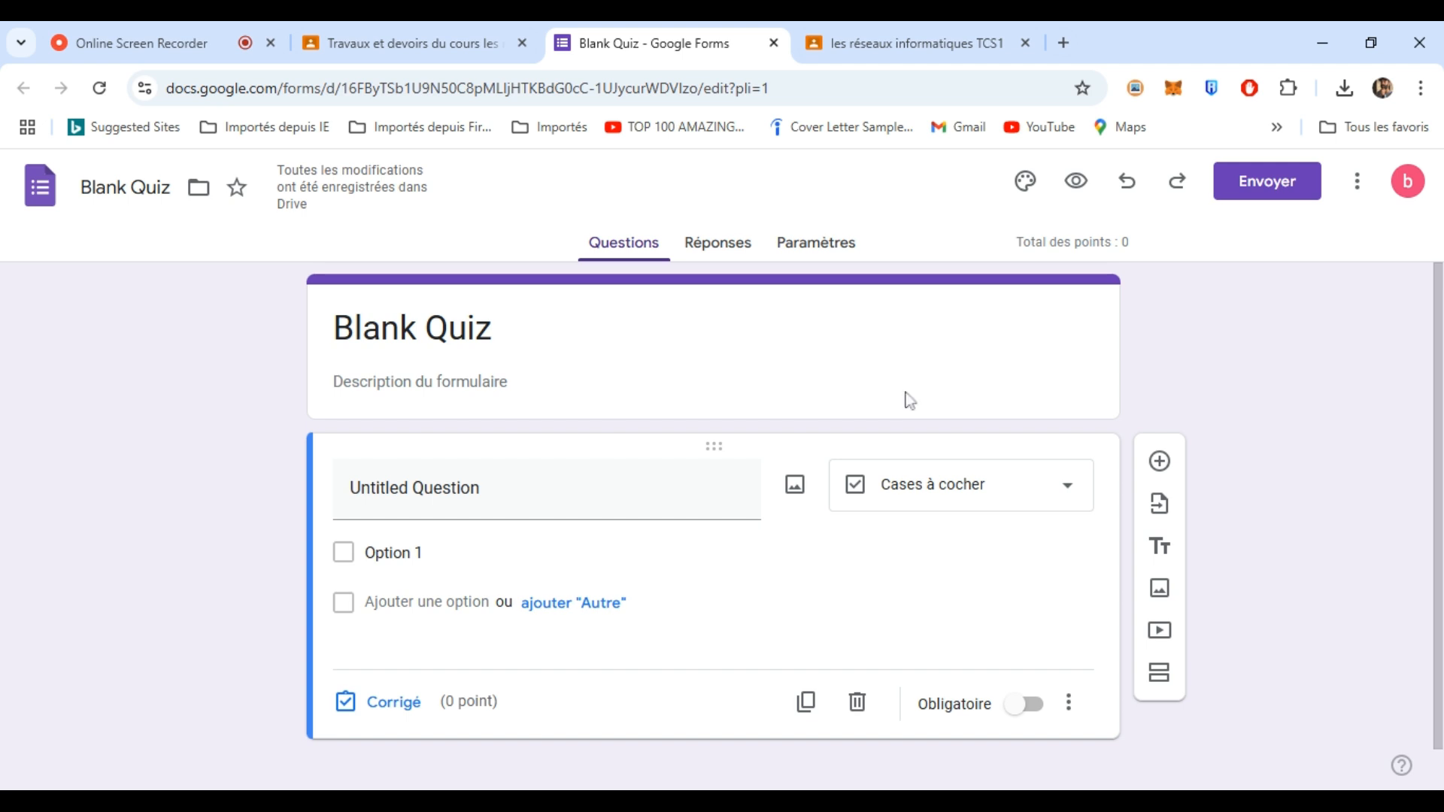
pyautogui.click(1376, 38)
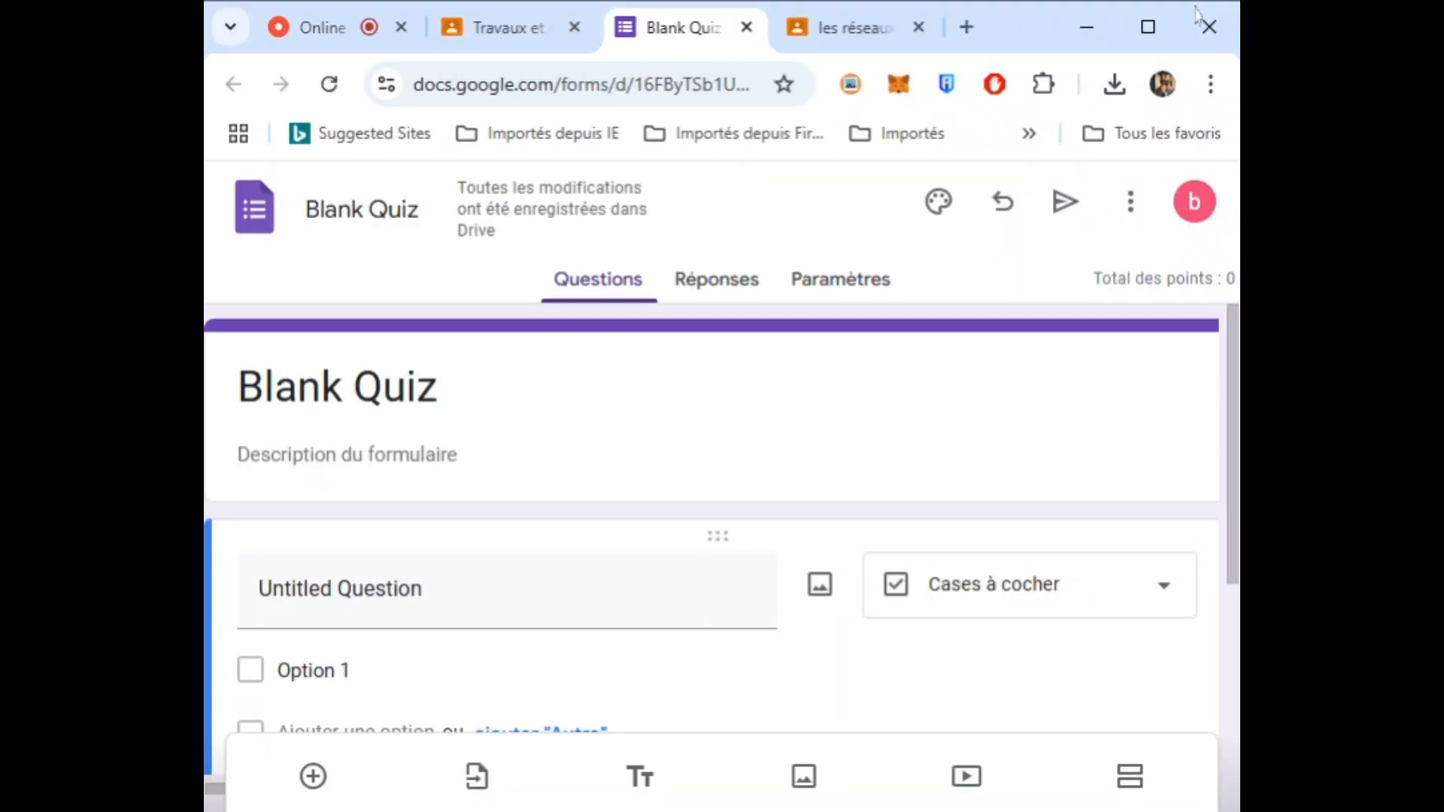
# - Title the first question "Qu'est un réseau informatique ?"
pyautogui.hotkey('alt', 'Tab')
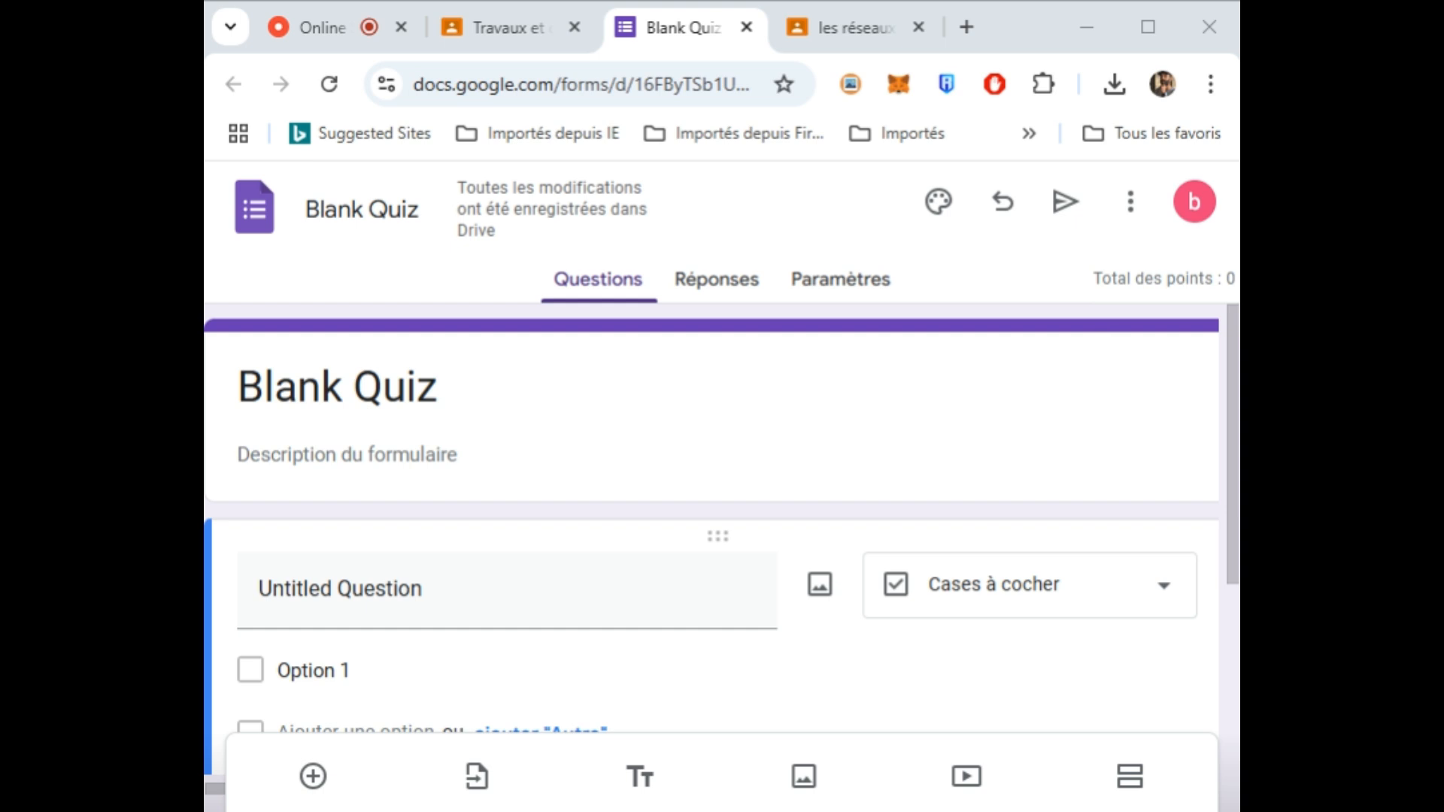
pyautogui.click(406, 593)
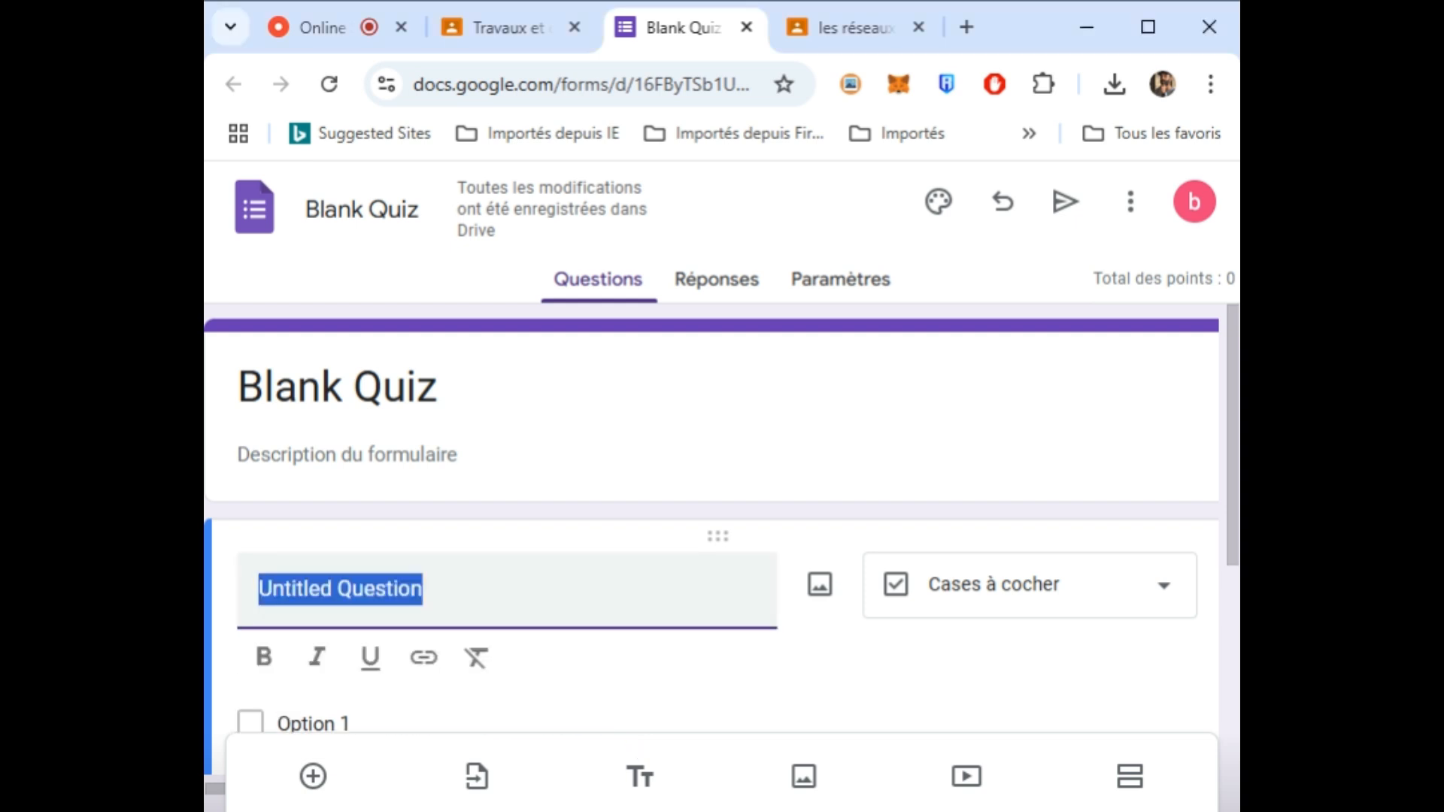
pyautogui.write('Qu’est un réseau informatique ?')
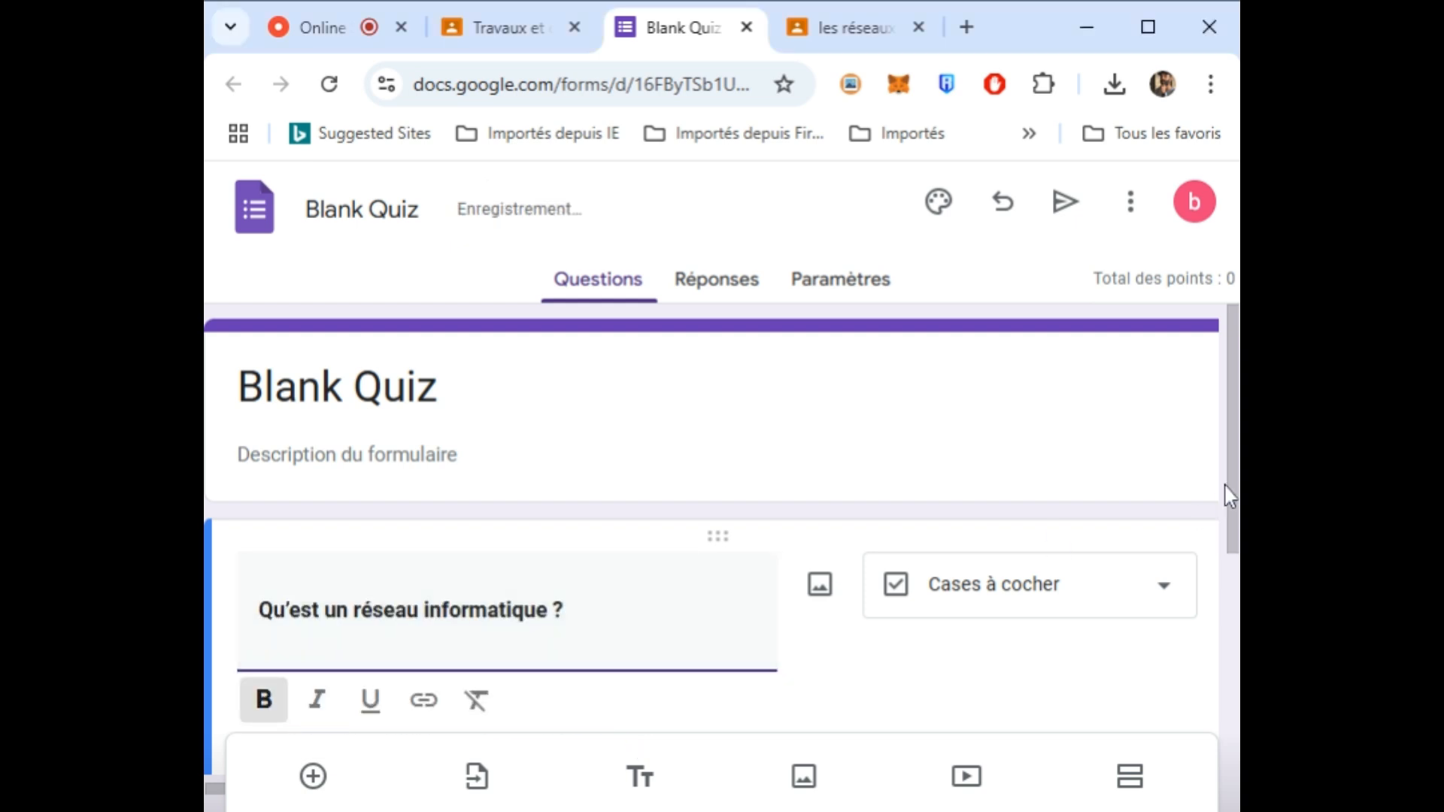
pyautogui.moveTo(1232, 460); pyautogui.dragTo(1234, 542)
# - Set the first answer option to "Un ensemble d'équipements reliés entre eux"
pyautogui.click(259, 621)
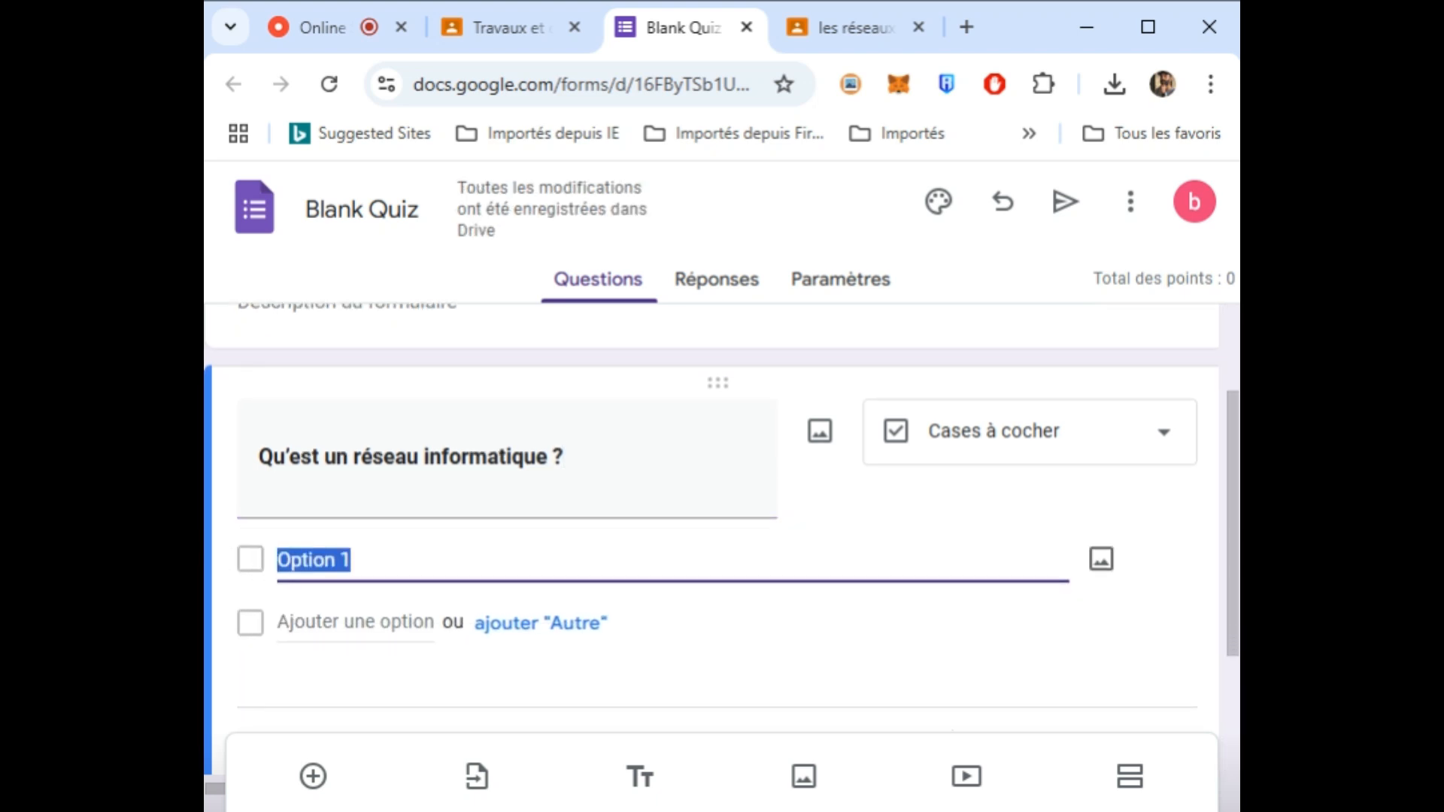
pyautogui.hotkey('alt', 'Tab')
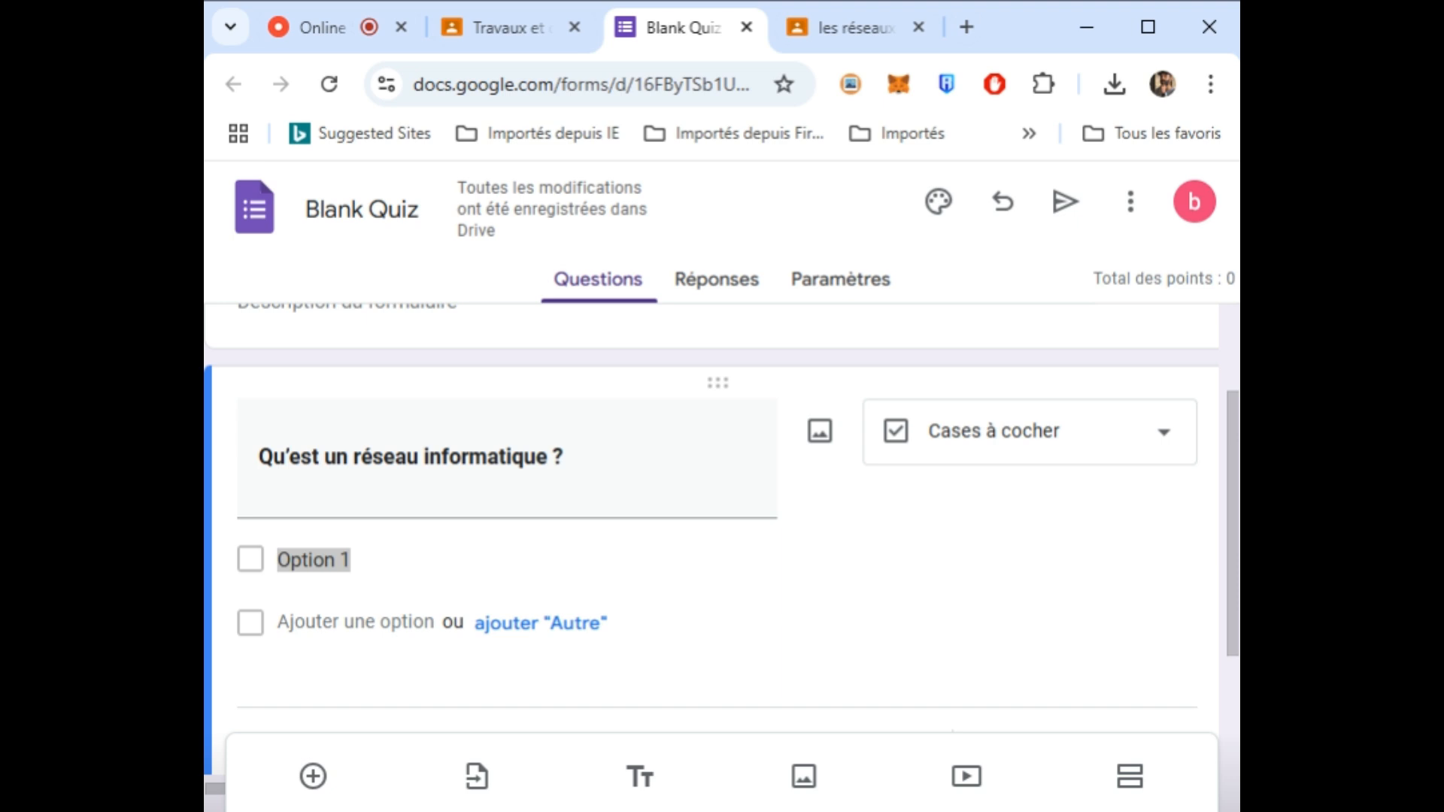
pyautogui.hotkey('alt', 'Tab')
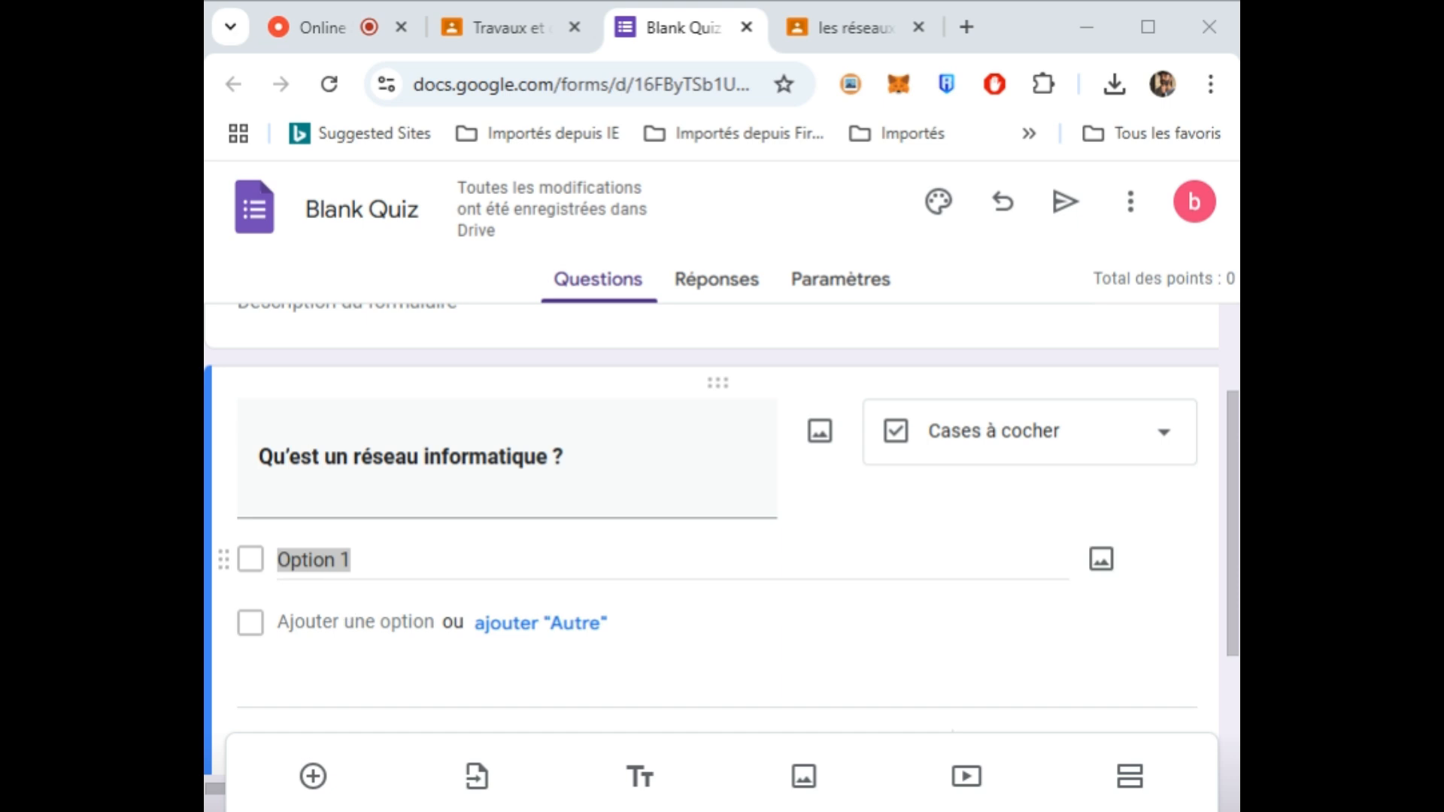
pyautogui.click(325, 560)
pyautogui.doubleClick(351, 560)
pyautogui.tripleClick(350, 560)
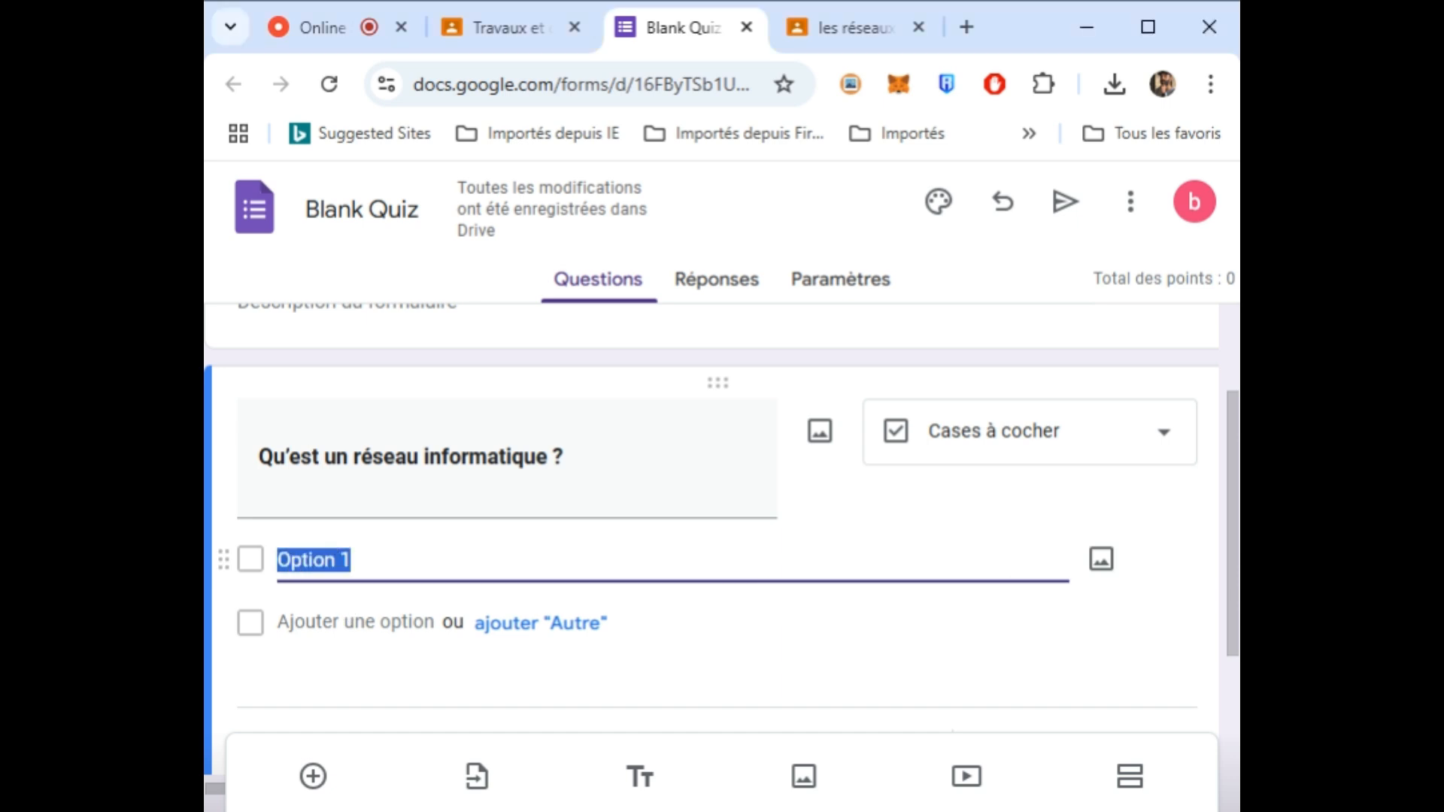
pyautogui.write('Un ensemble d’équipements reliés entre eux')
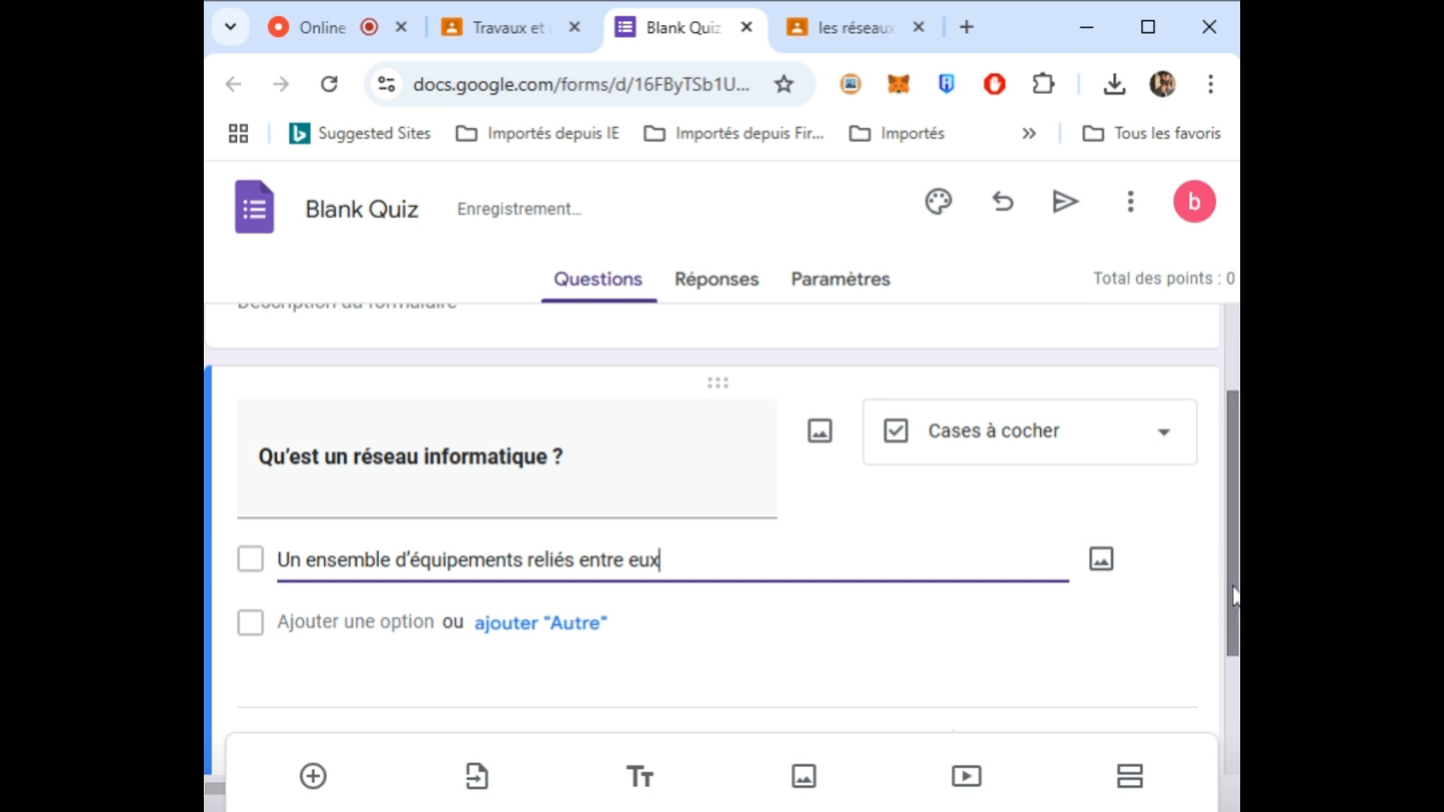
# - Add a second option, "Un ensemble d'utilisateurs qui communiquent"
pyautogui.hotkey('alt', 'Tab')
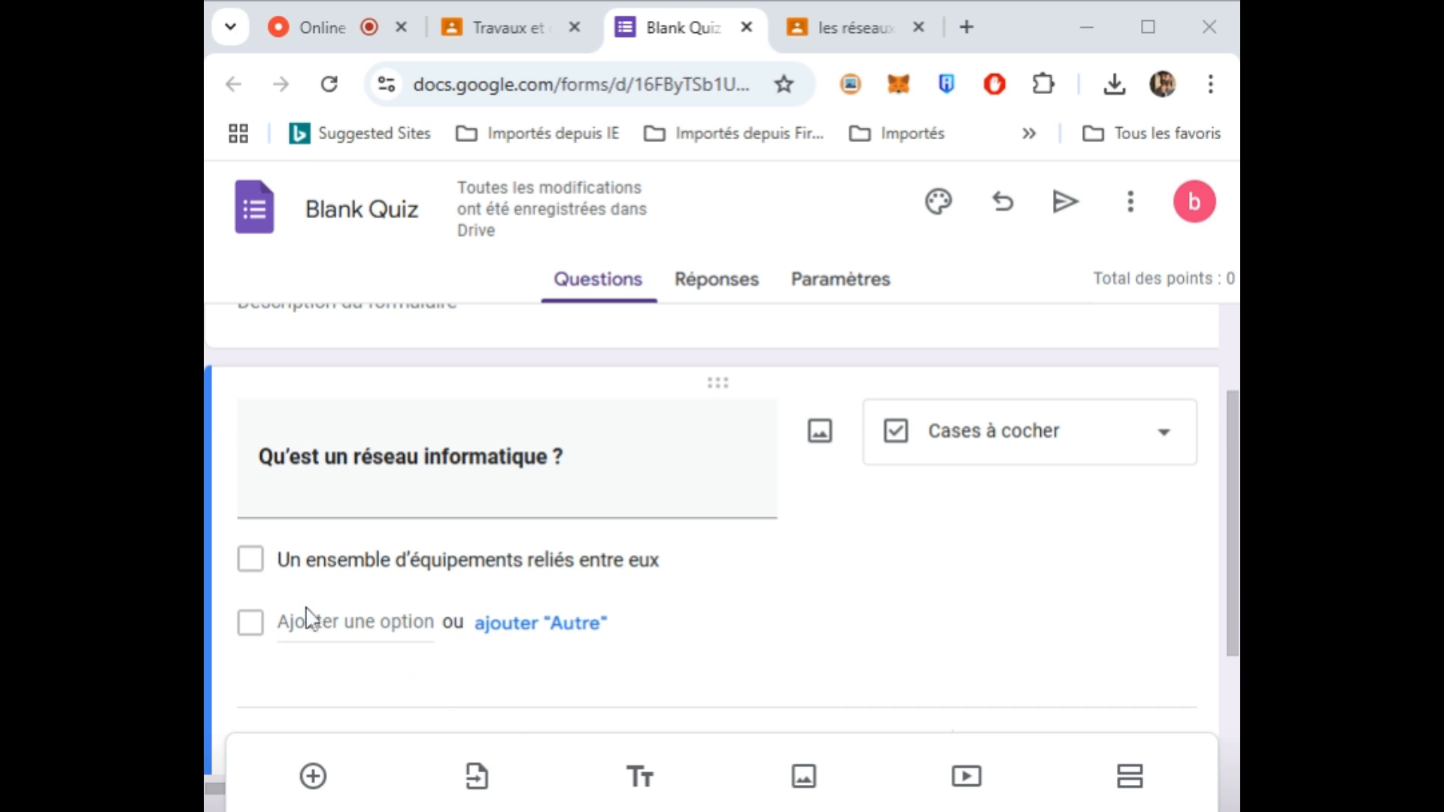
pyautogui.click(258, 632)
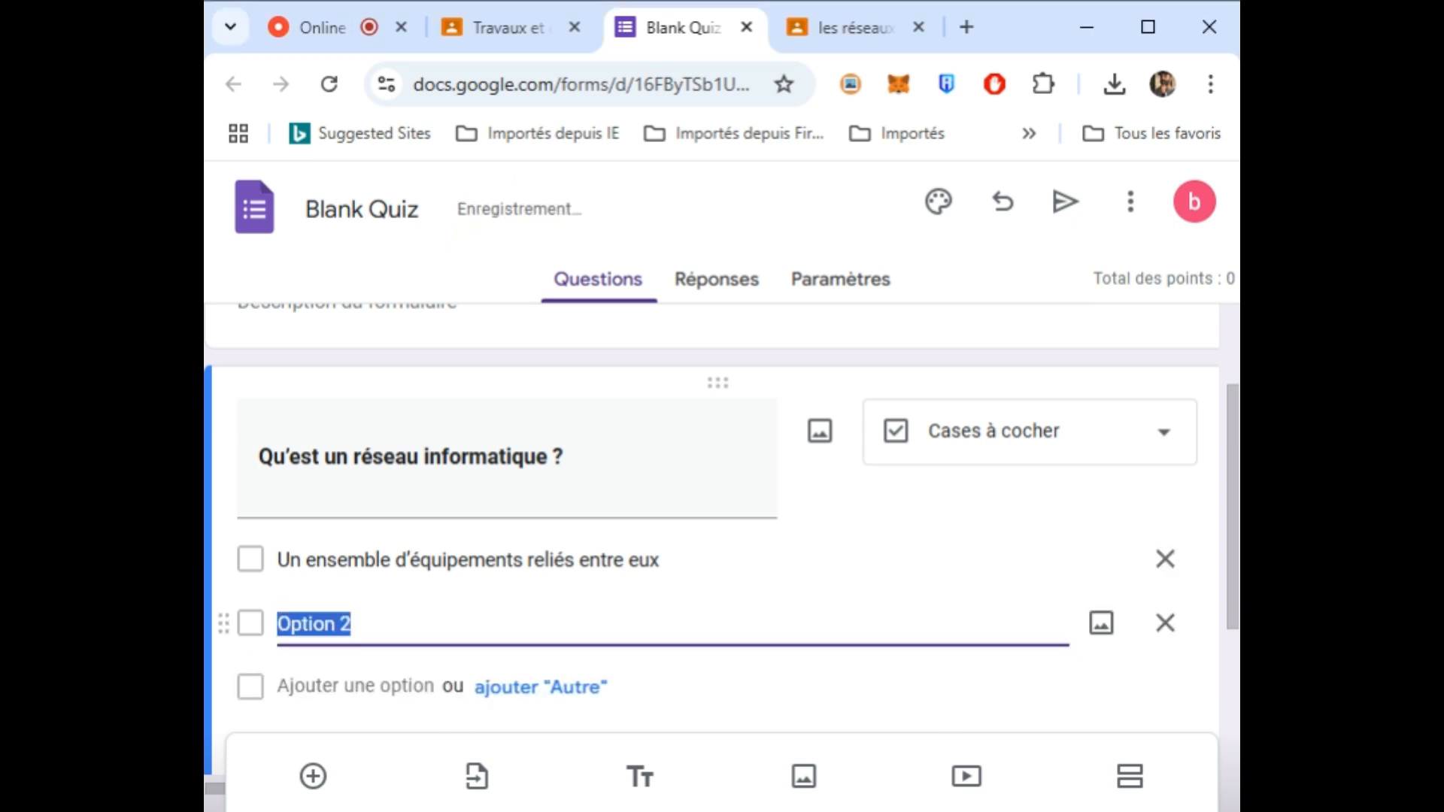
pyautogui.write('Un ensemble d’utilisateurs qui communiquent')
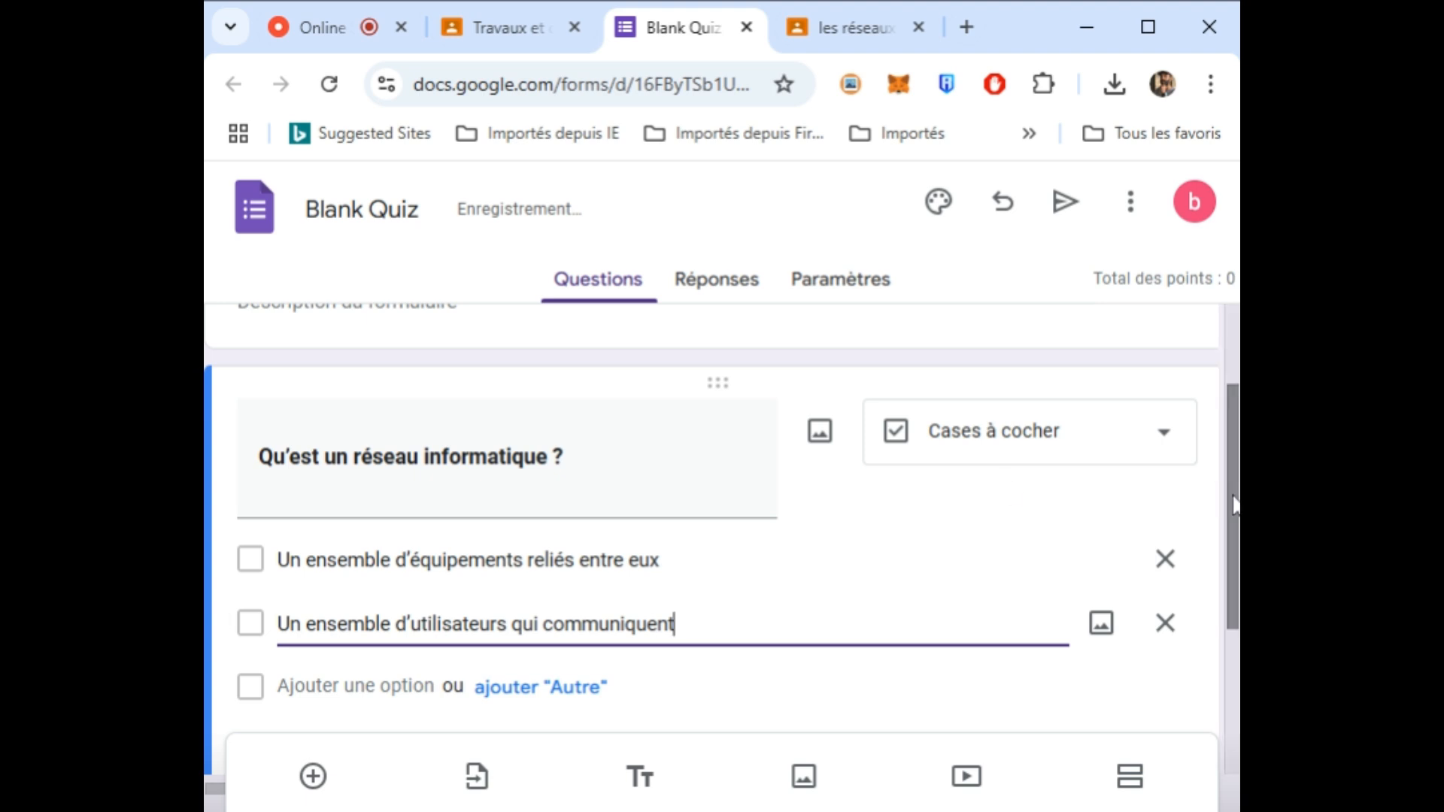
pyautogui.moveTo(1233, 498); pyautogui.dragTo(1233, 586)
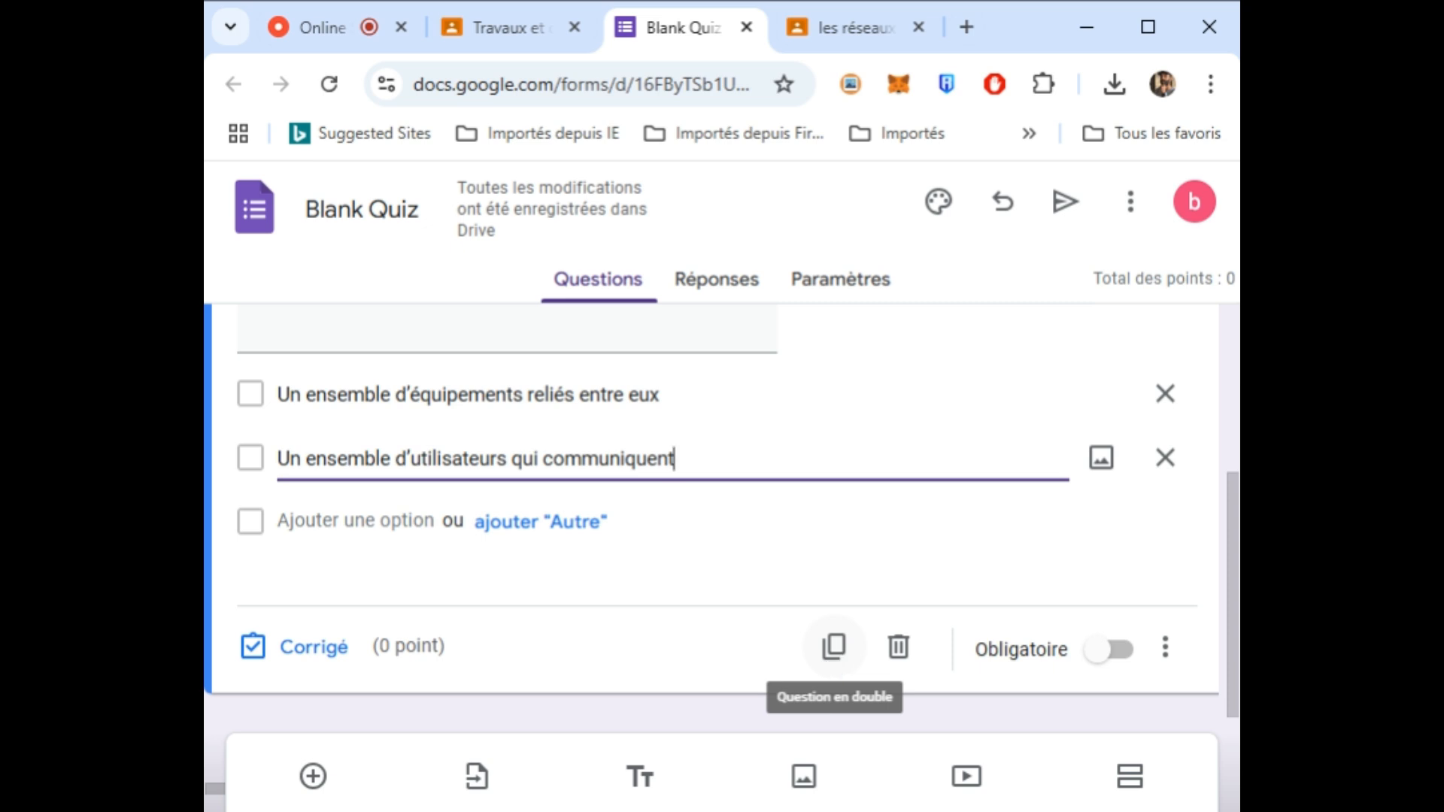
# - Duplicate the question and retitle the copy "Citez un intérêt de travailler en réseaux"
pyautogui.click(834, 647)
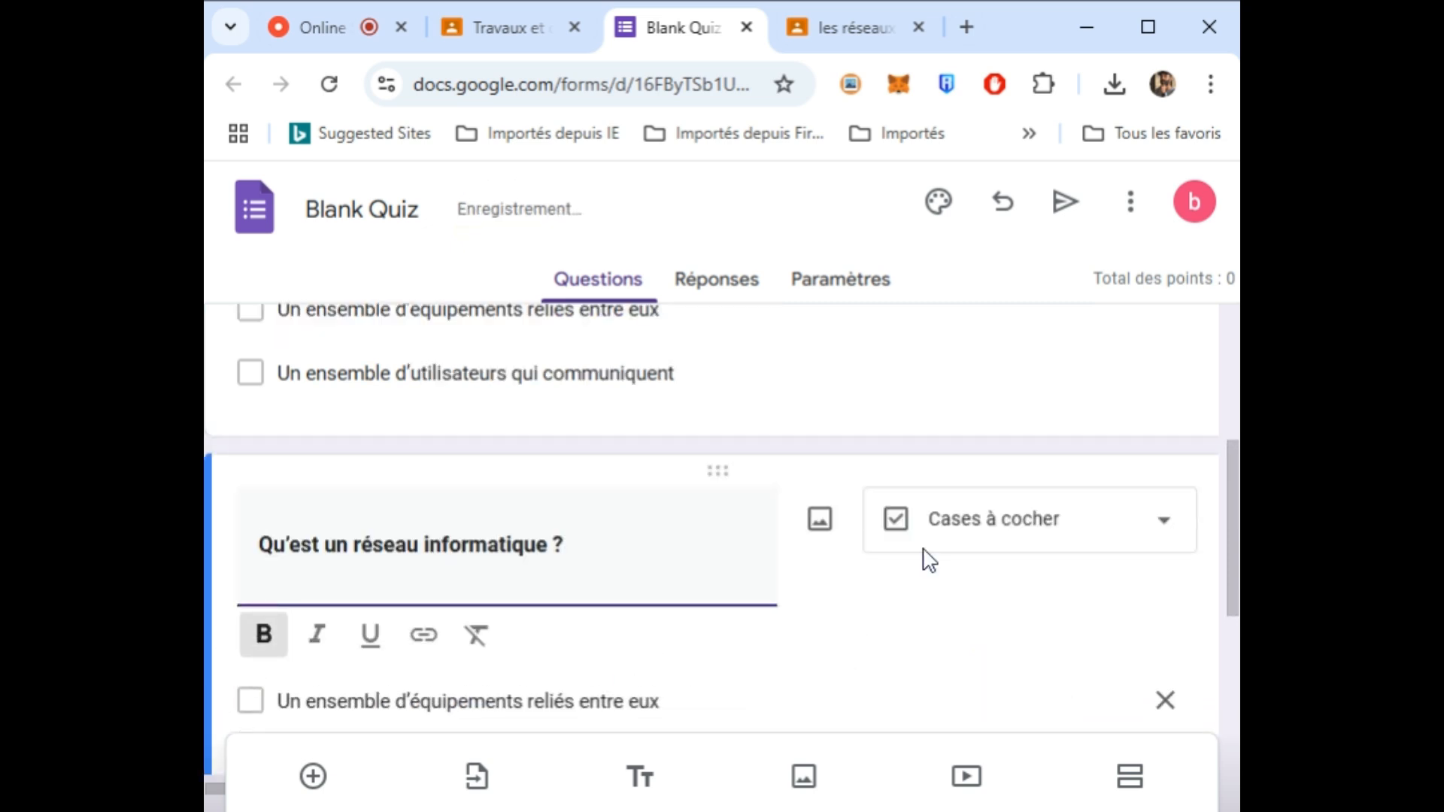
pyautogui.hotkey('alt', 'Tab')
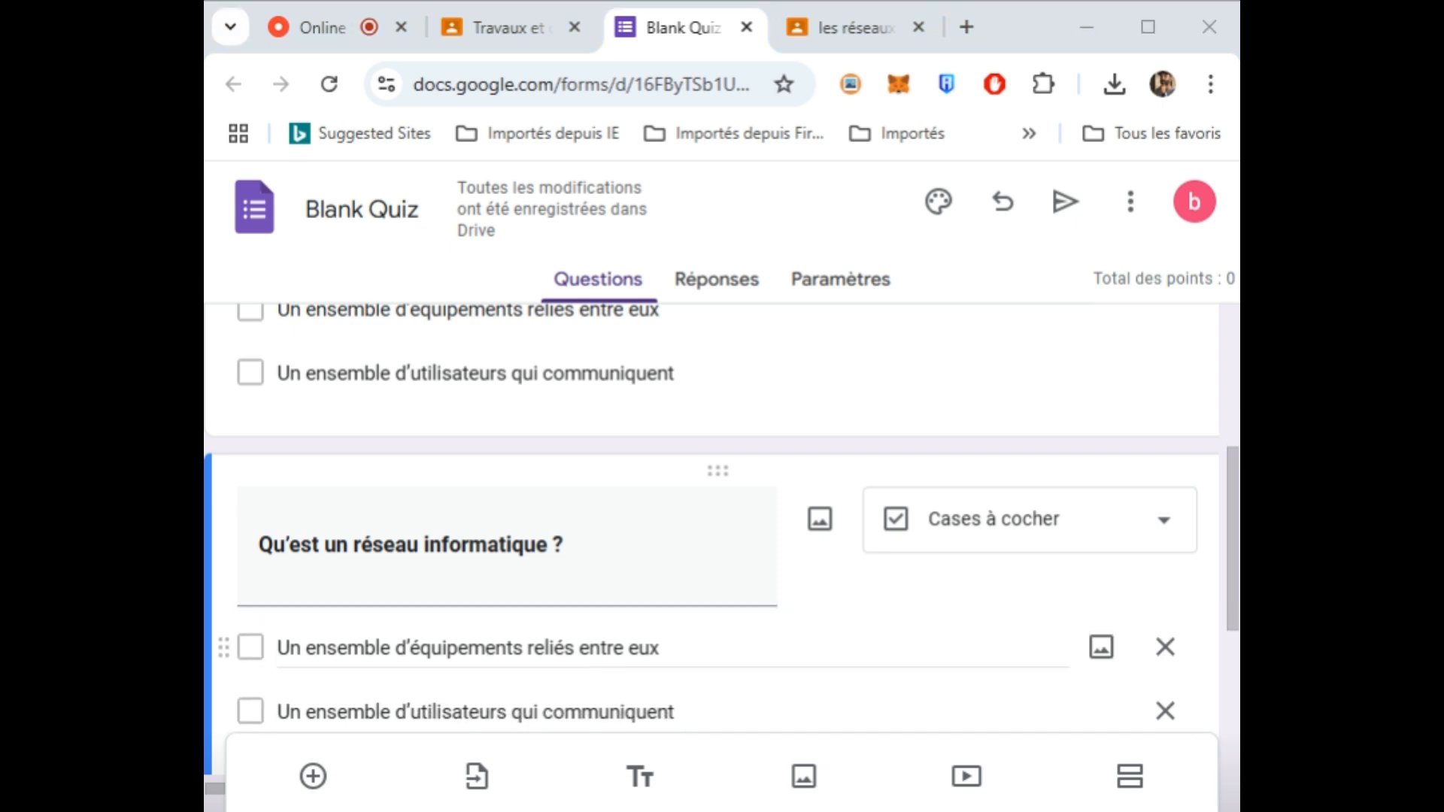
pyautogui.hotkey('alt', 'Tab')
pyautogui.hotkey('ctrl', 'a')
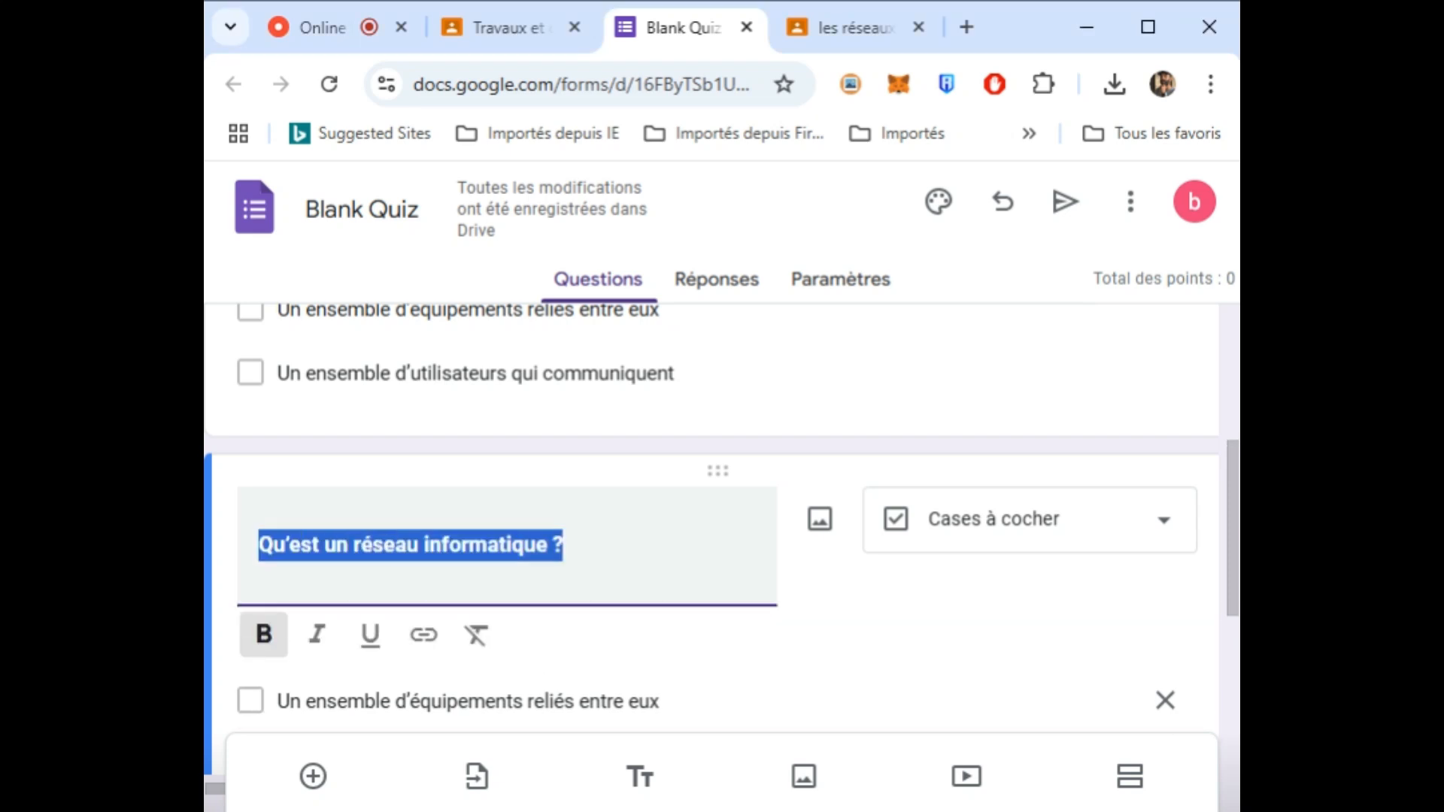
pyautogui.write('Citez un intérêt de travailler en réseaux')
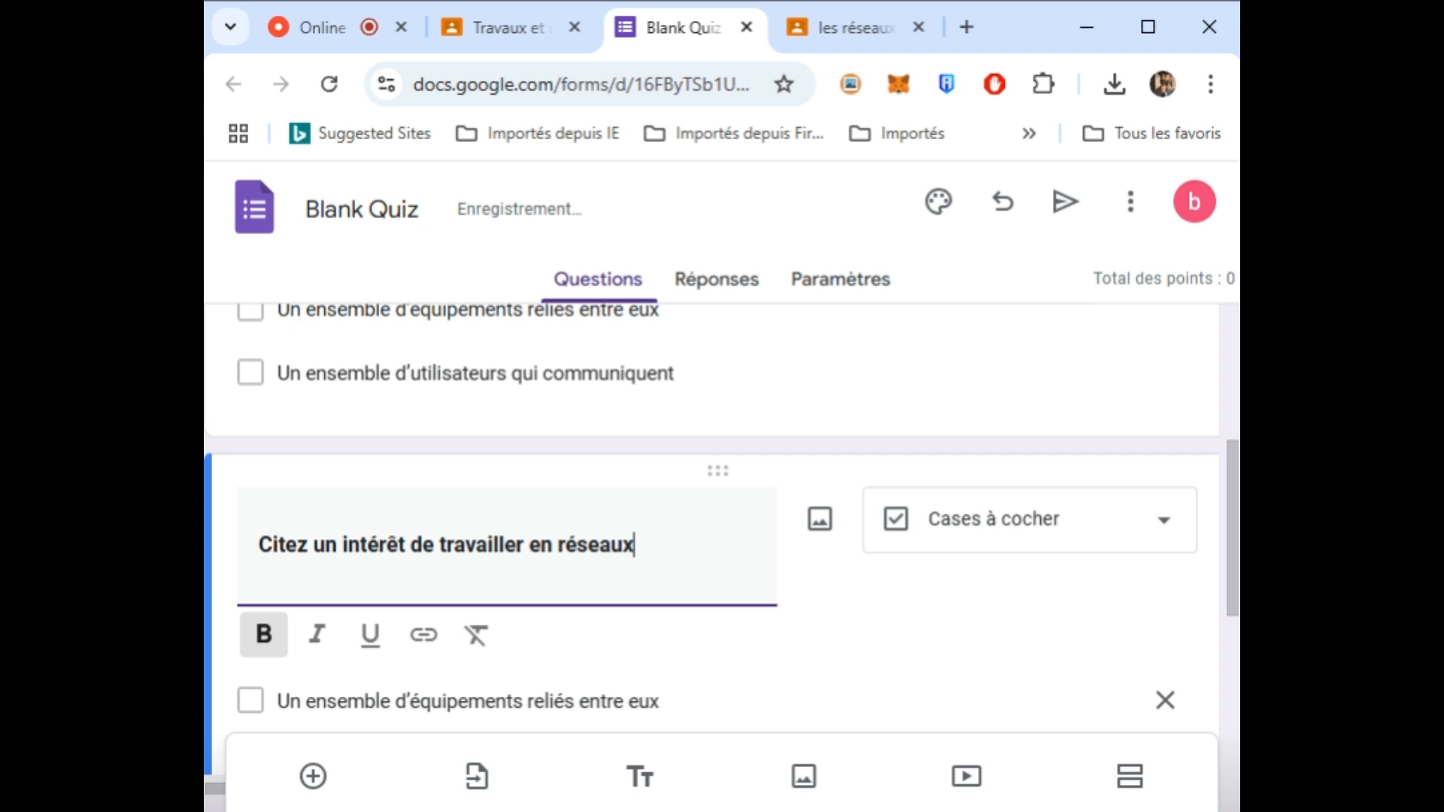
# - Replace both of the copy's answer options with new pasted answers
pyautogui.hotkey('alt', 'Tab')
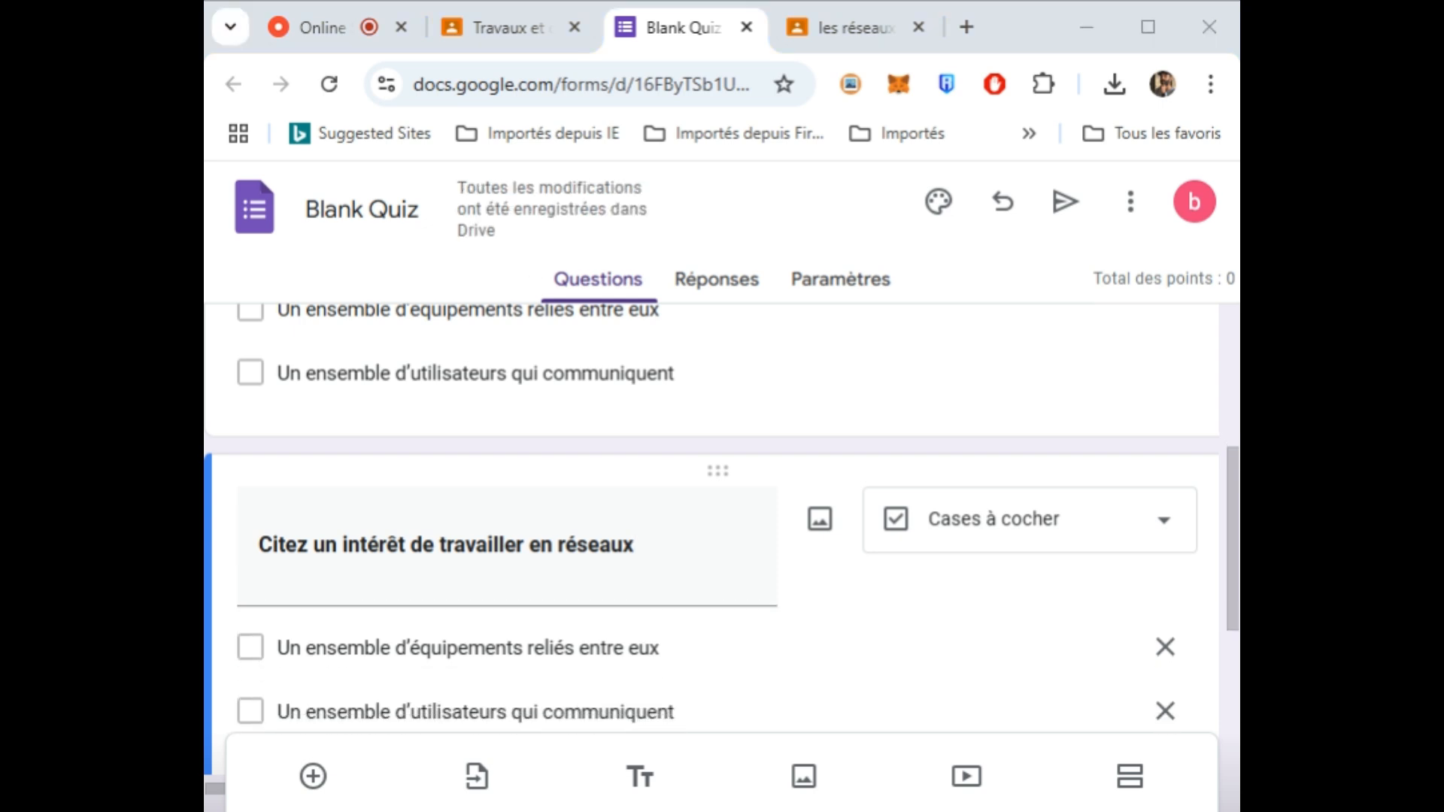
pyautogui.click(533, 650)
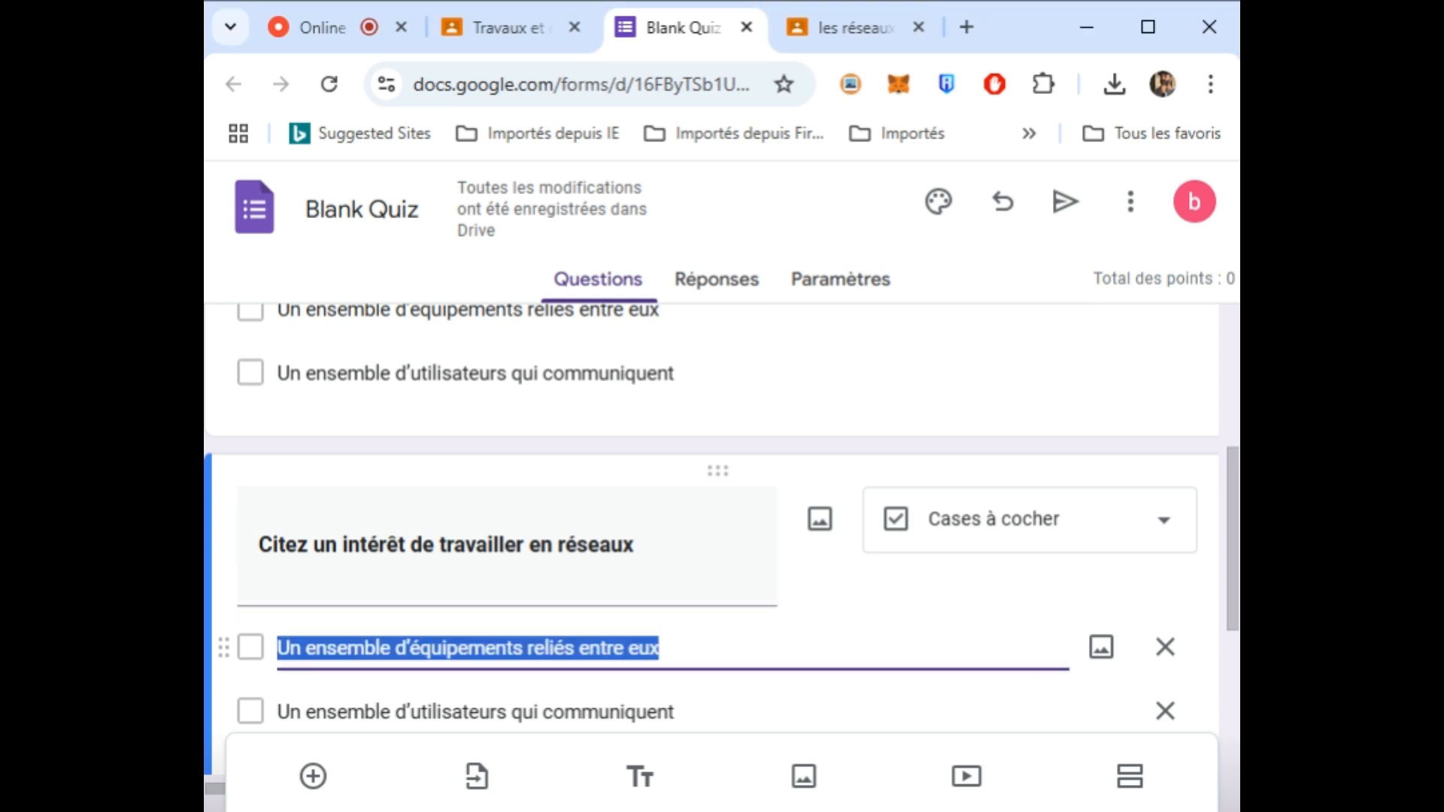
pyautogui.write('On peut augmenter la puissance du matériel')
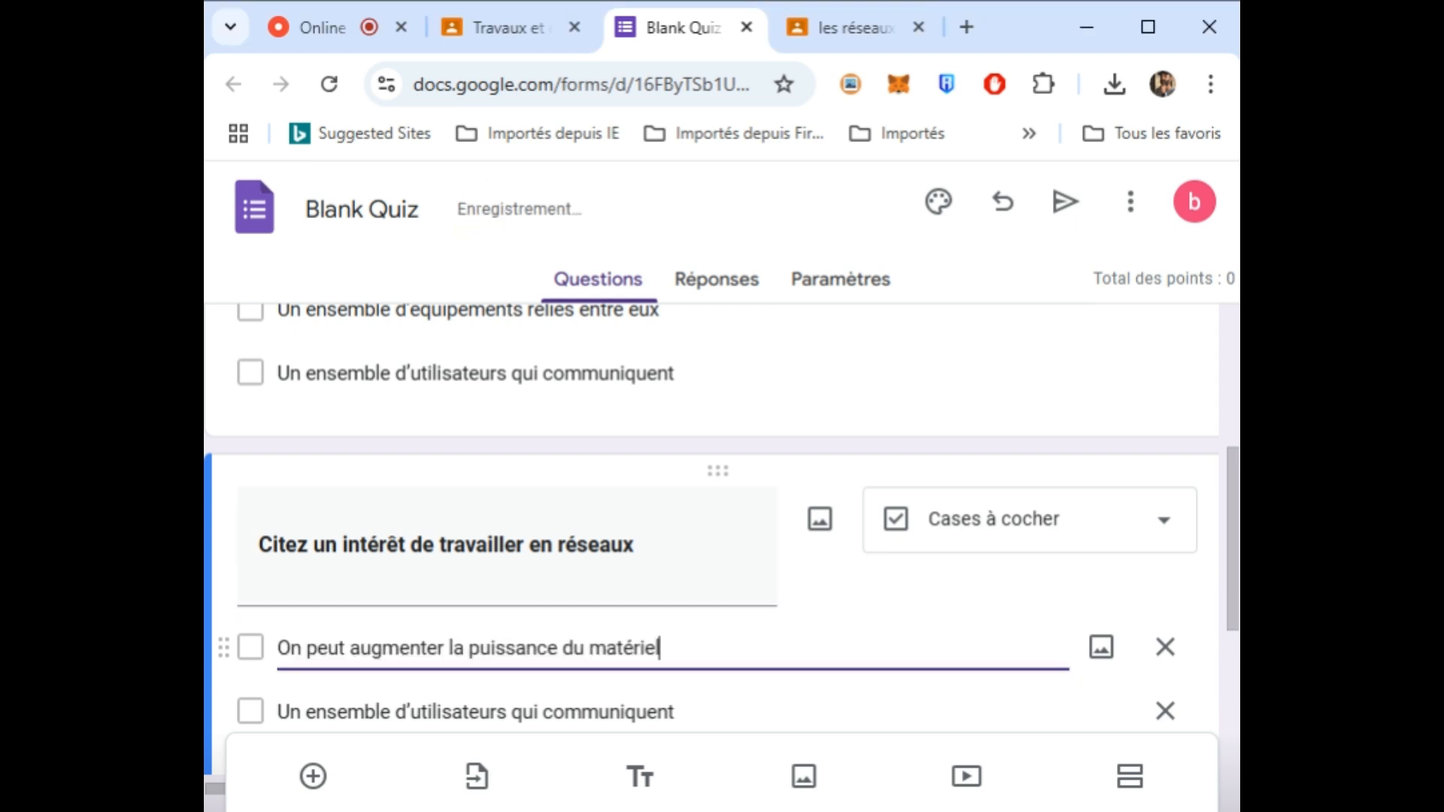
pyautogui.hotkey('alt', 'Tab')
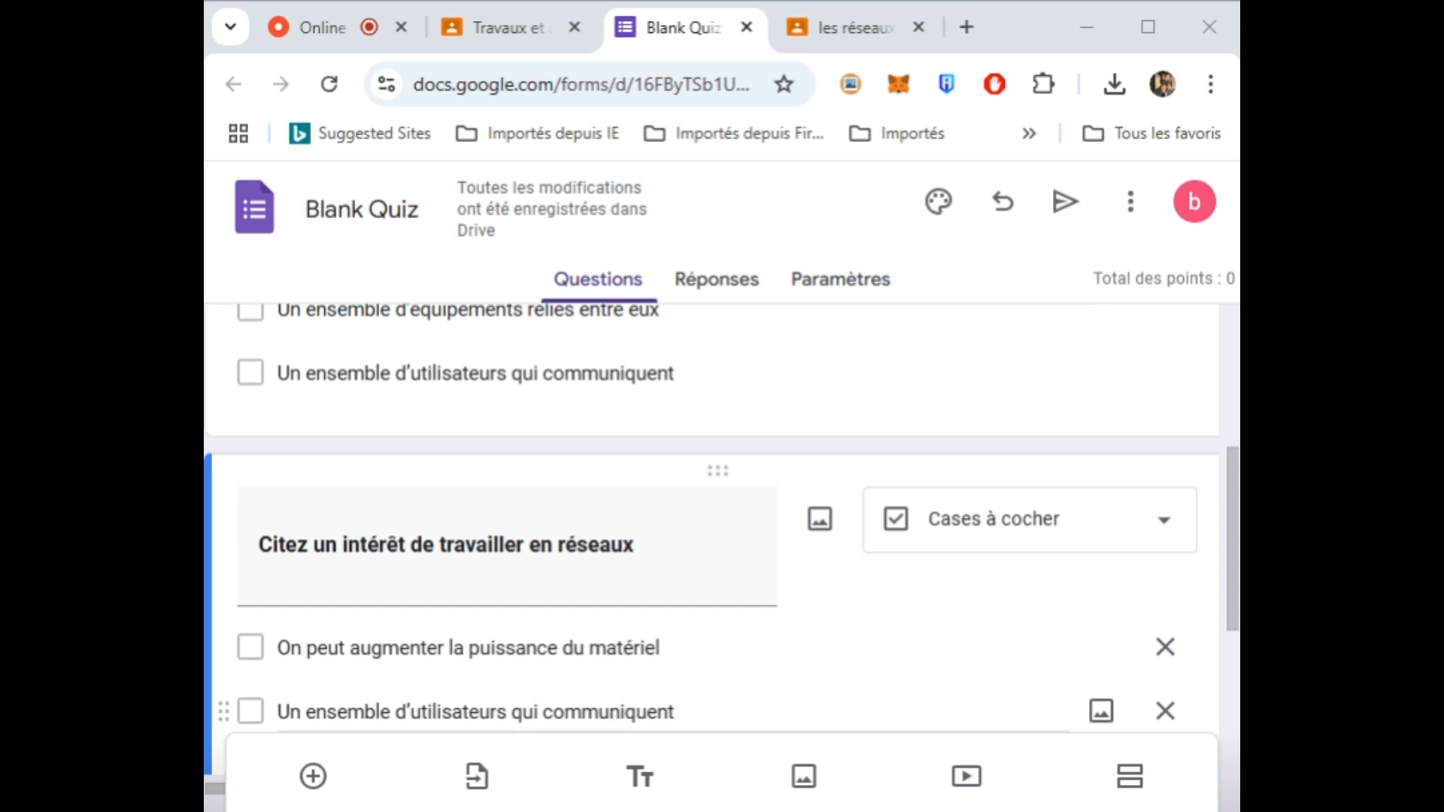
pyautogui.click(519, 711)
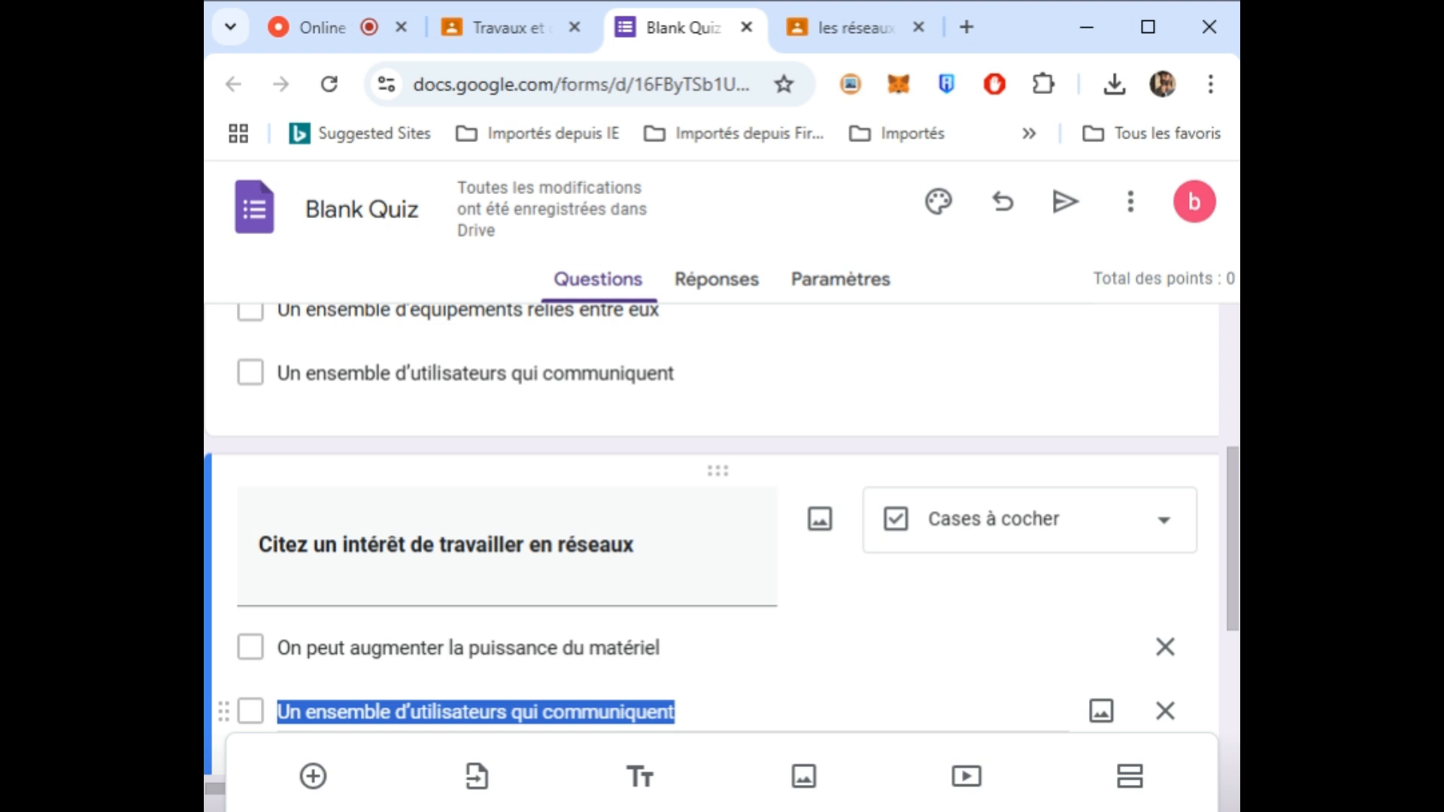
pyautogui.write('On peut partager des données et des équipements')
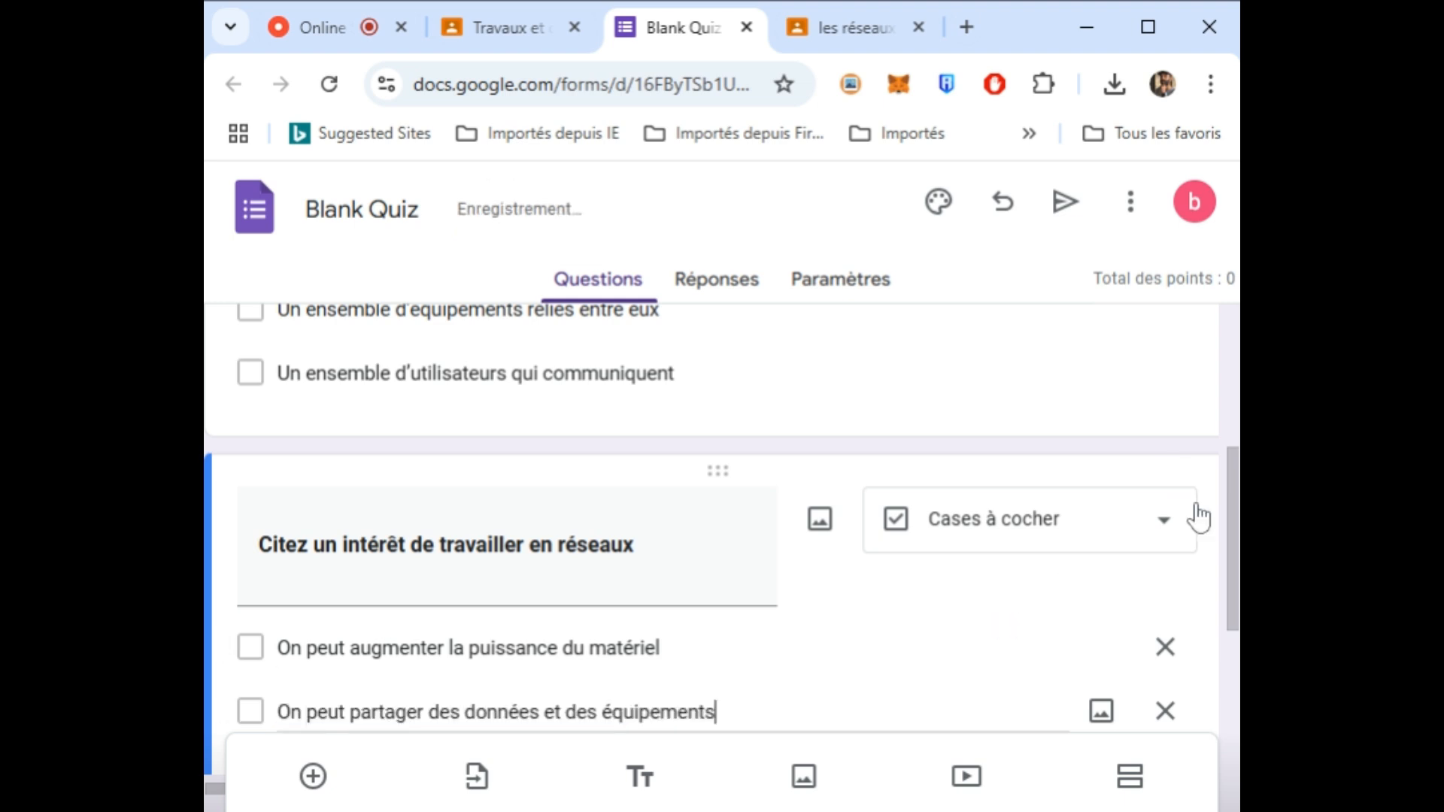
pyautogui.moveTo(1234, 551); pyautogui.dragTo(1228, 664)
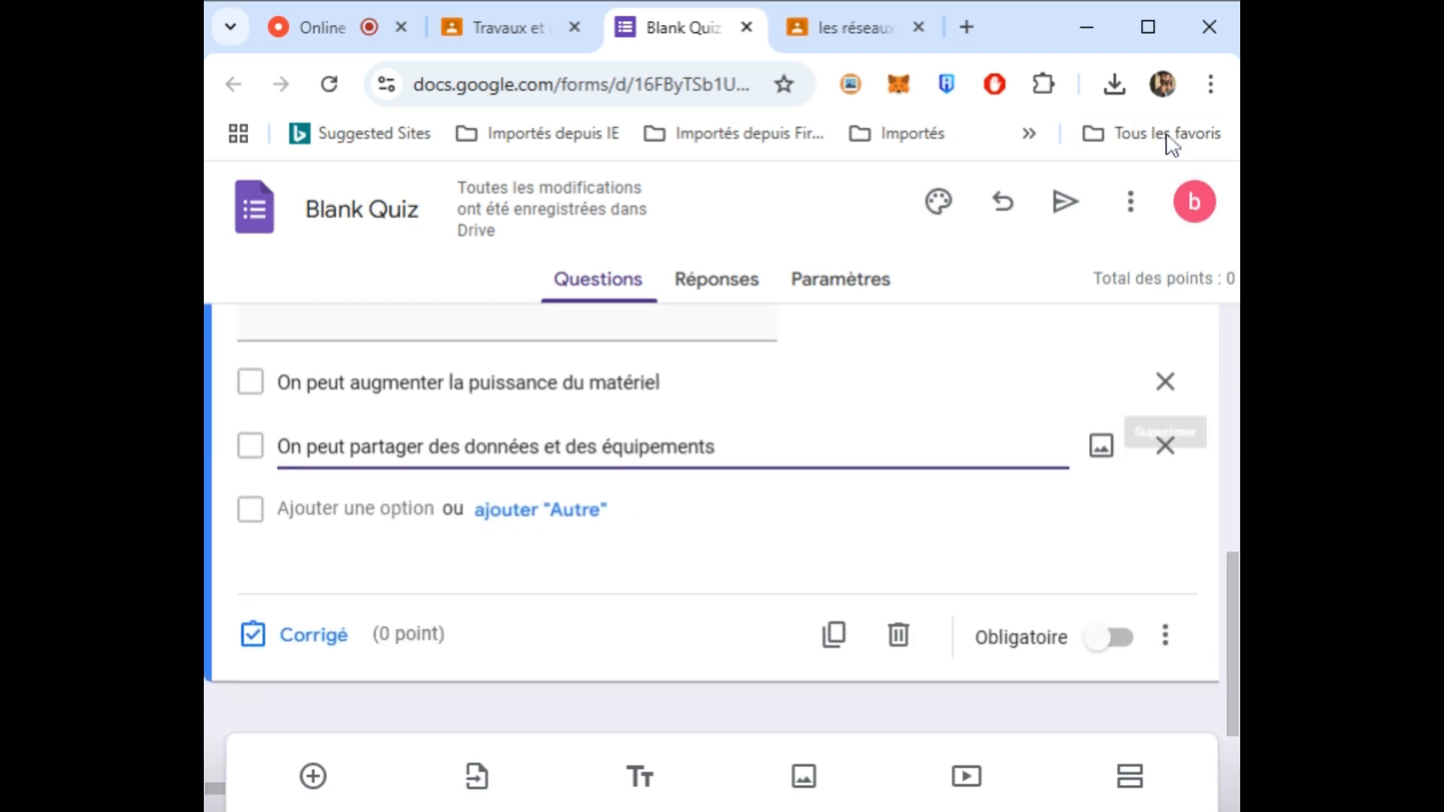
pyautogui.click(1153, 25)
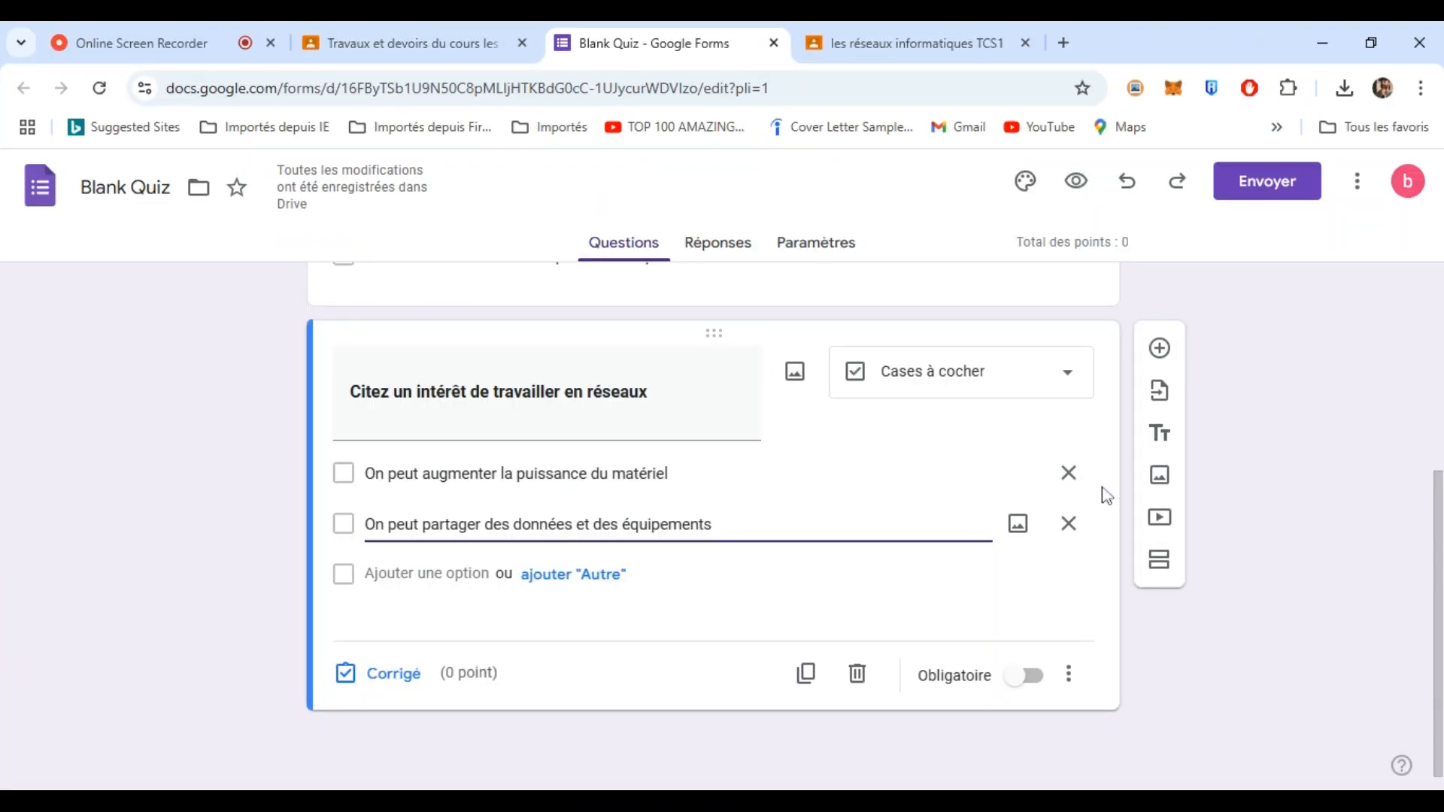
# - Add a Liste déroulante question asking what links equipment in a local network
pyautogui.click(1159, 347)
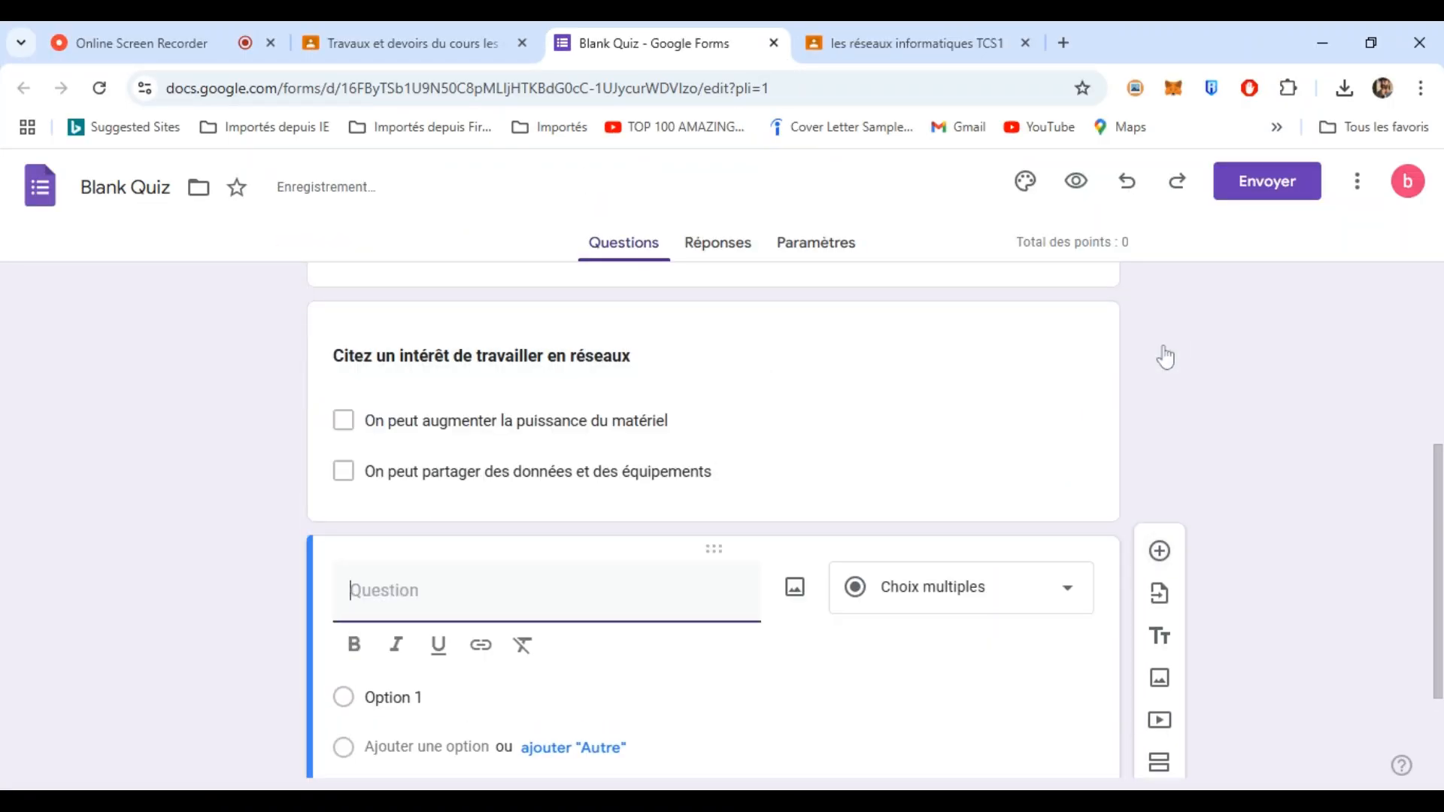
pyautogui.moveTo(1438, 538); pyautogui.dragTo(1438, 608)
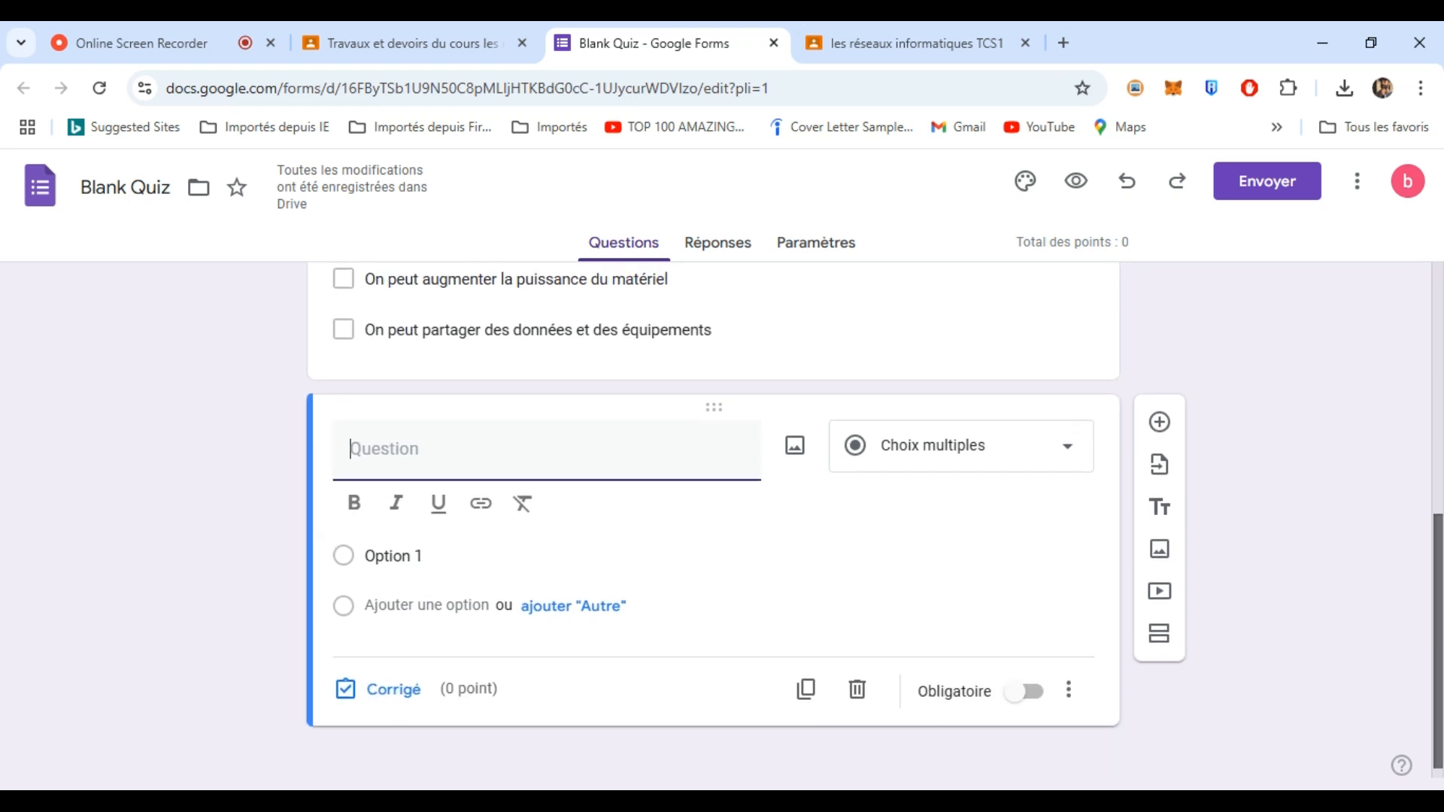
pyautogui.click(1065, 445)
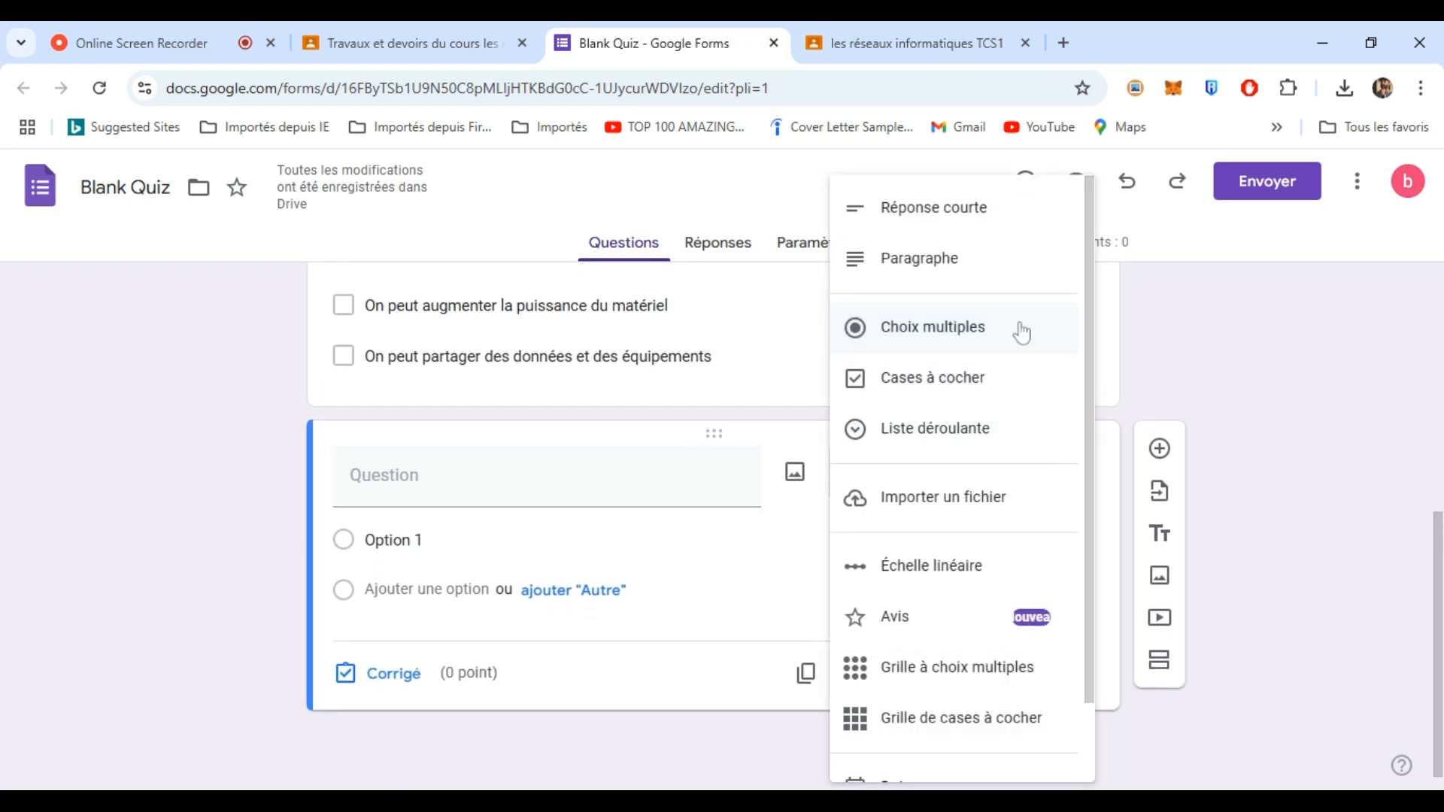
pyautogui.click(957, 436)
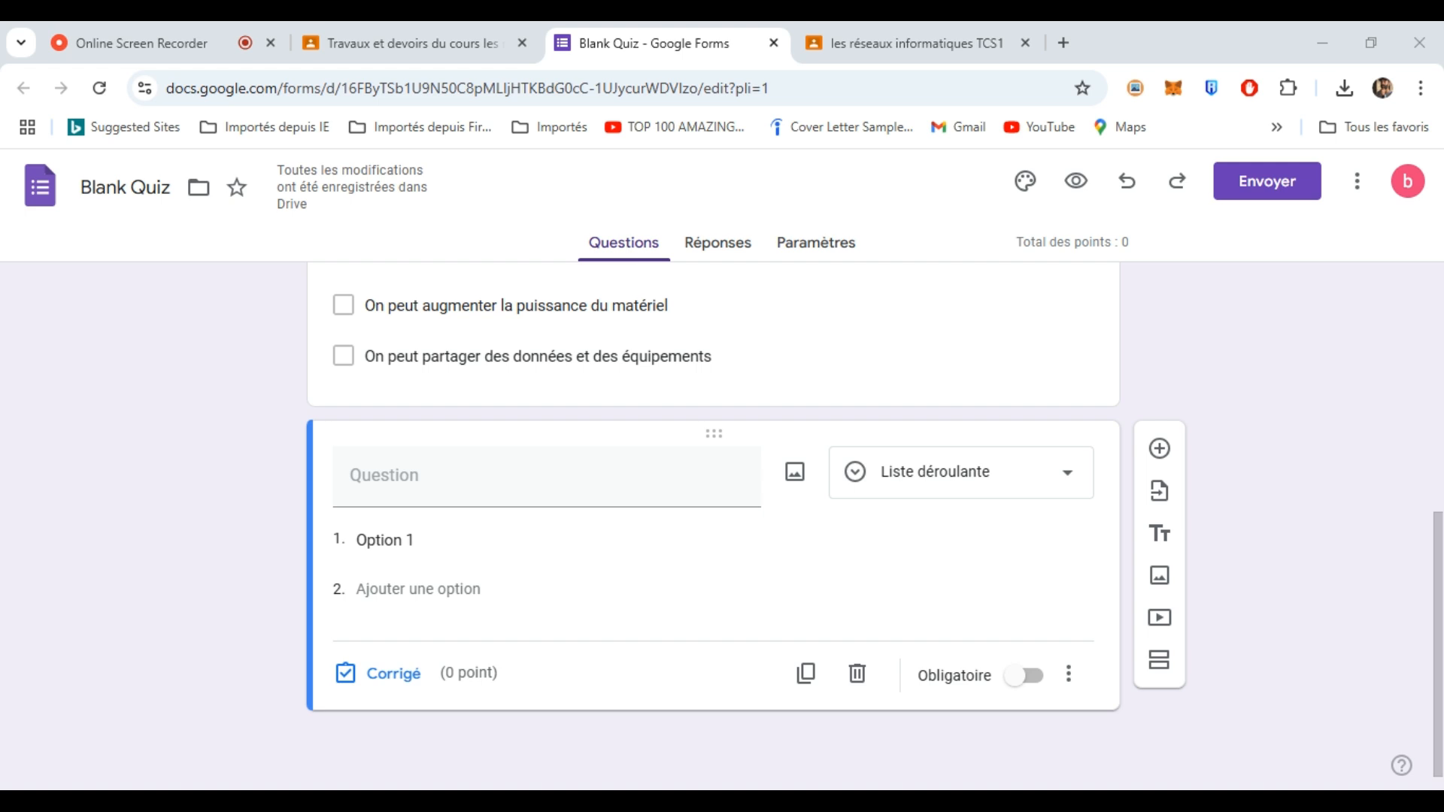
pyautogui.click(517, 478)
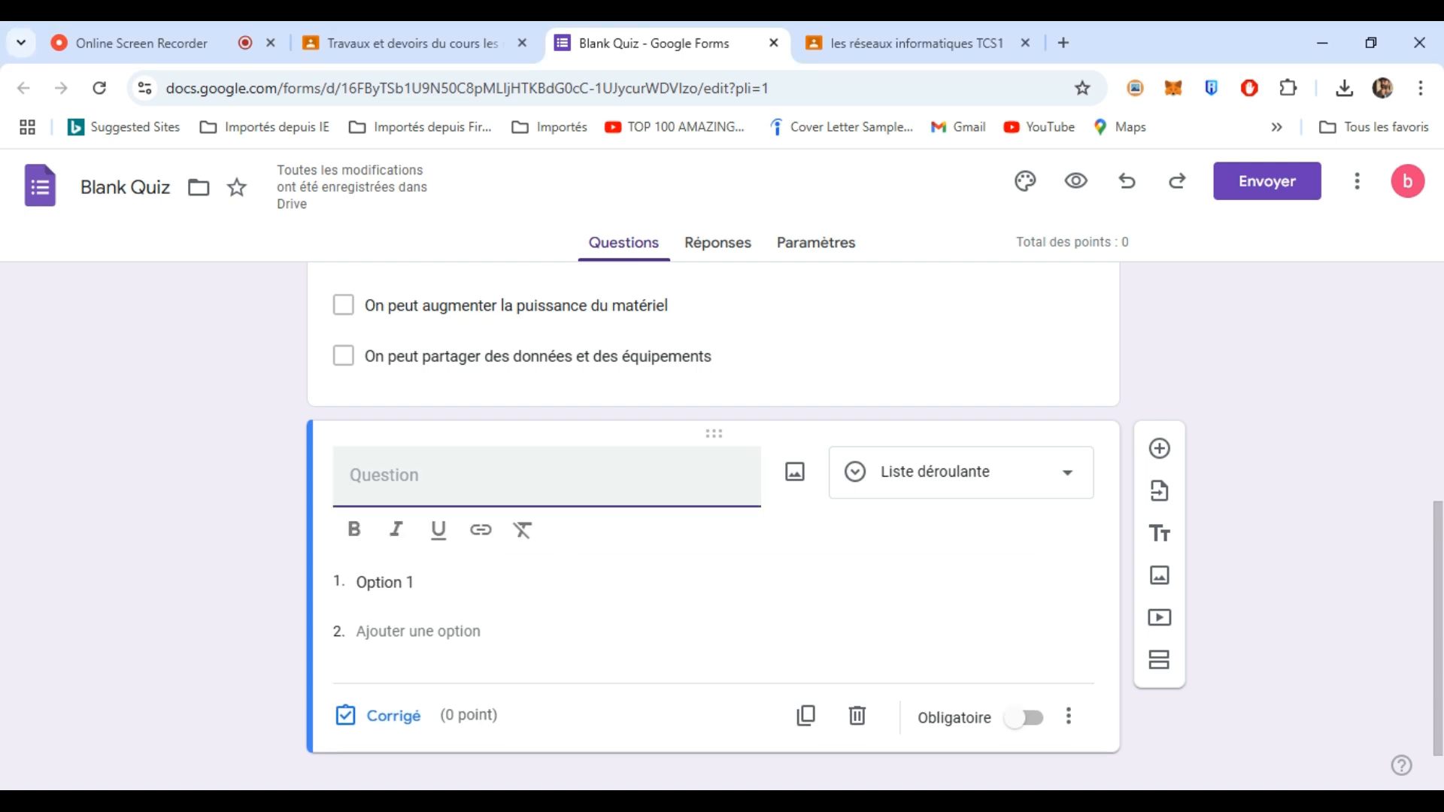
pyautogui.write('Qu’utilise-t-on pour relier les moyens informatiques entre eux, dans un réseau local ?')
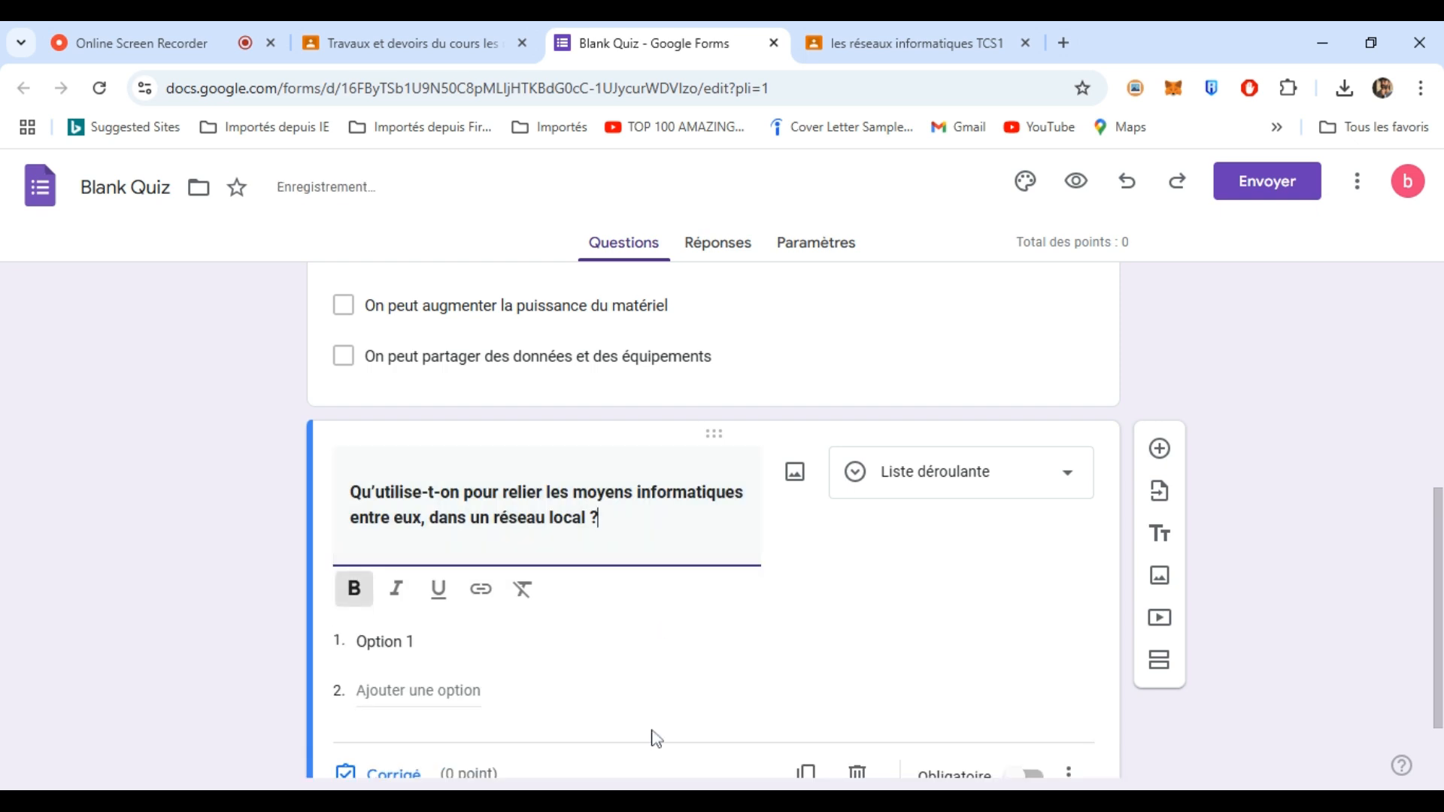
pyautogui.click(760, 753)
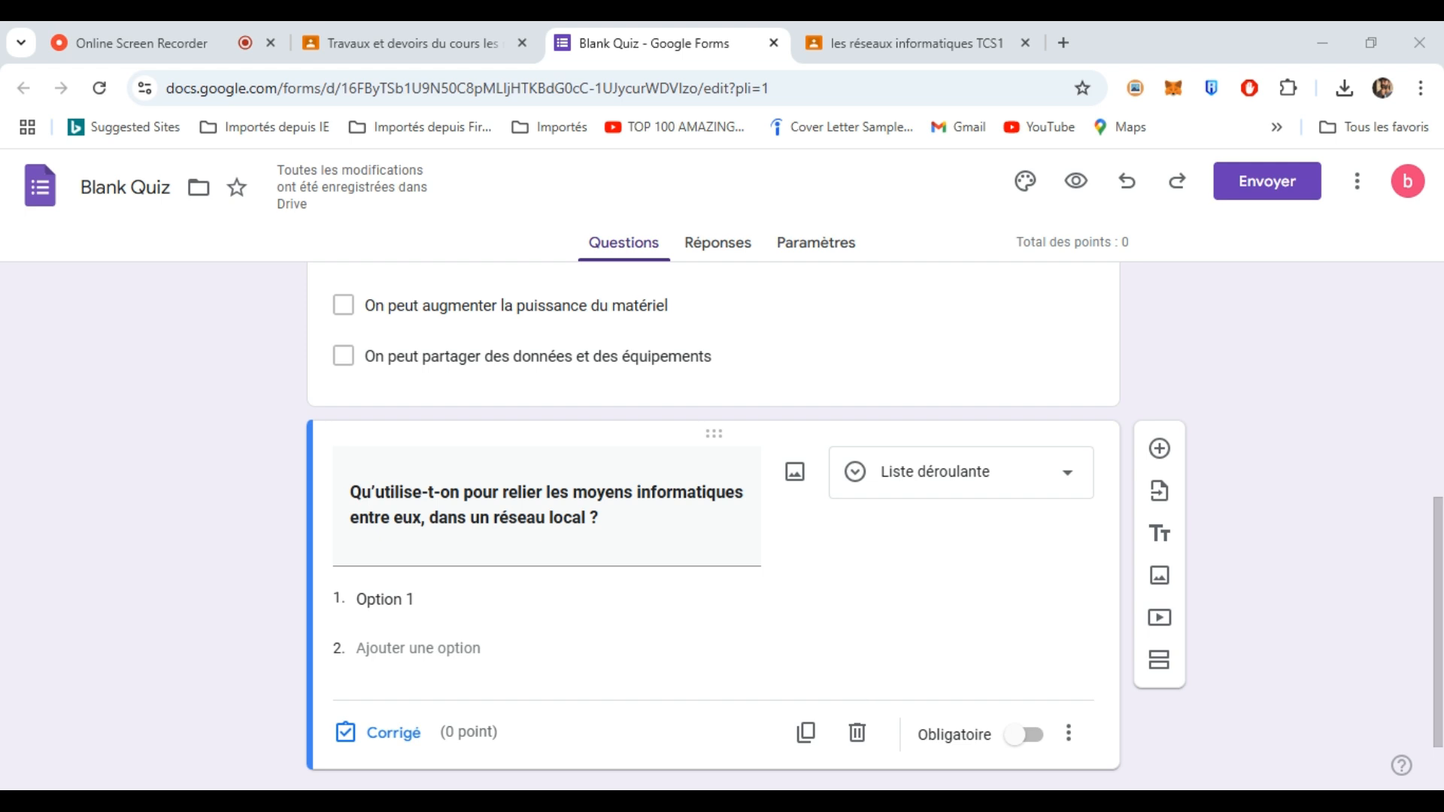
# - Give the dropdown the options "Des commutateurs" and "Des connecteurs"
pyautogui.click(384, 600)
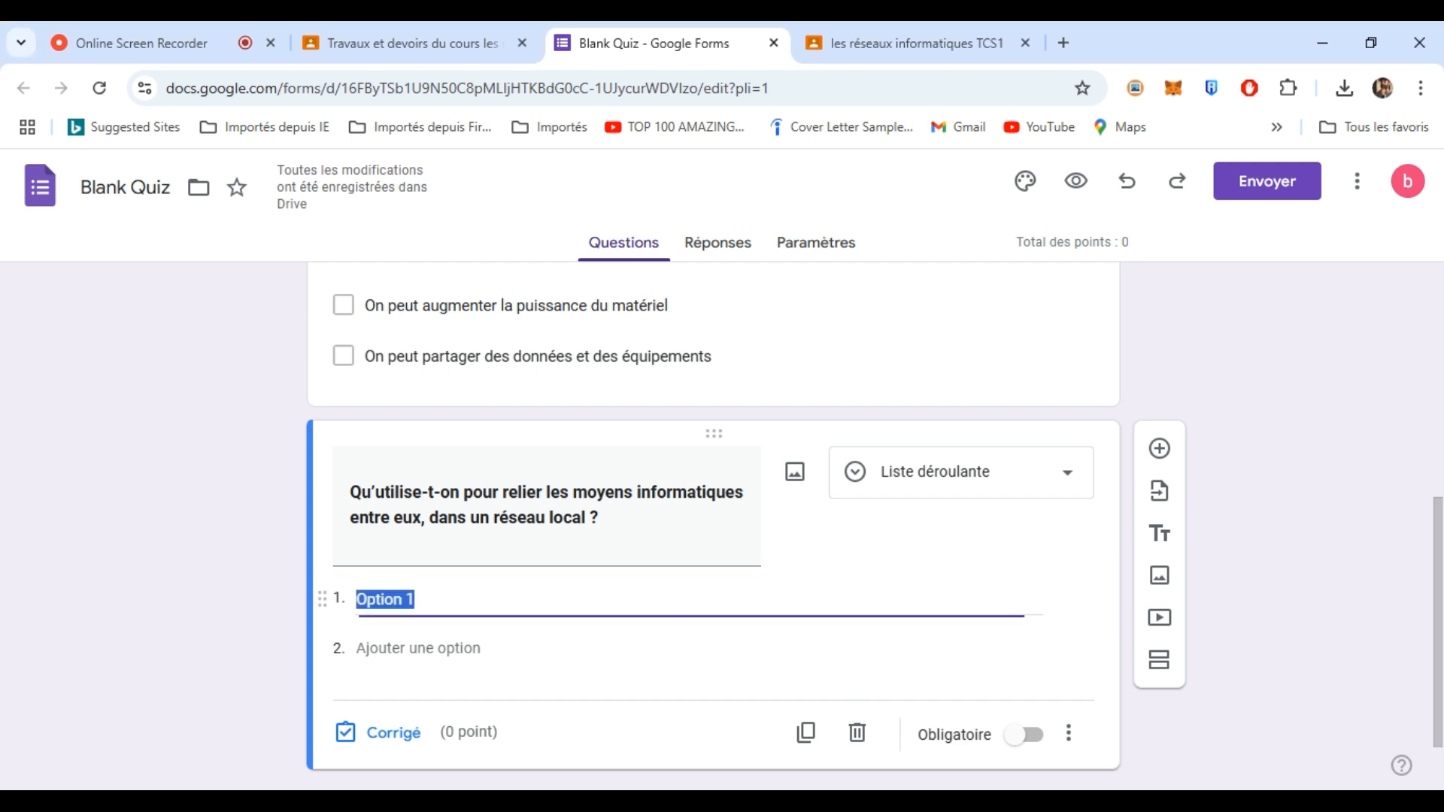
pyautogui.write('Des commutateurs')
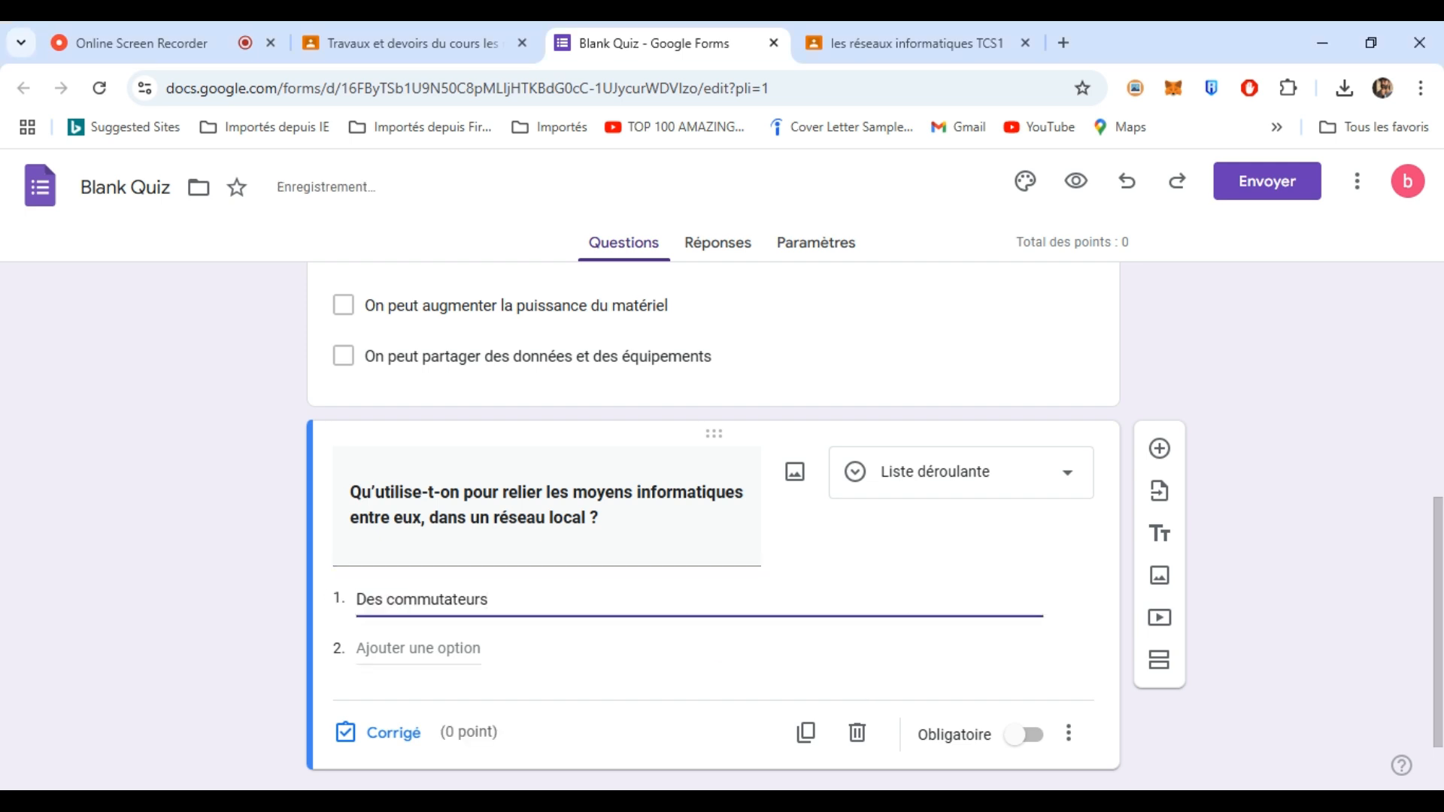
pyautogui.press('Return')
pyautogui.hotkey('alt', 'Tab')
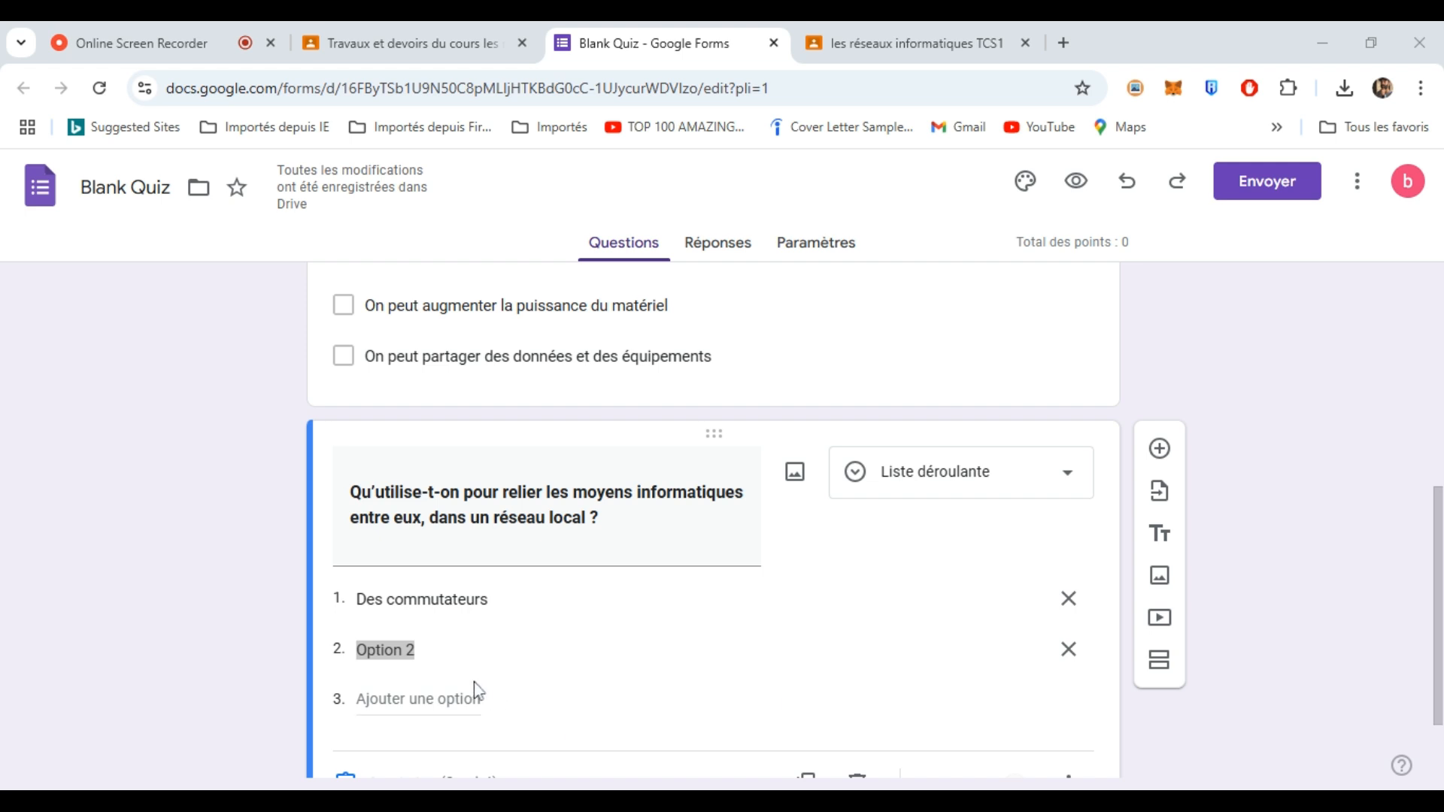
pyautogui.click(392, 650)
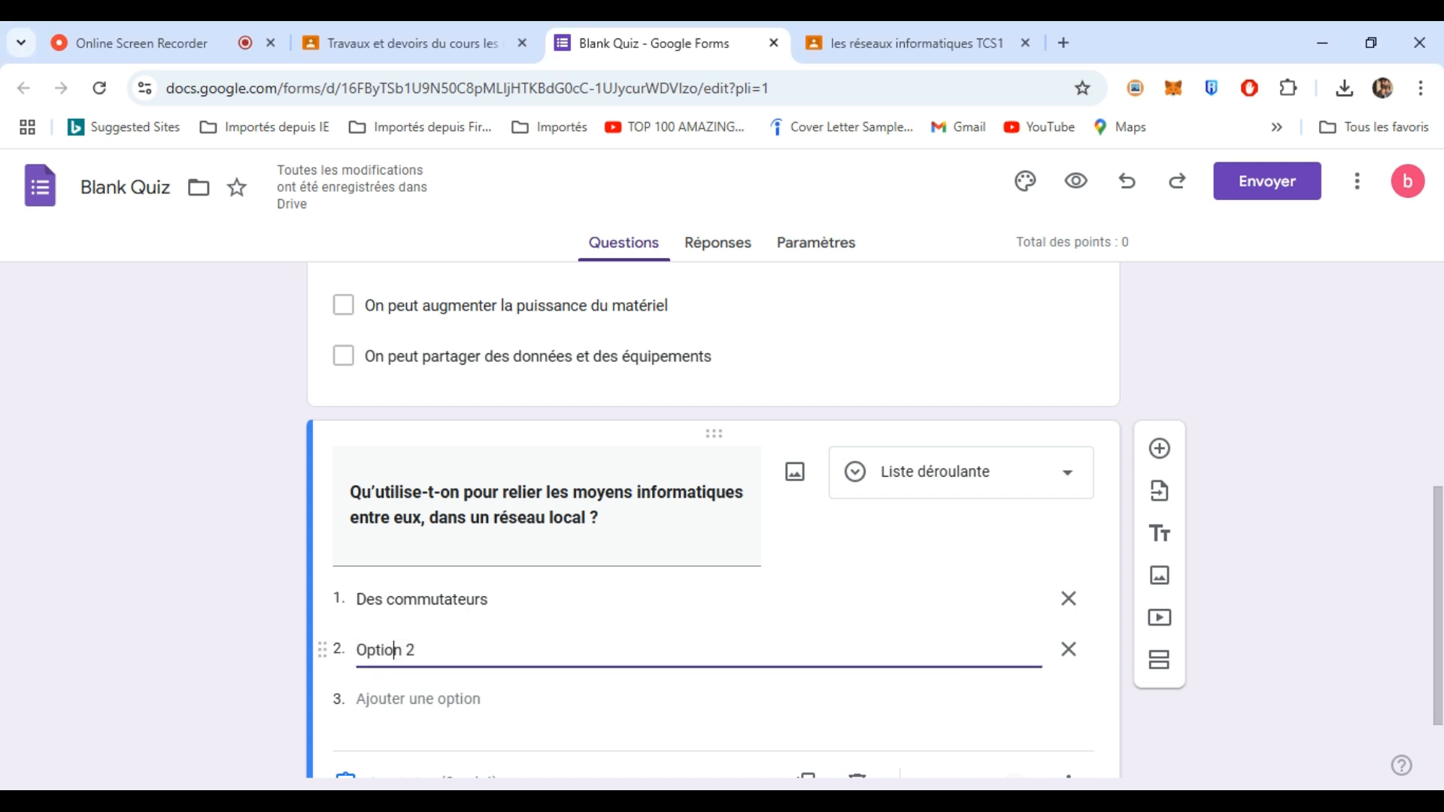
pyautogui.write('Des connecteurs')
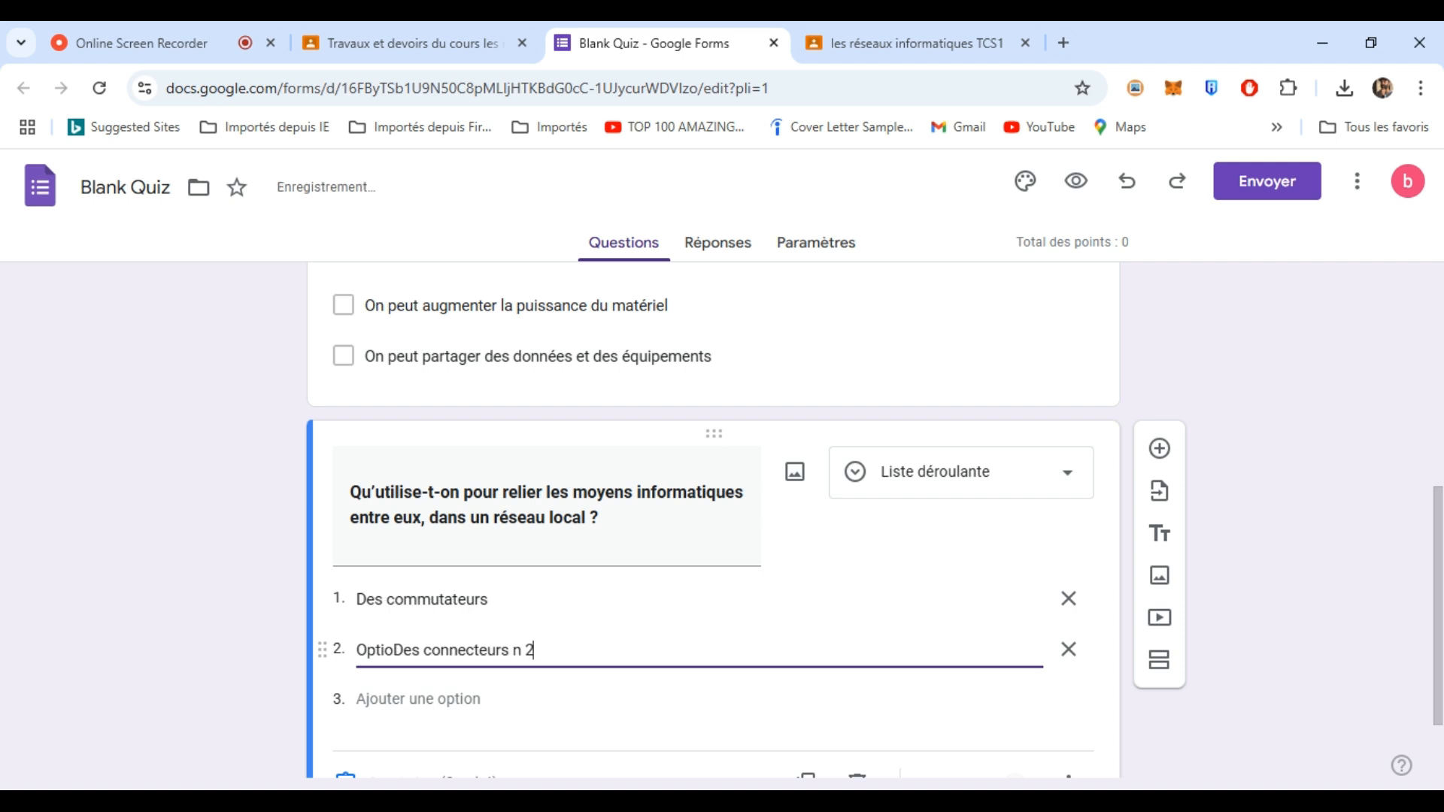
pyautogui.moveTo(393, 650); pyautogui.dragTo(312, 645)
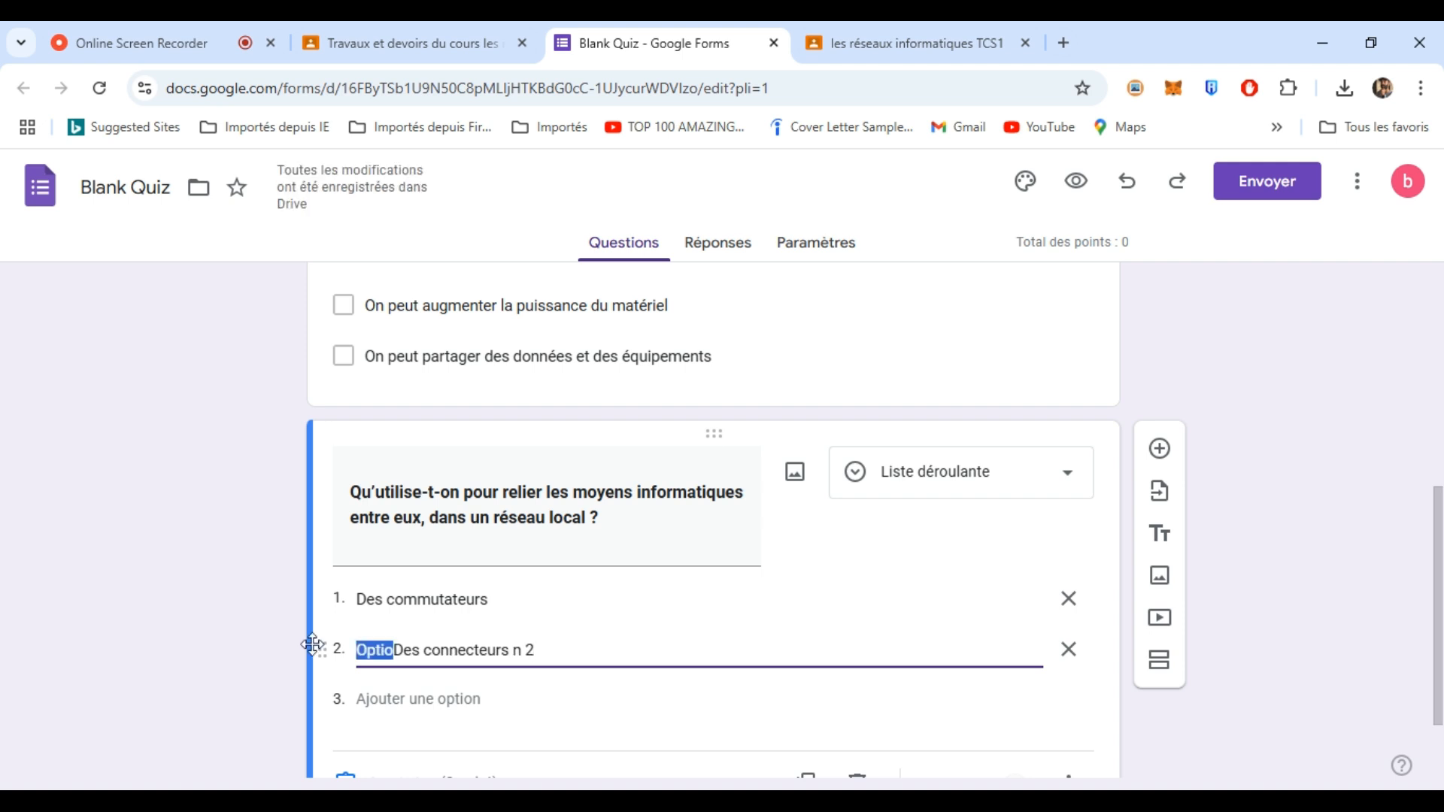
pyautogui.press('BackSpace')
pyautogui.tripleClick(528, 645)
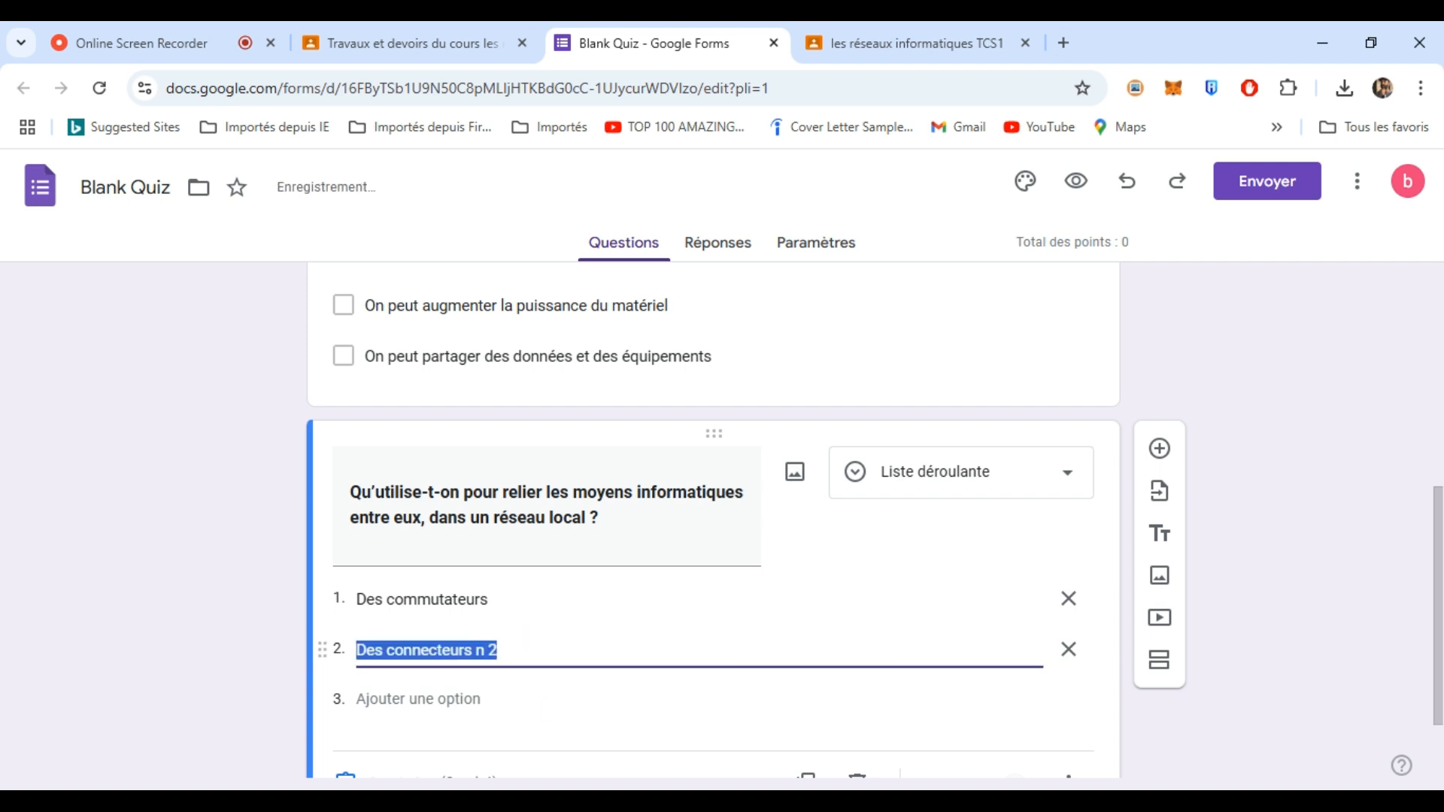
pyautogui.click(528, 647)
pyautogui.press('BackSpace')
pyautogui.press('BackSpace')
pyautogui.press('BackSpace')
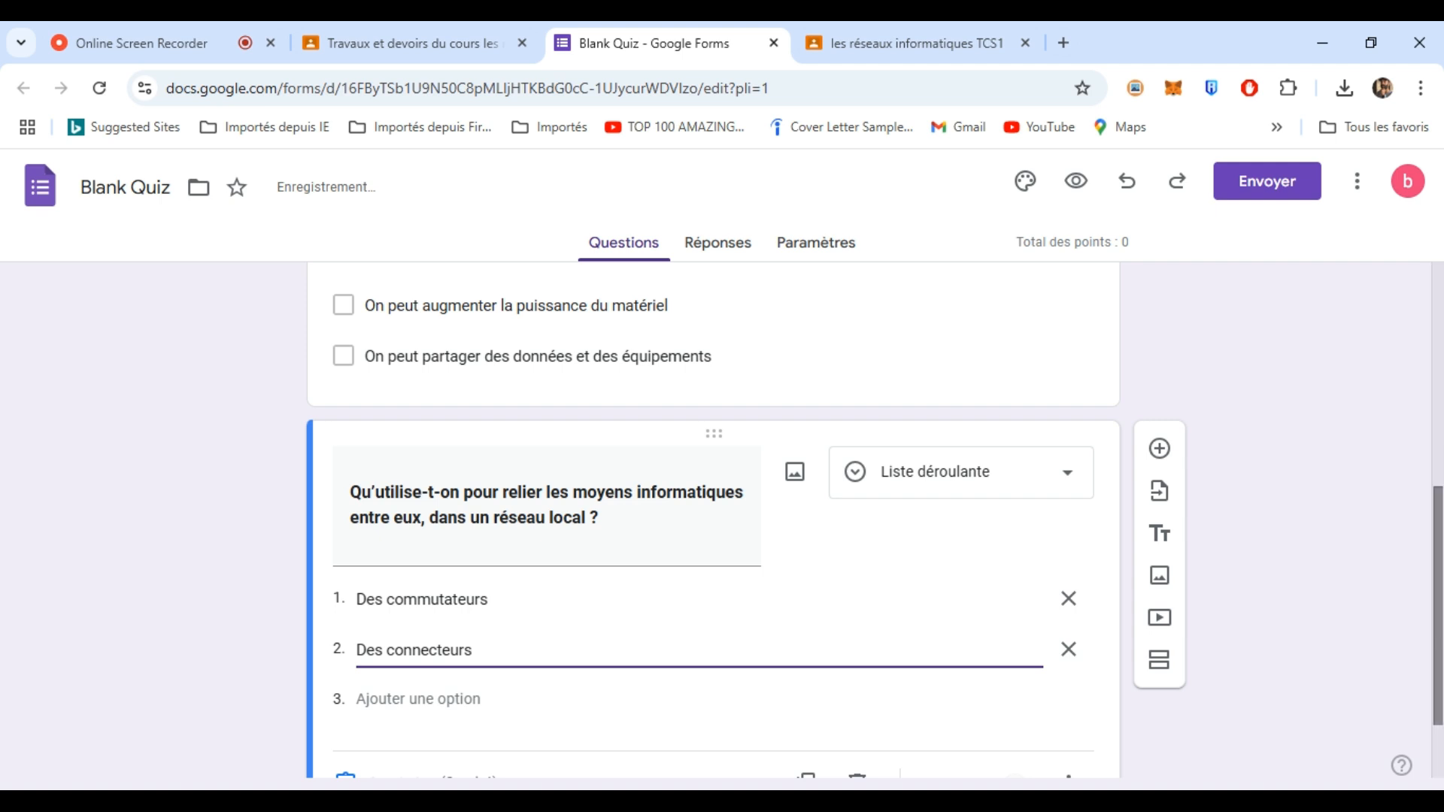
pyautogui.scroll(-1, 1440, 557)
pyautogui.moveTo(1442, 557); pyautogui.dragTo(1441, 581)
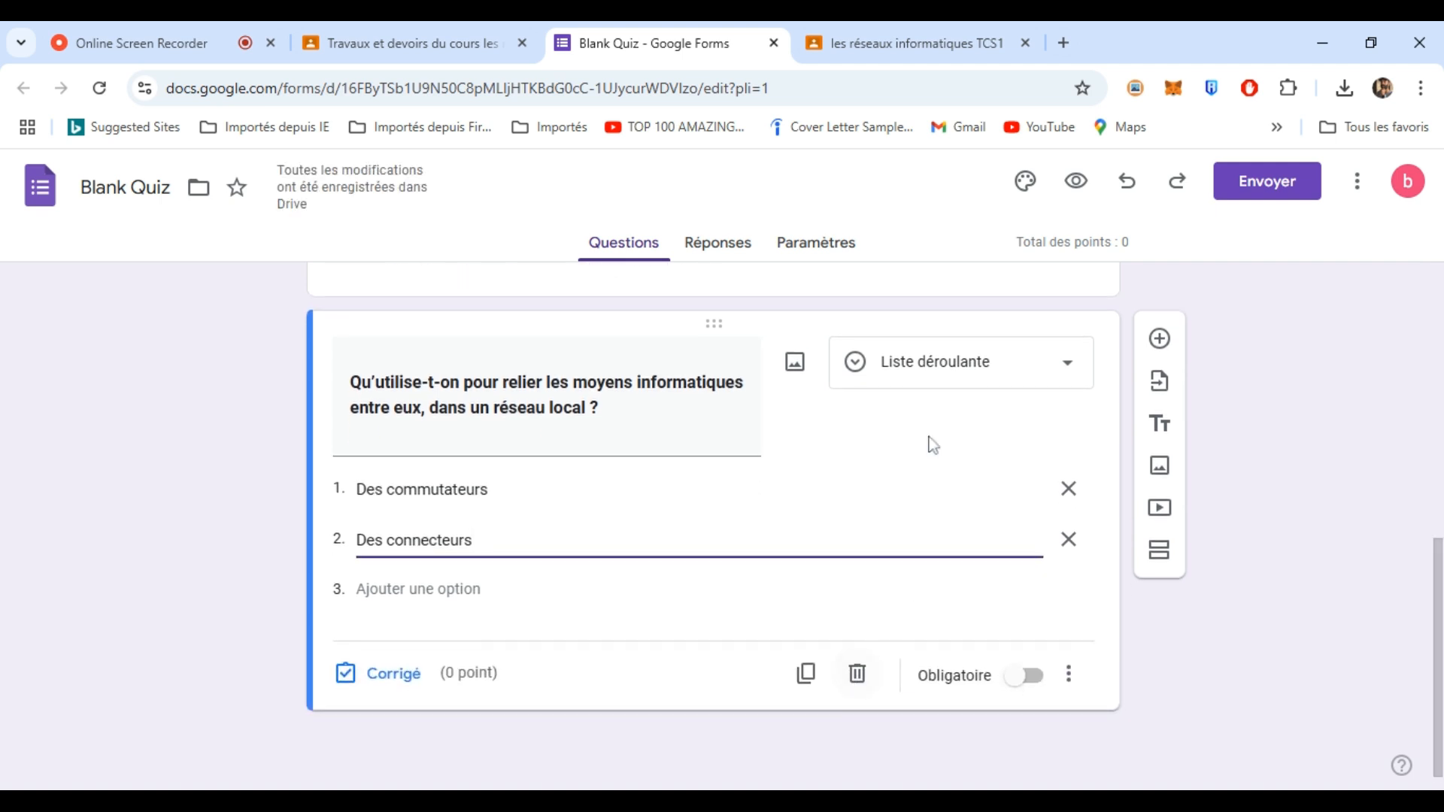
# - Duplicate the dropdown question and retitle it "Comment est identifié un ordinateur sur le réseau mondial ?"
pyautogui.click(804, 677)
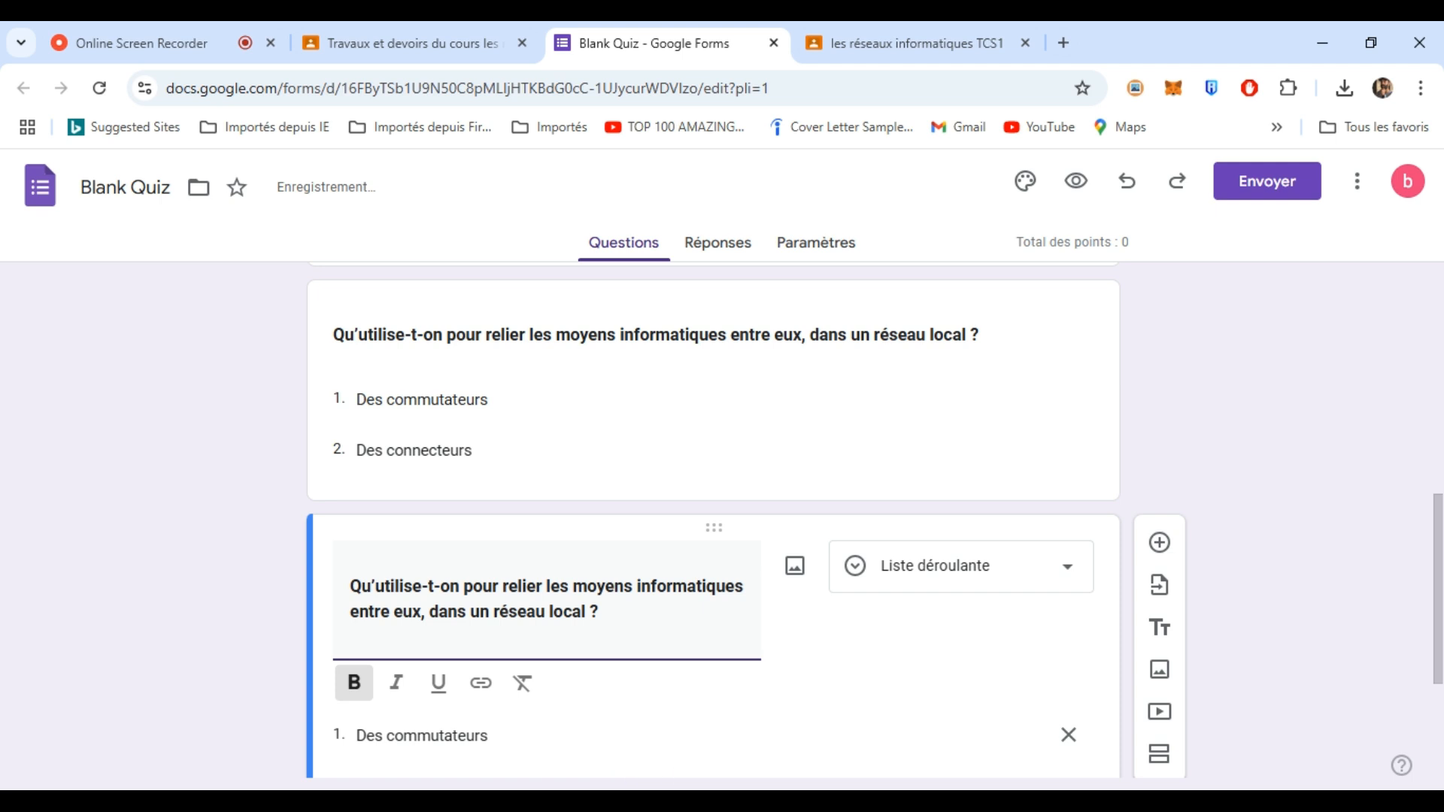
pyautogui.click(686, 800)
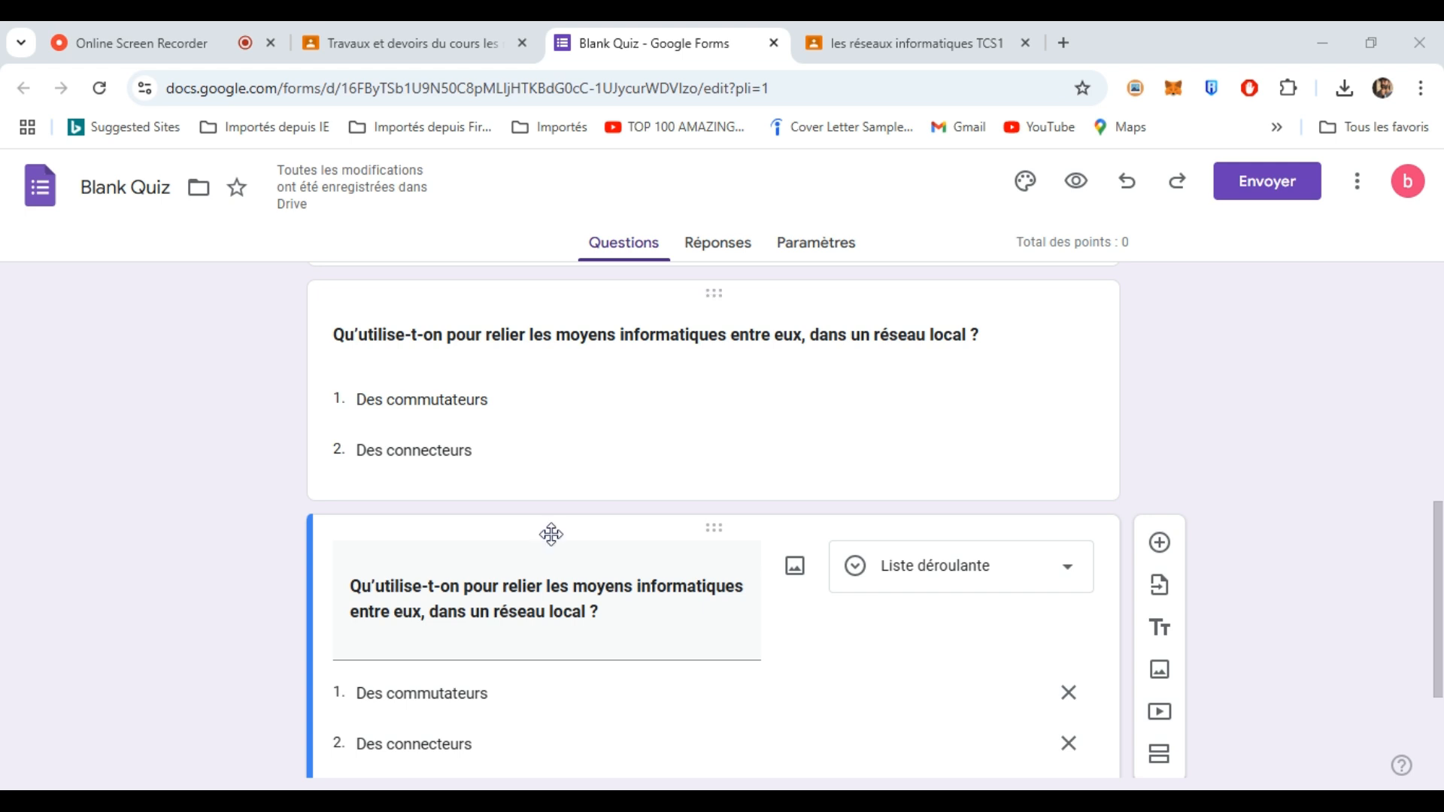
pyautogui.click(467, 612)
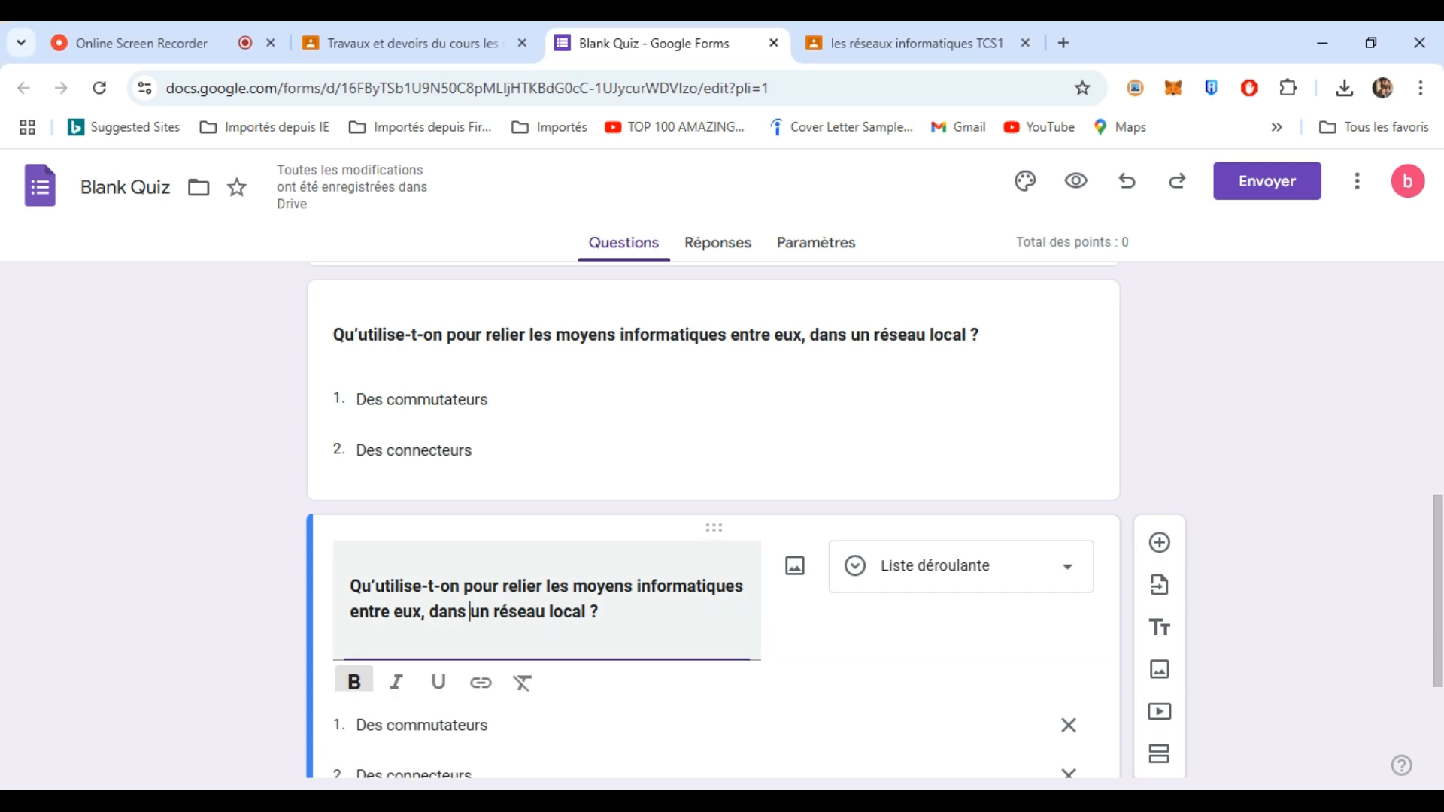
pyautogui.tripleClick(519, 612)
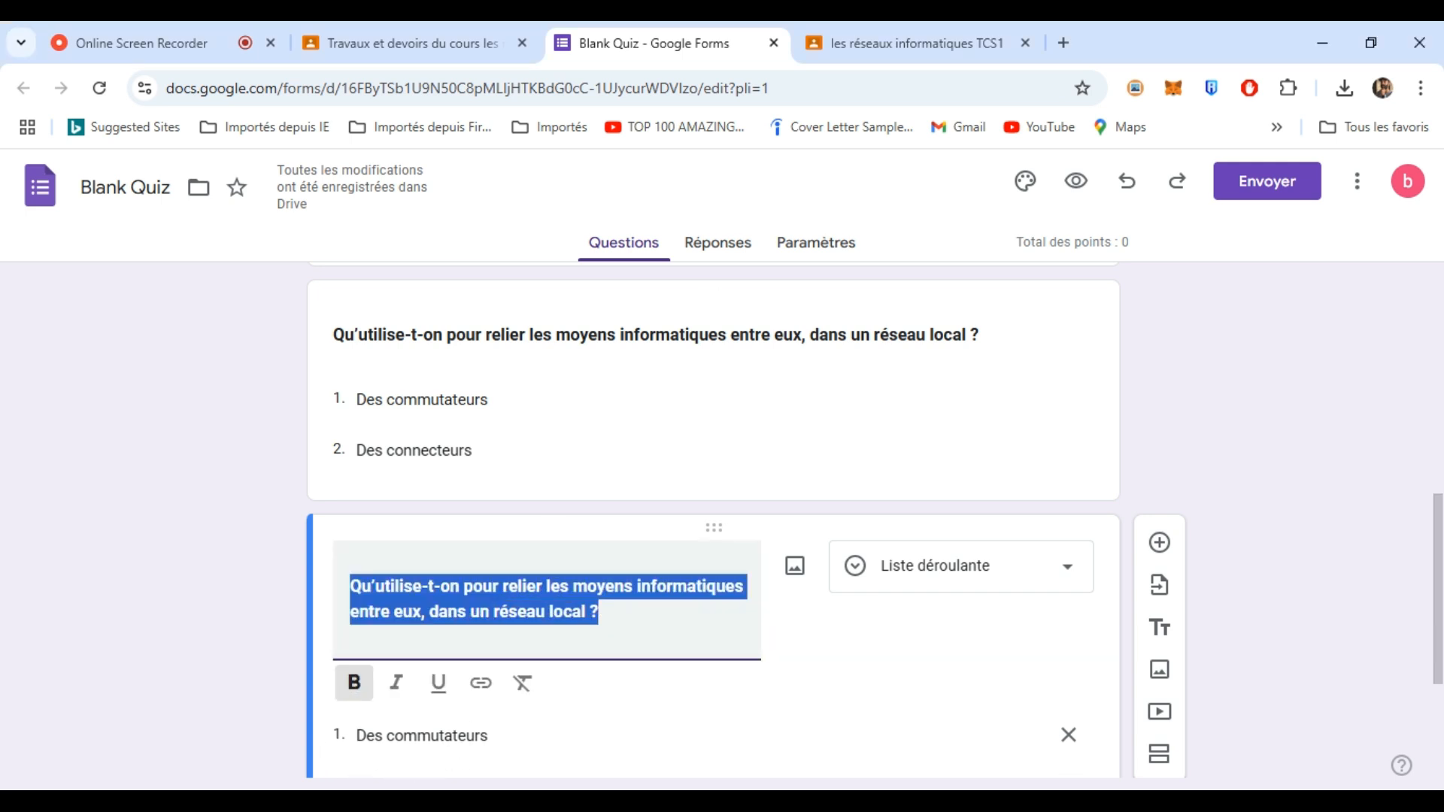
pyautogui.write('Comment est identifié un ordinateur sur le réseau mondial ?')
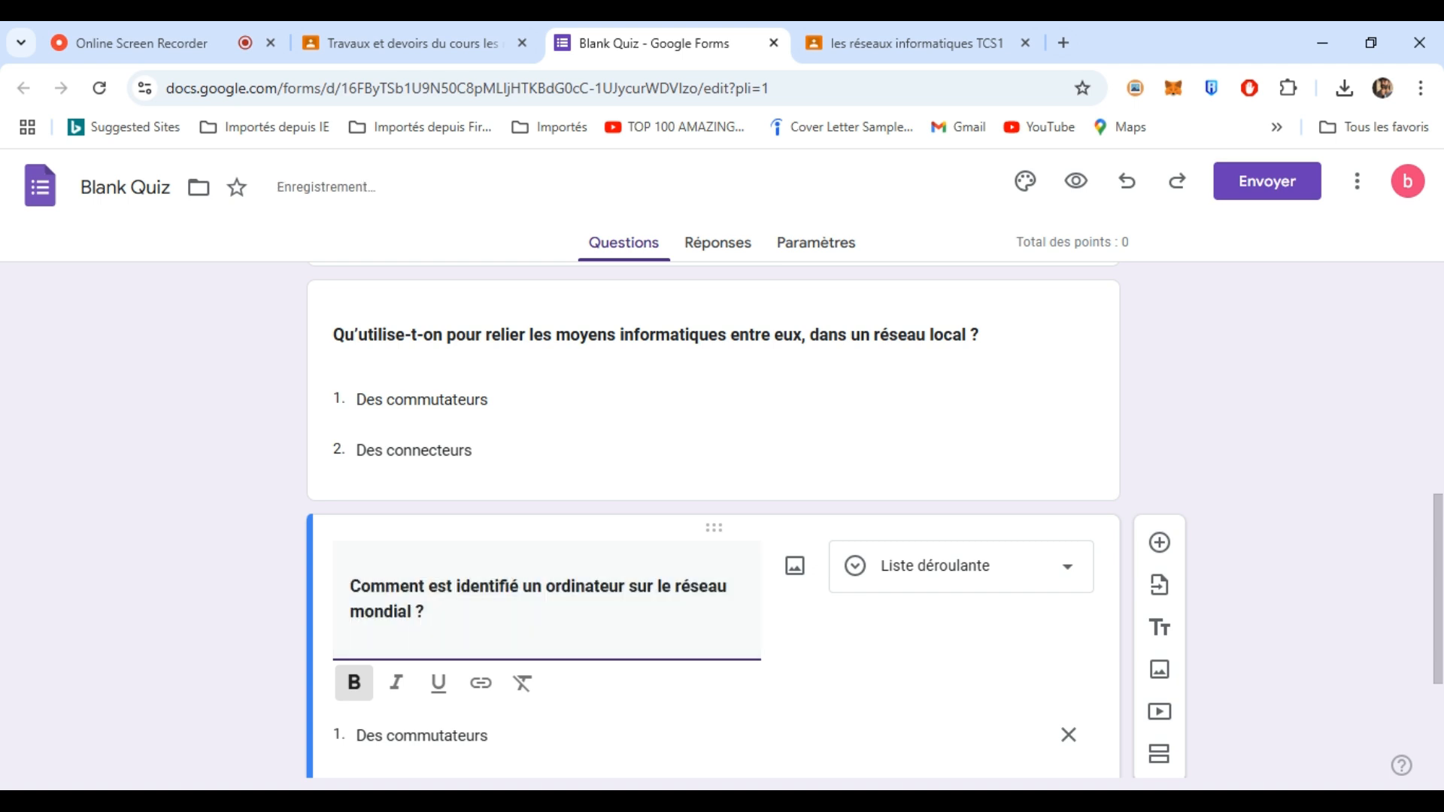
pyautogui.click(778, 758)
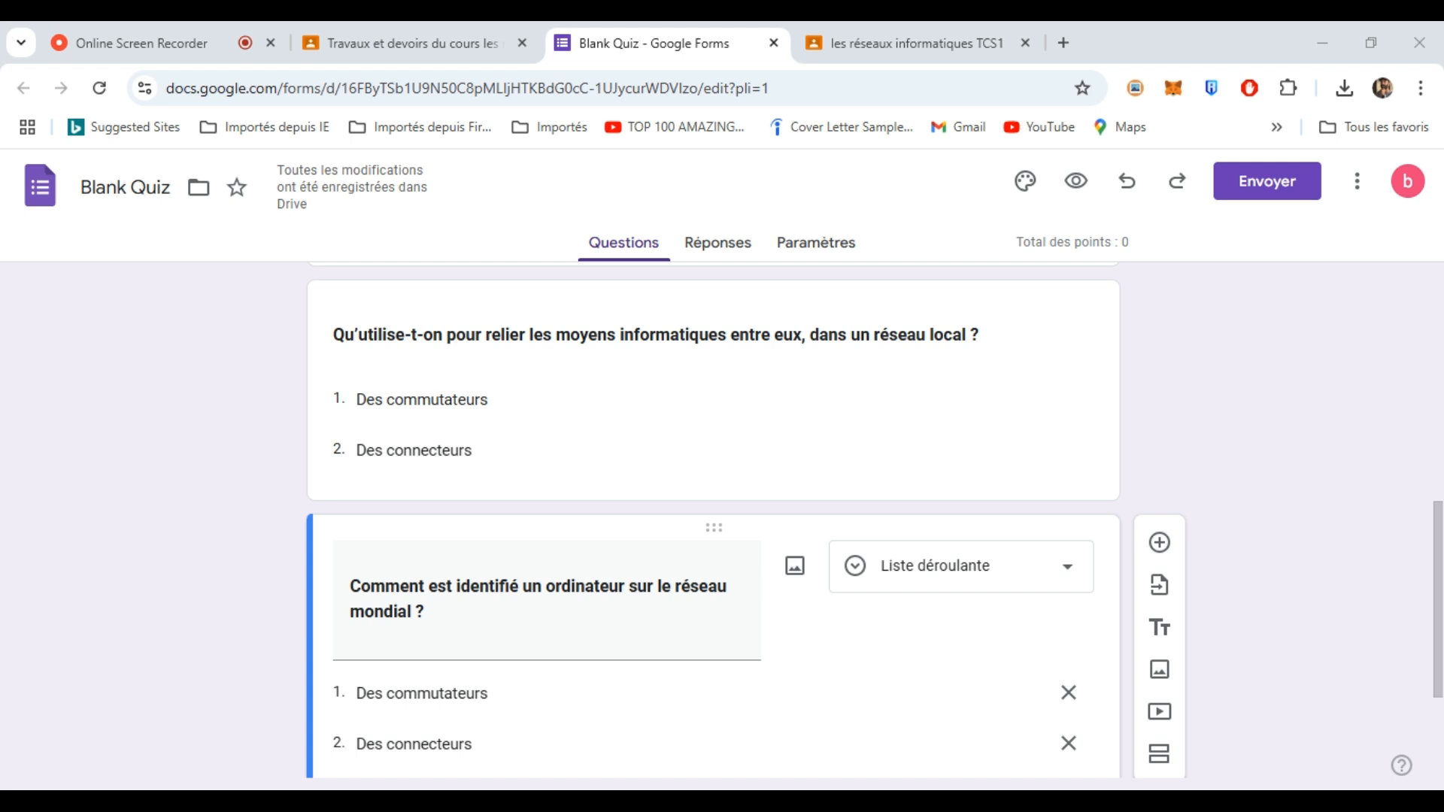
# - Change its options to "Par son emplacement" and "Par une adresse IP"
pyautogui.click(436, 690)
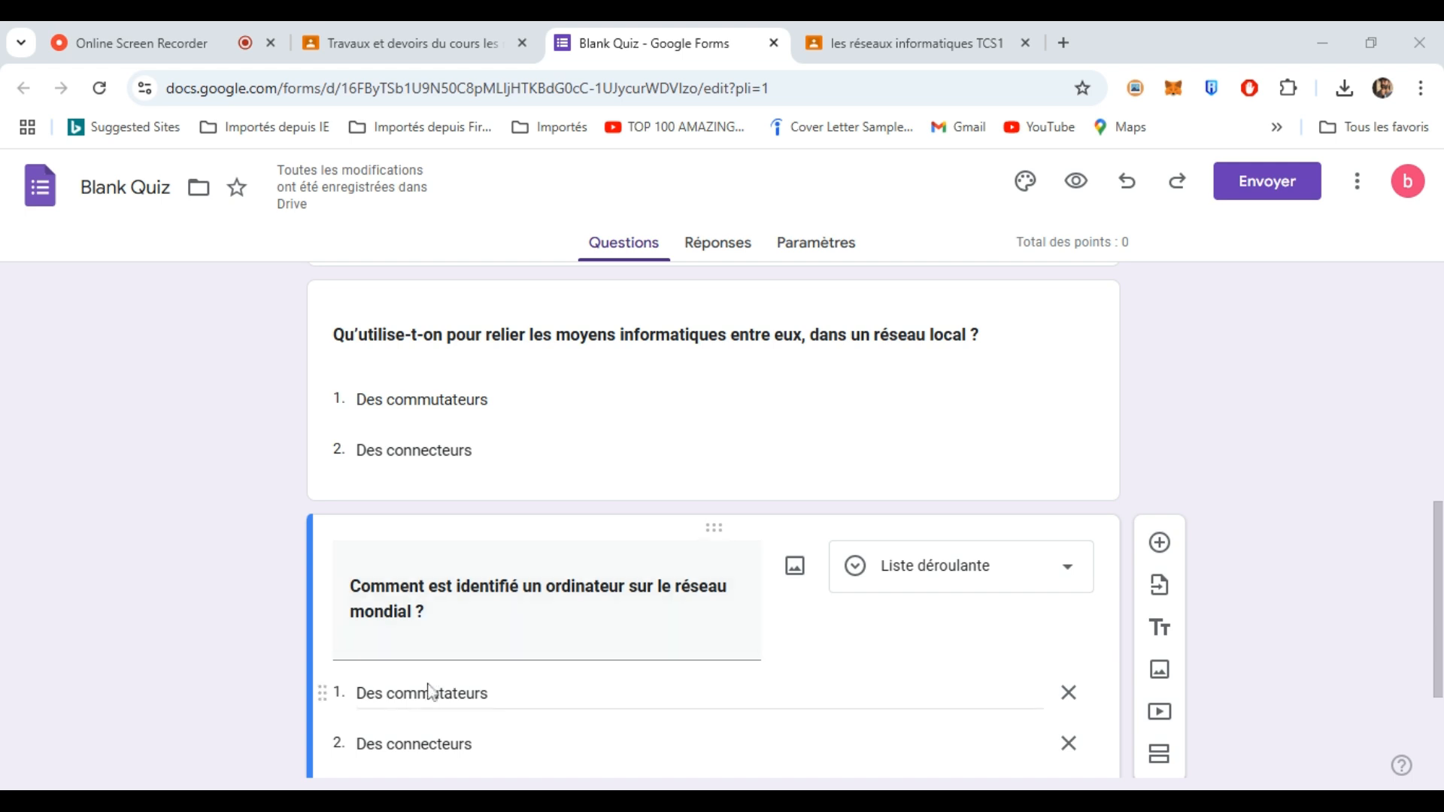
pyautogui.hotkey('ctrl', 'a')
pyautogui.write('Par son emplacement')
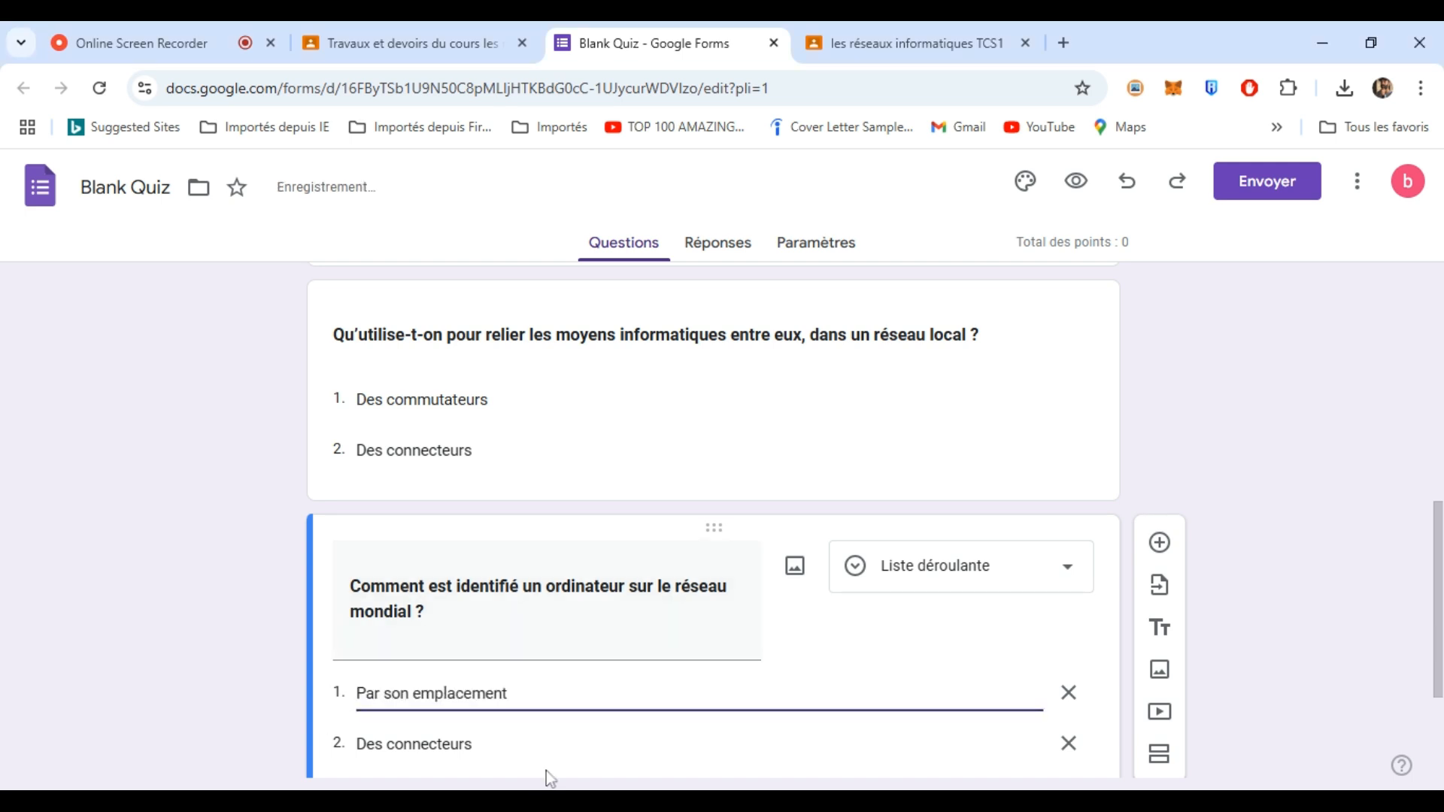
pyautogui.click(722, 801)
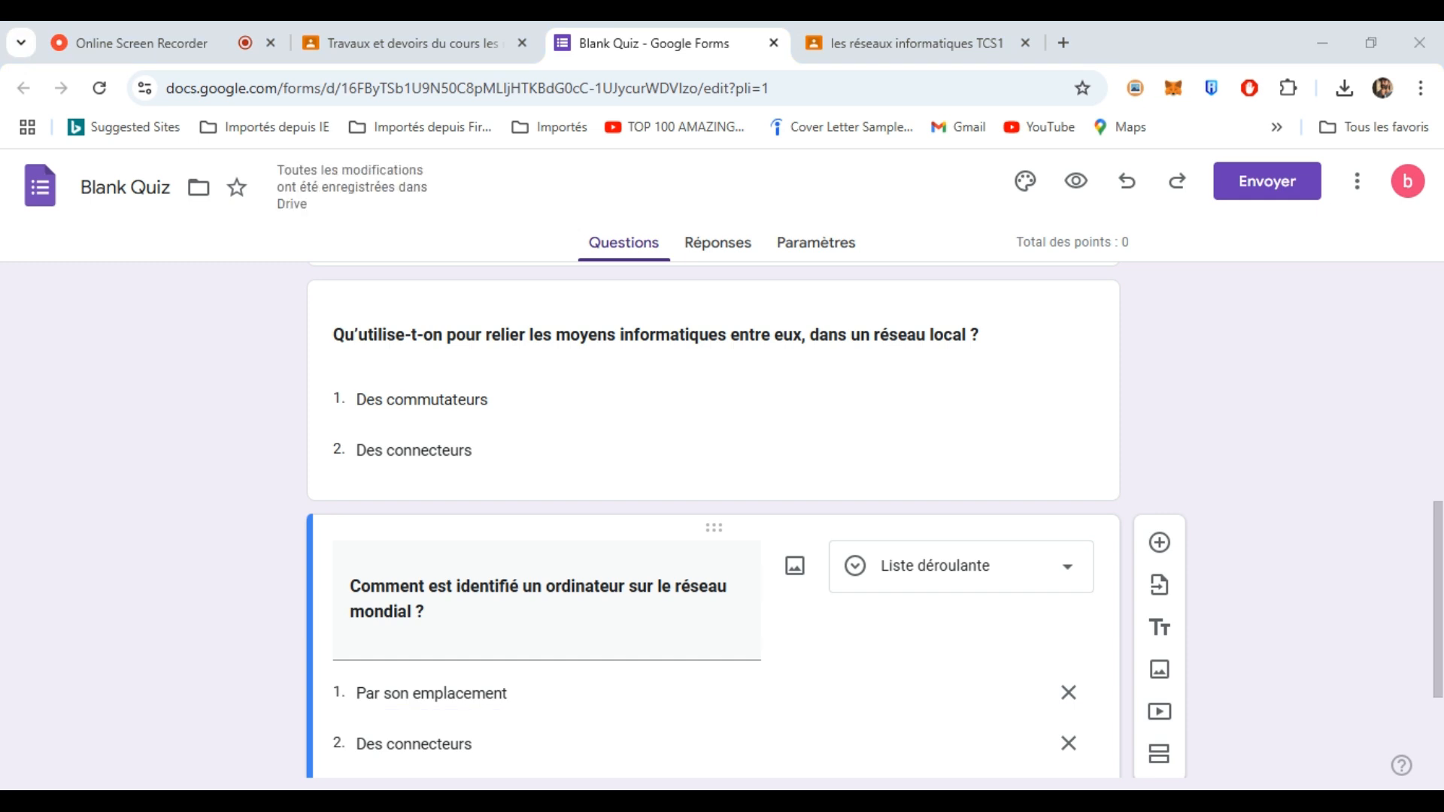
pyautogui.click(460, 743)
pyautogui.hotkey('ctrl', 'a')
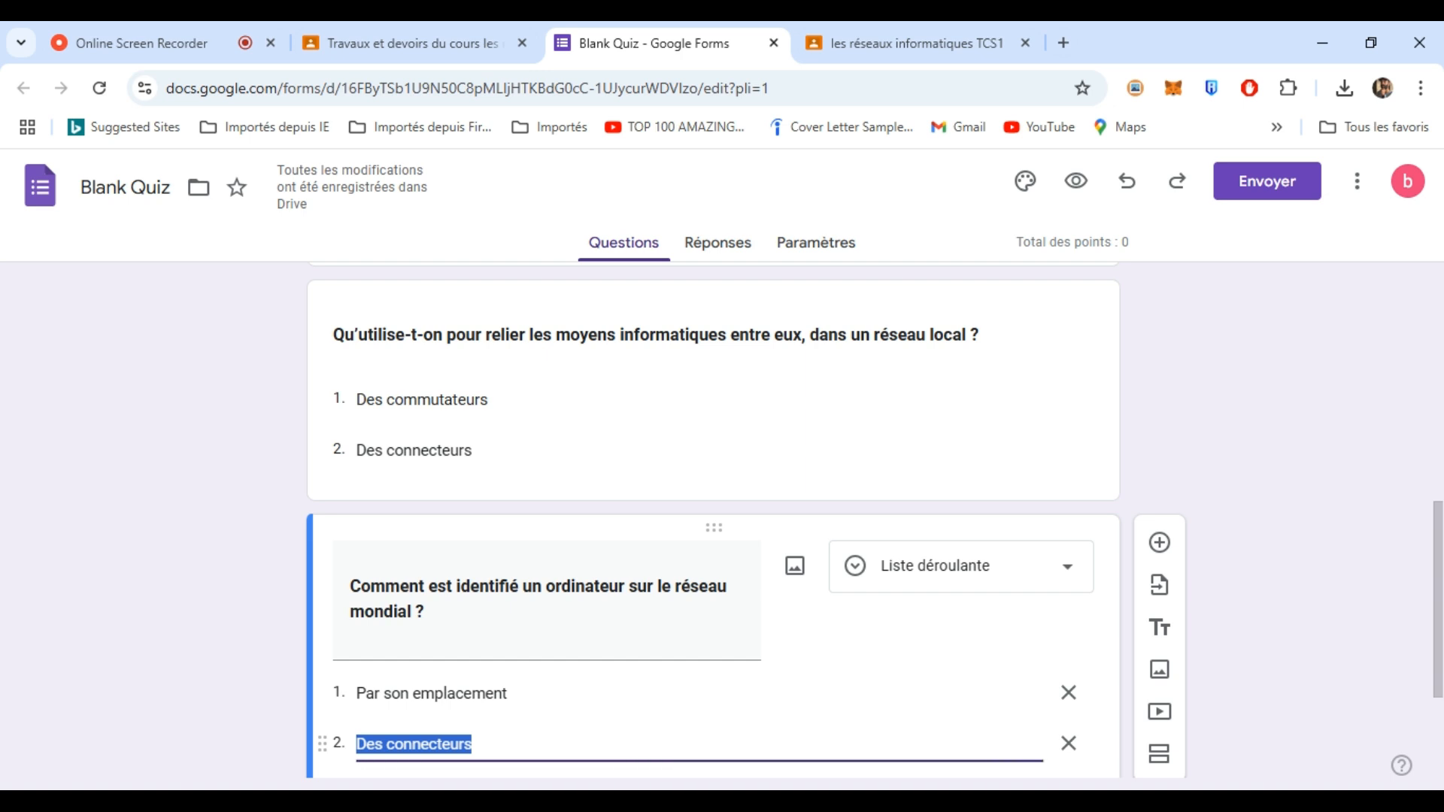
pyautogui.write('Par une adresse IP')
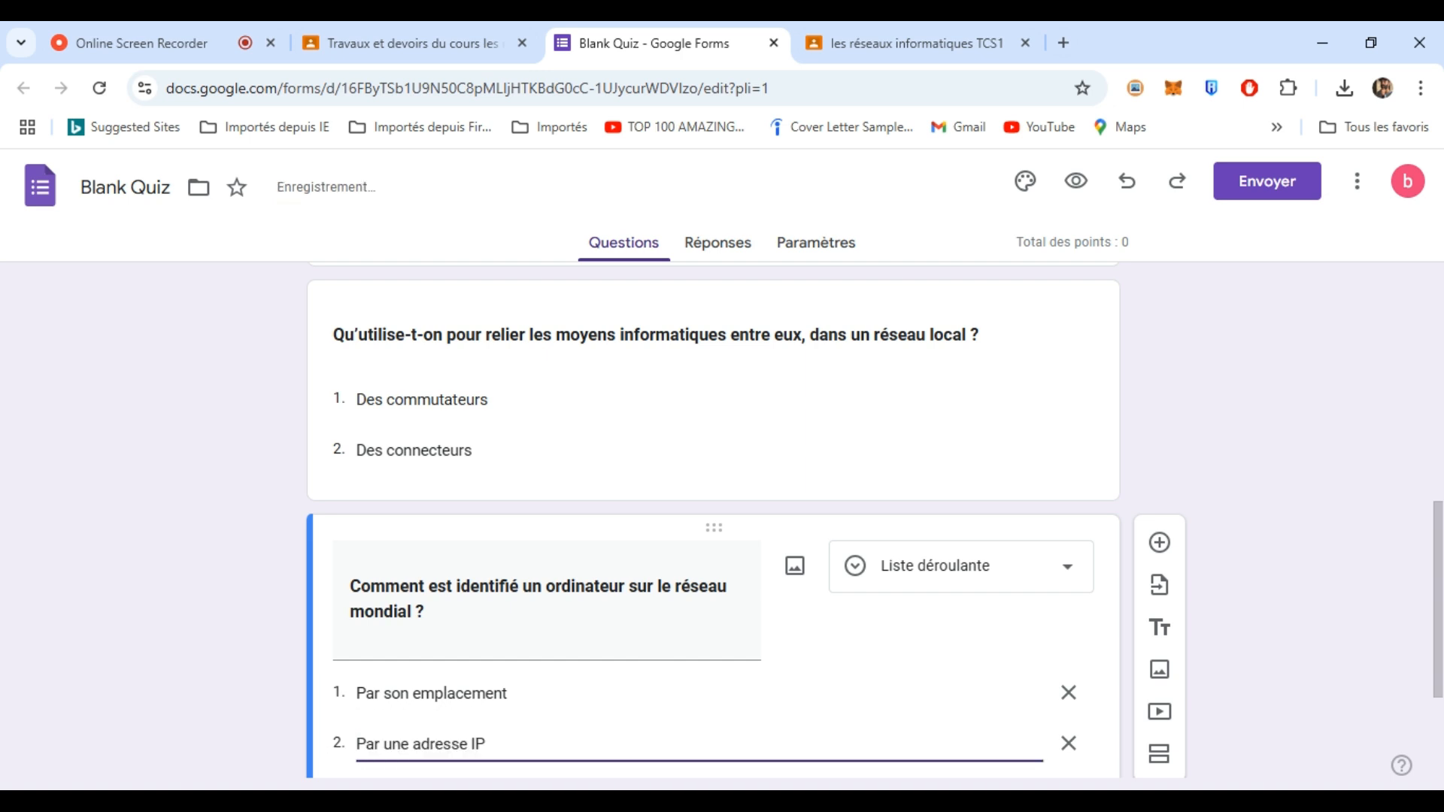
pyautogui.scroll(-3, 1440, 557)
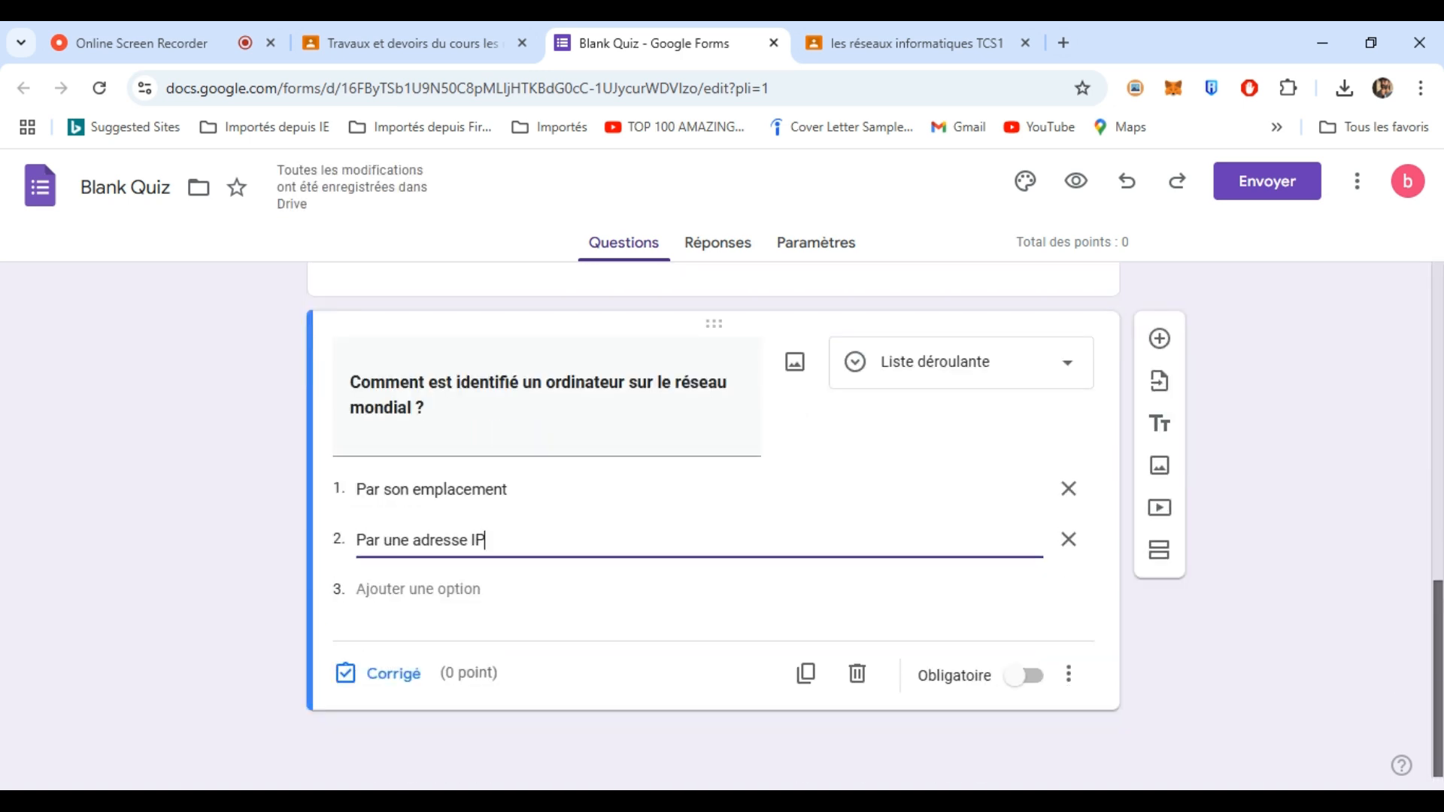
pyautogui.scroll(10, 1407, 410)
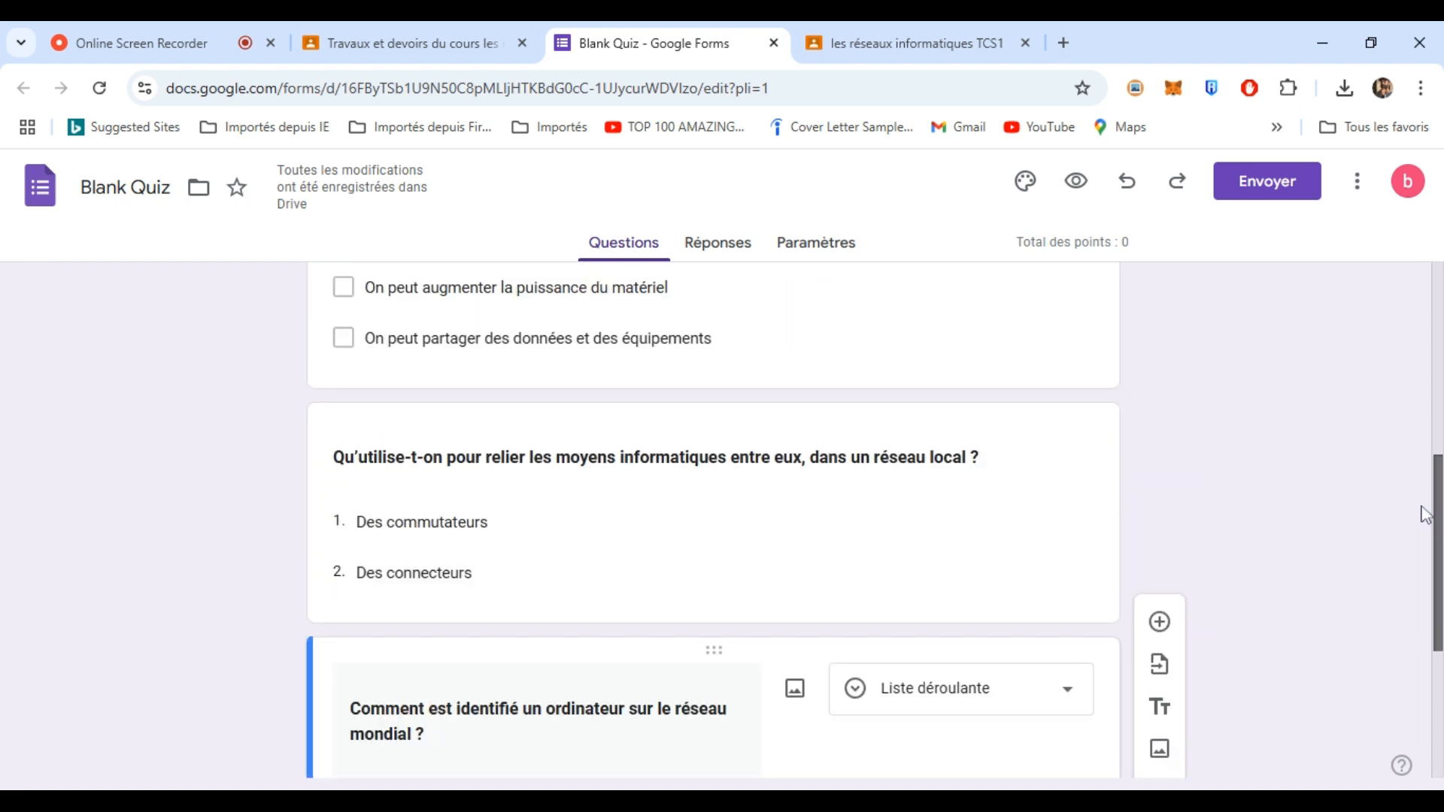
pyautogui.scroll(-6, 1404, 406)
pyautogui.scroll(6, 1405, 482)
# - Make the first question worth 5 points with "Un ensemble d'équipements reliés entre eux" correct
pyautogui.scroll(3, 1393, 419)
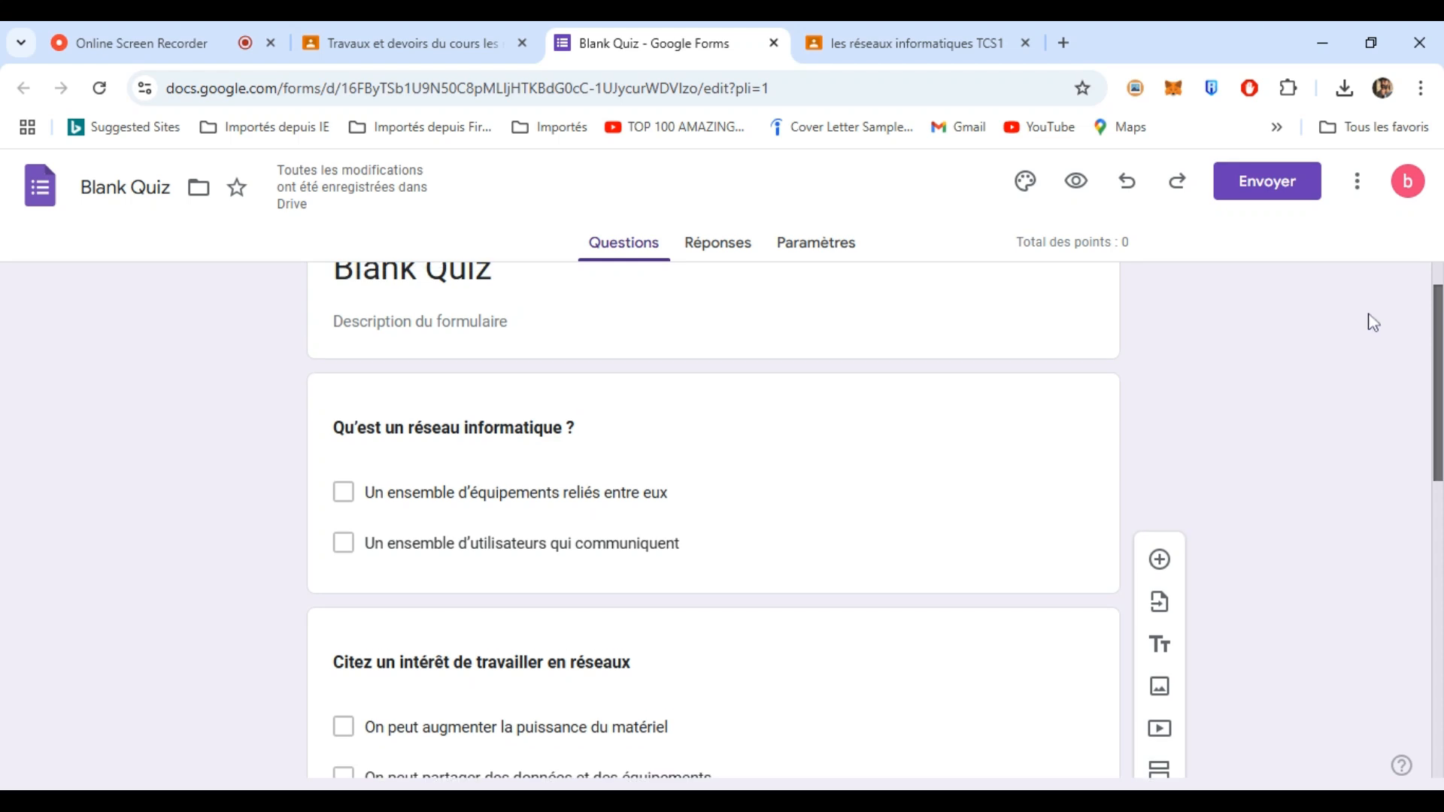
pyautogui.scroll(-2, 1364, 341)
pyautogui.click(935, 417)
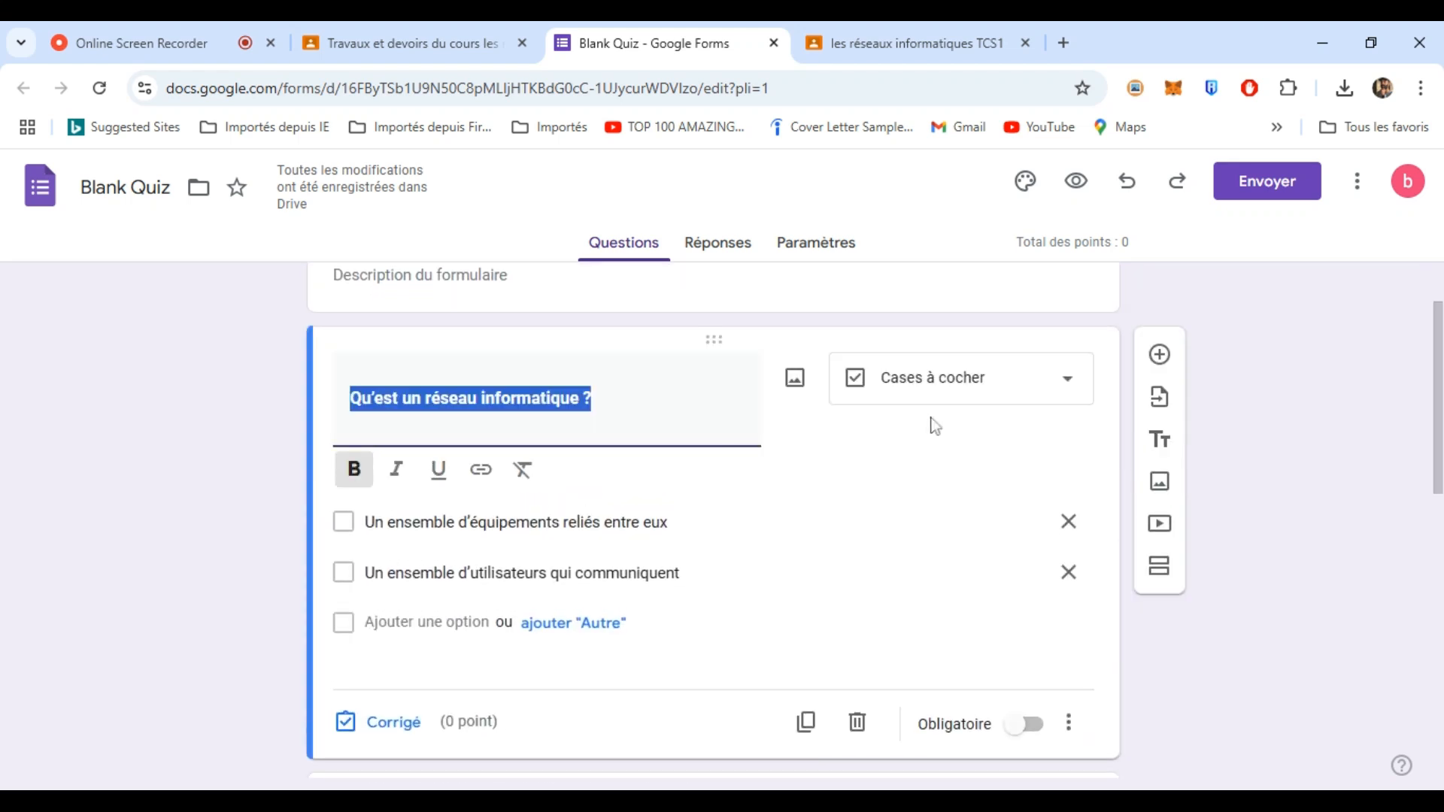
pyautogui.click(378, 722)
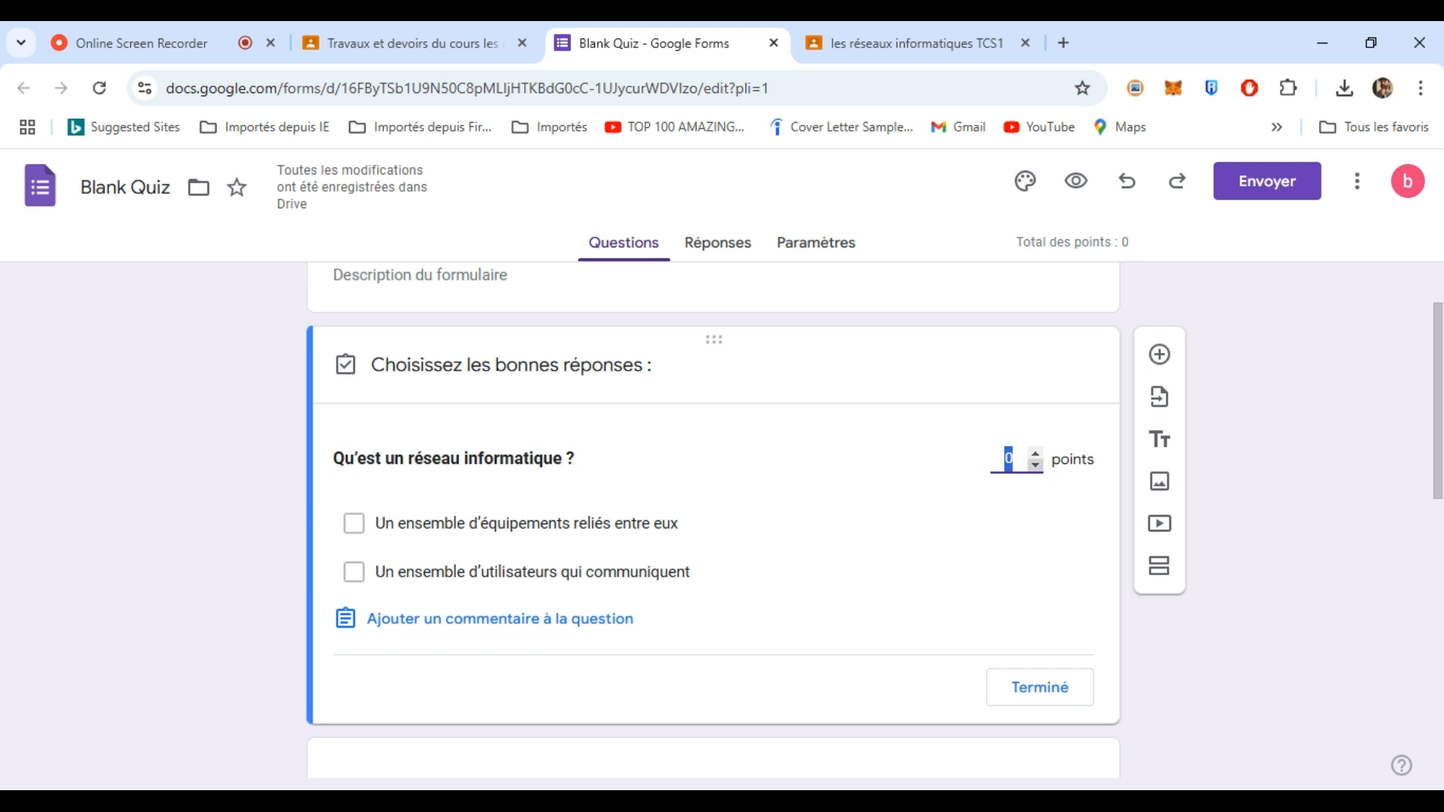
pyautogui.click(1036, 455)
pyautogui.click(1035, 455)
pyautogui.click(1036, 455)
pyautogui.click(1035, 455)
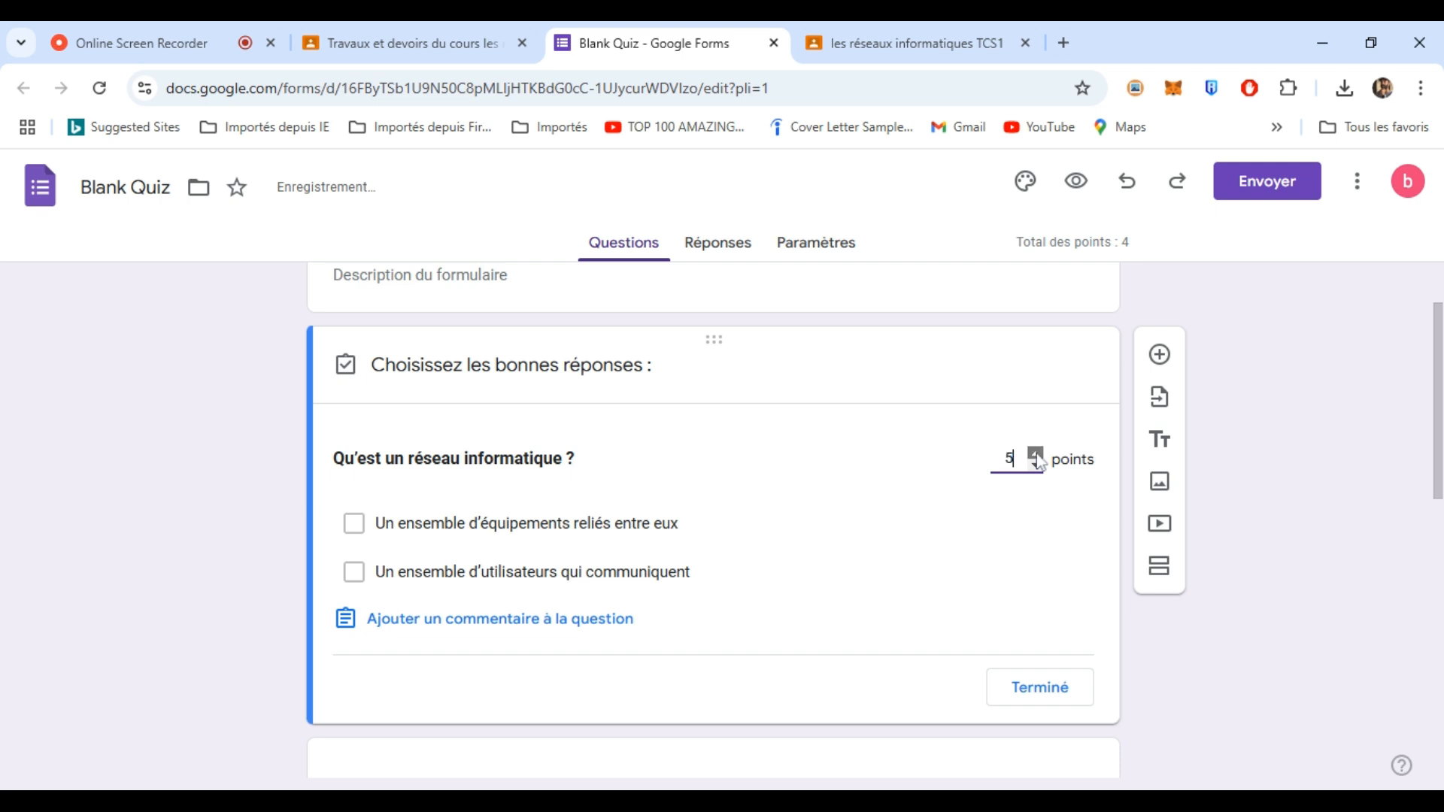
pyautogui.click(352, 523)
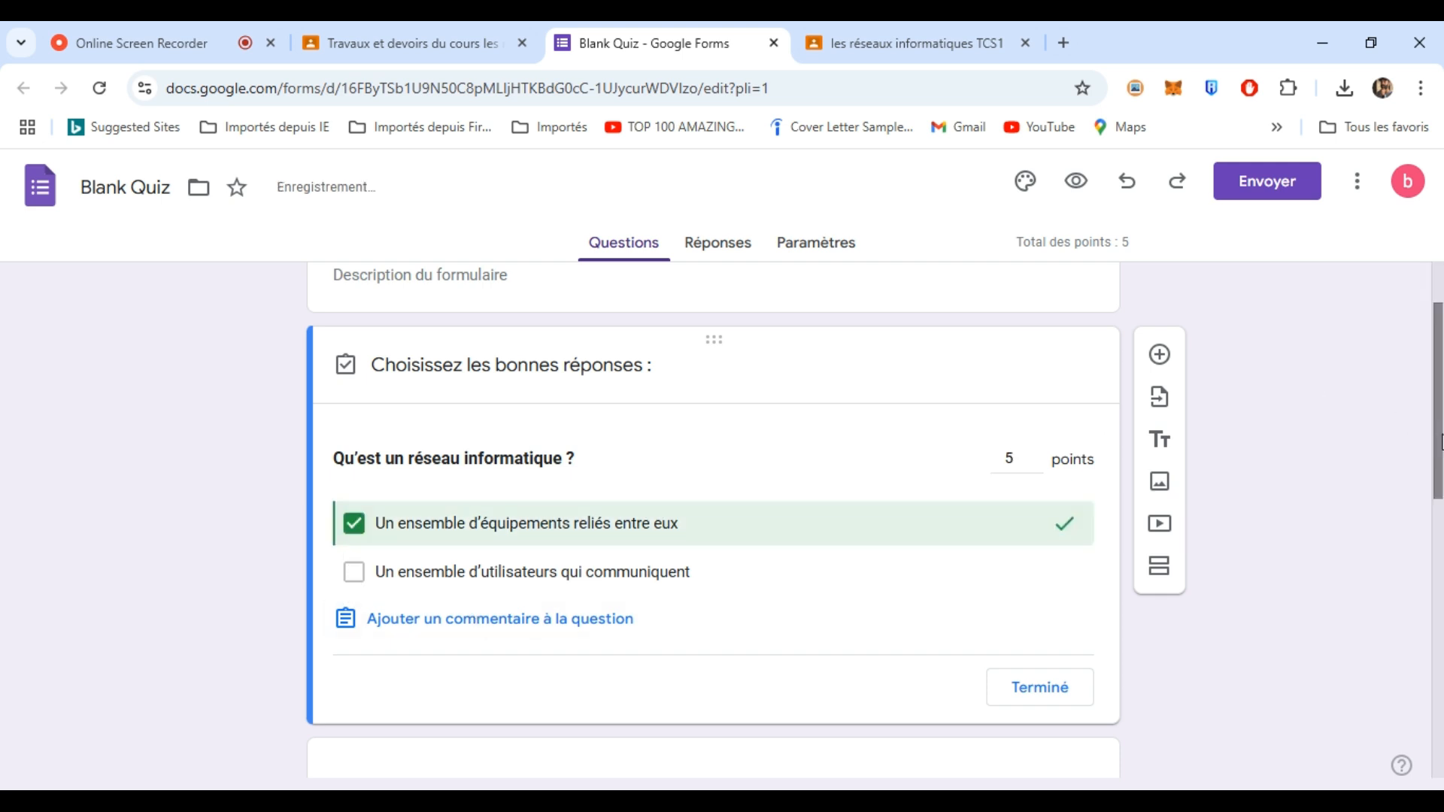
pyautogui.scroll(-1, 1440, 441)
pyautogui.click(1057, 637)
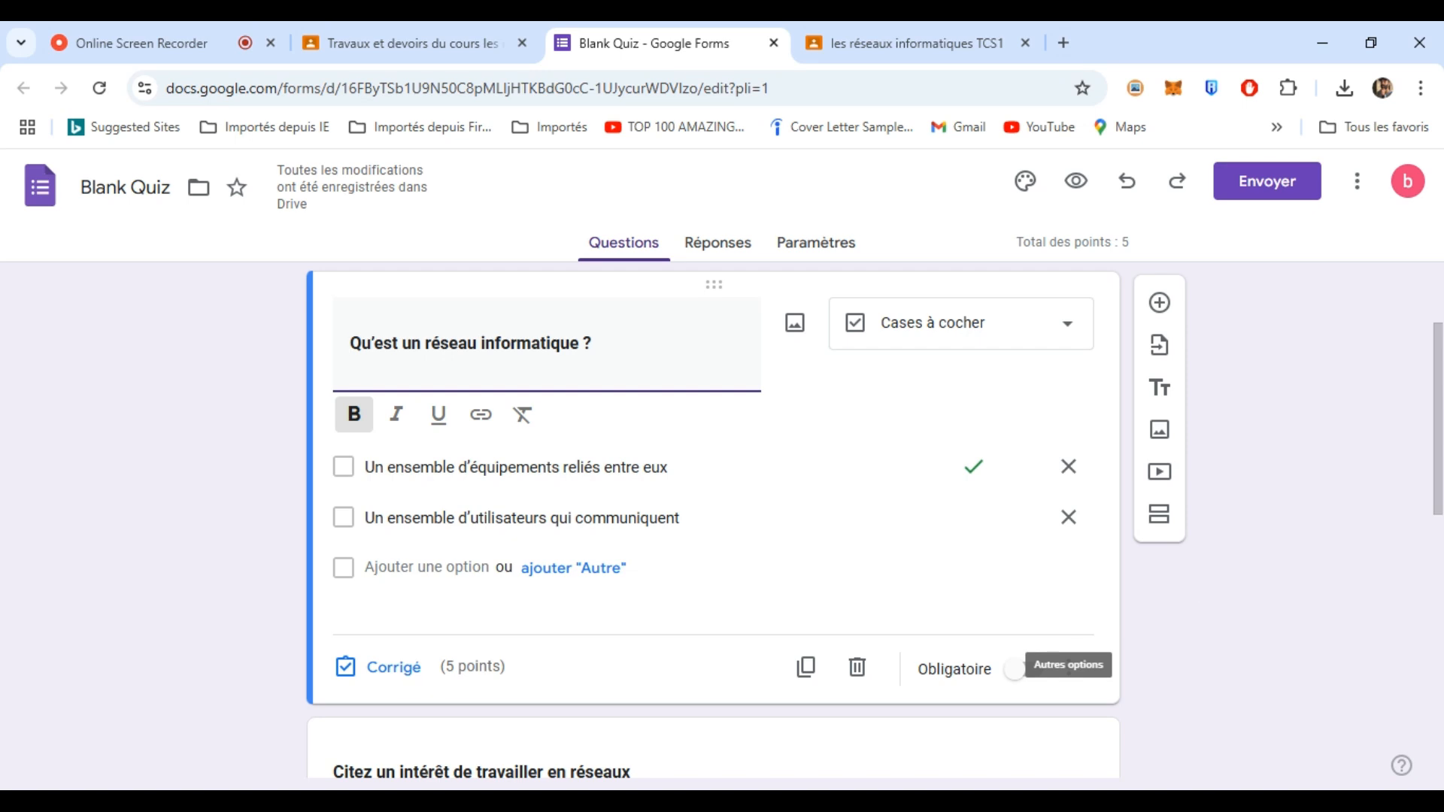
# - Make the "Citez un intérêt" question worth 5 points with the data-sharing answer correct
pyautogui.scroll(-4, 1438, 421)
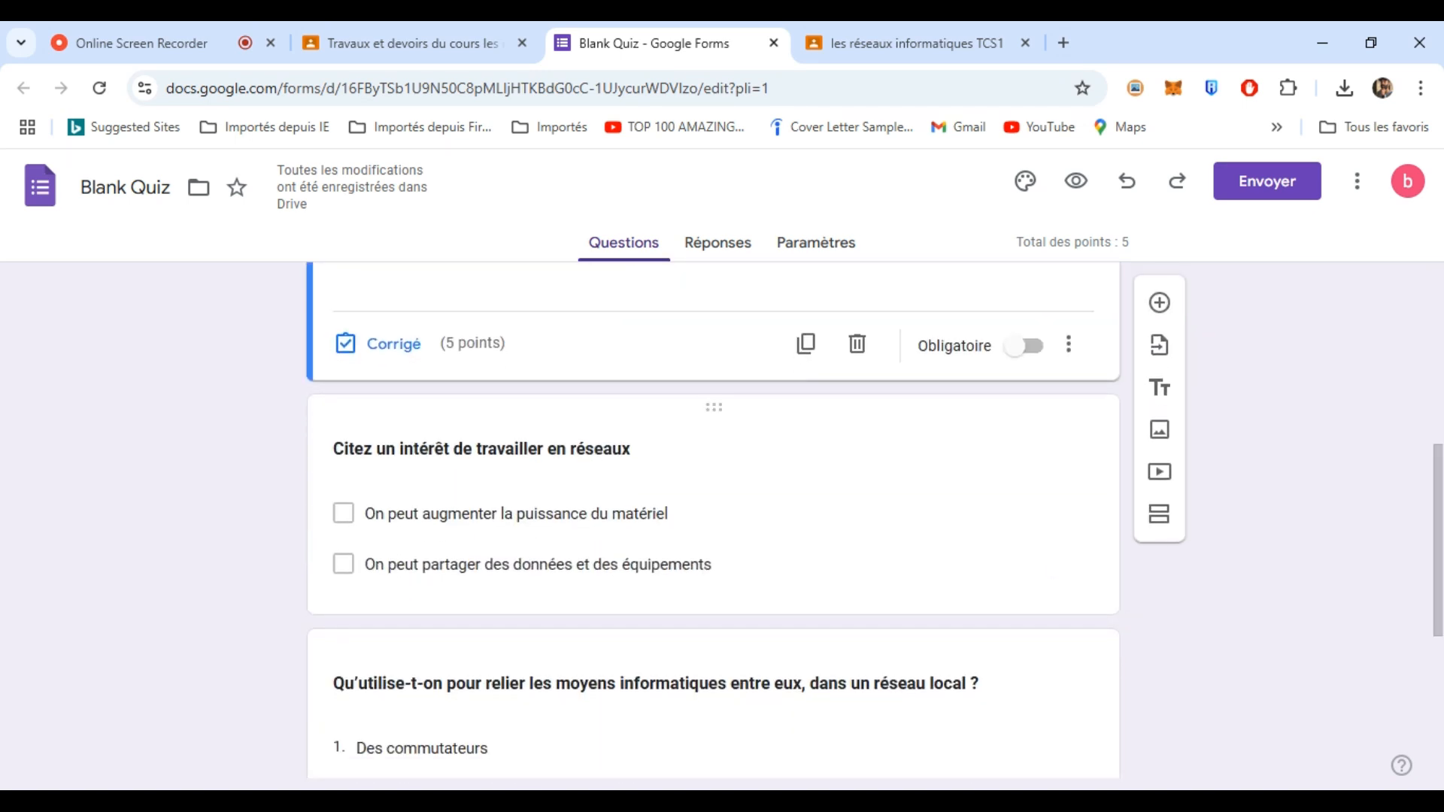
pyautogui.click(1017, 577)
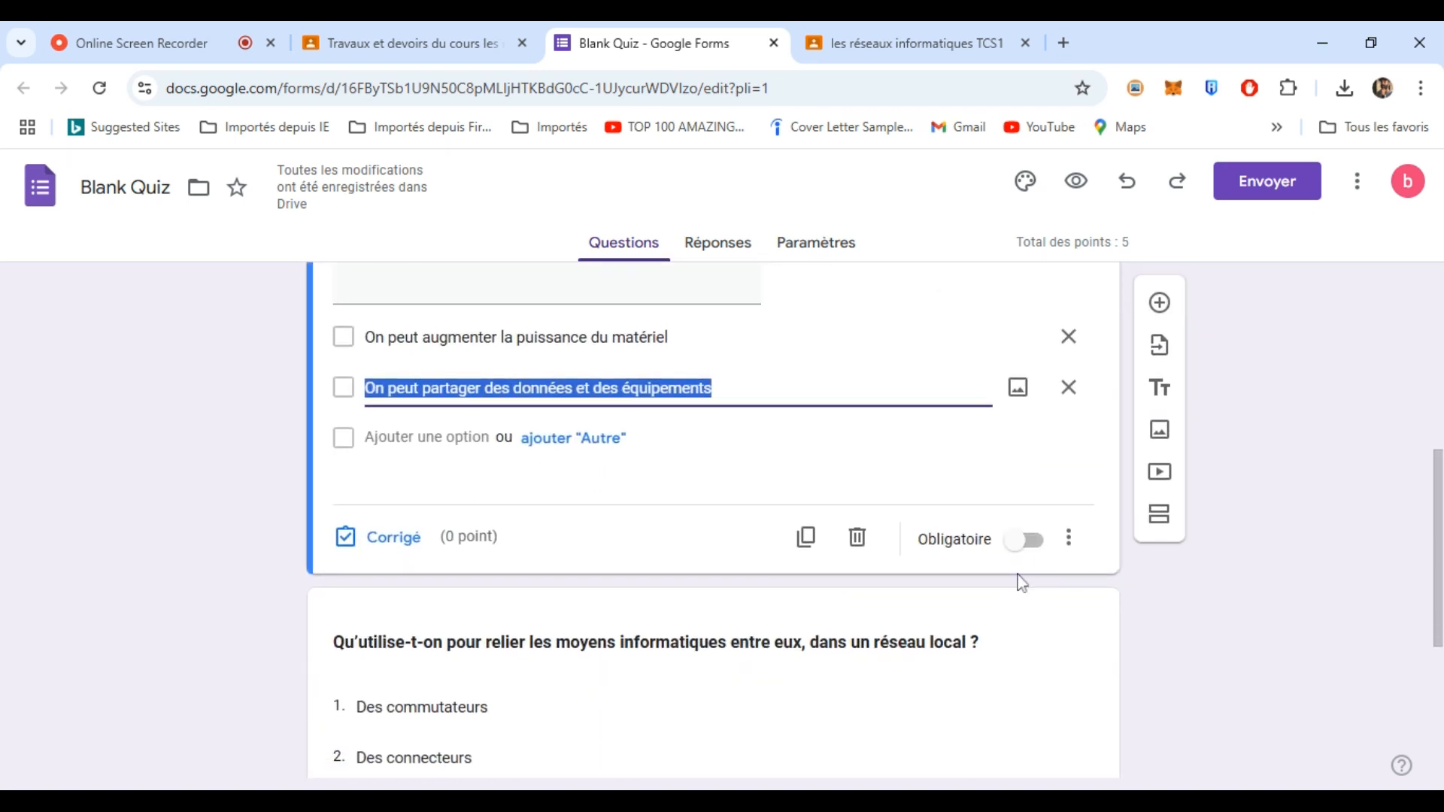
pyautogui.click(389, 537)
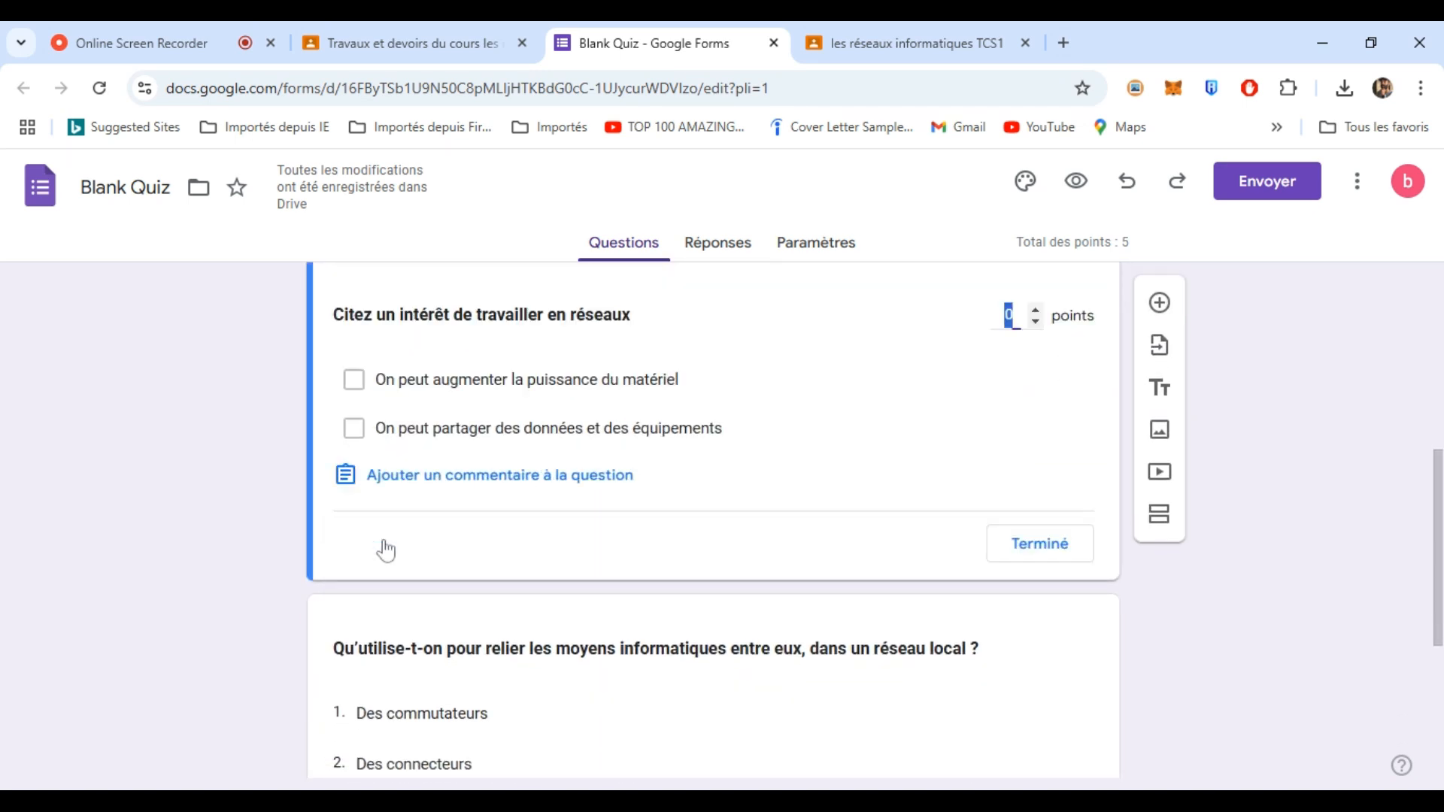
pyautogui.click(1036, 309)
pyautogui.click(1037, 310)
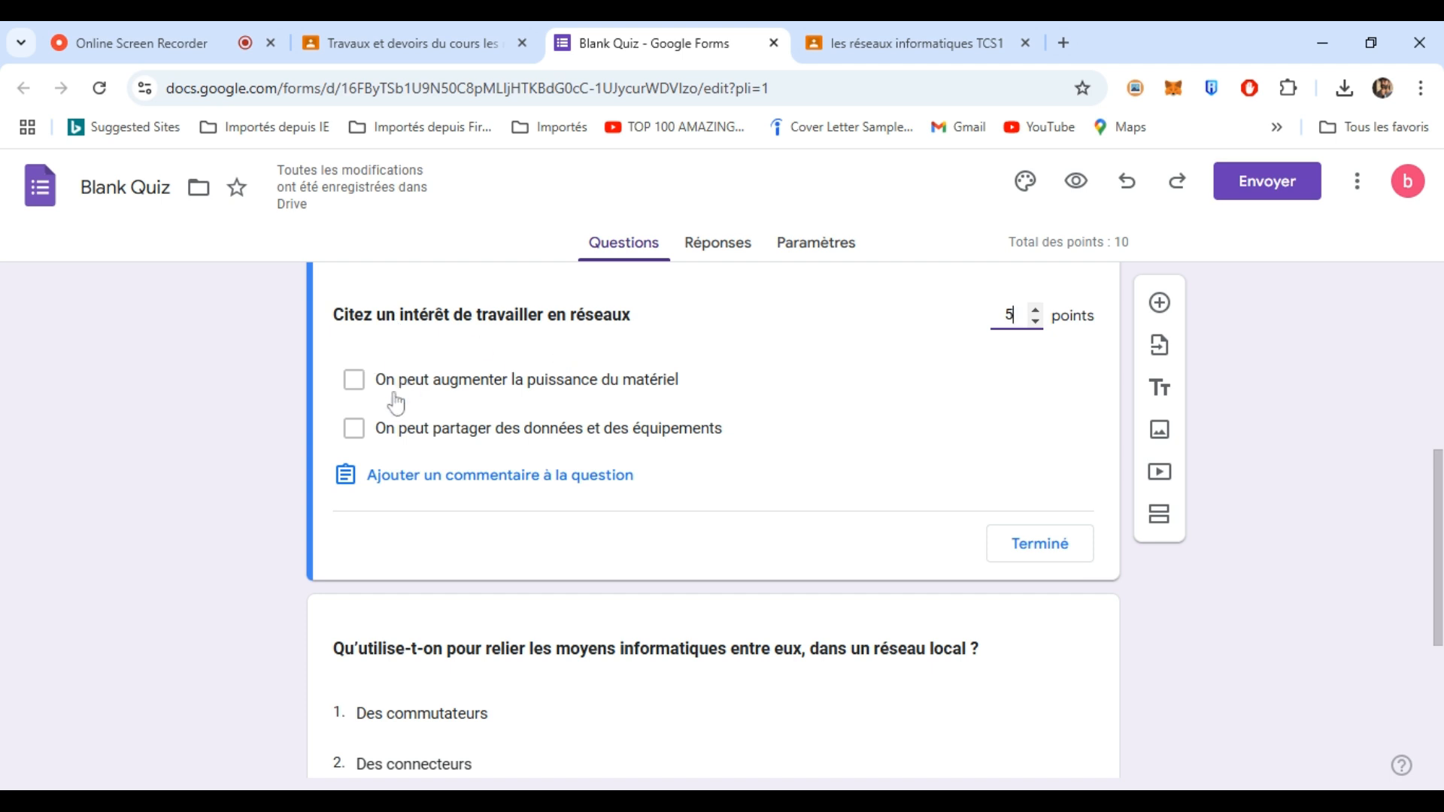
pyautogui.click(354, 430)
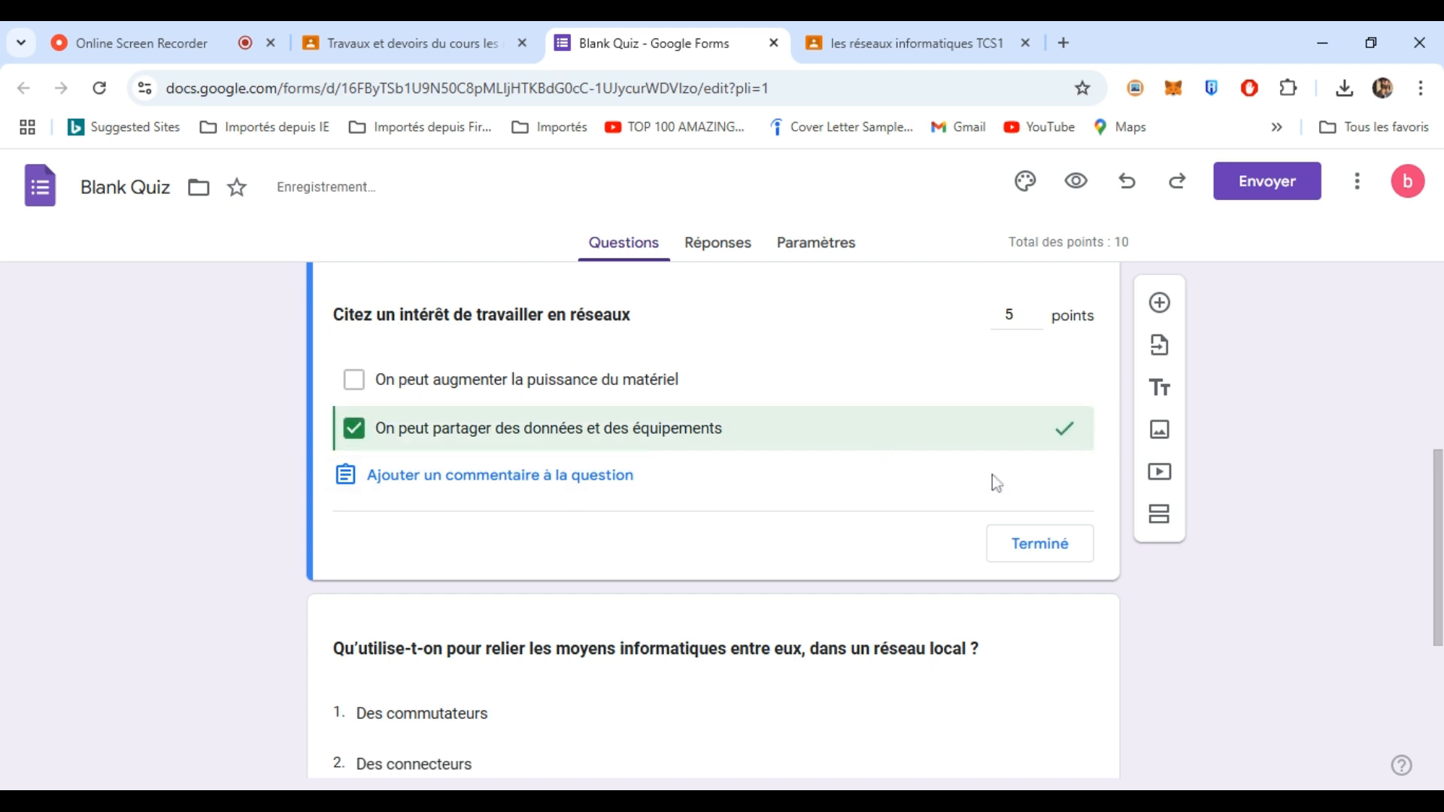
pyautogui.click(1024, 545)
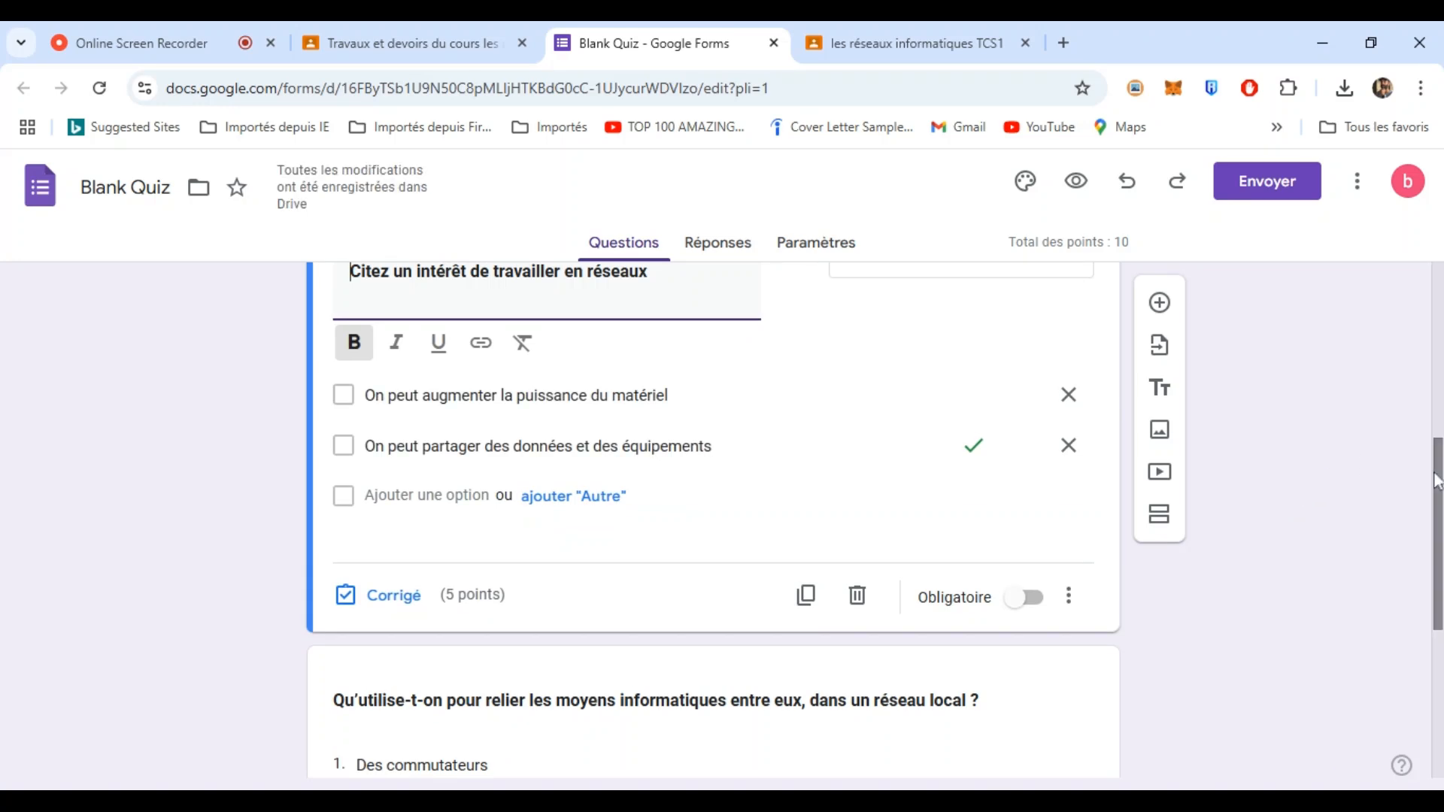
pyautogui.scroll(-2, 1406, 448)
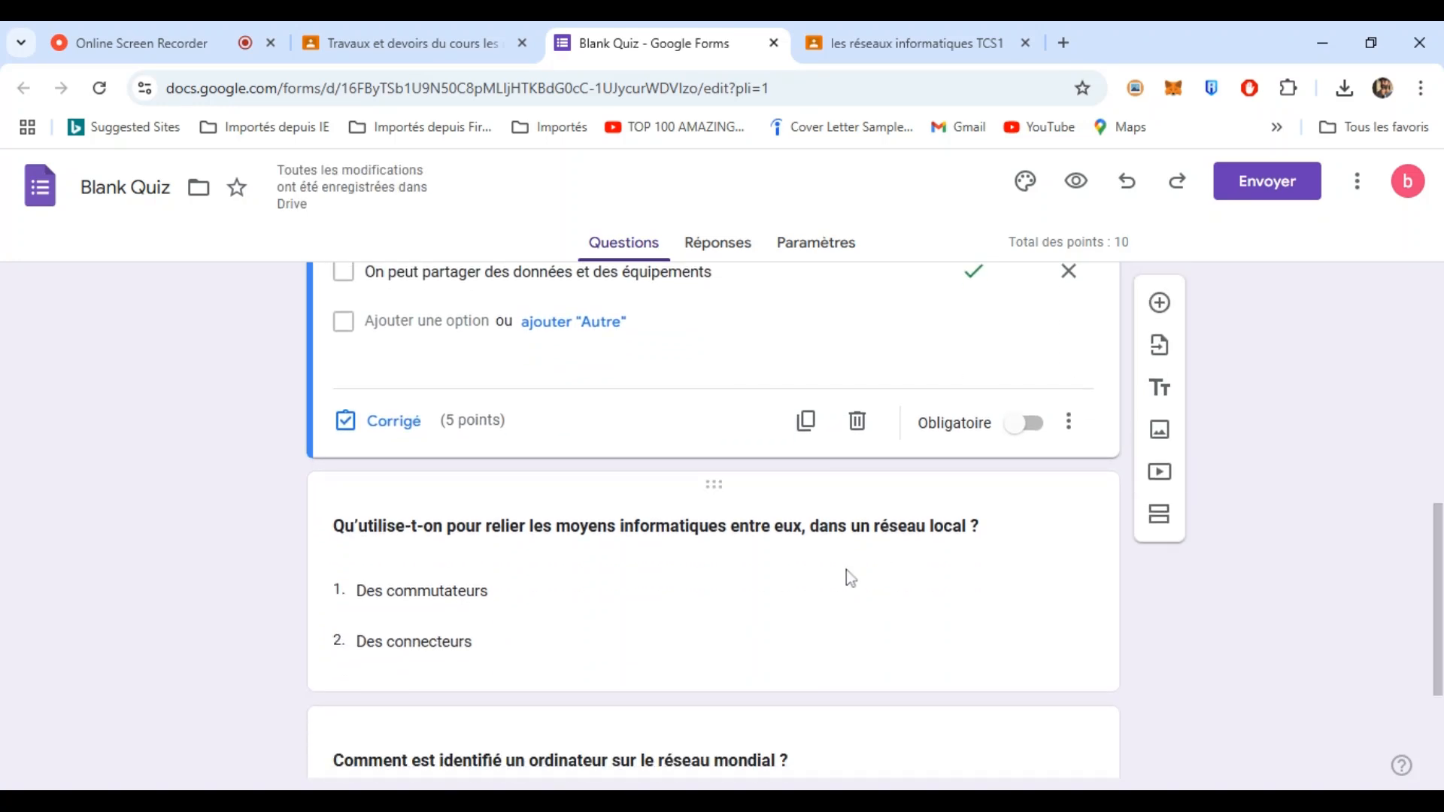
# - Make the local-network question worth 5 points with "Des commutateurs" correct
pyautogui.click(846, 571)
pyautogui.click(382, 716)
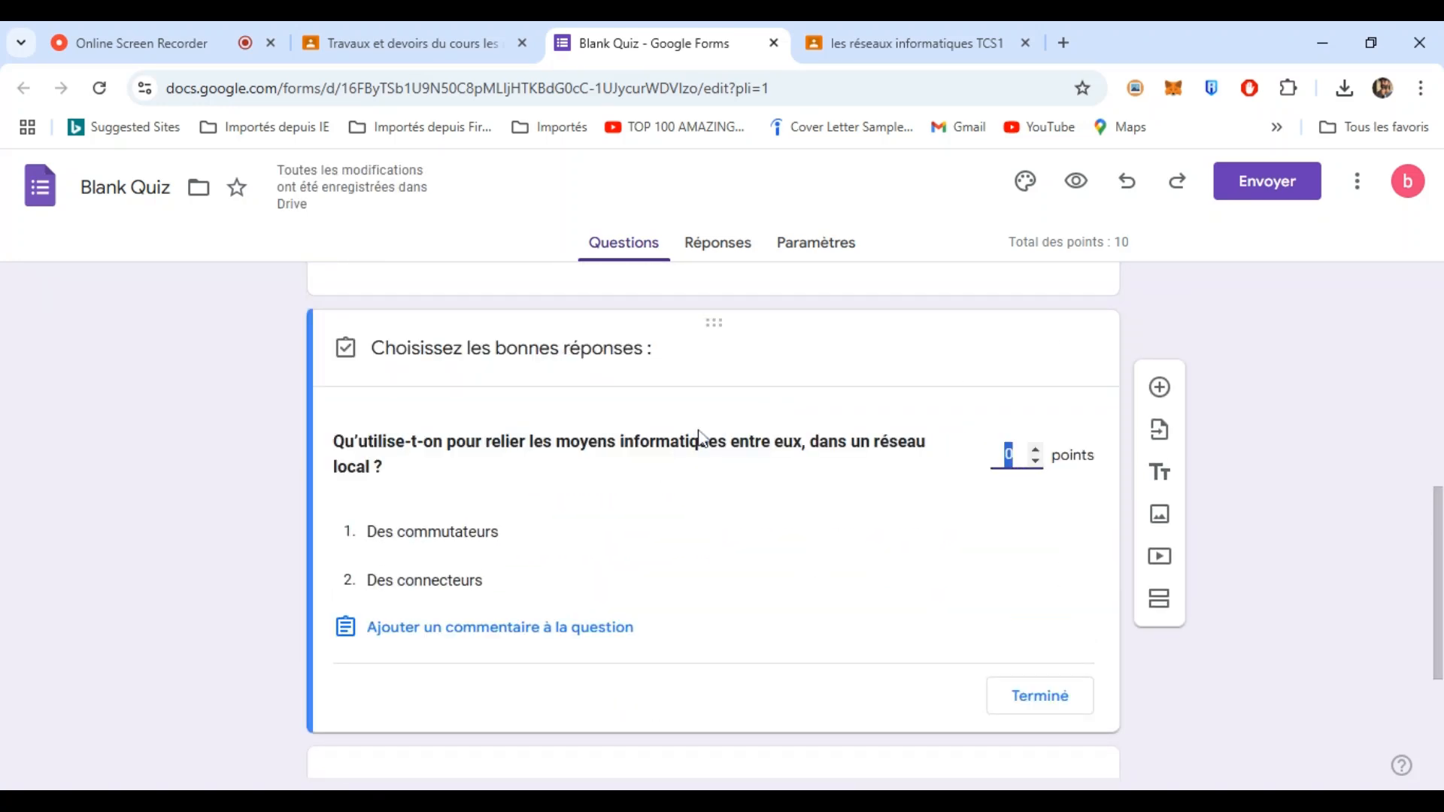
pyautogui.doubleClick(1037, 449)
pyautogui.click(1036, 450)
pyautogui.click(540, 536)
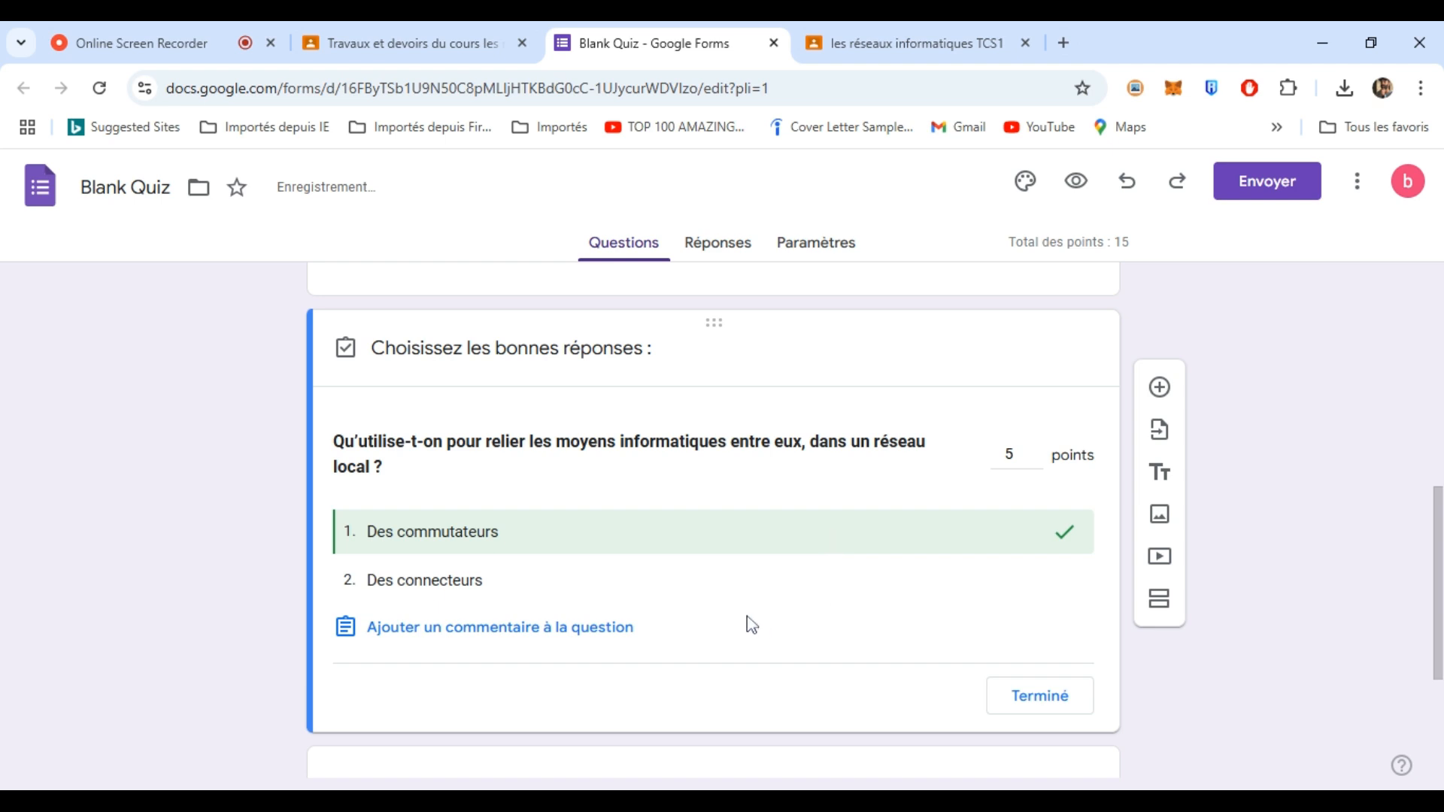
pyautogui.click(1047, 697)
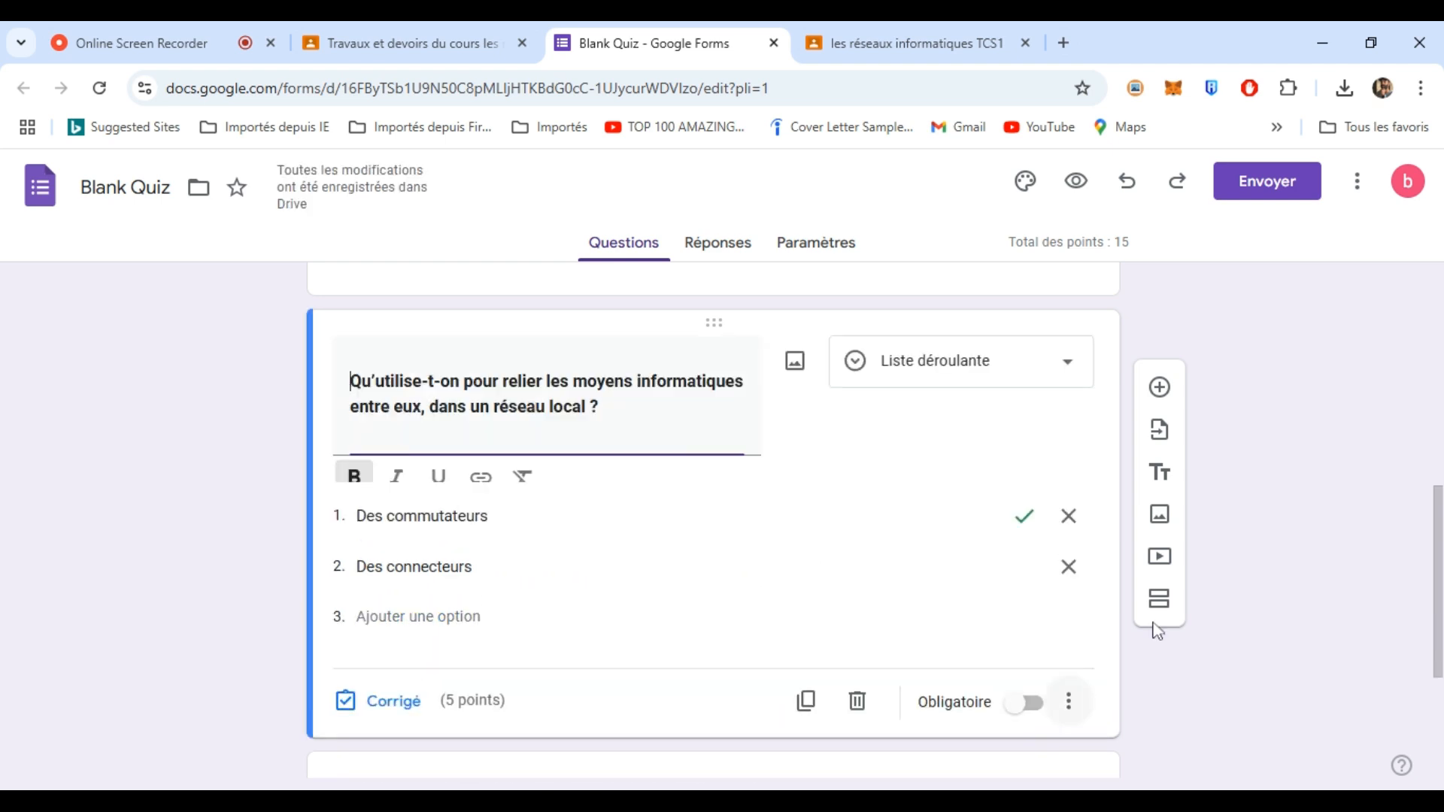
# - Make the identification question worth 5 points with "Par une adresse IP" correct
pyautogui.scroll(-4, 910, 651)
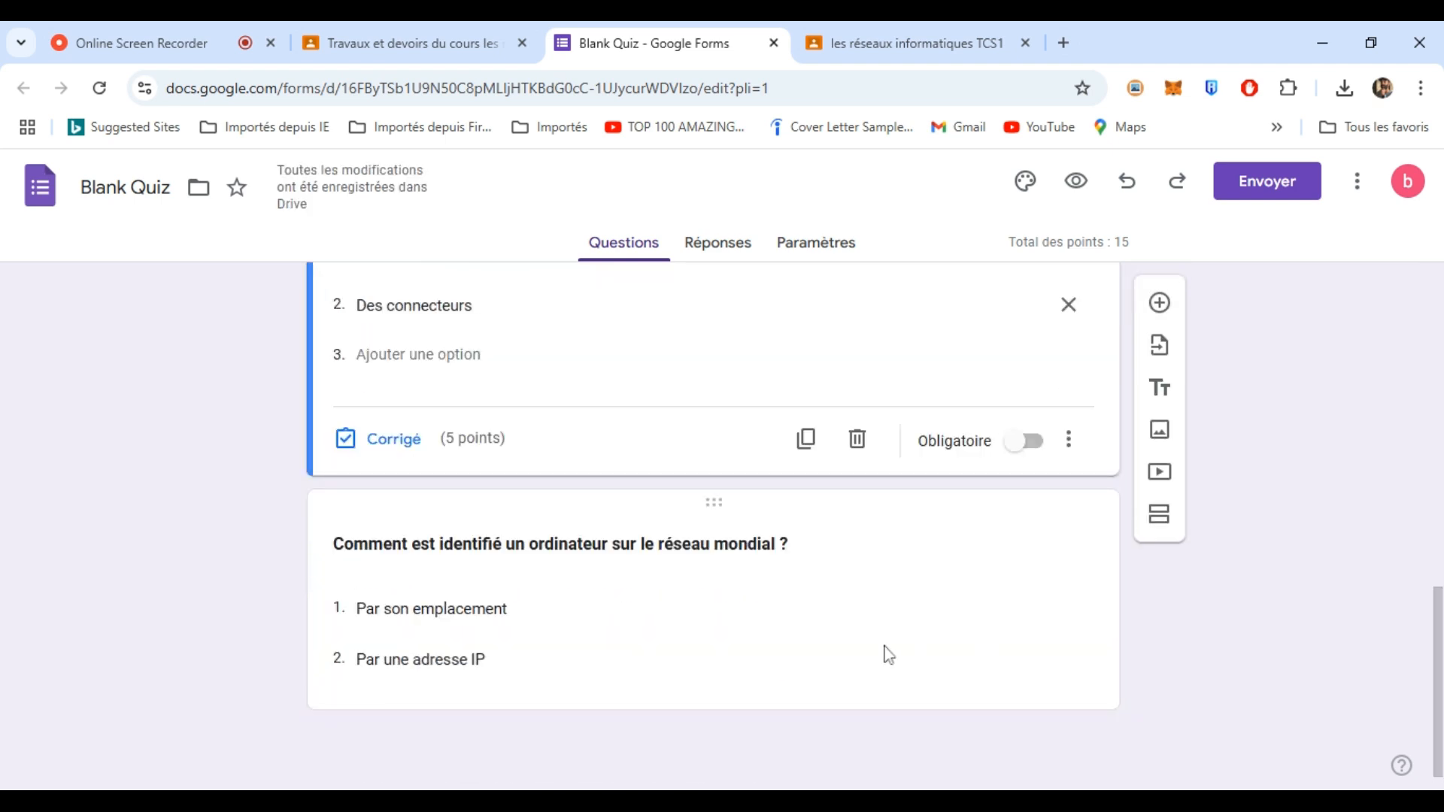
pyautogui.click(802, 652)
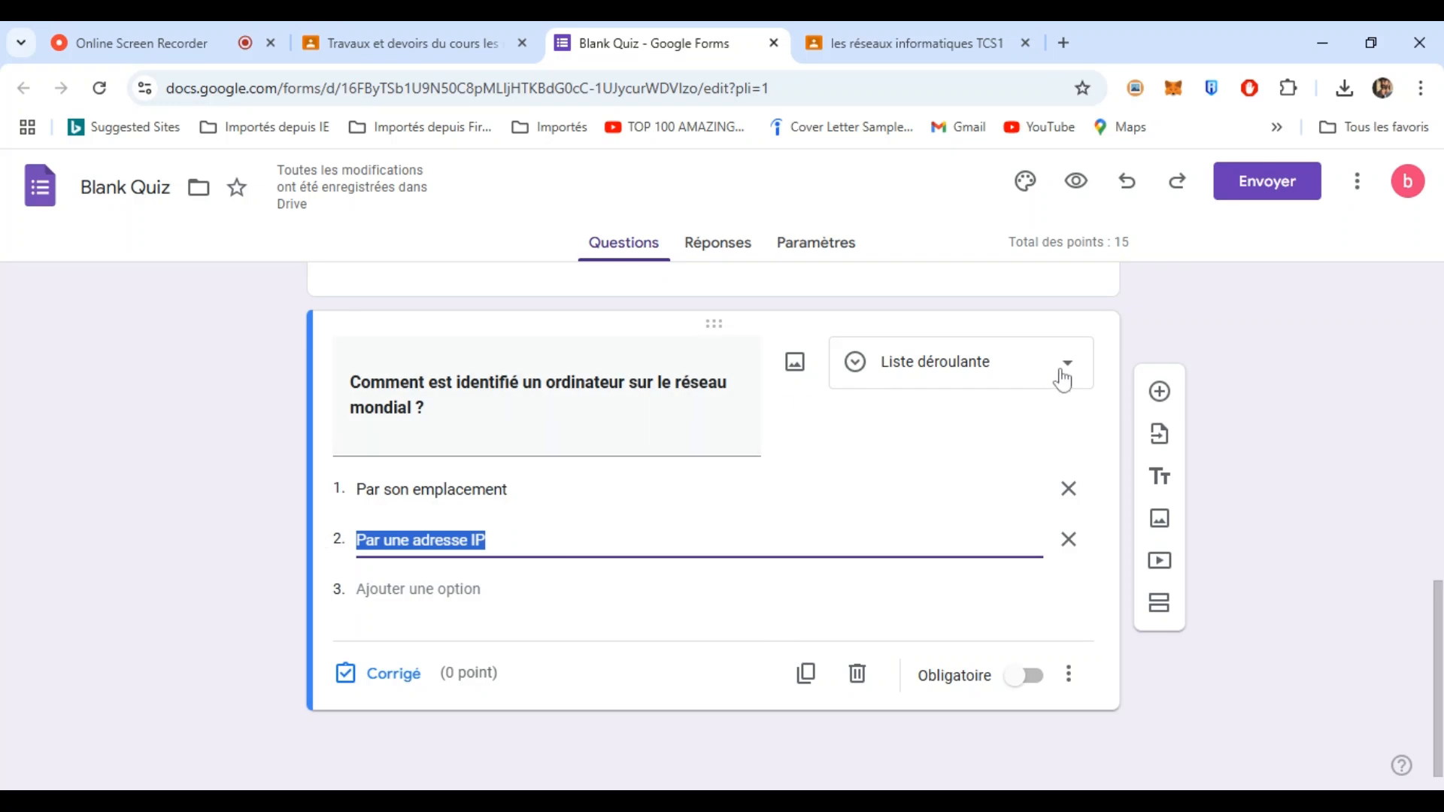
pyautogui.click(383, 675)
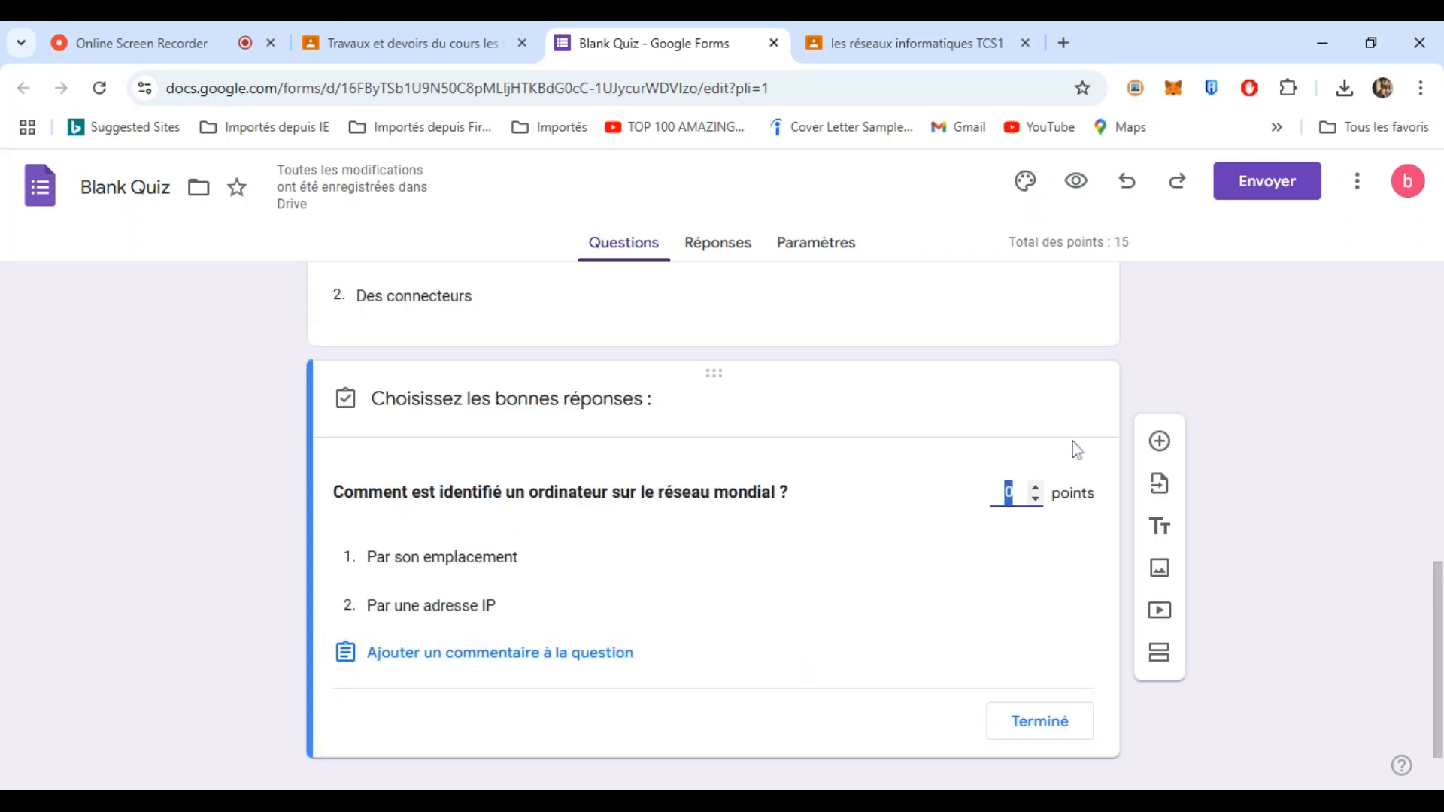
pyautogui.click(1035, 488)
pyautogui.click(1036, 487)
pyautogui.click(1035, 487)
pyautogui.click(1035, 489)
pyautogui.click(490, 613)
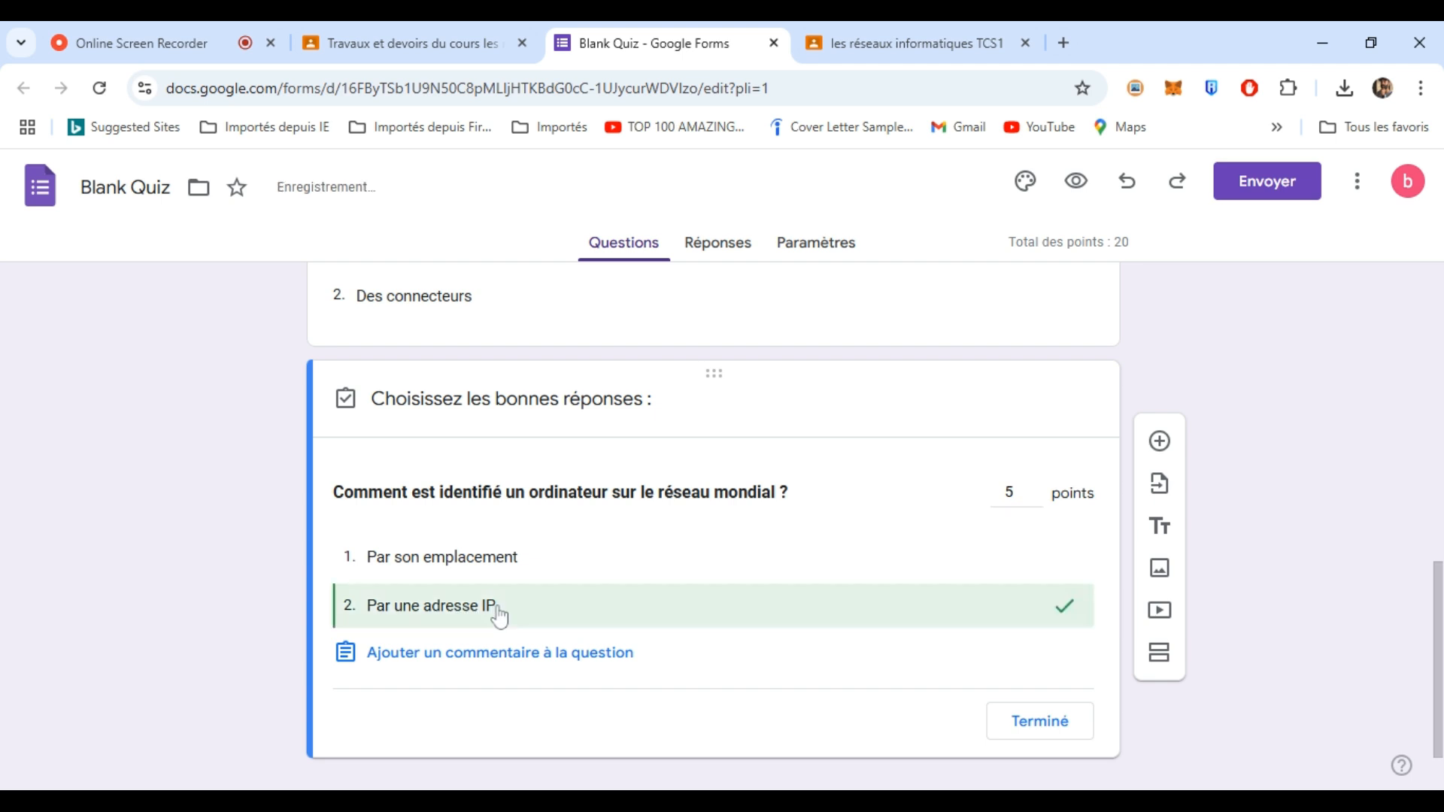
pyautogui.click(1053, 719)
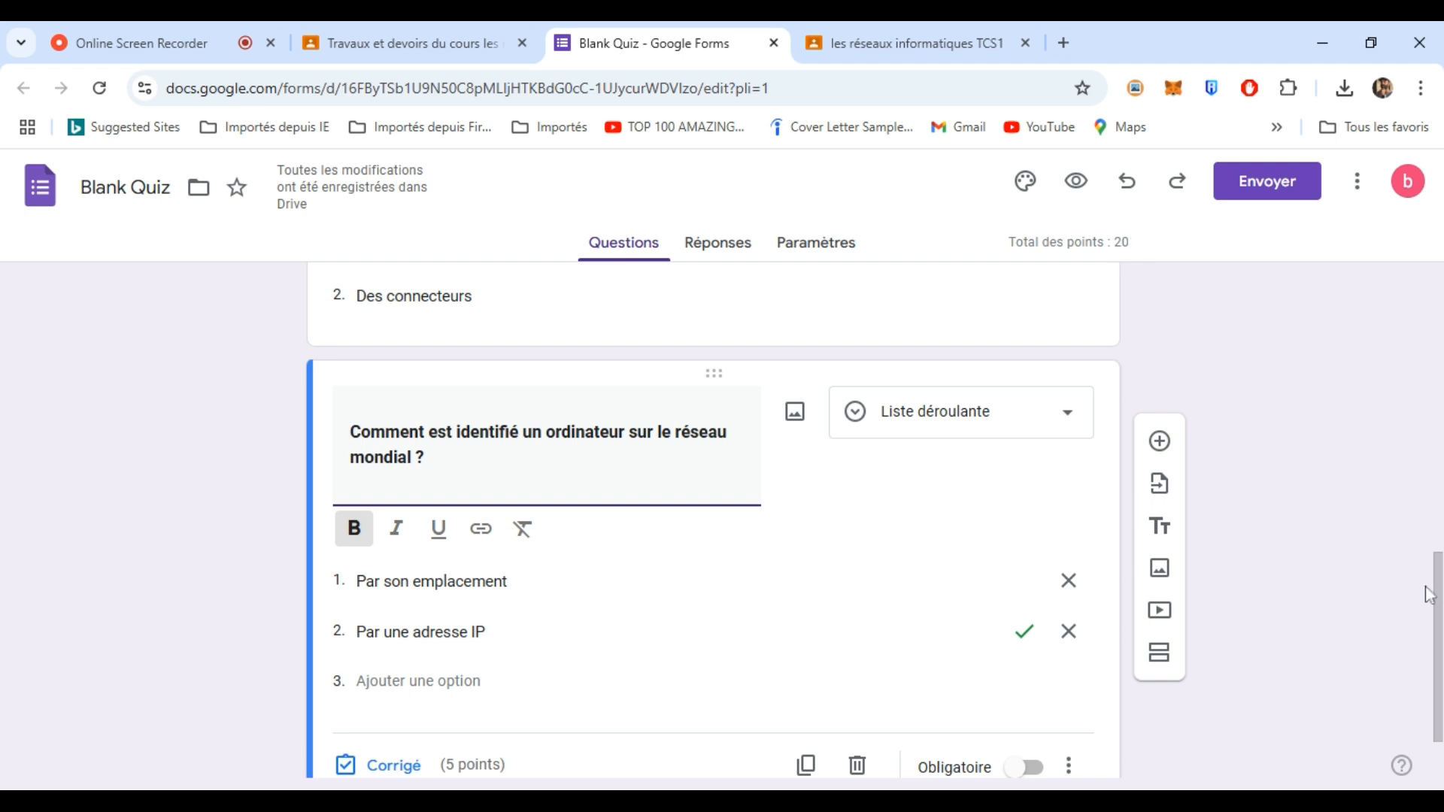
pyautogui.scroll(-1, 1418, 464)
pyautogui.scroll(6, 1417, 464)
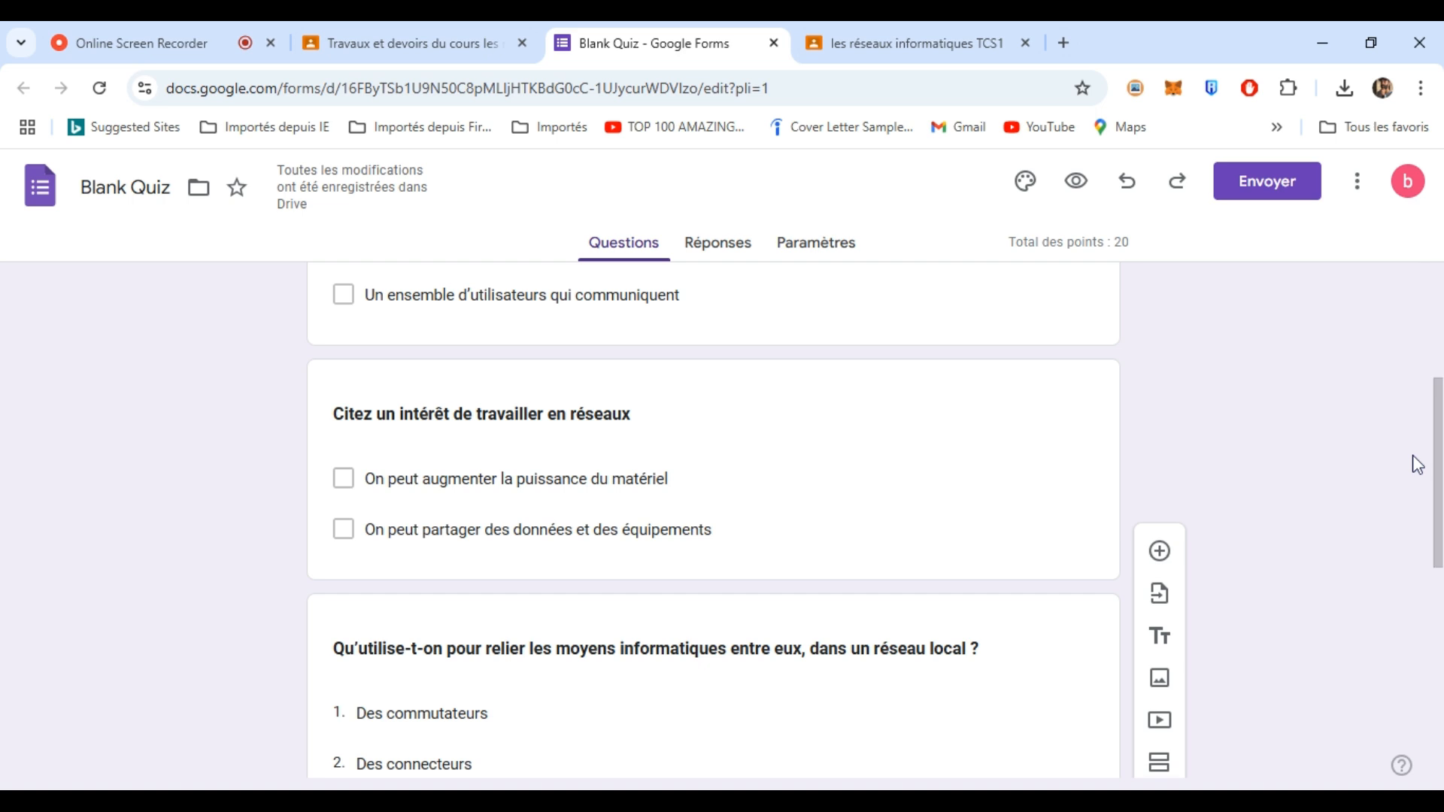
# - Set the Exercice assignment to 20 points, due 04/12/2024
pyautogui.click(418, 46)
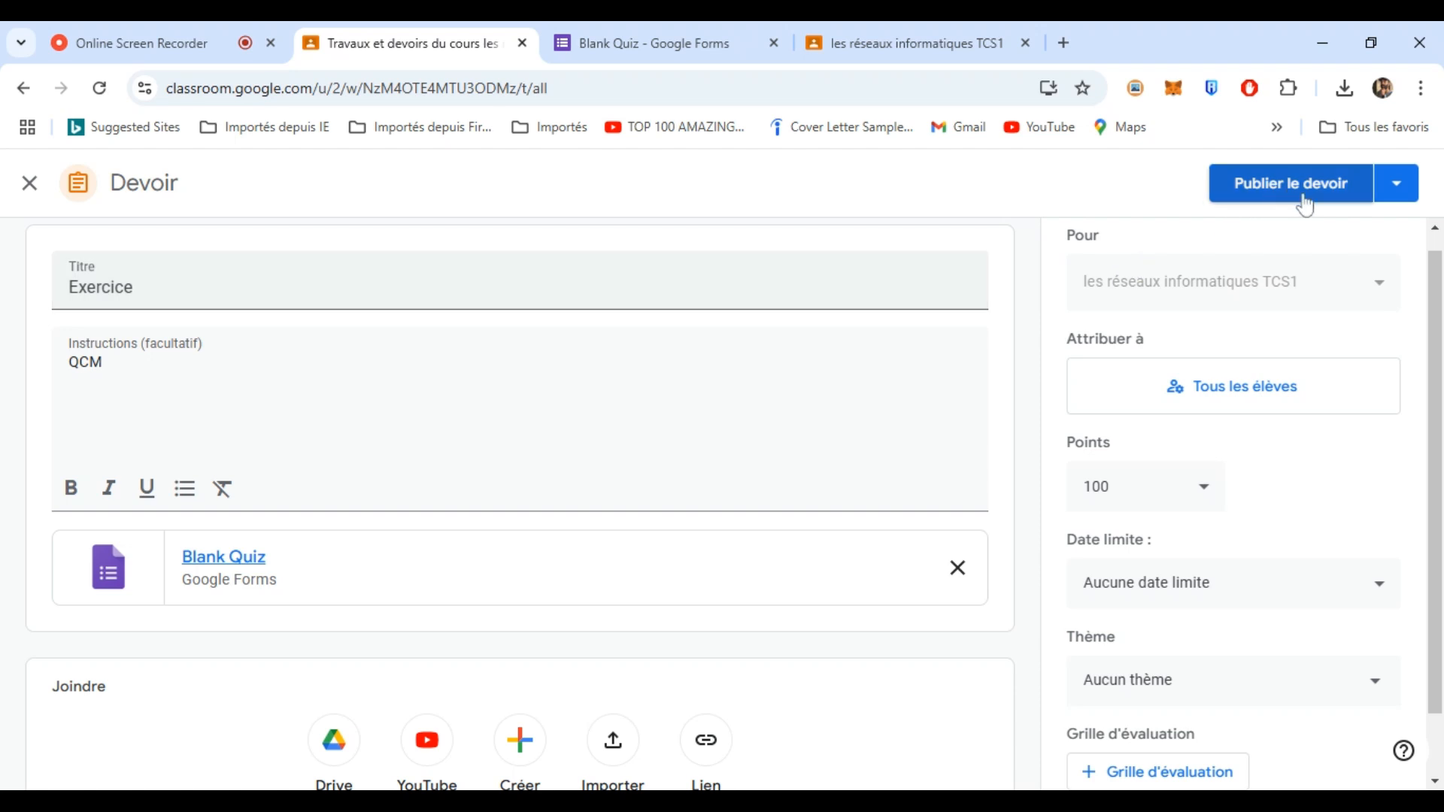
pyautogui.click(1113, 487)
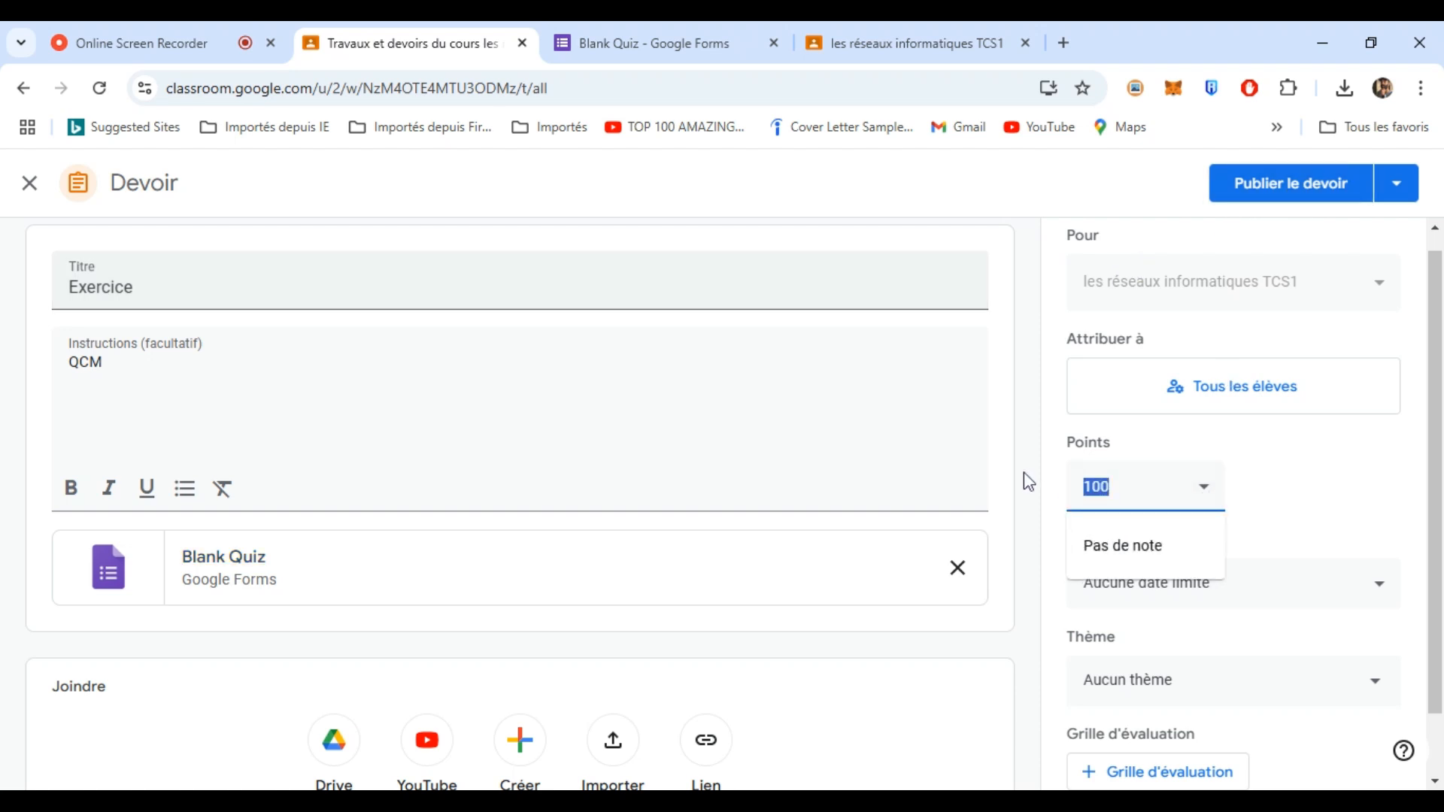
pyautogui.write('20')
pyautogui.moveTo(1438, 388); pyautogui.dragTo(1437, 462)
pyautogui.click(1230, 524)
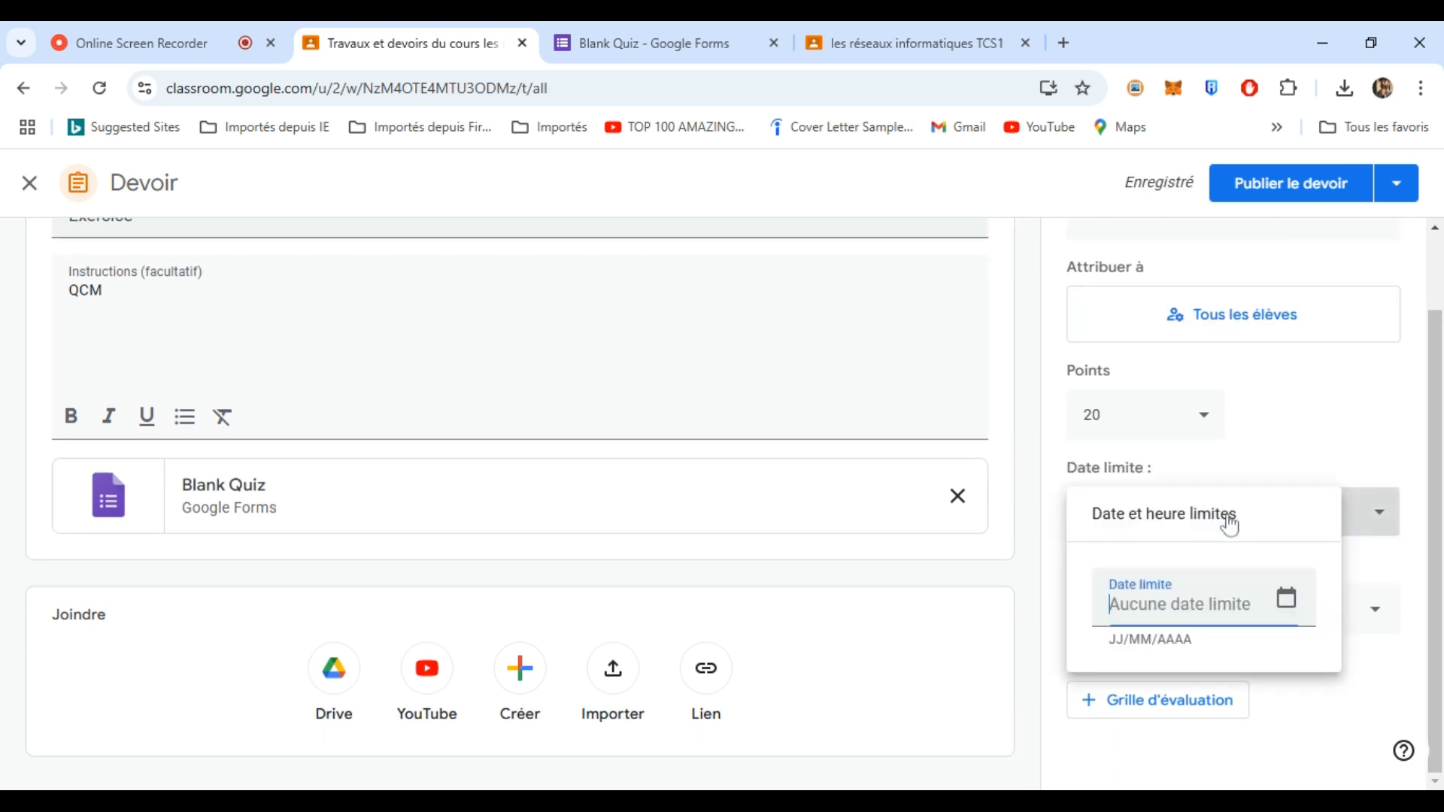
pyautogui.click(1286, 598)
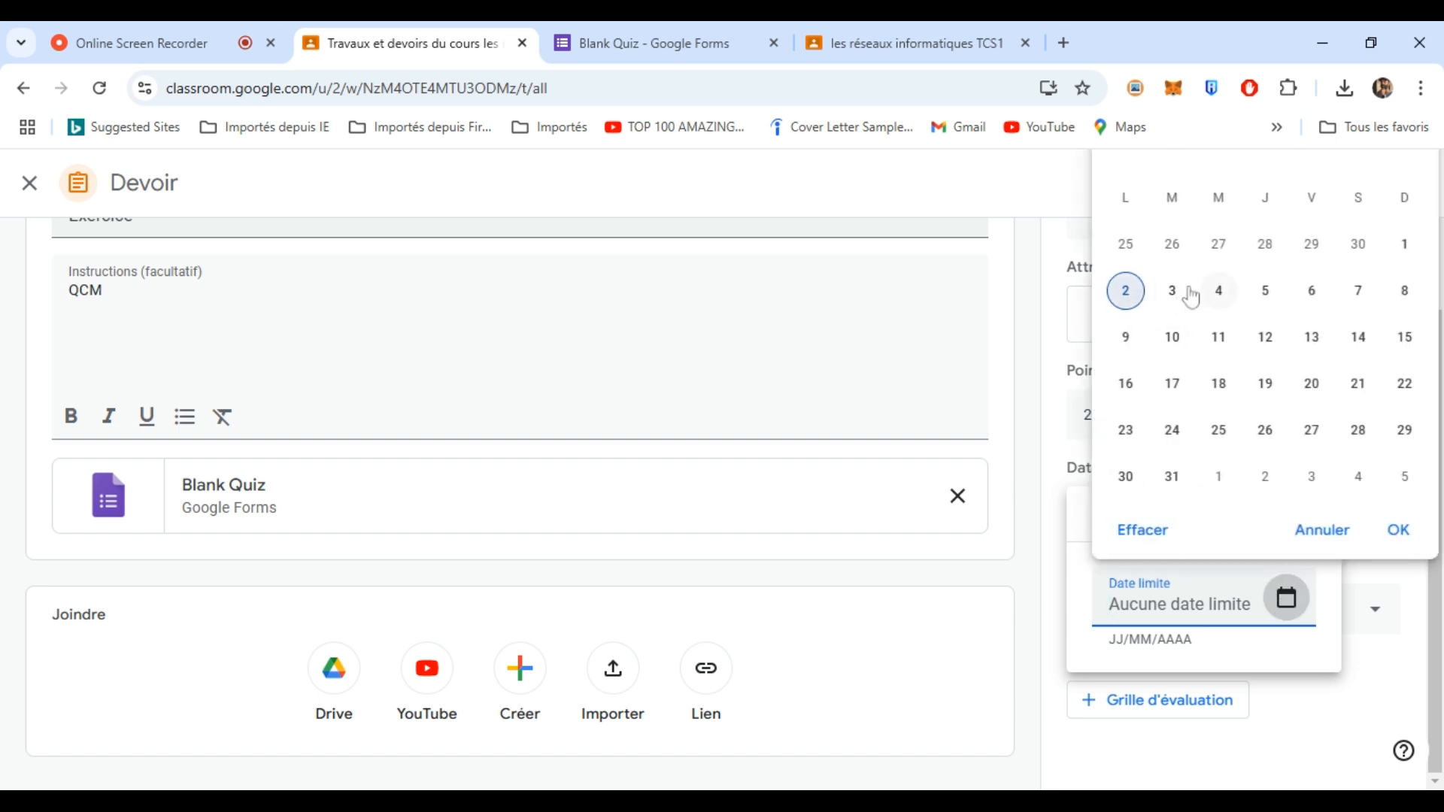
pyautogui.click(1218, 292)
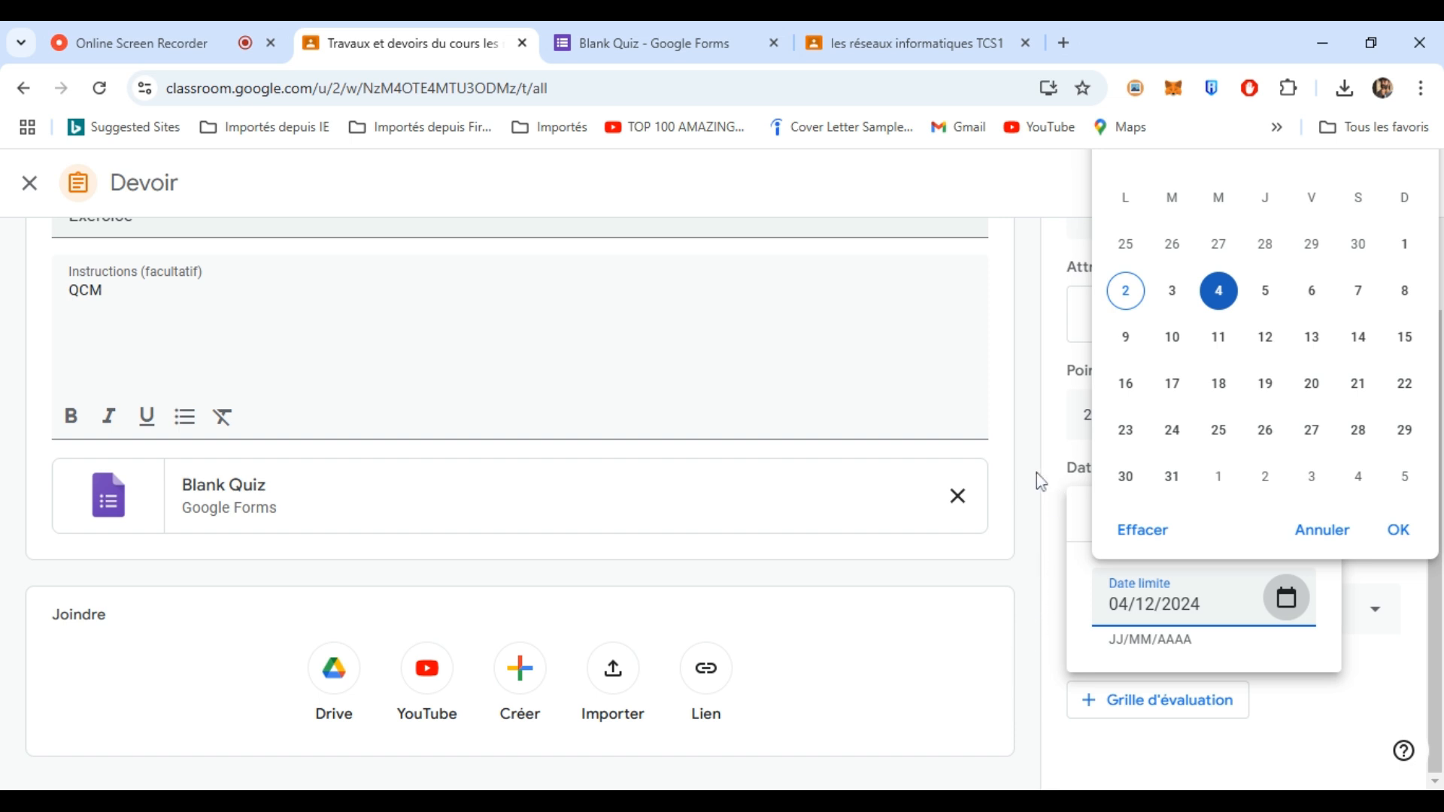
pyautogui.click(1398, 531)
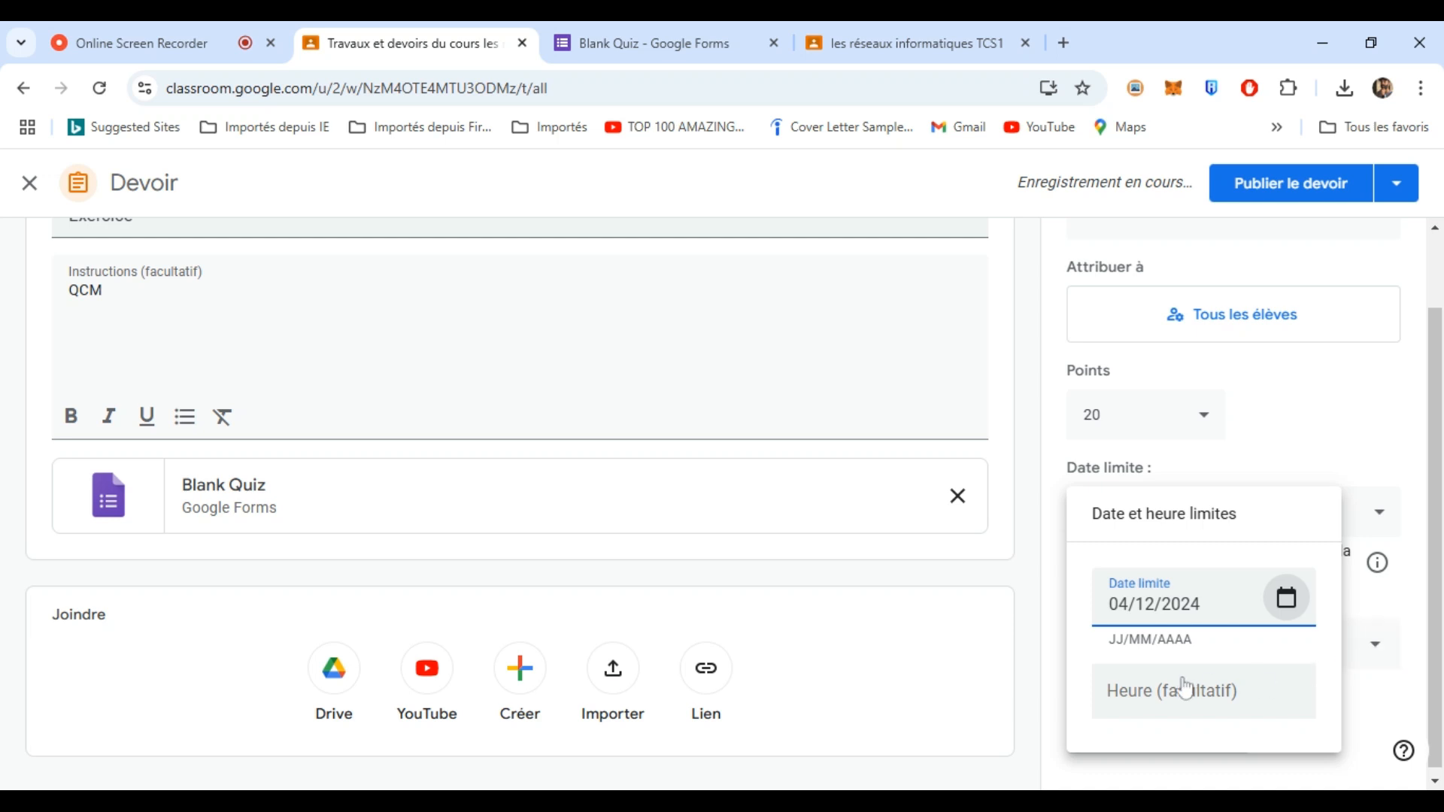
pyautogui.click(1040, 620)
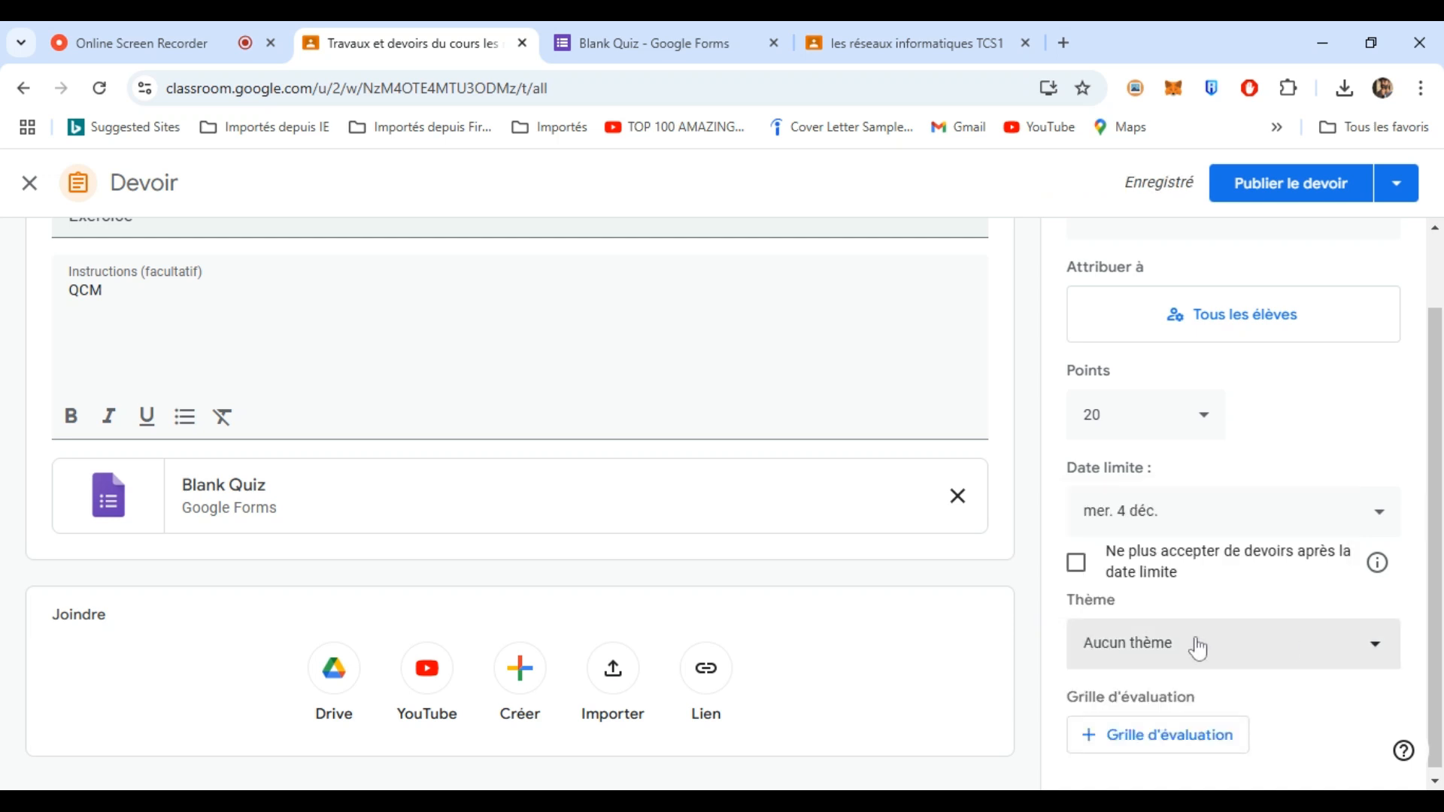
# - File it under Les Réseaux Informatiques, refuse late work, and publish the assignment
pyautogui.click(1228, 653)
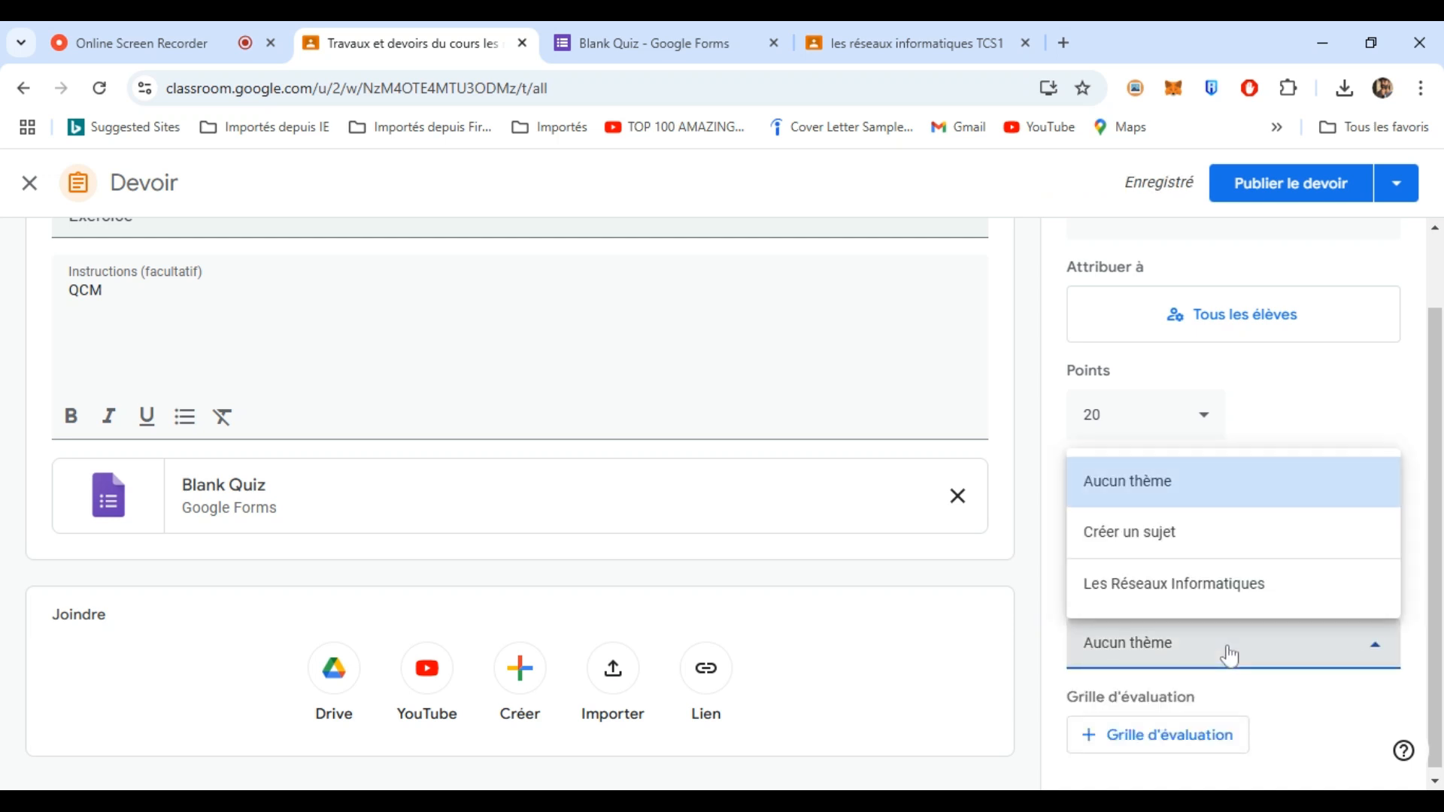
pyautogui.click(1206, 590)
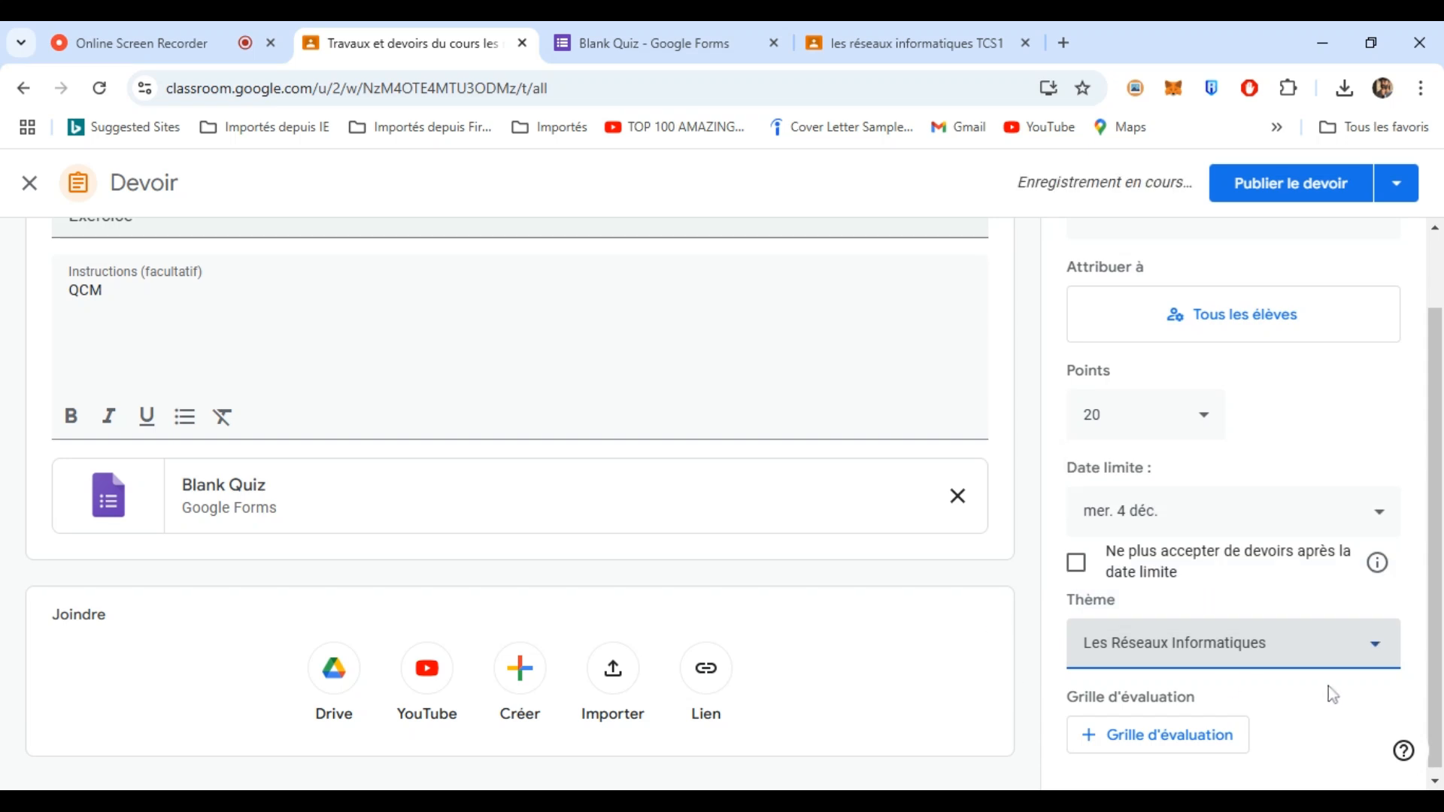
pyautogui.click(1078, 564)
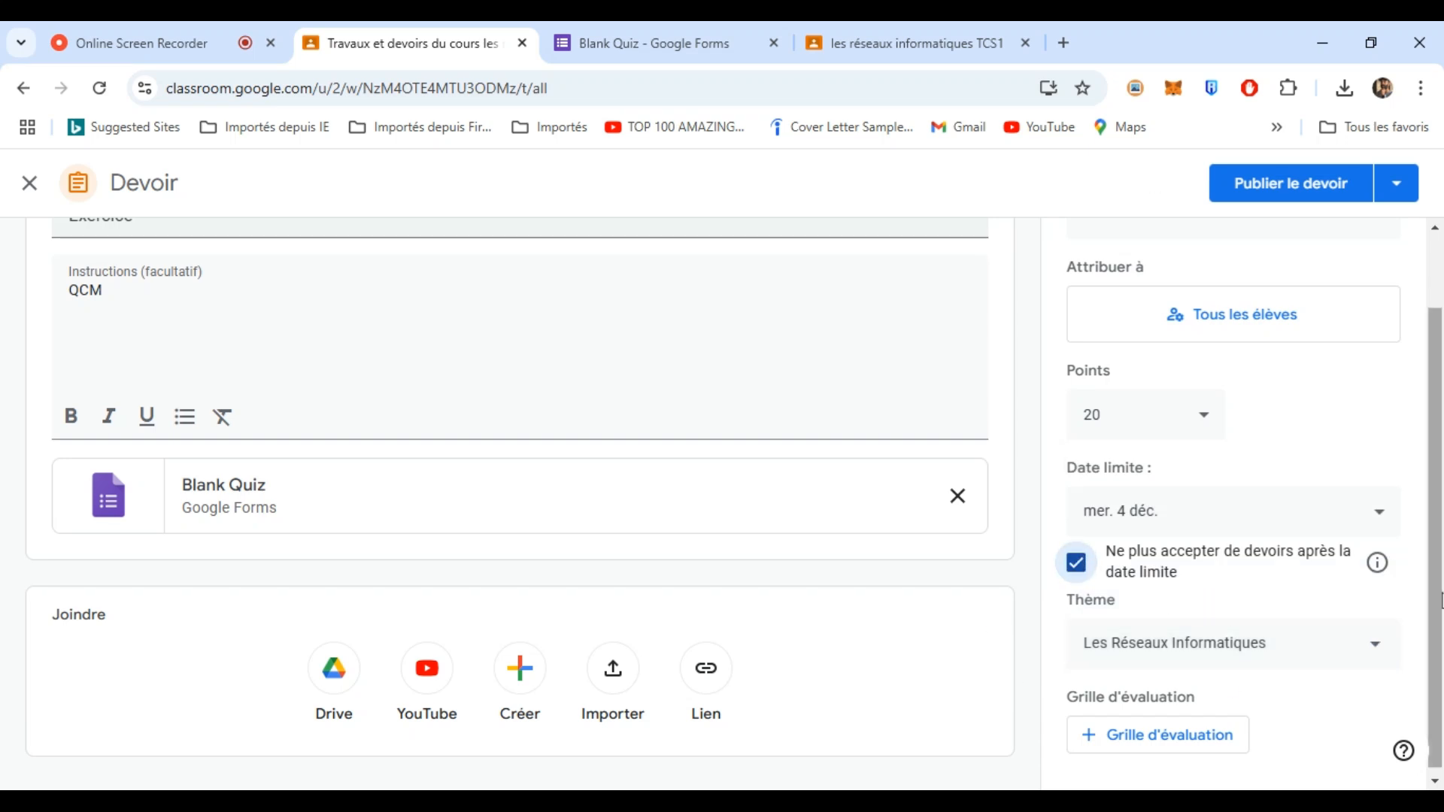
pyautogui.scroll(-1, 1431, 632)
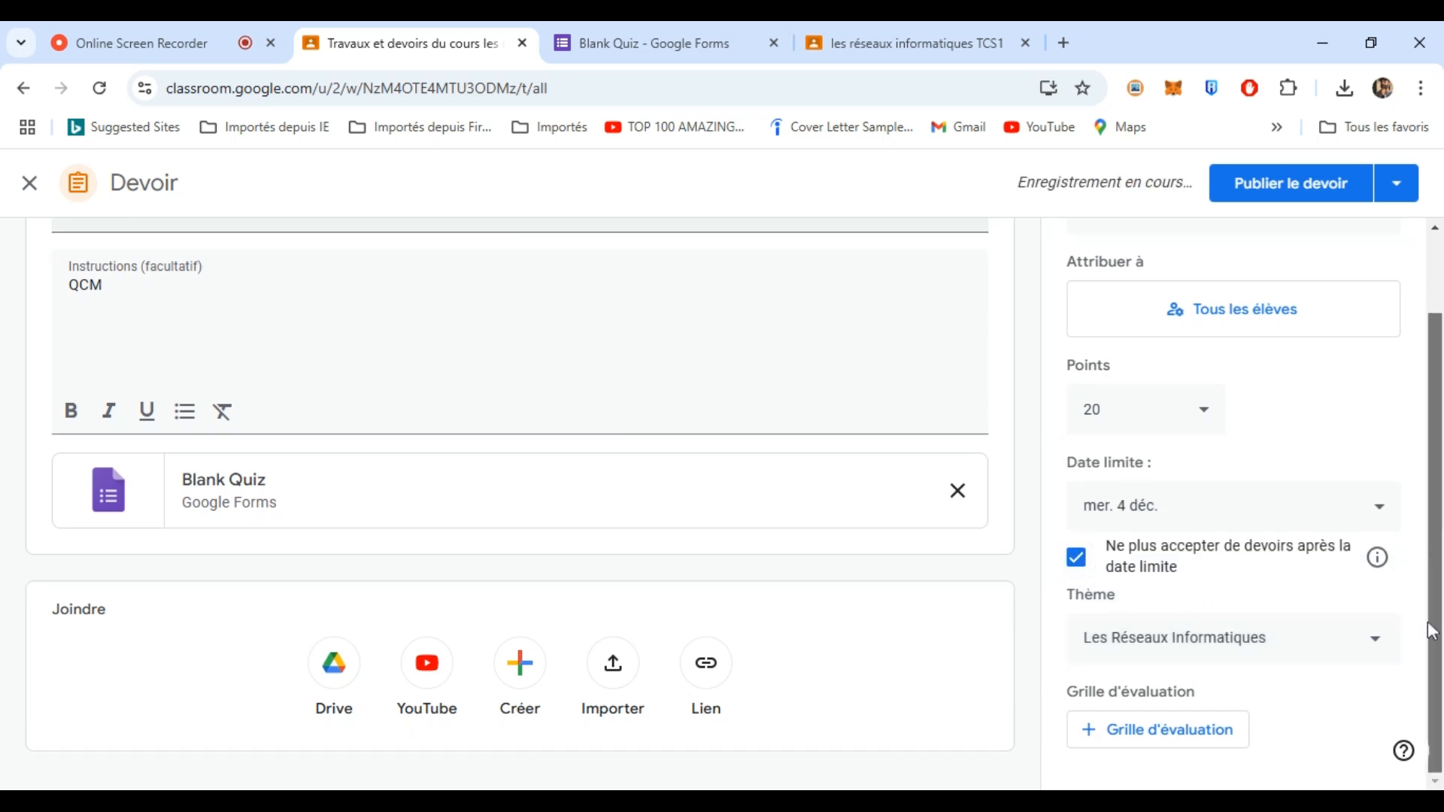
pyautogui.click(1305, 189)
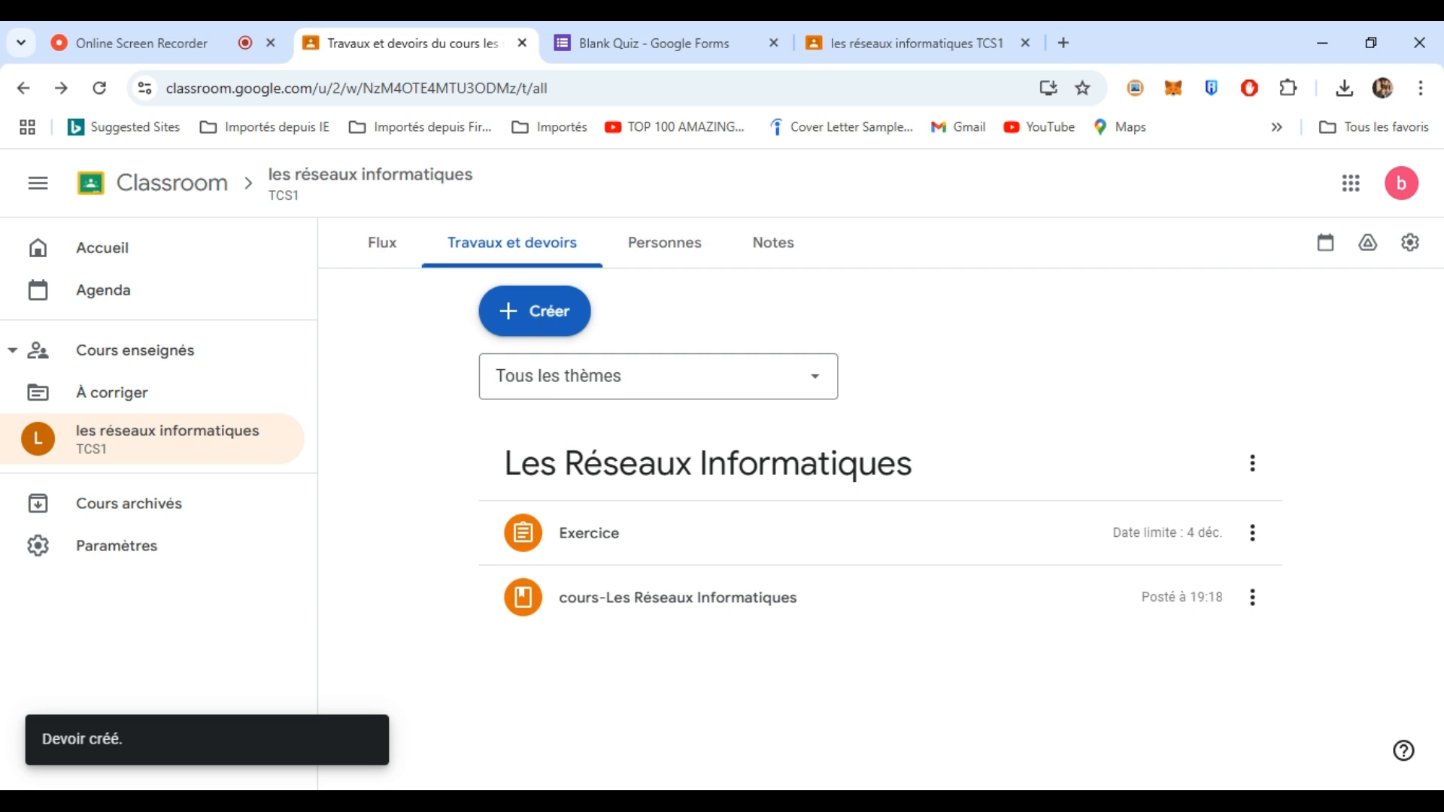
# - Create a new assignment, entering 'dev' as title and 'devoir' in the instructions
pyautogui.click(536, 311)
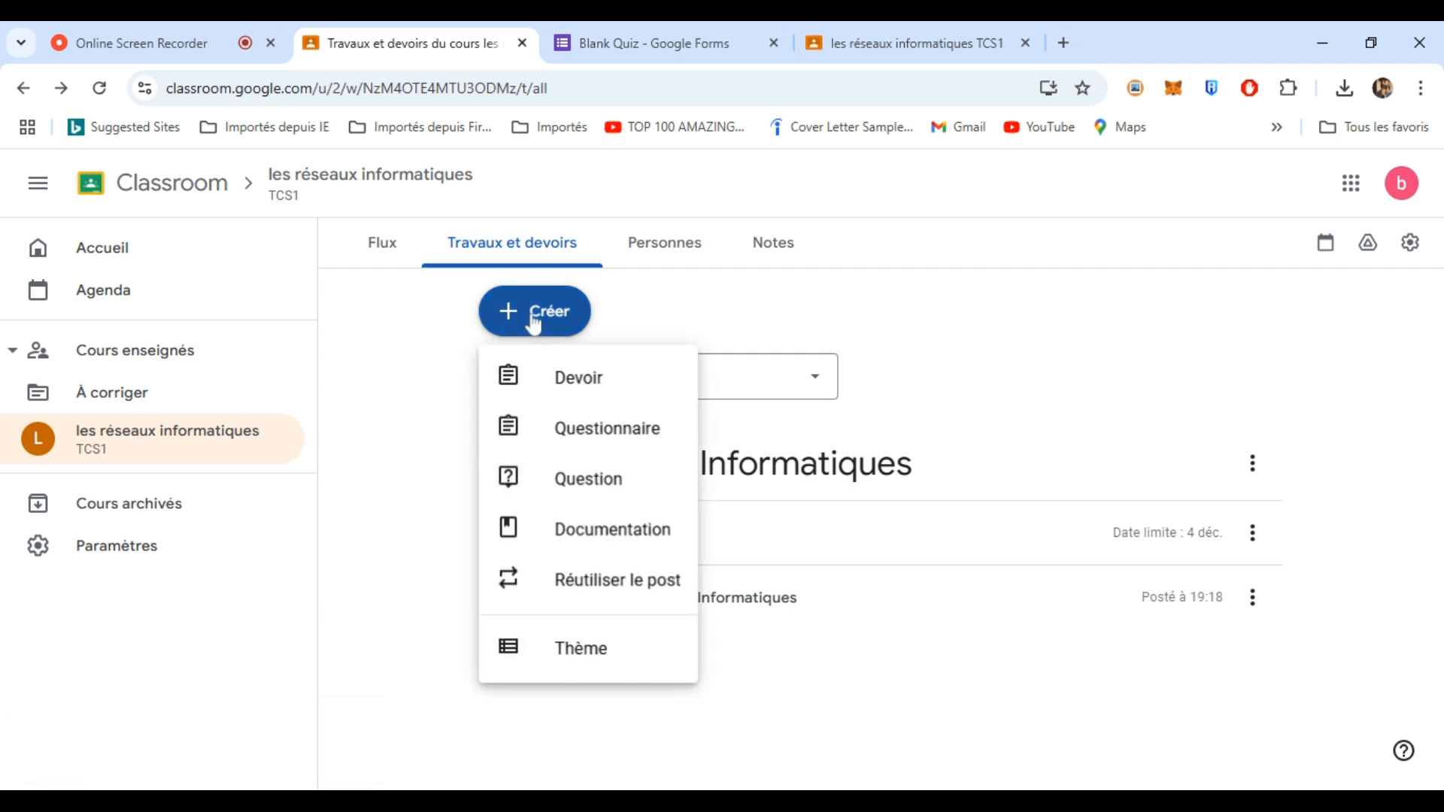
pyautogui.click(583, 387)
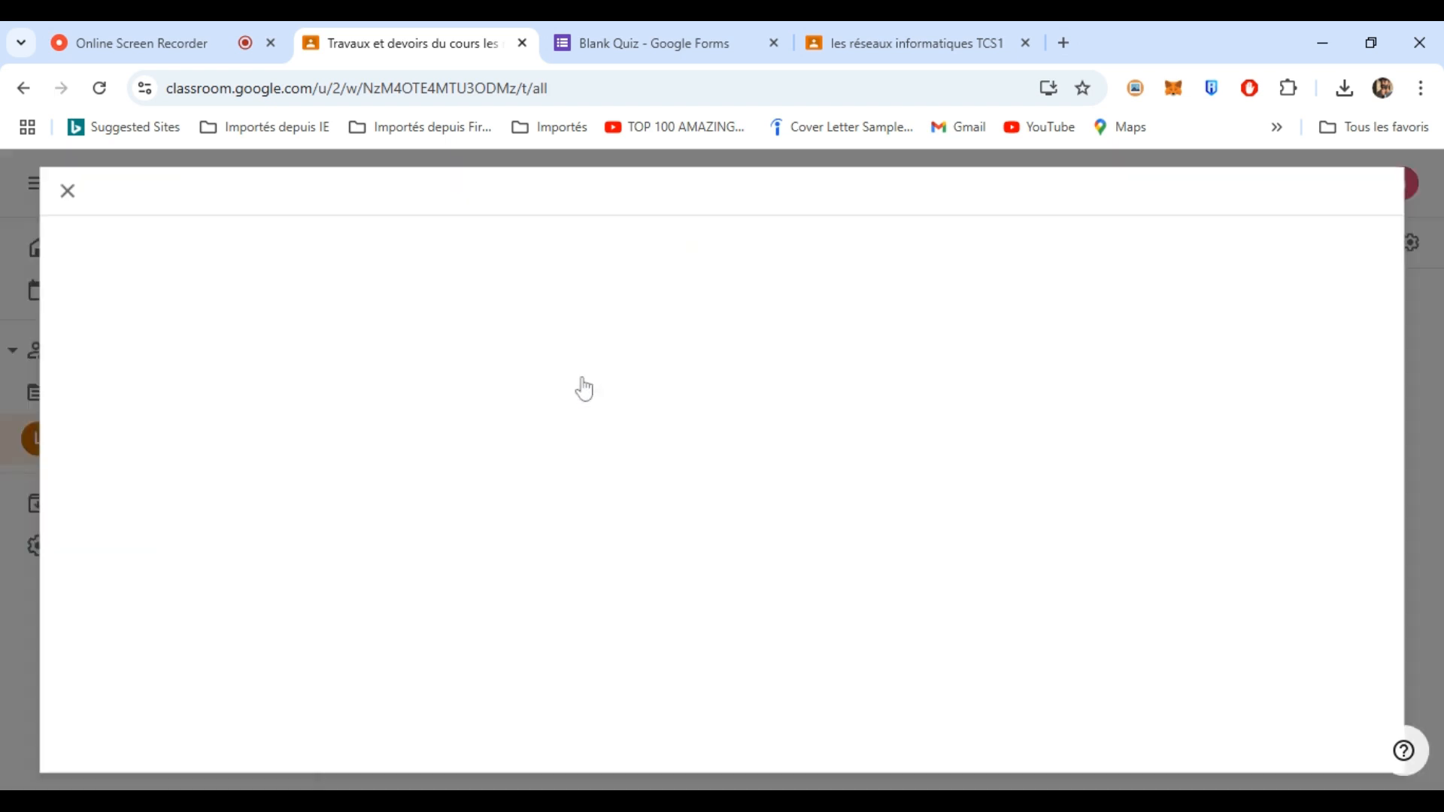
pyautogui.click(965, 703)
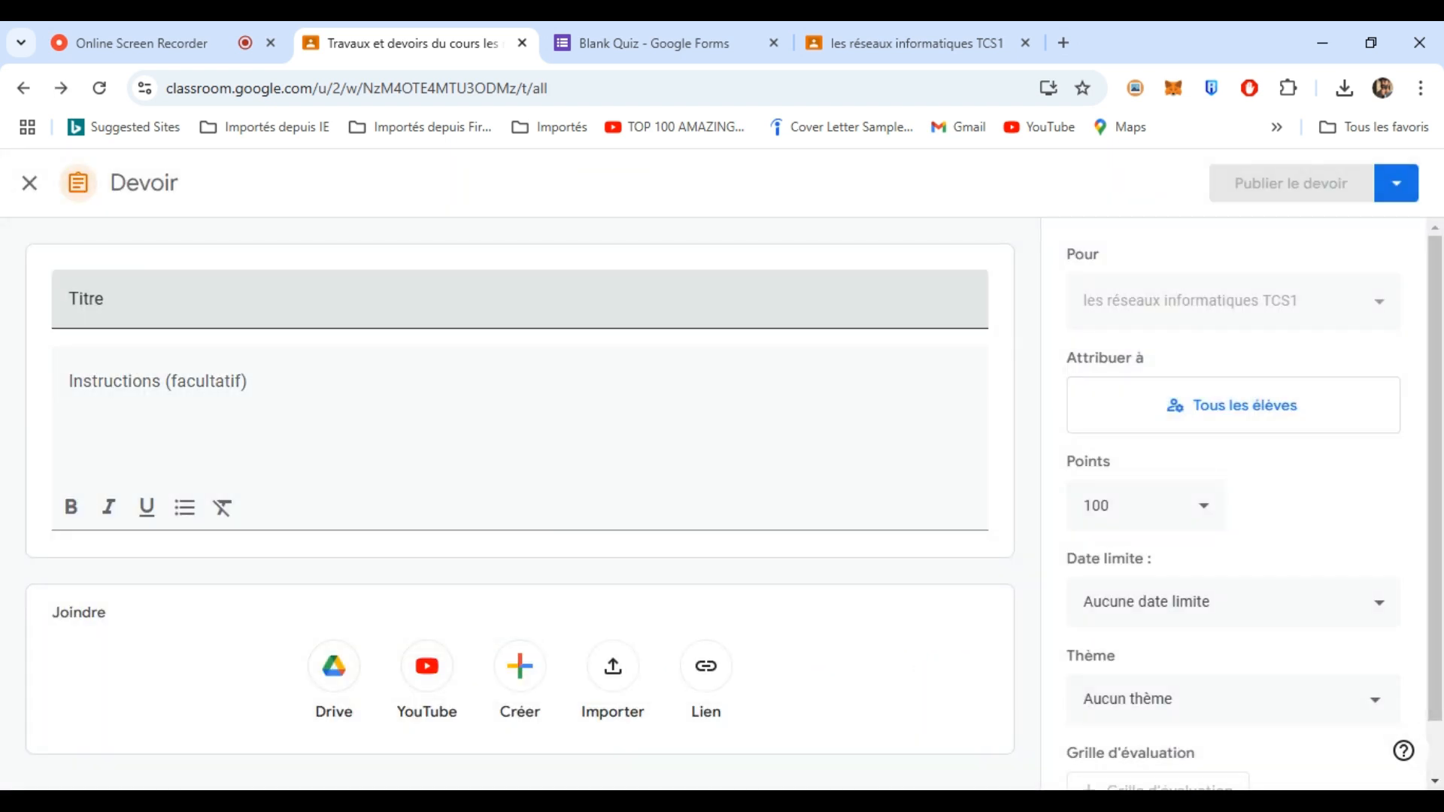
pyautogui.click(519, 299)
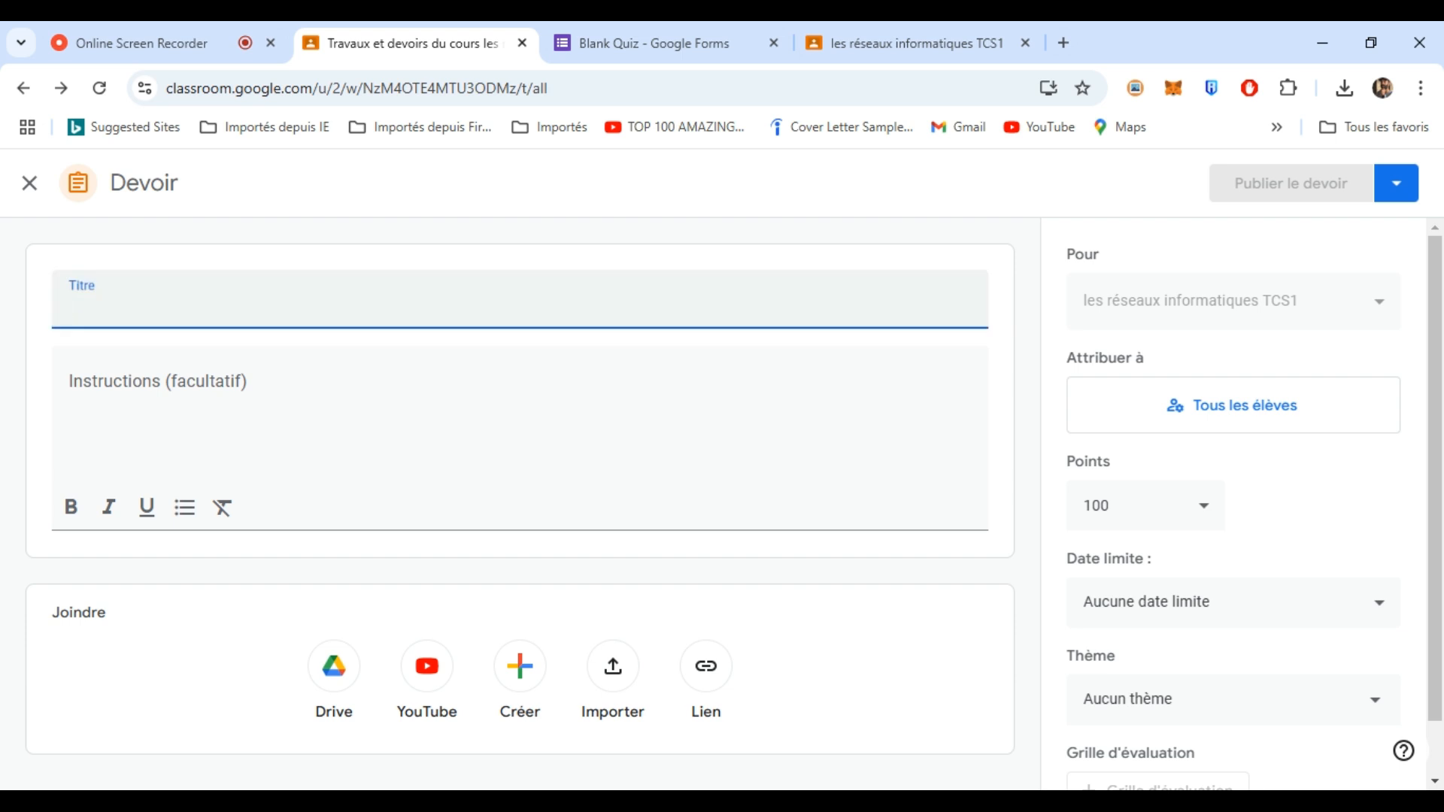
pyautogui.write('devoir')
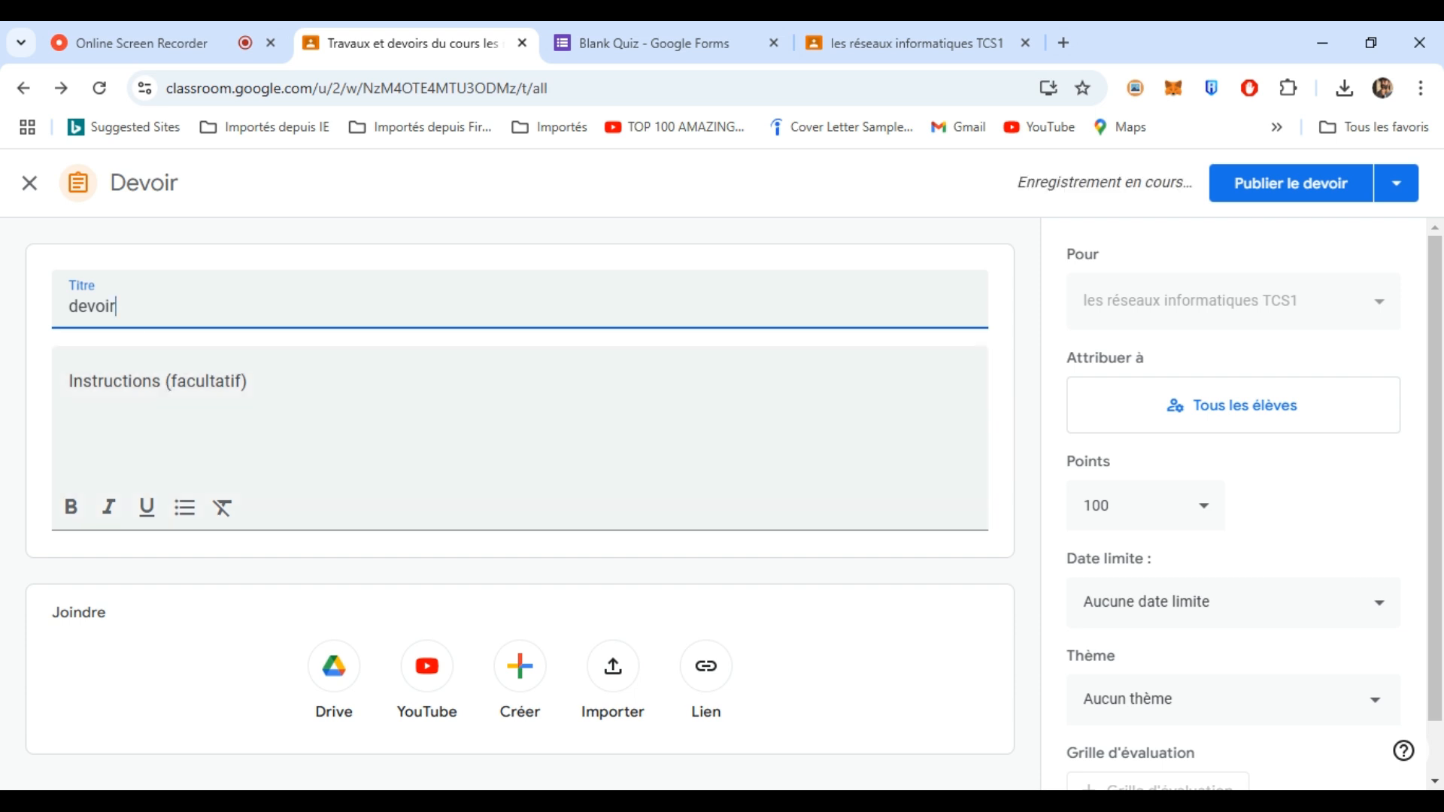
pyautogui.click(158, 382)
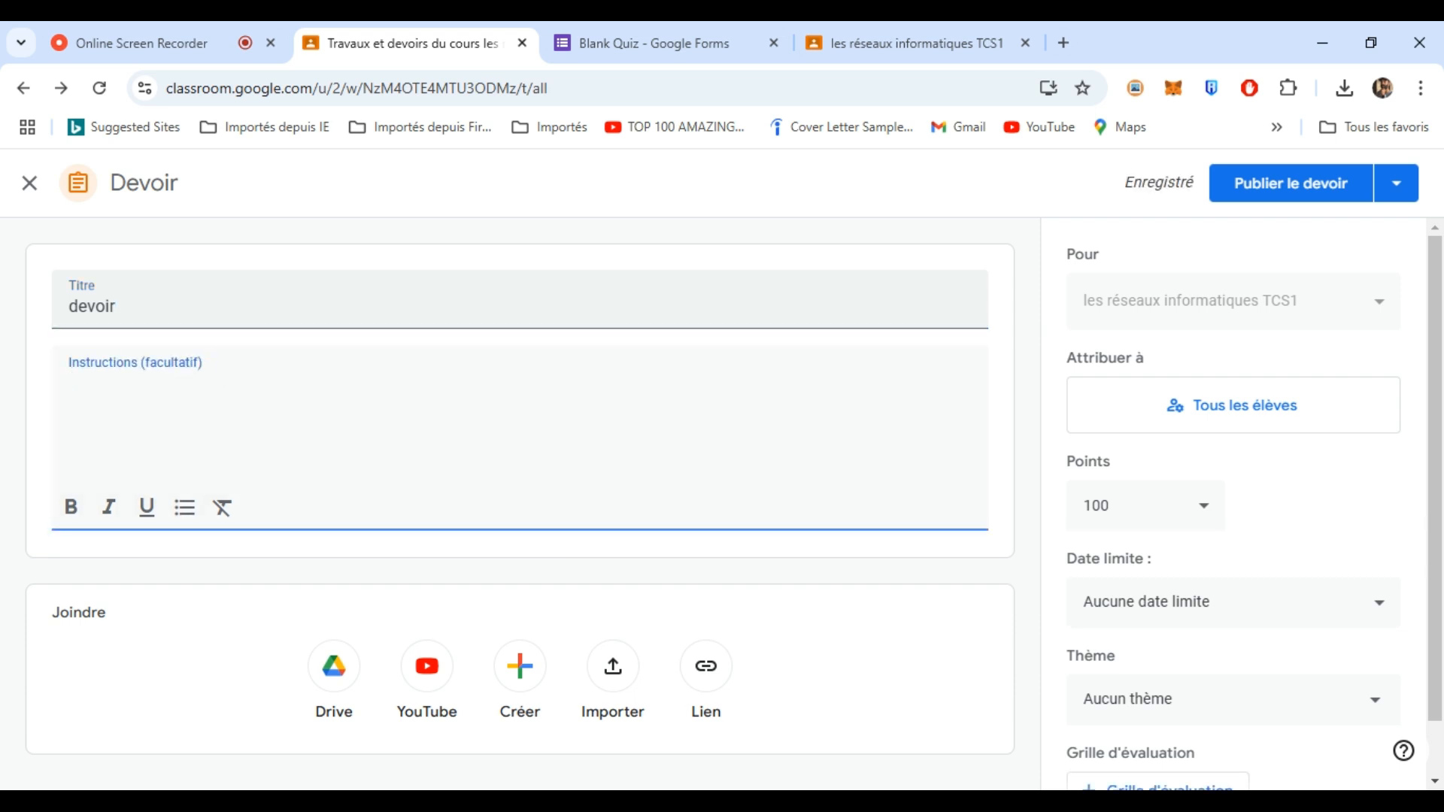
pyautogui.write('devoir')
# - Set the assignment to 20 points, due 4 December
pyautogui.click(1204, 509)
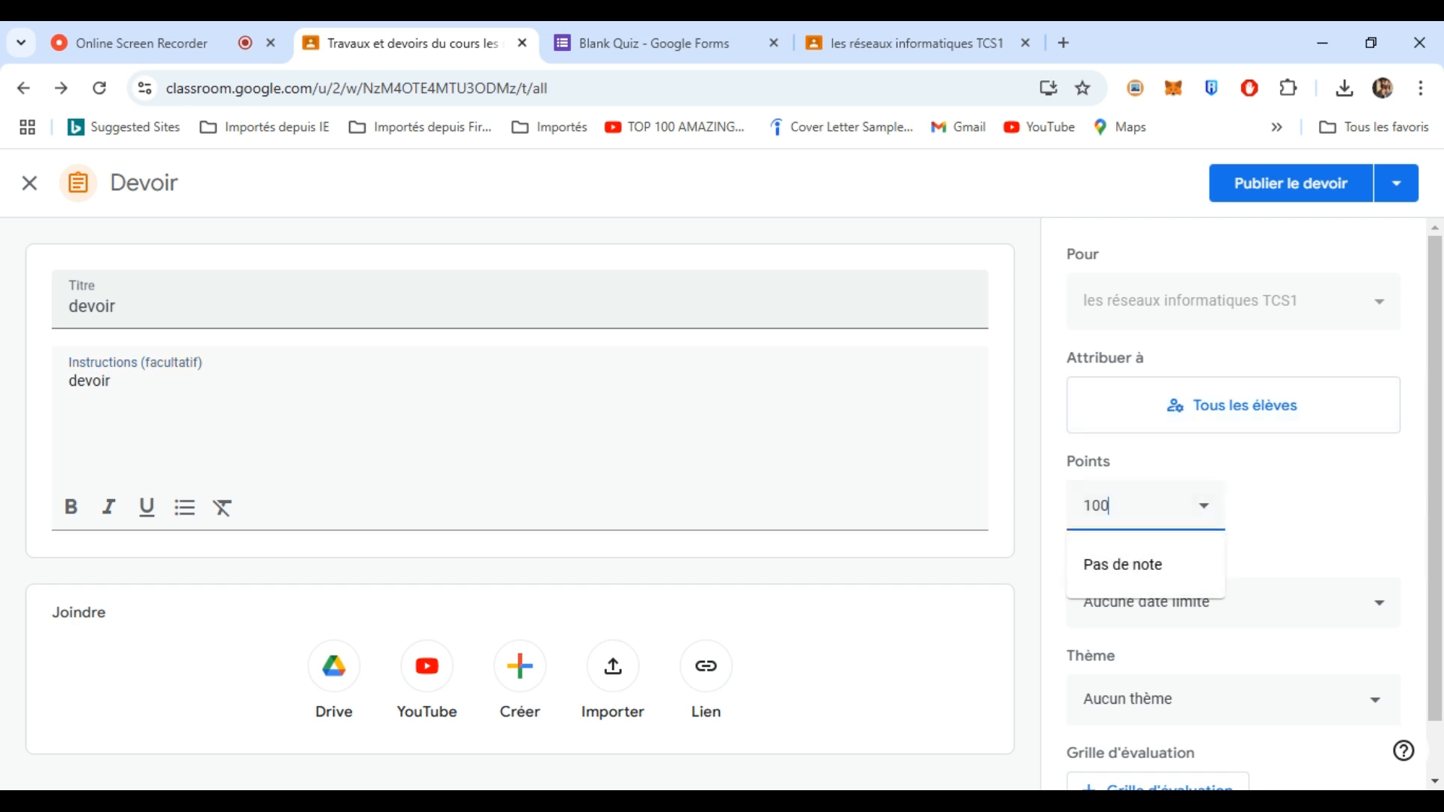
pyautogui.hotkey('ctrl', 'a')
pyautogui.write('20')
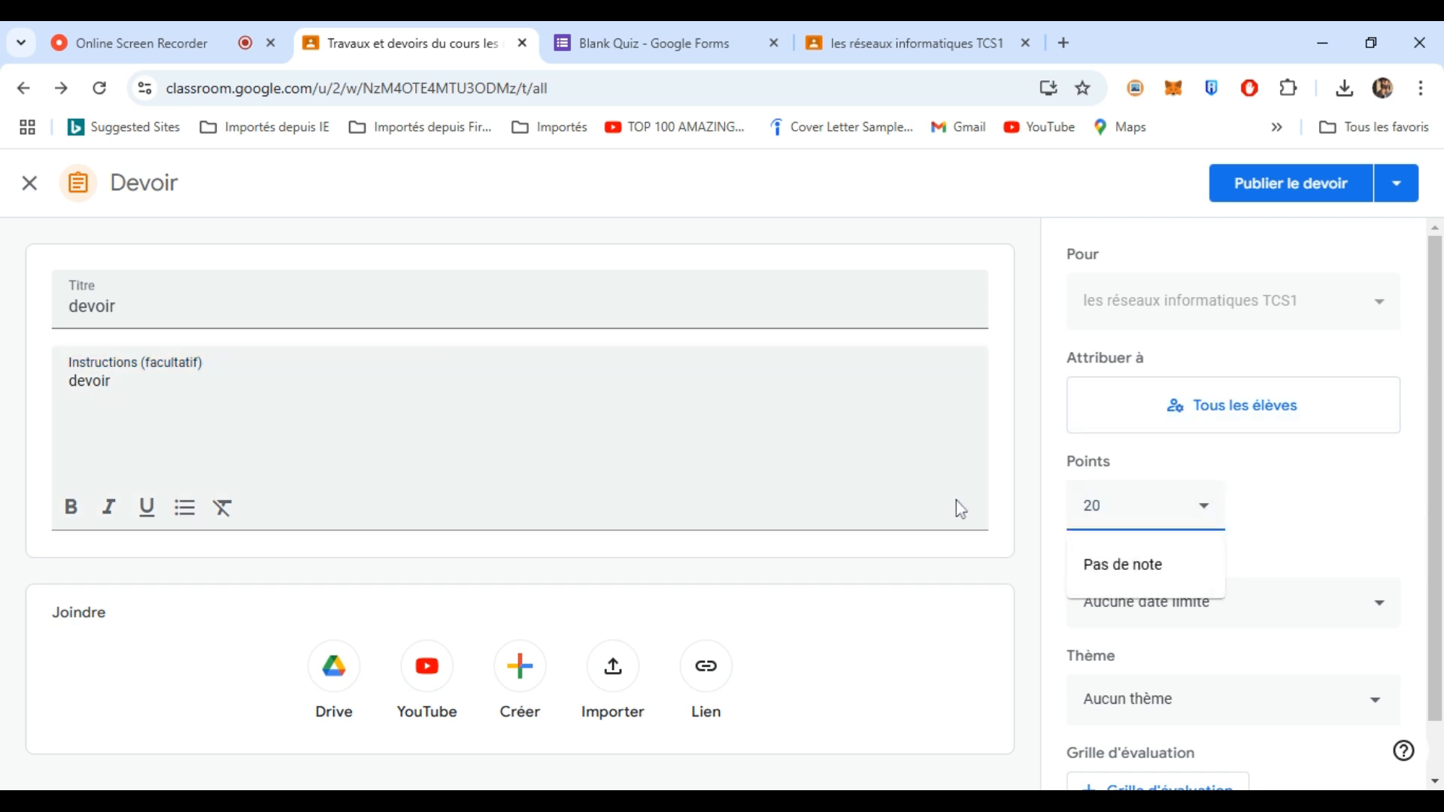
pyautogui.moveTo(1427, 483); pyautogui.dragTo(1438, 545)
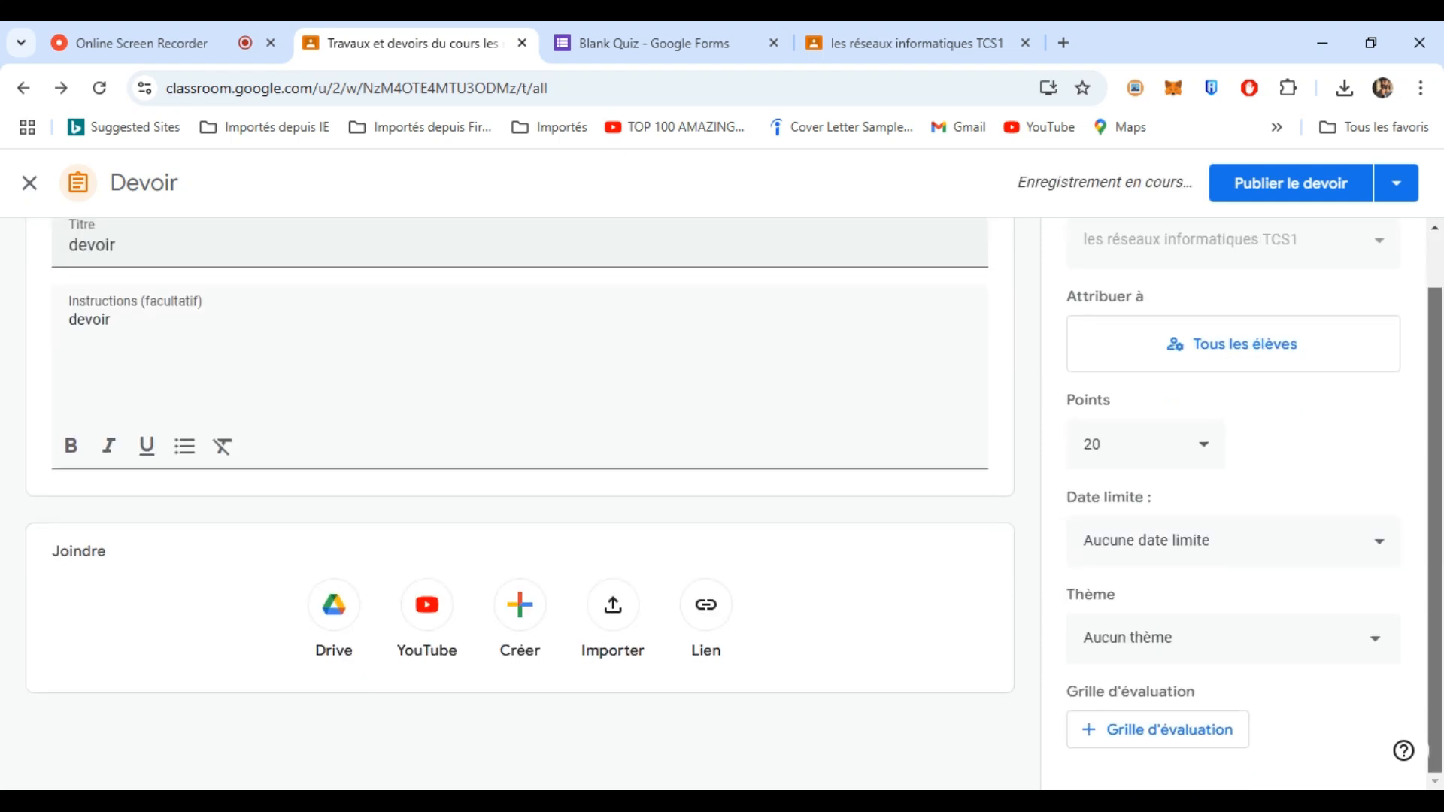
pyautogui.click(1255, 549)
pyautogui.click(1287, 631)
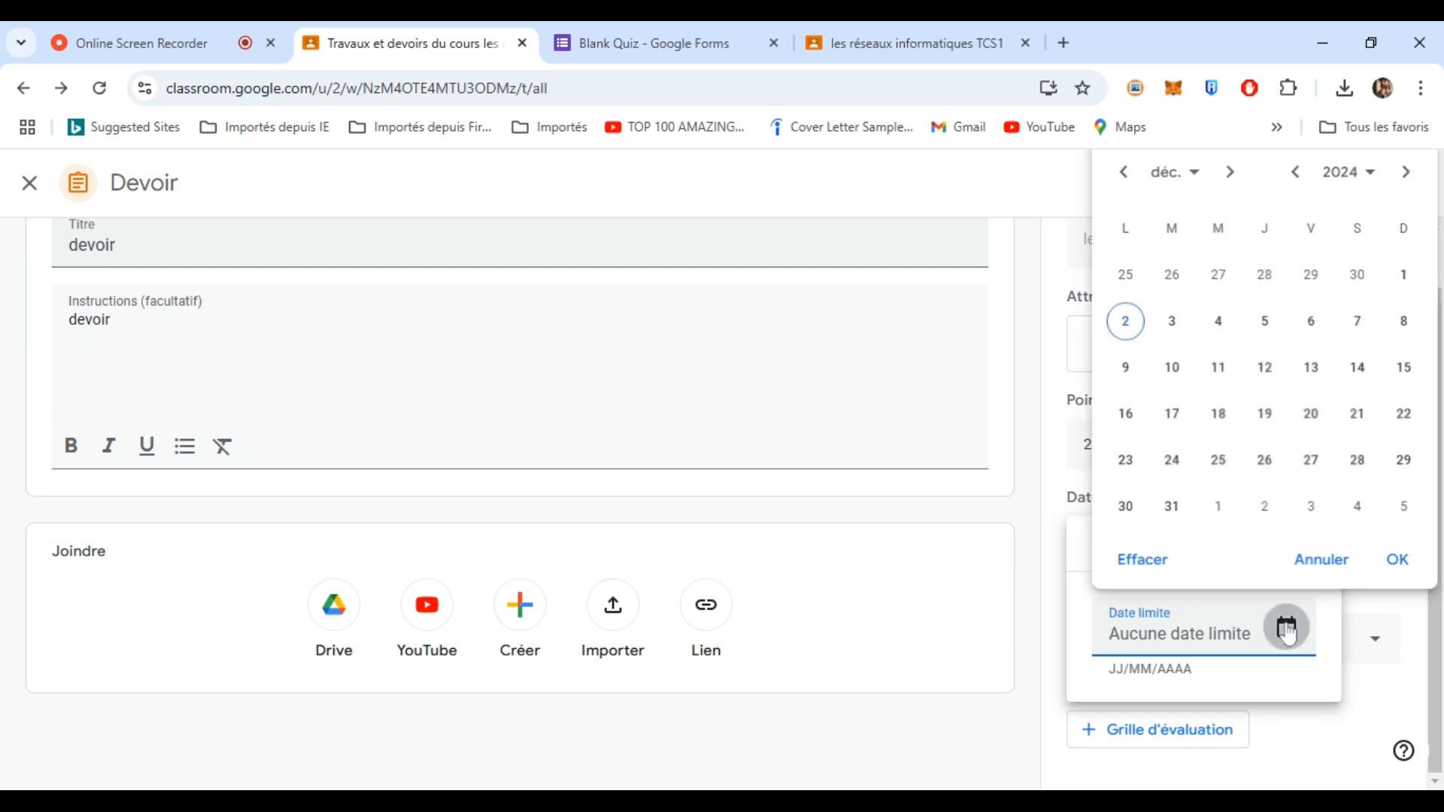
pyautogui.click(1175, 323)
pyautogui.click(1217, 322)
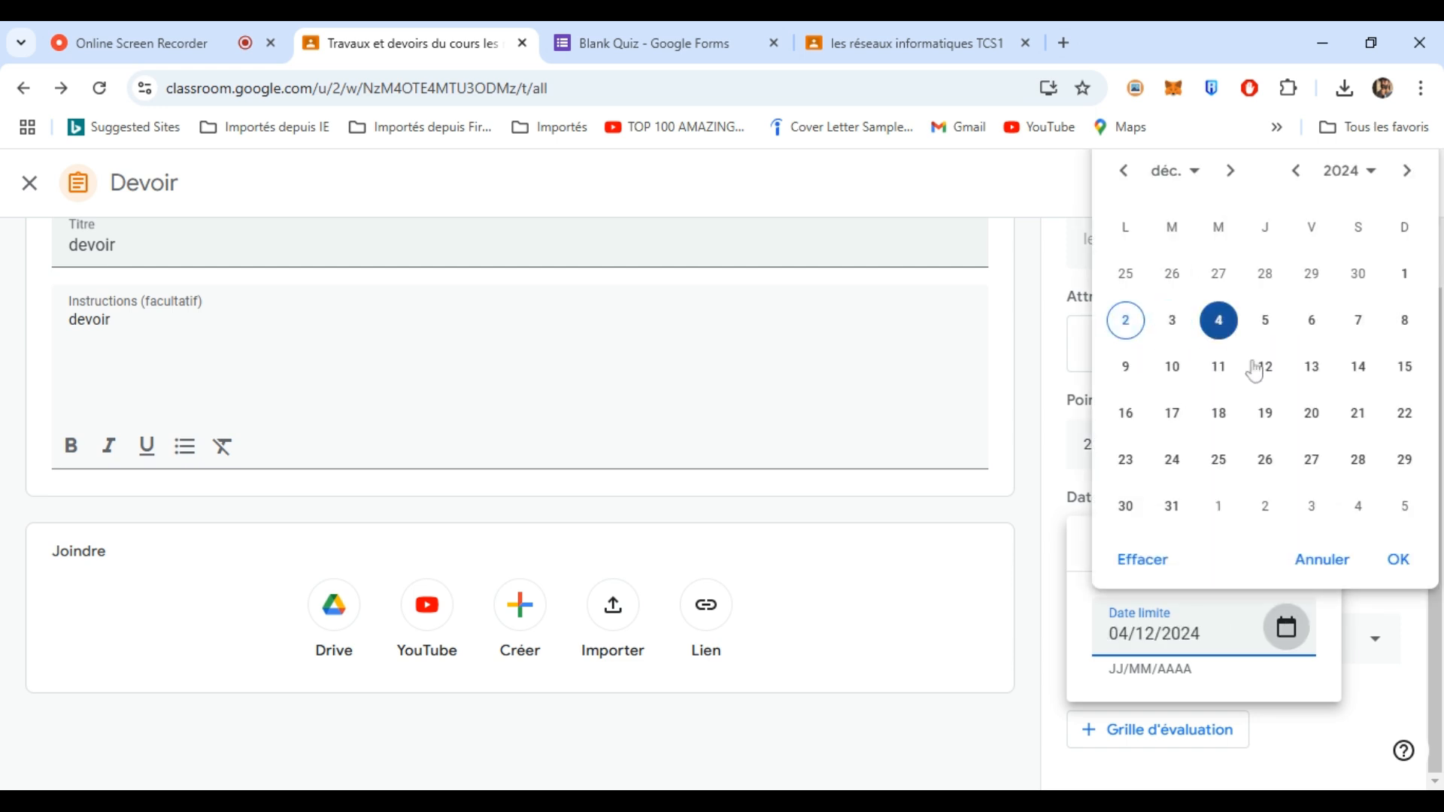
pyautogui.click(1398, 563)
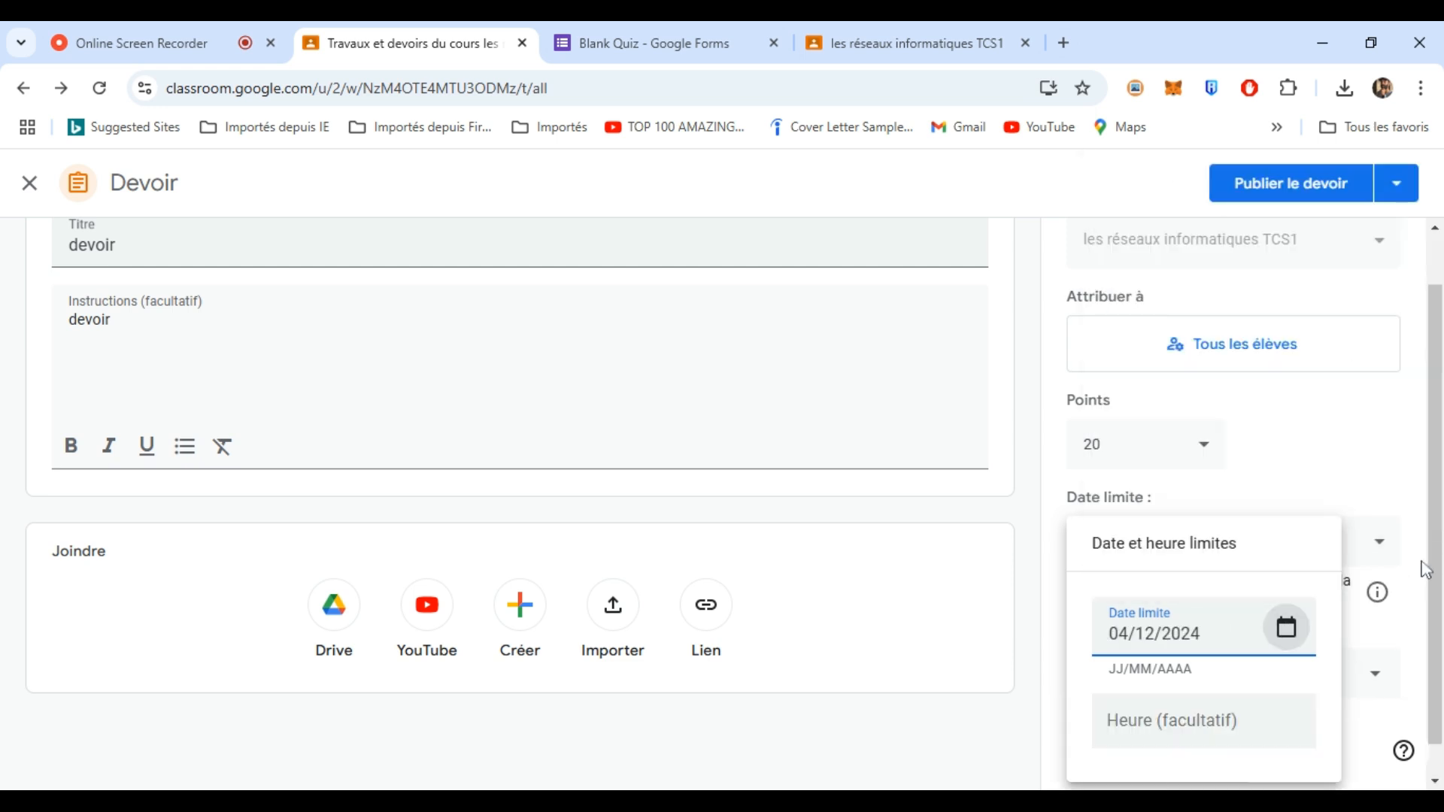
# - File it under Les Réseaux Informatiques and stop accepting work after the due date
pyautogui.click(1011, 661)
pyautogui.click(1237, 676)
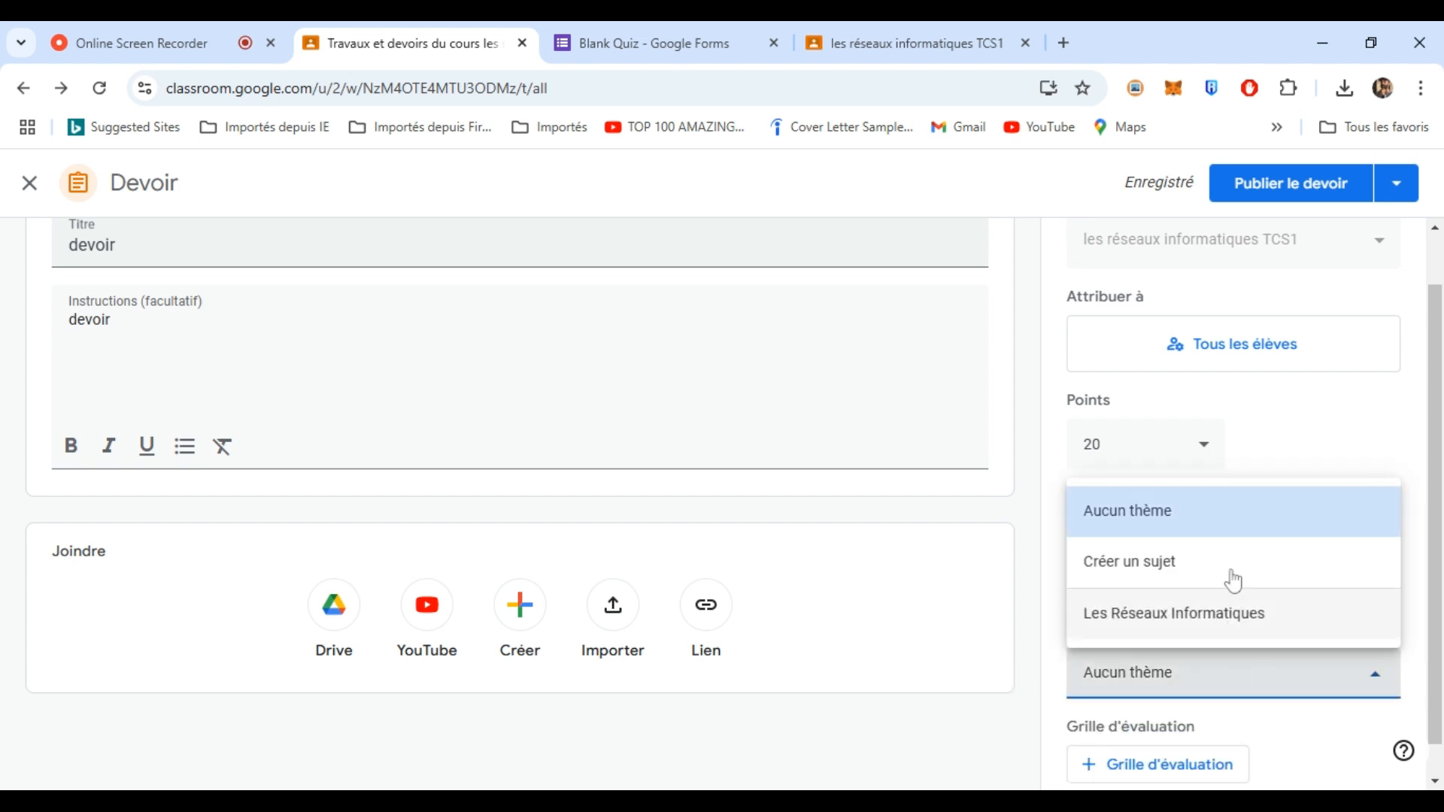
pyautogui.click(1229, 611)
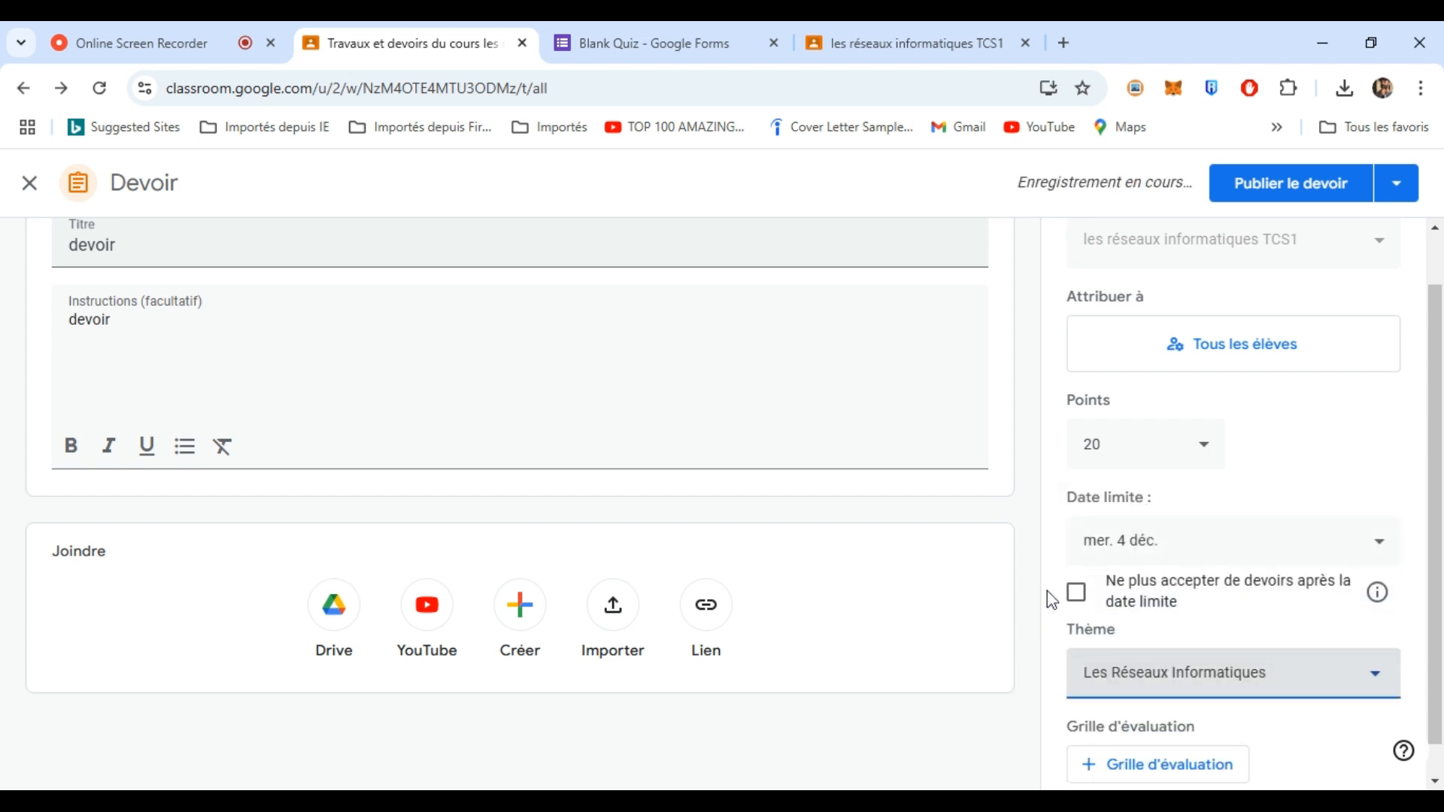
pyautogui.click(1076, 592)
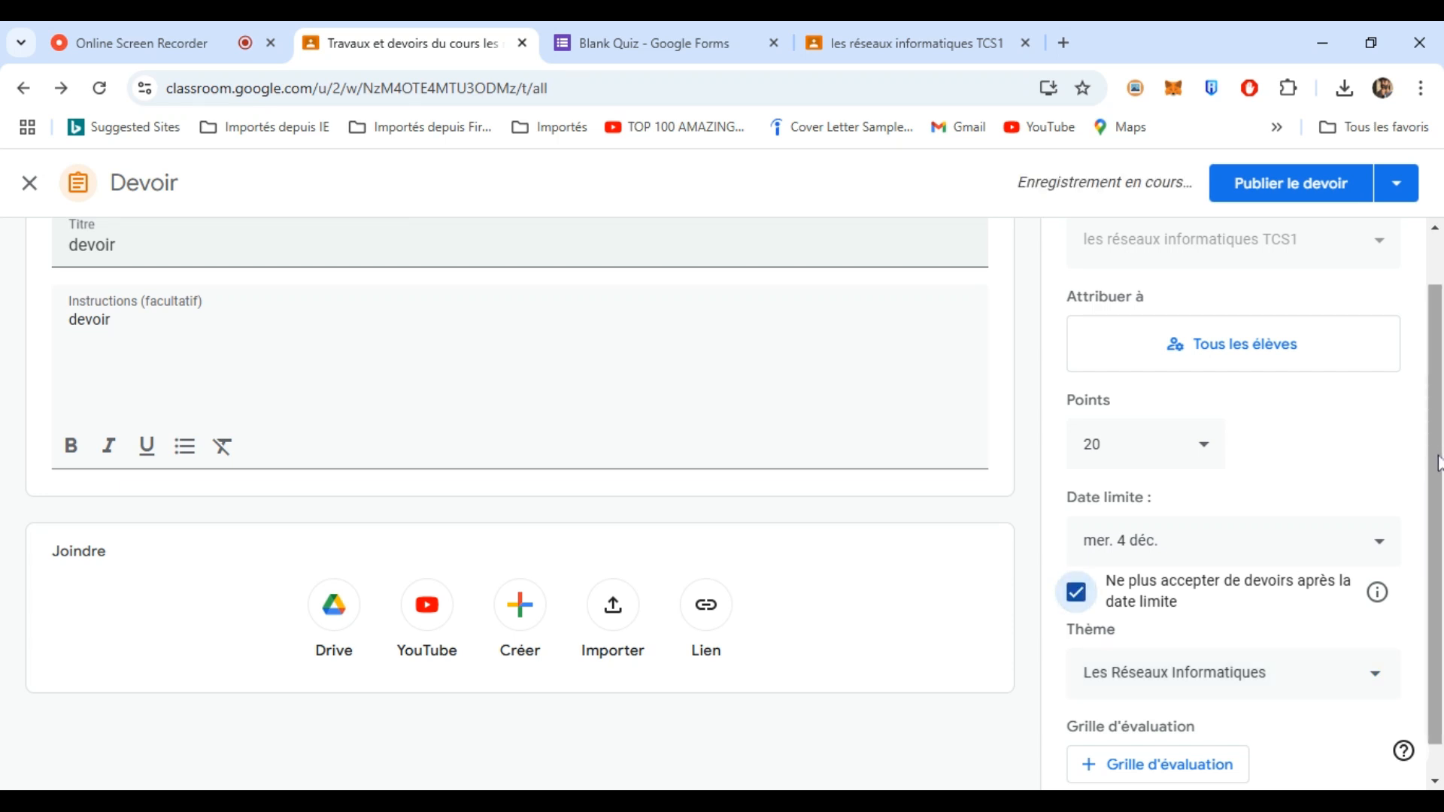
pyautogui.scroll(-1, 990, 579)
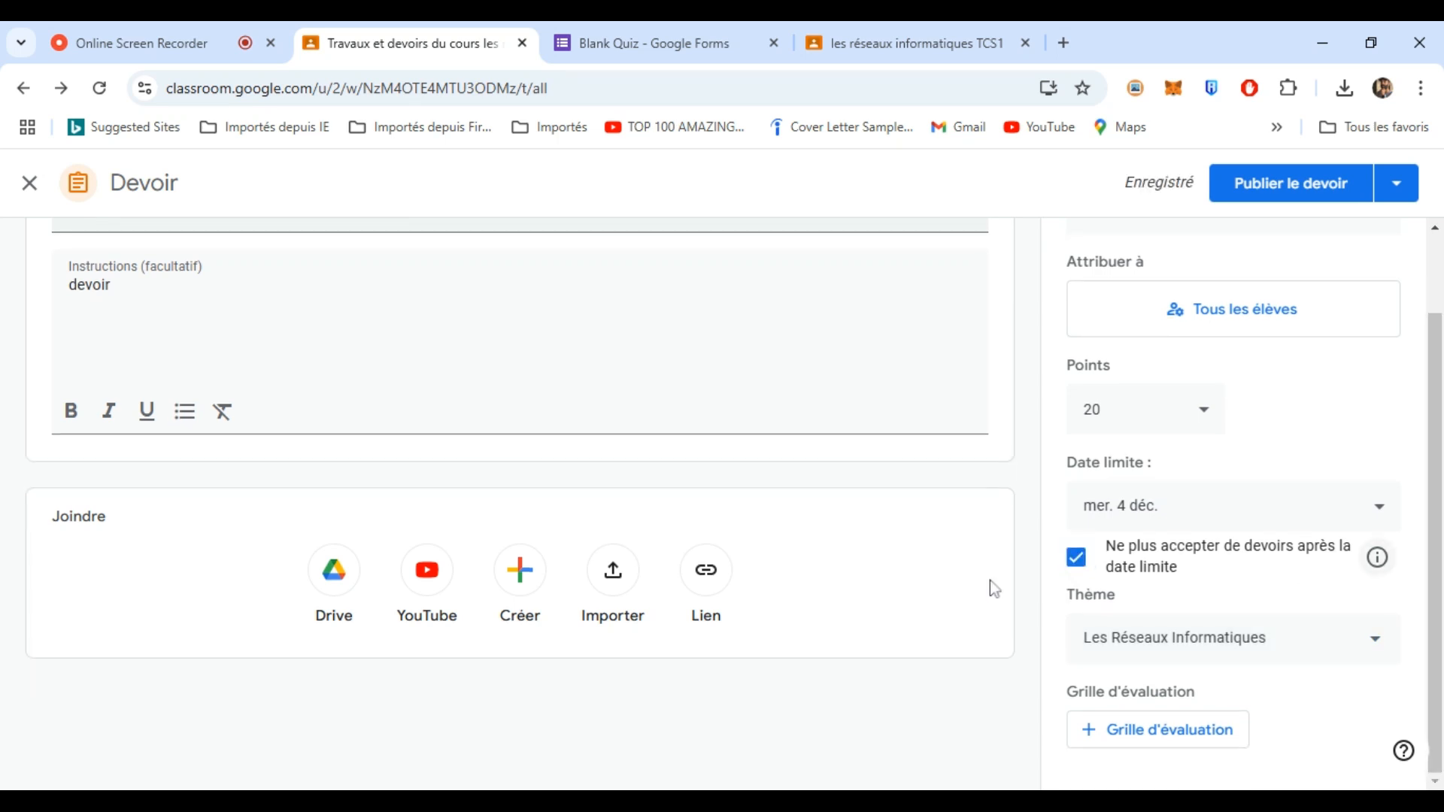
pyautogui.click(519, 573)
# - Create a new Google Doc and paste in the Devoir's two exercises on school computer rooms
pyautogui.click(599, 340)
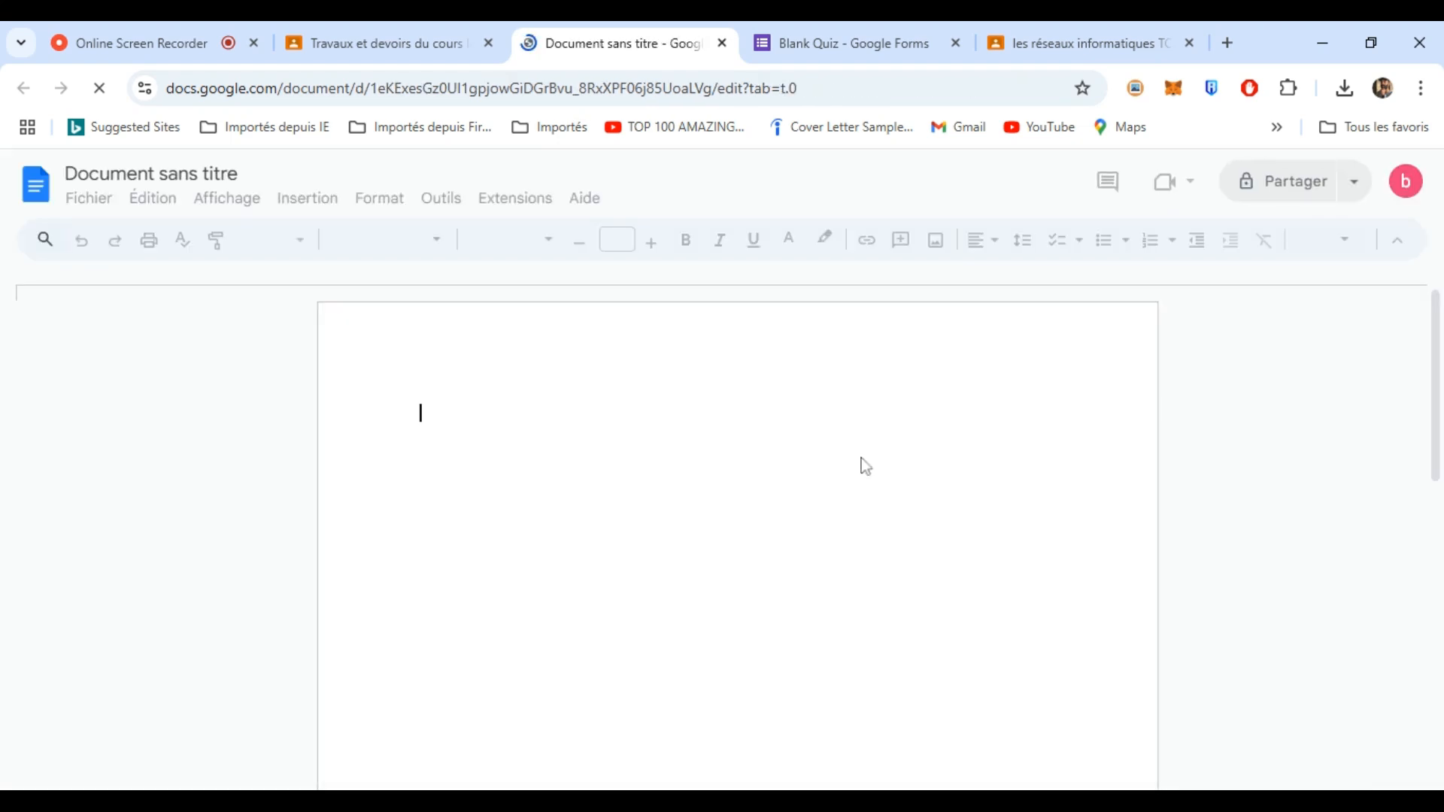
pyautogui.click(1322, 43)
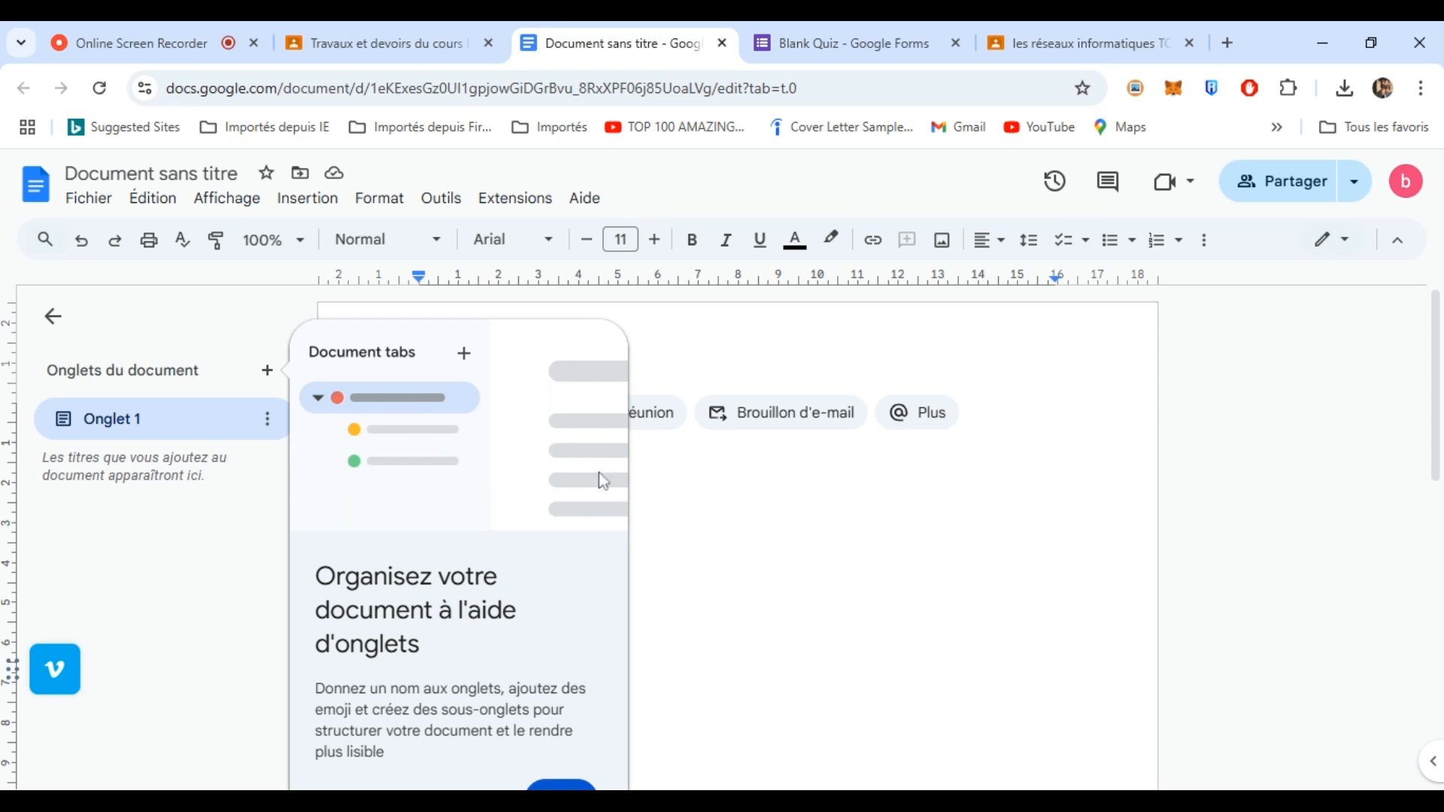
pyautogui.scroll(-1, 562, 783)
pyautogui.click(559, 759)
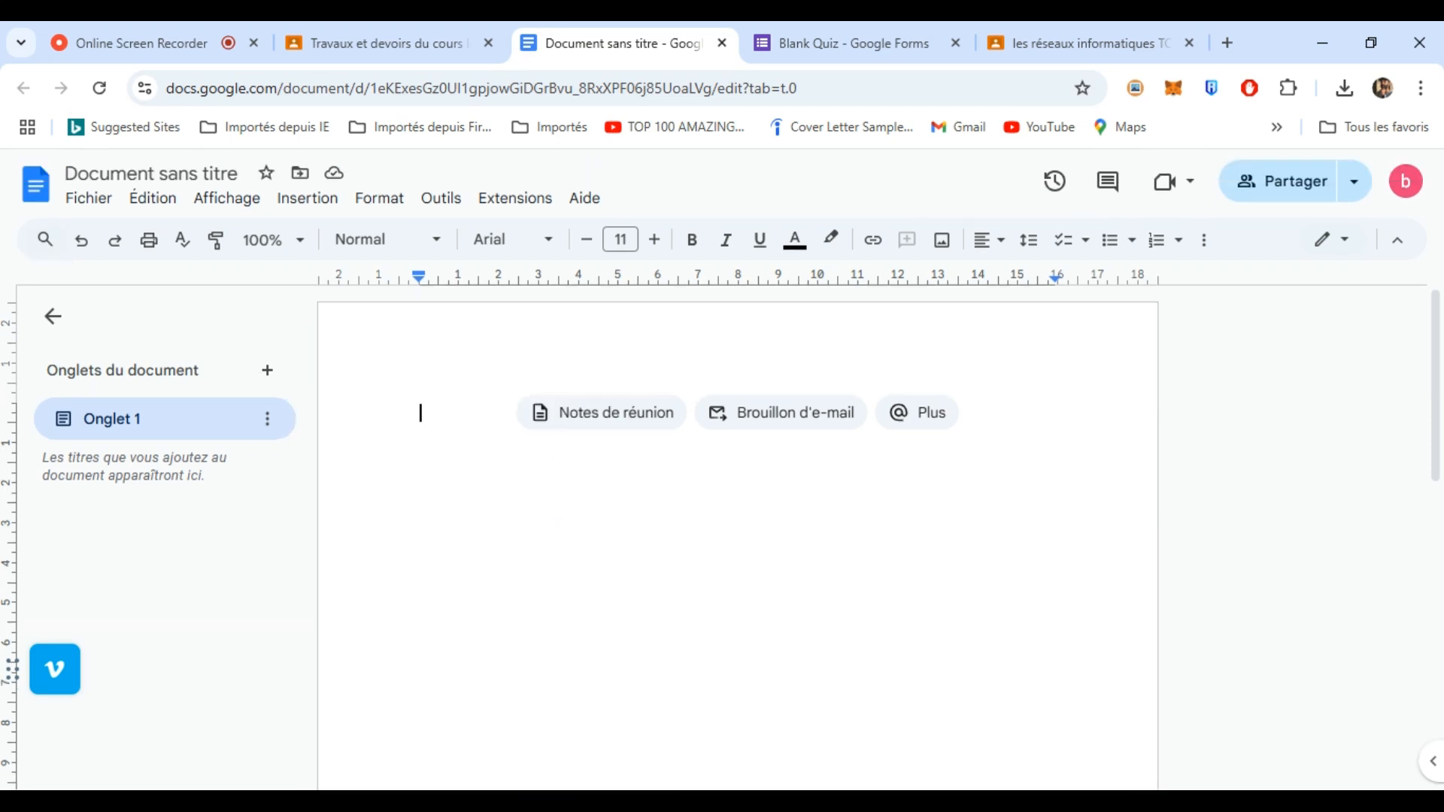
pyautogui.hotkey('ctrl', 'v')
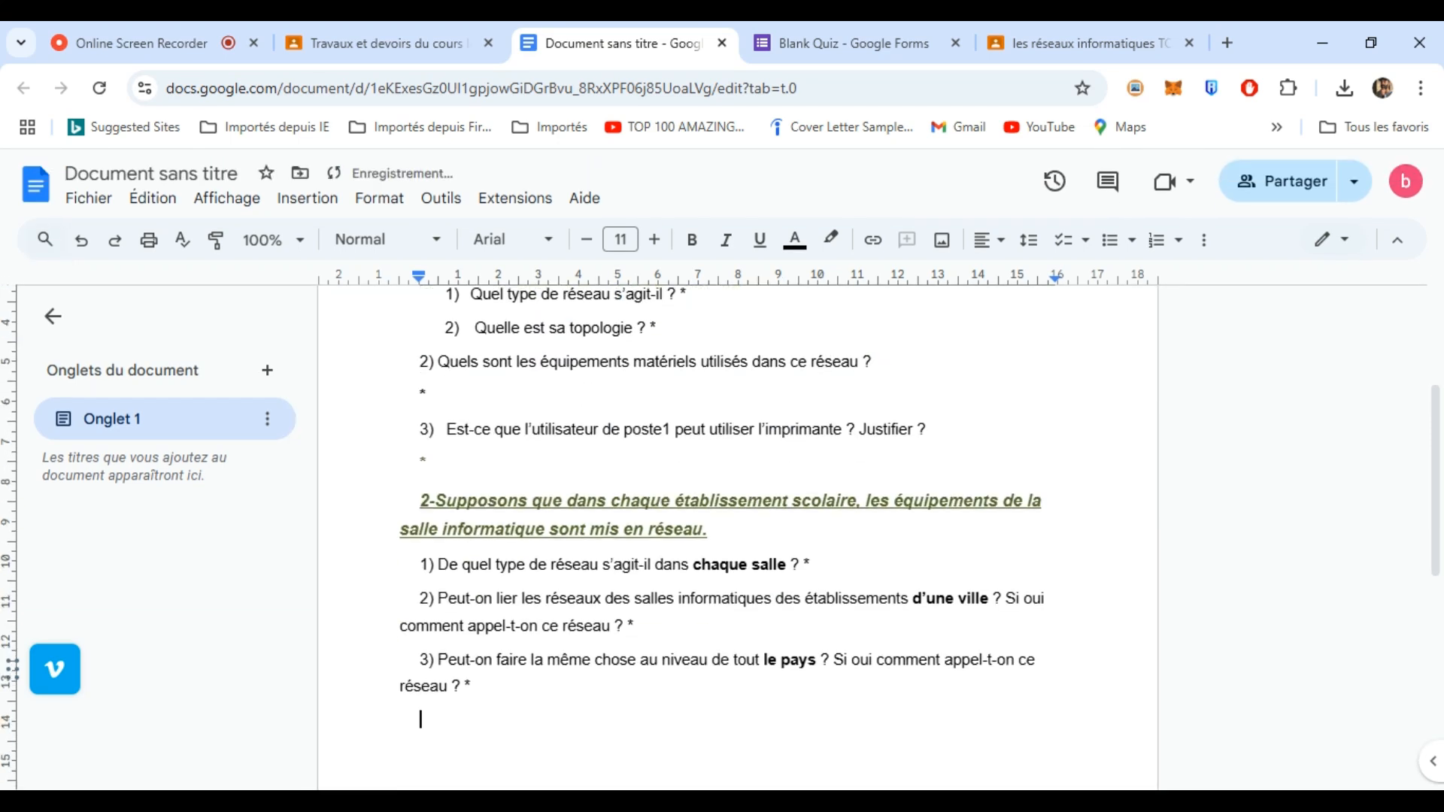
pyautogui.scroll(3, 1410, 481)
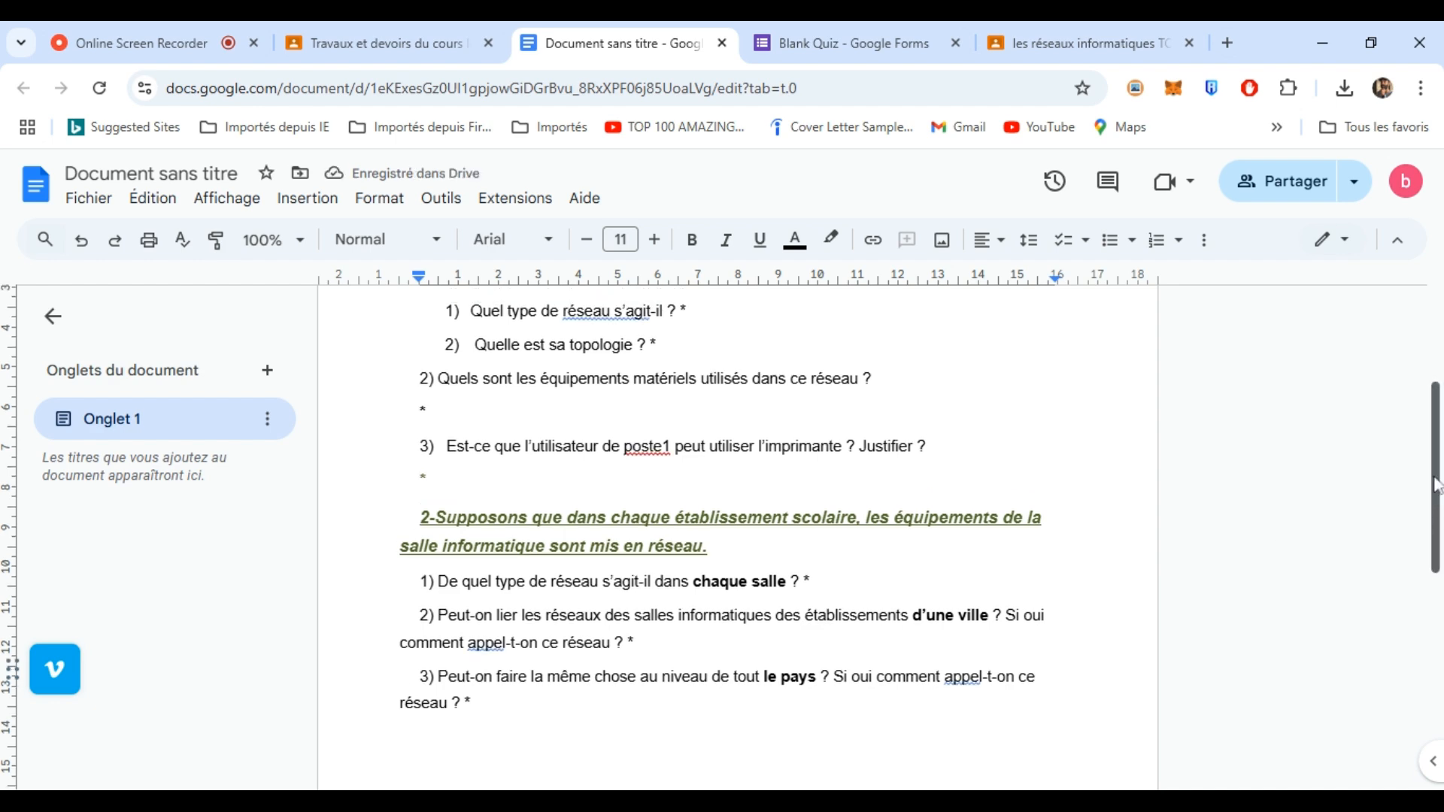
pyautogui.scroll(-4, 1414, 382)
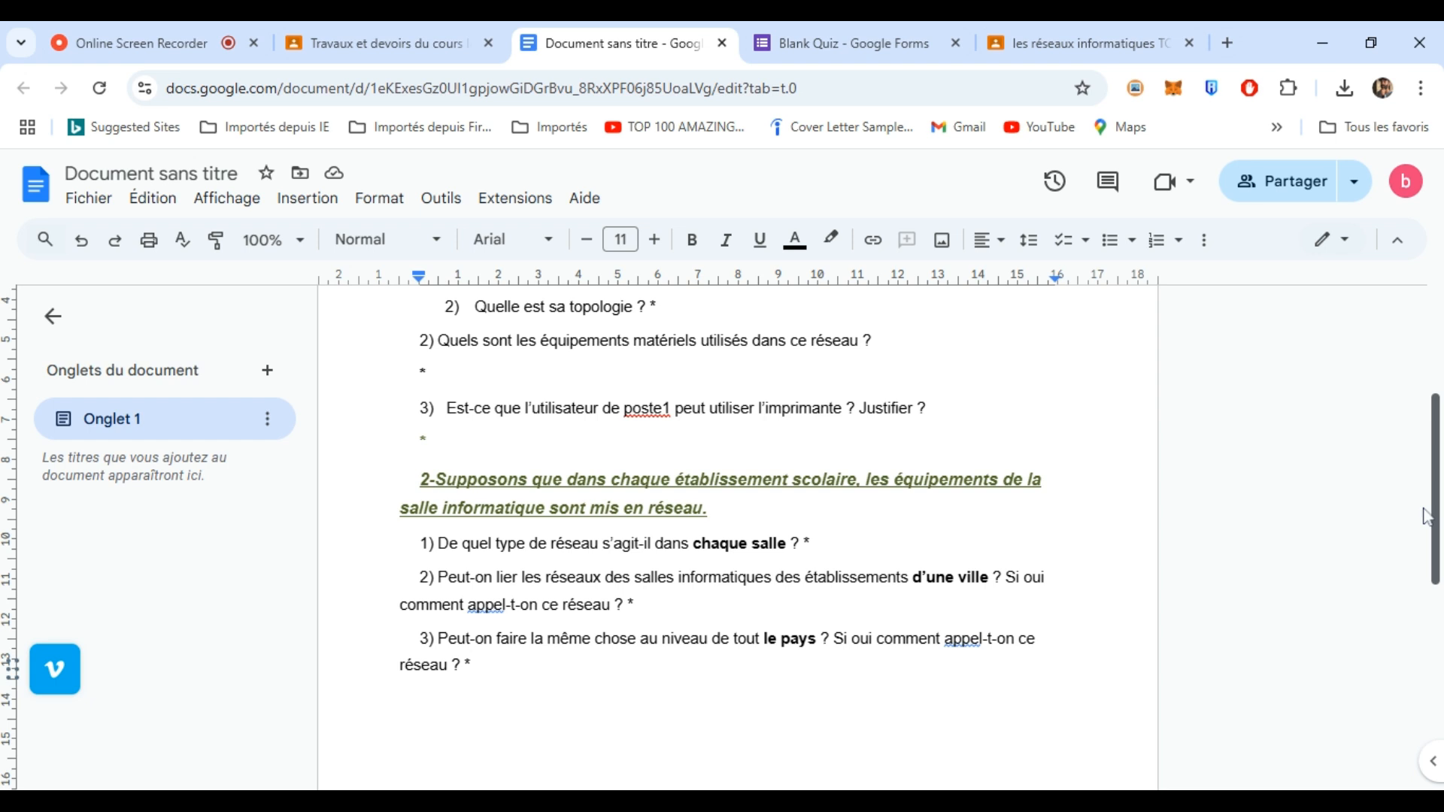
pyautogui.scroll(2, 1427, 517)
pyautogui.scroll(1, 1417, 470)
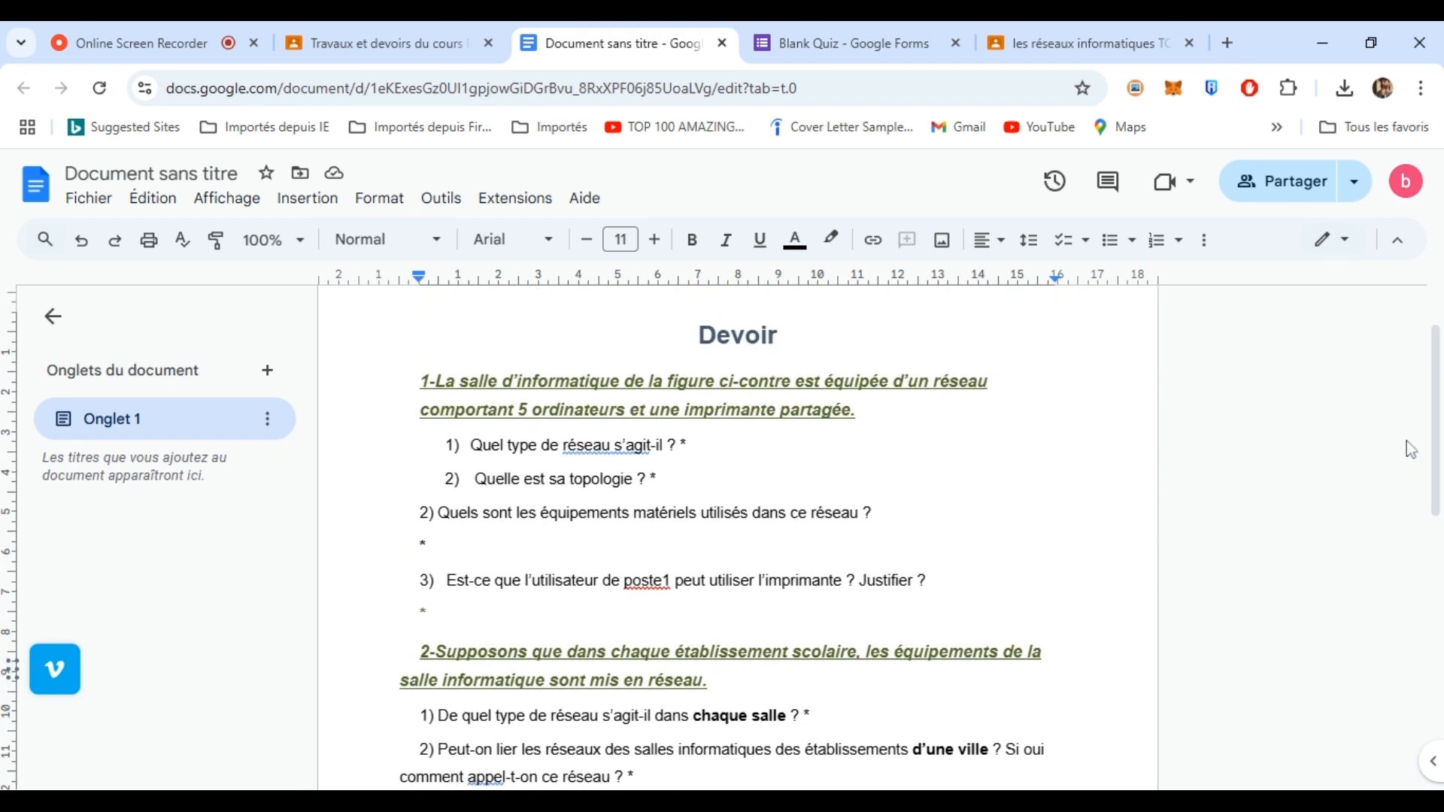
pyautogui.click(857, 410)
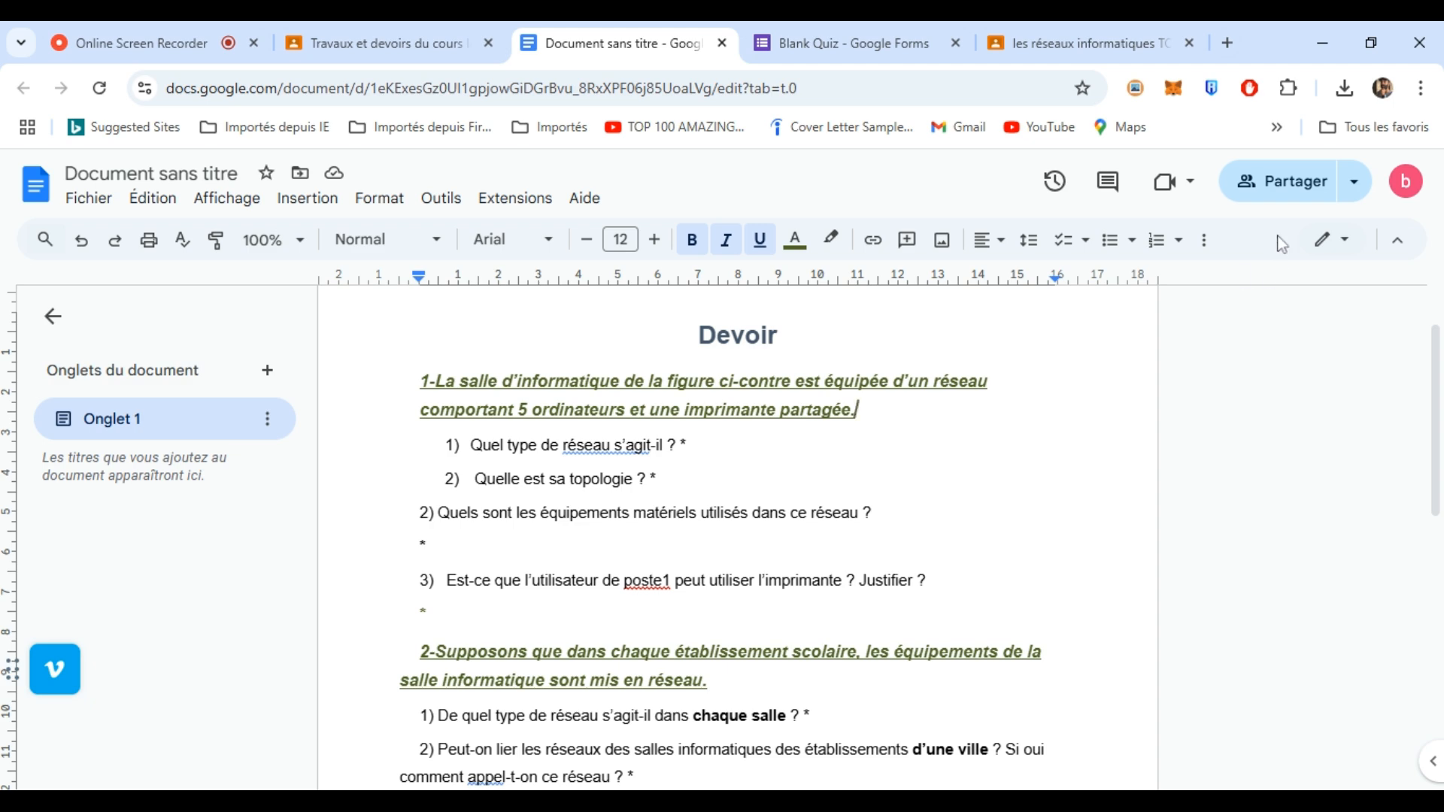
# - Set the attached document to 'Faire une copie par élève' and publish the devoir assignment
pyautogui.click(442, 43)
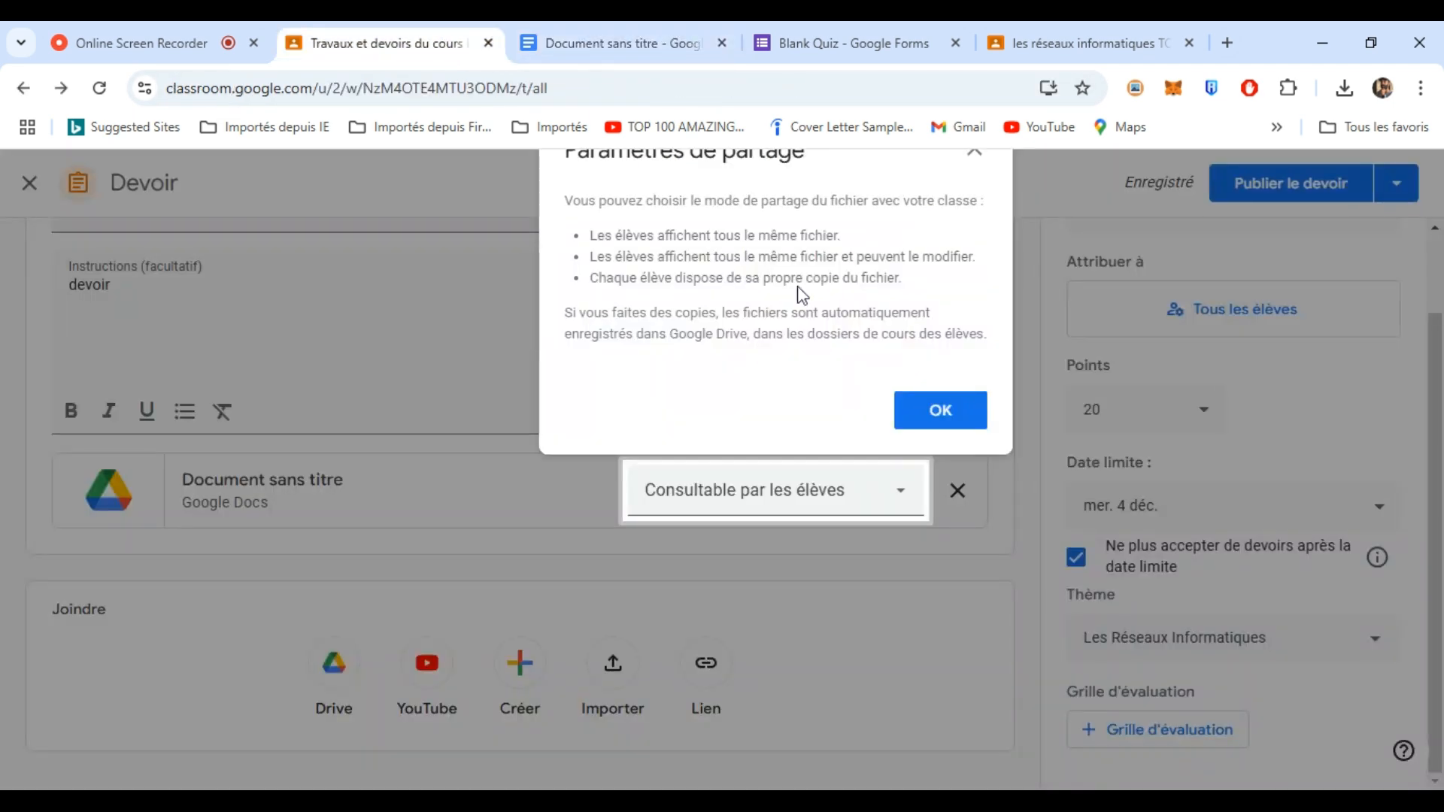
pyautogui.click(949, 417)
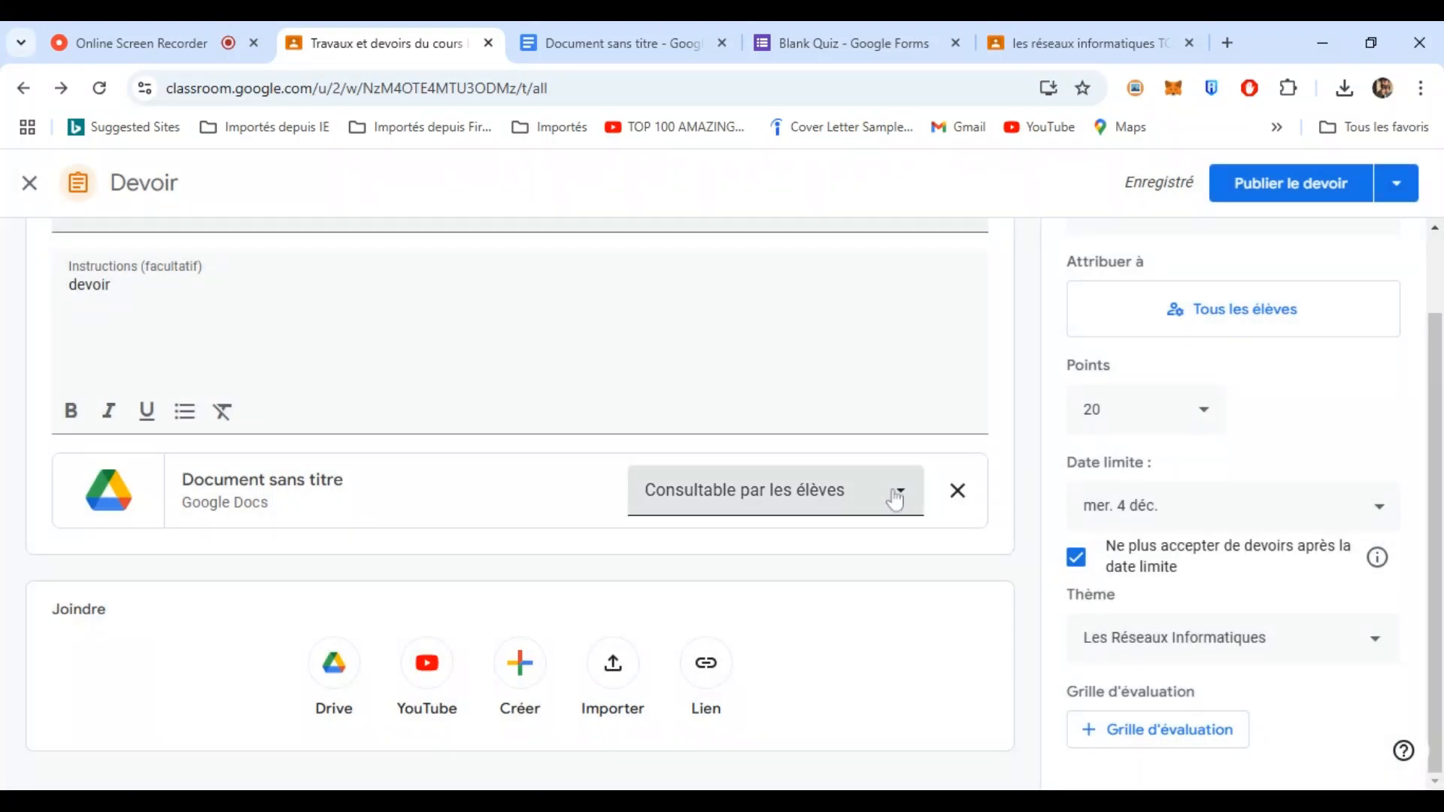
pyautogui.click(897, 499)
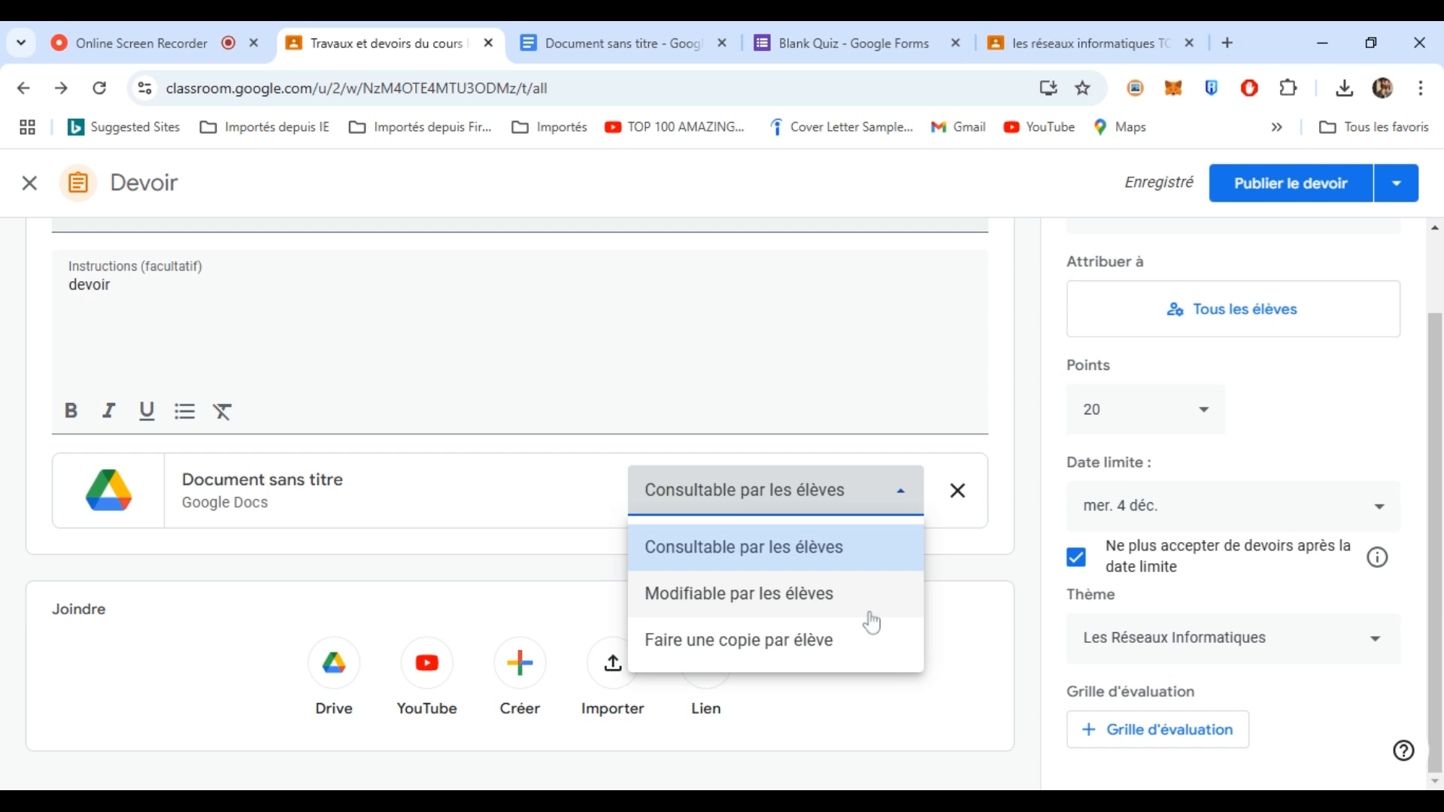
pyautogui.click(775, 646)
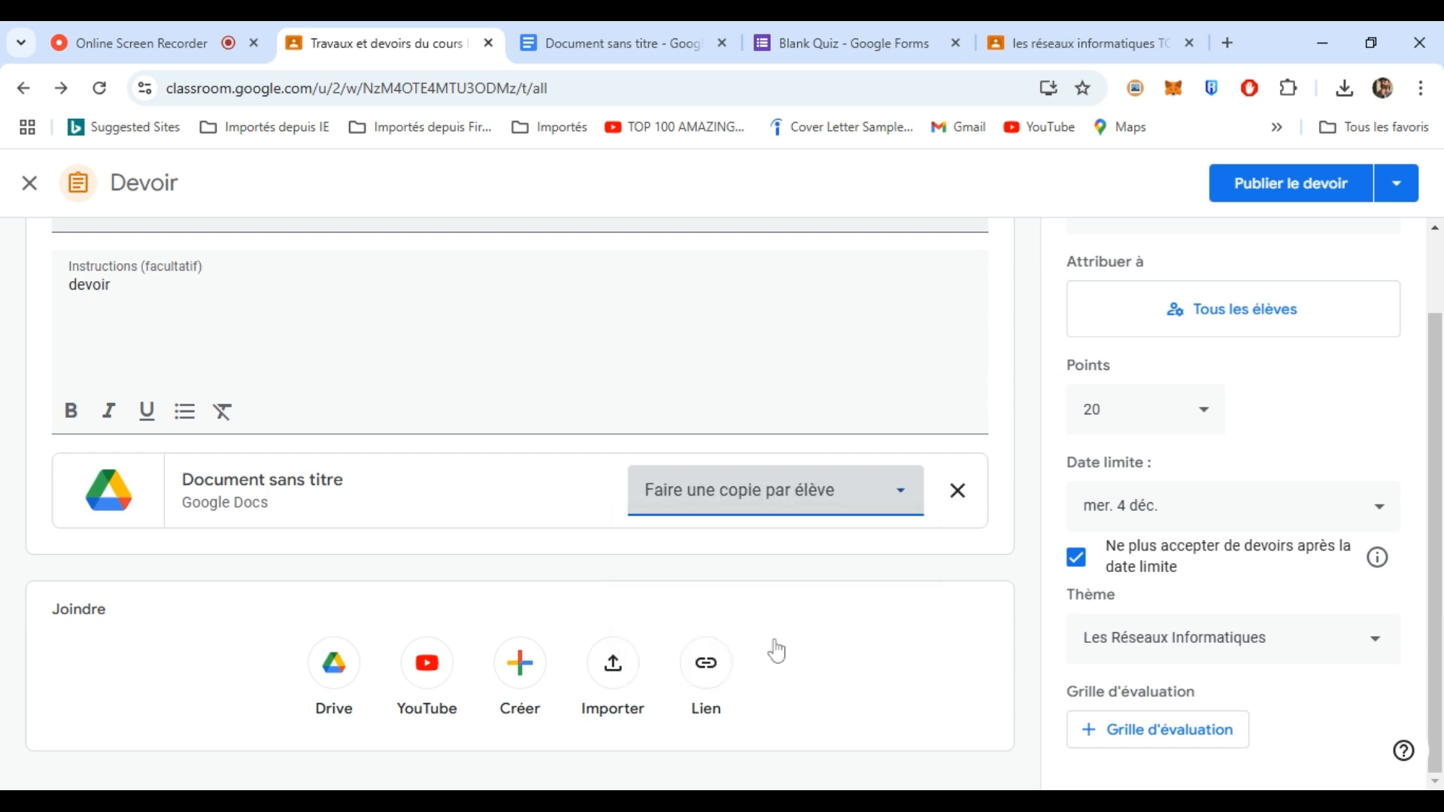
pyautogui.click(849, 41)
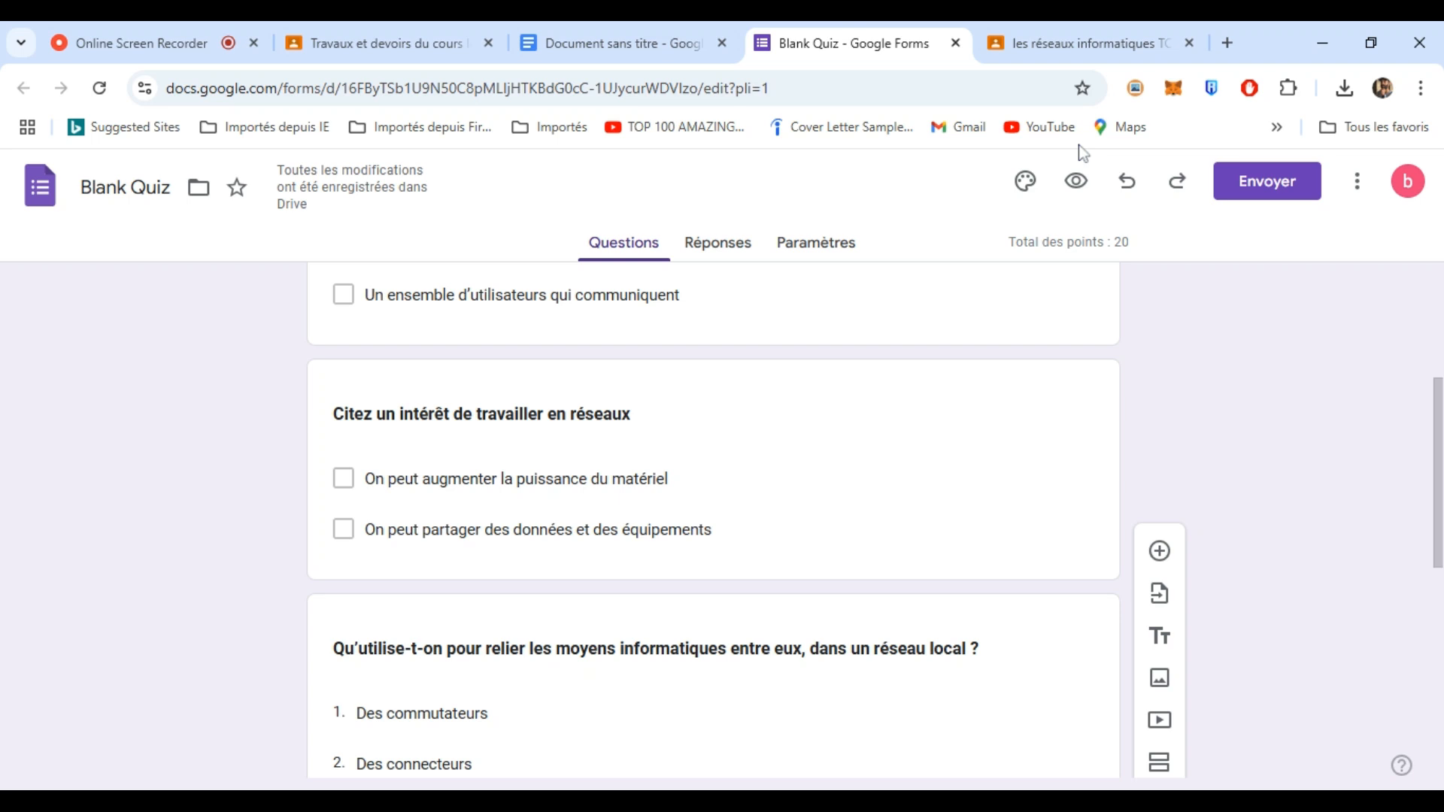
pyautogui.click(393, 38)
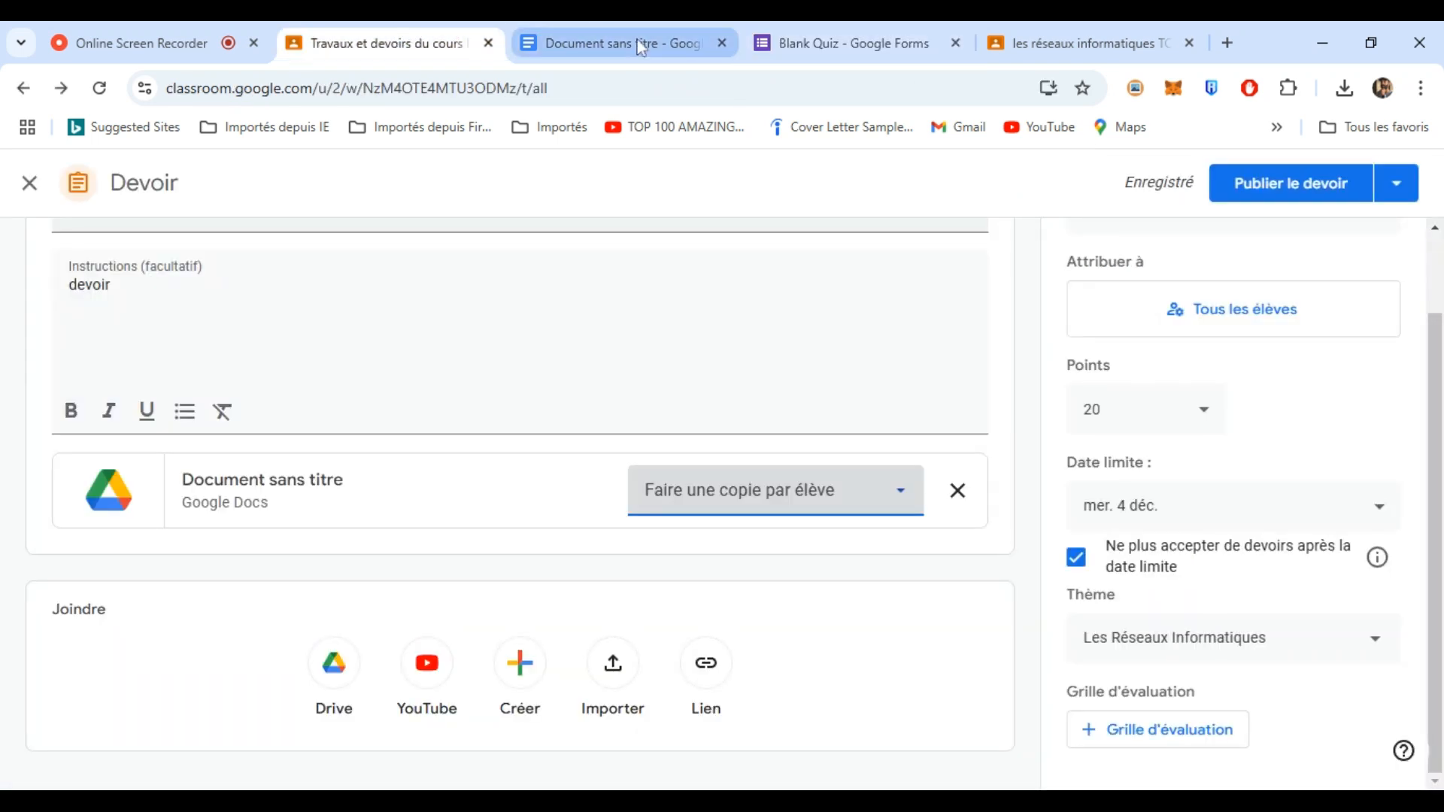
pyautogui.click(1309, 188)
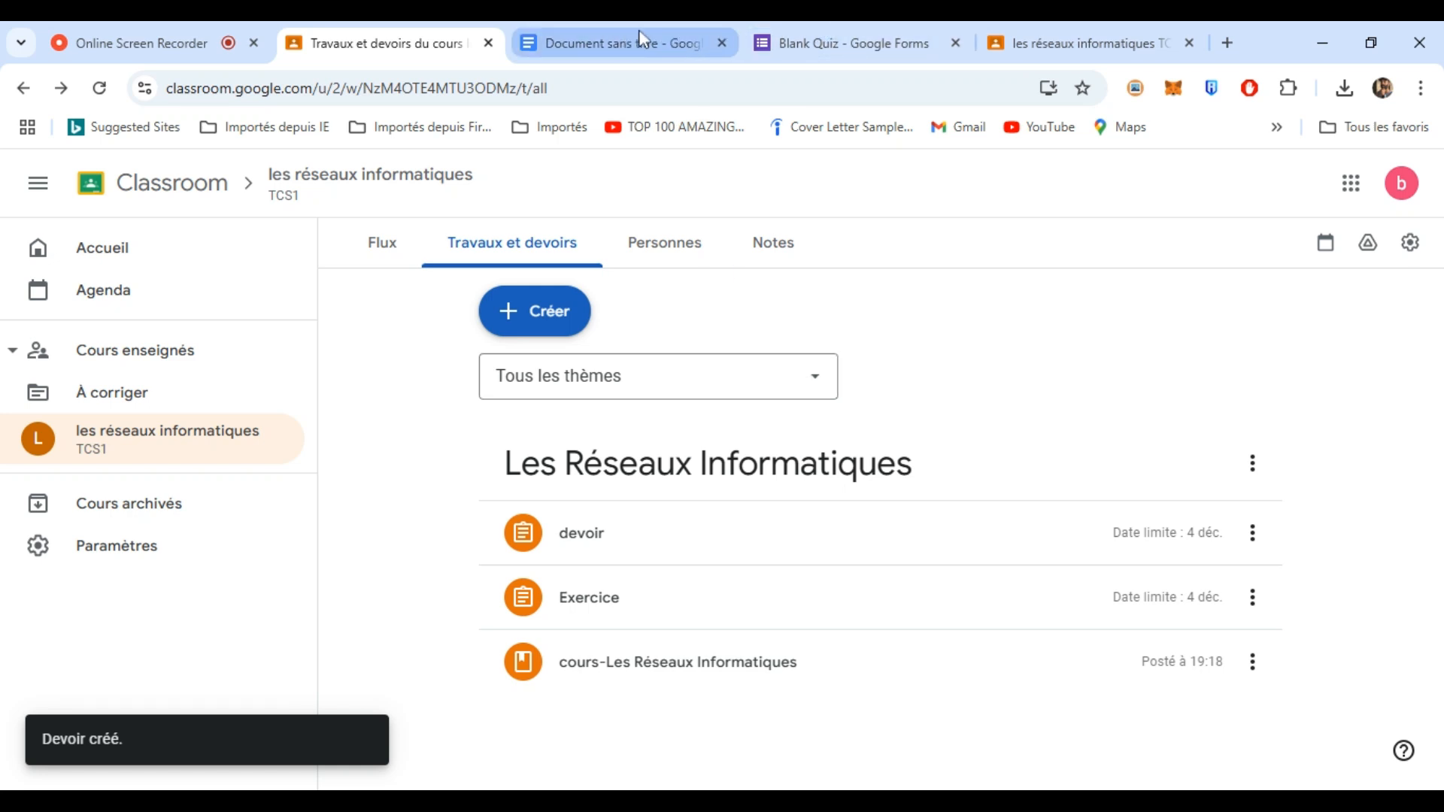
# - Close the Docs document and quiz editor tabs
pyautogui.click(645, 51)
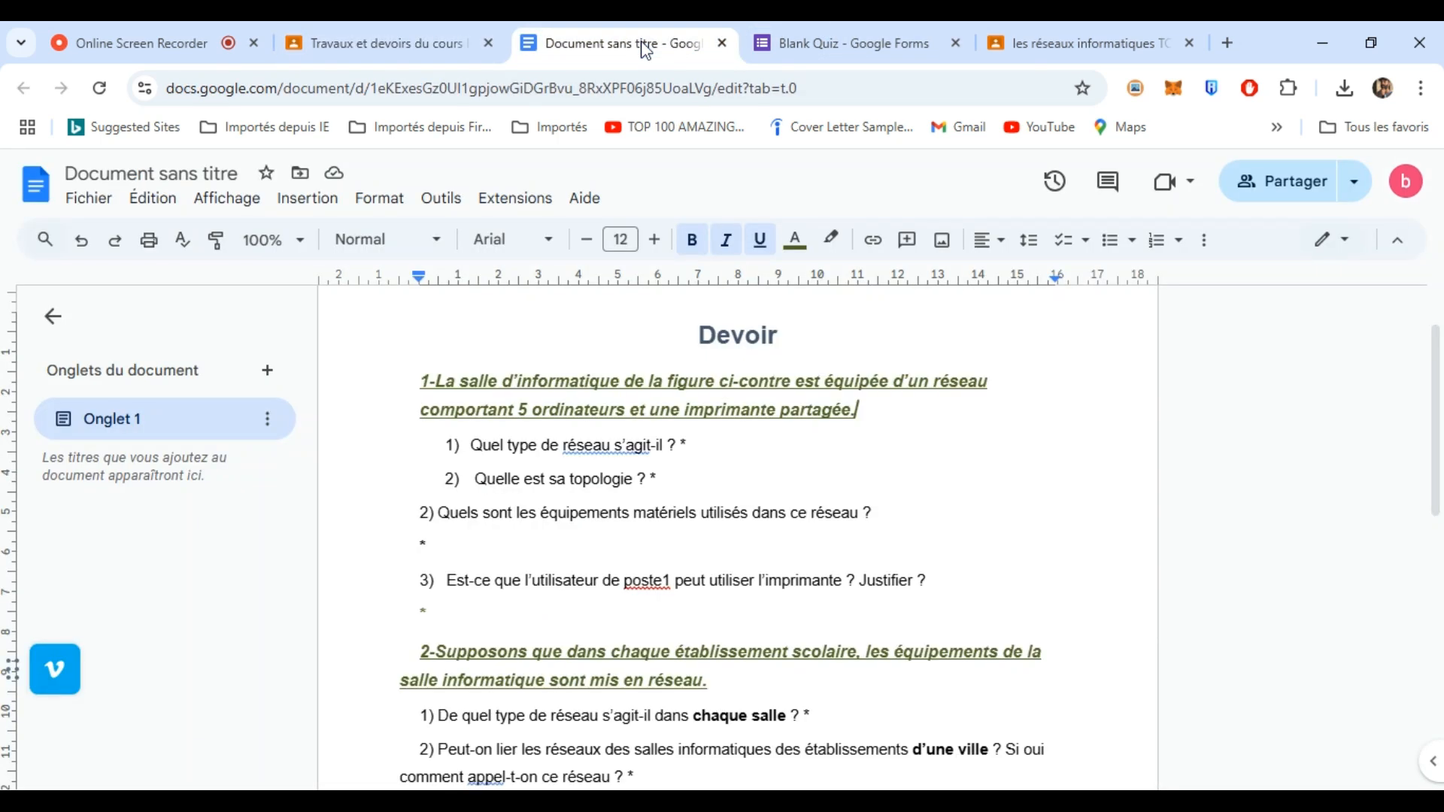
pyautogui.click(722, 43)
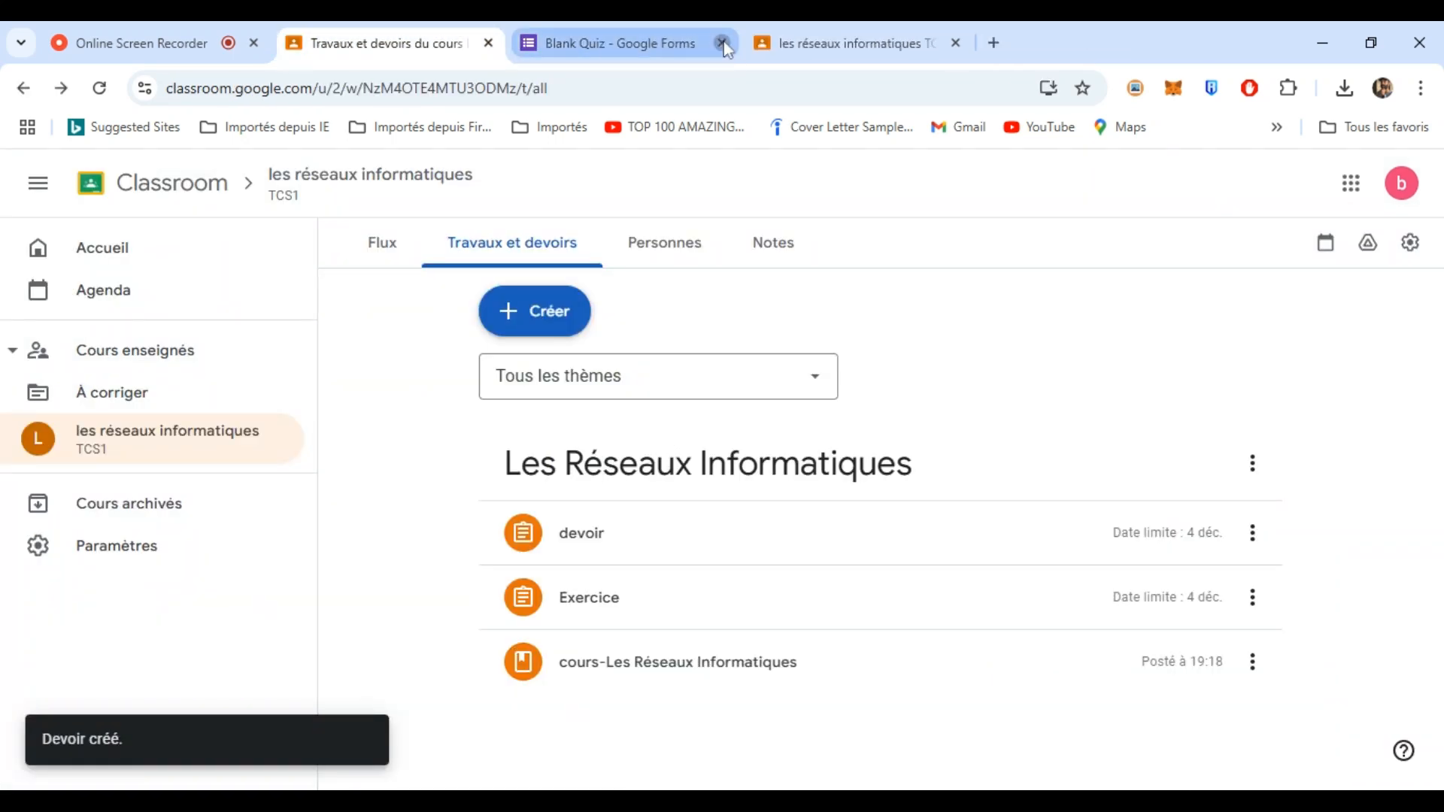
pyautogui.click(723, 43)
# - As the student, open Travaux et devoirs and the Exercice assignment's Blank Quiz
pyautogui.click(674, 43)
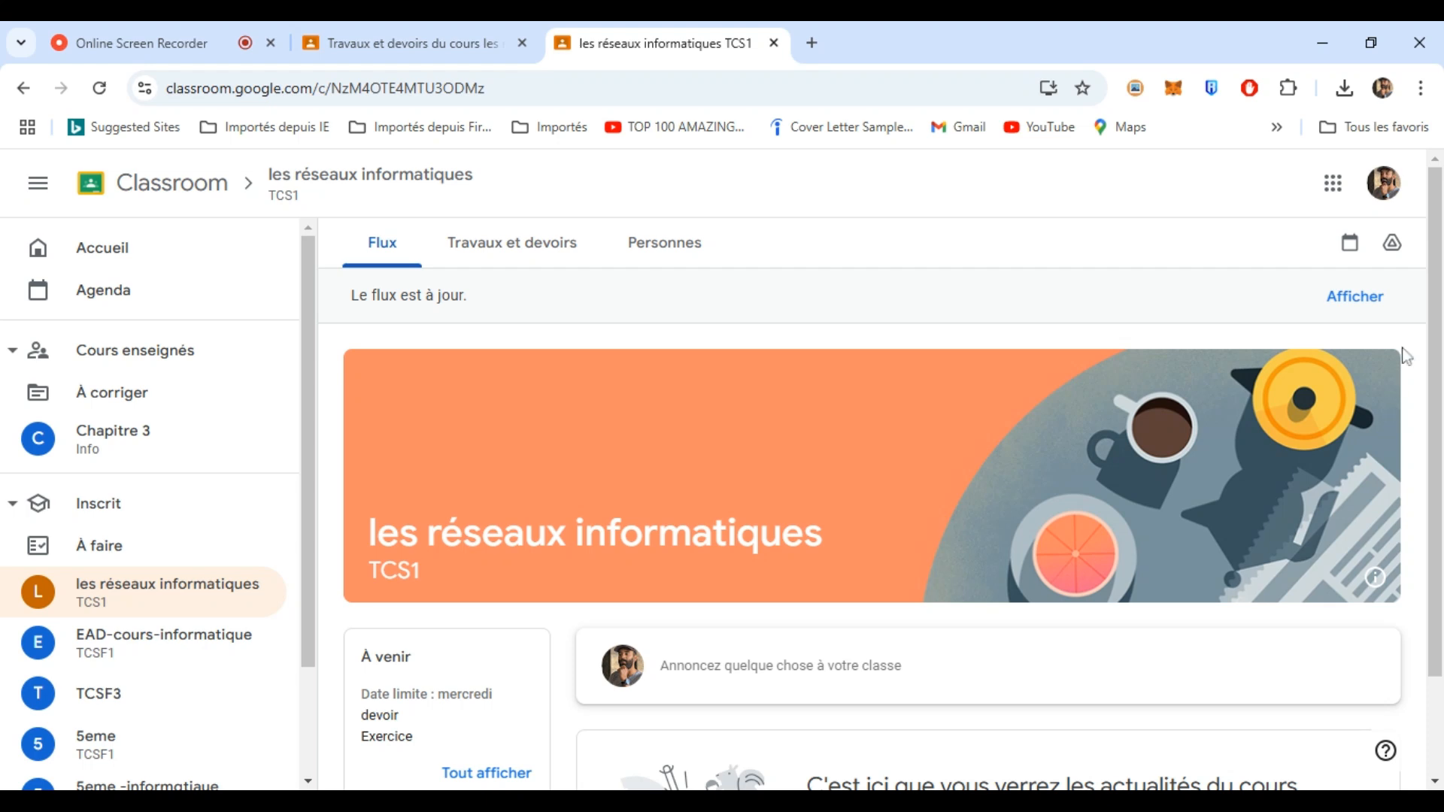
pyautogui.scroll(-2, 1437, 440)
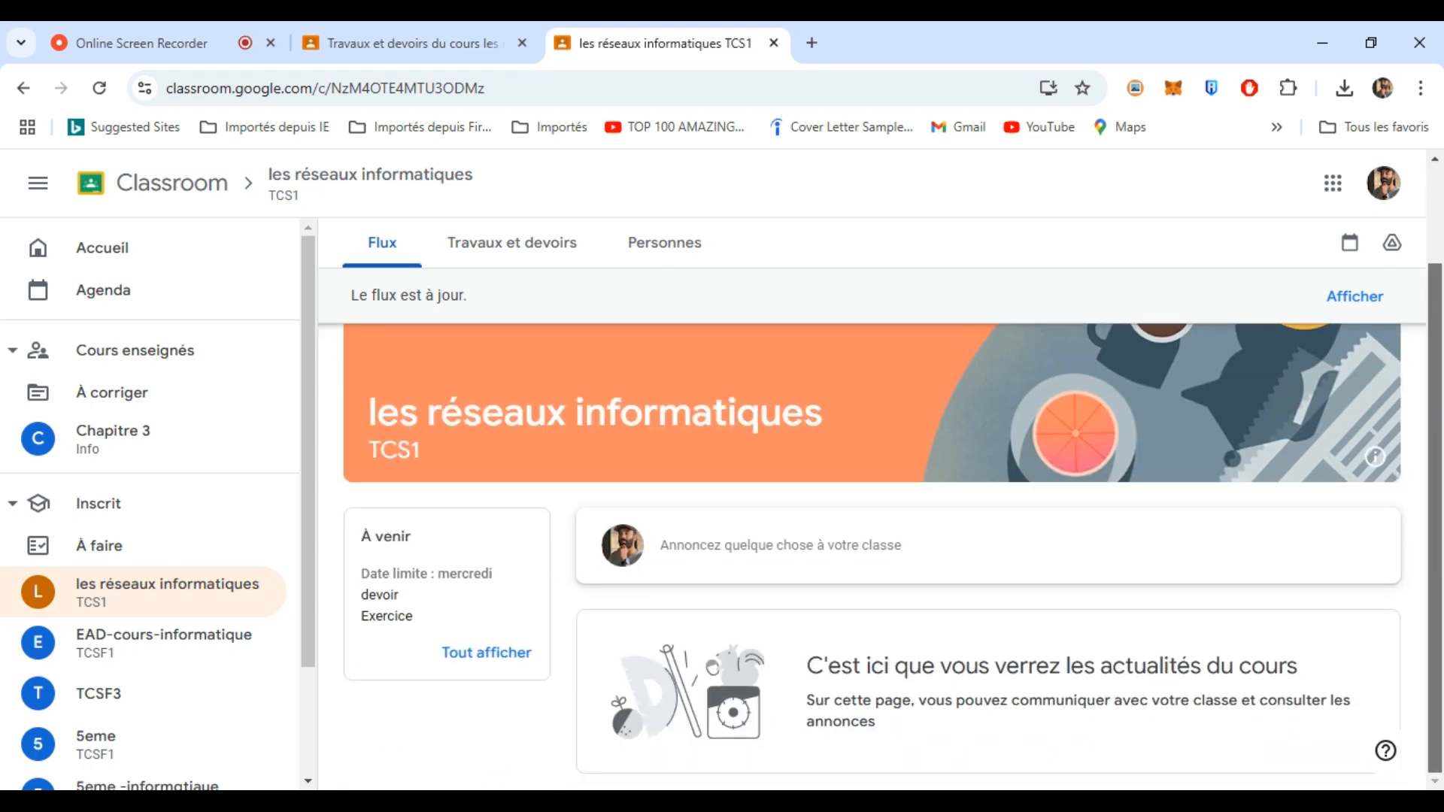
pyautogui.click(382, 252)
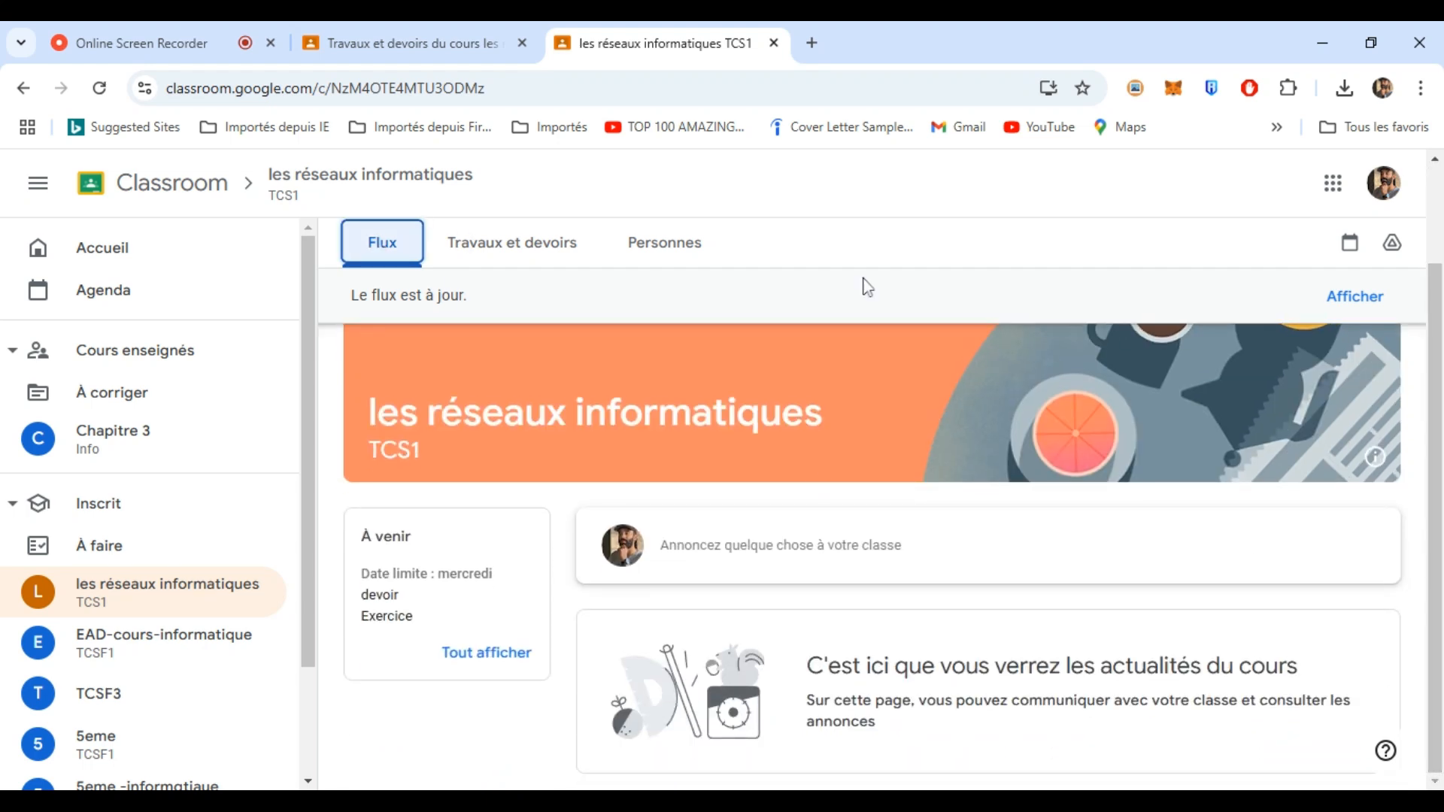
pyautogui.moveTo(1433, 320)
pyautogui.mouseDown()
pyautogui.moveTo(1419, 255)
pyautogui.moveTo(1428, 339)
pyautogui.mouseUp()
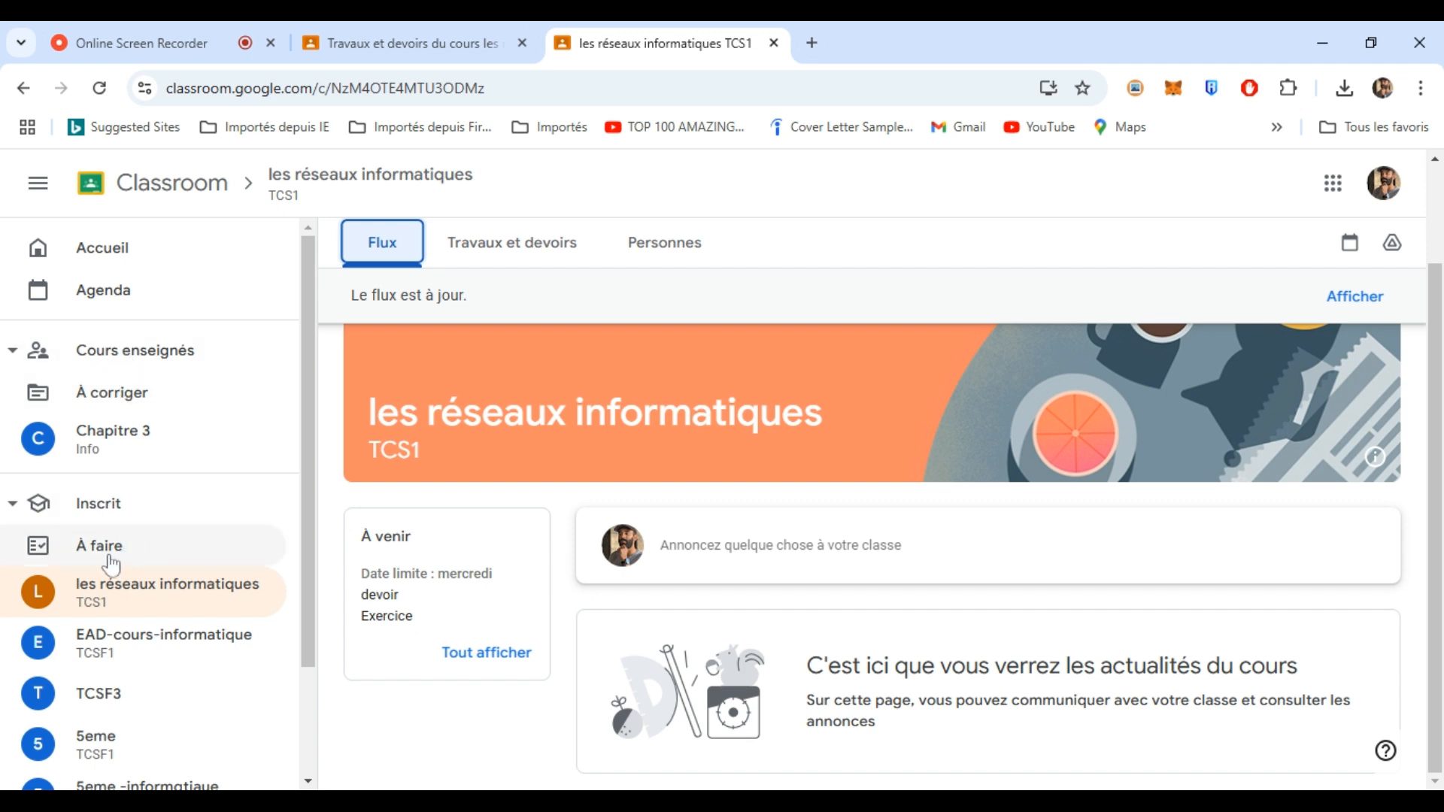
pyautogui.click(534, 244)
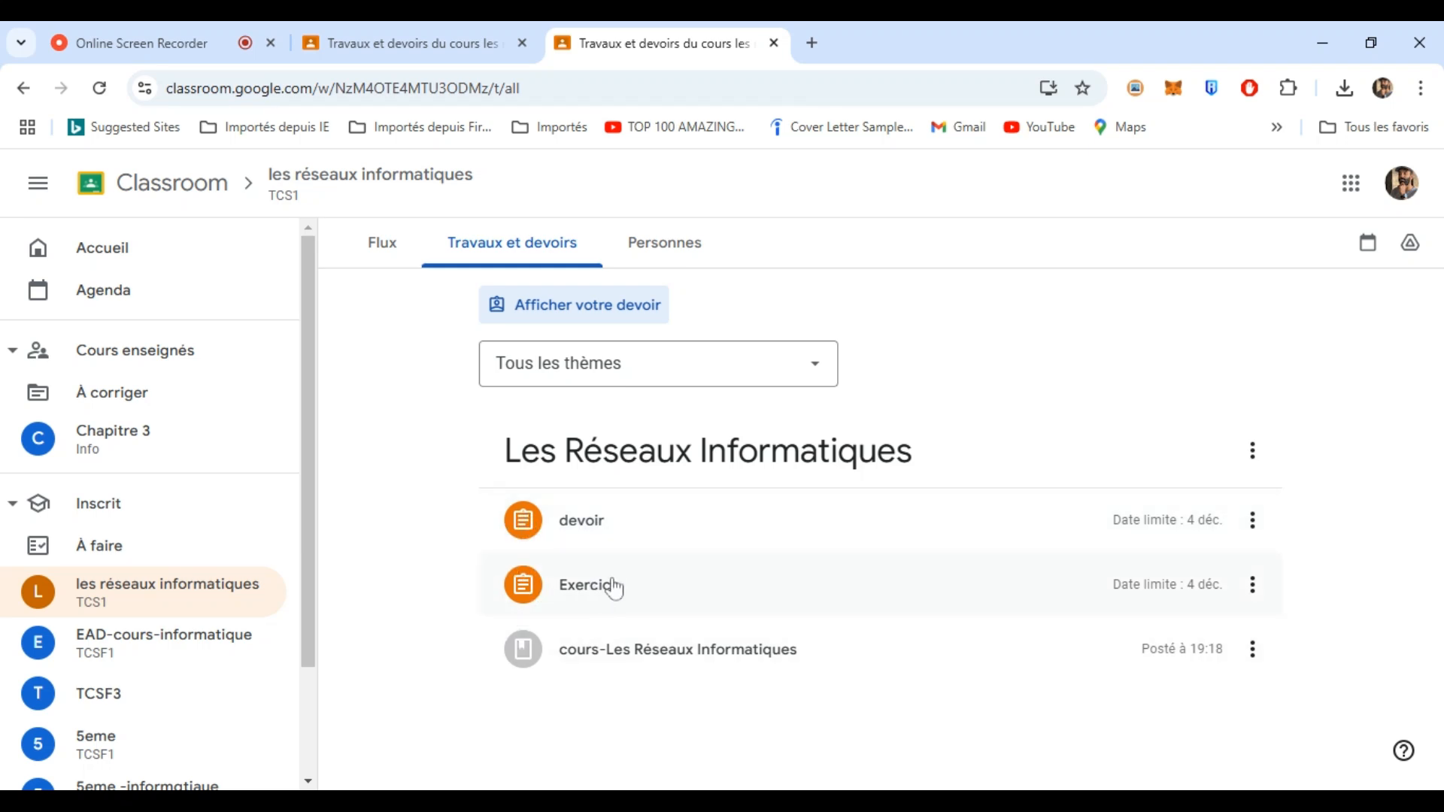
pyautogui.click(594, 590)
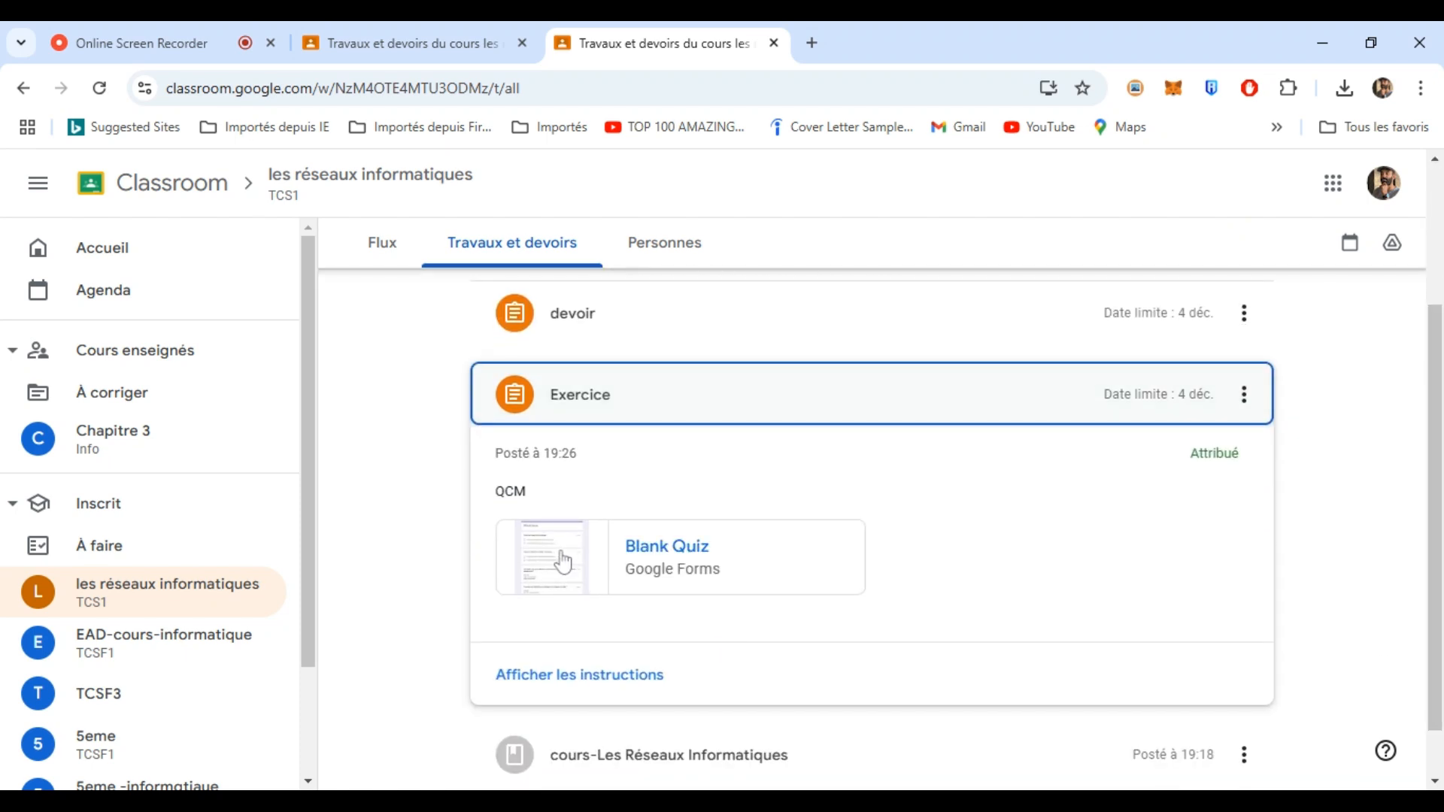
pyautogui.click(564, 562)
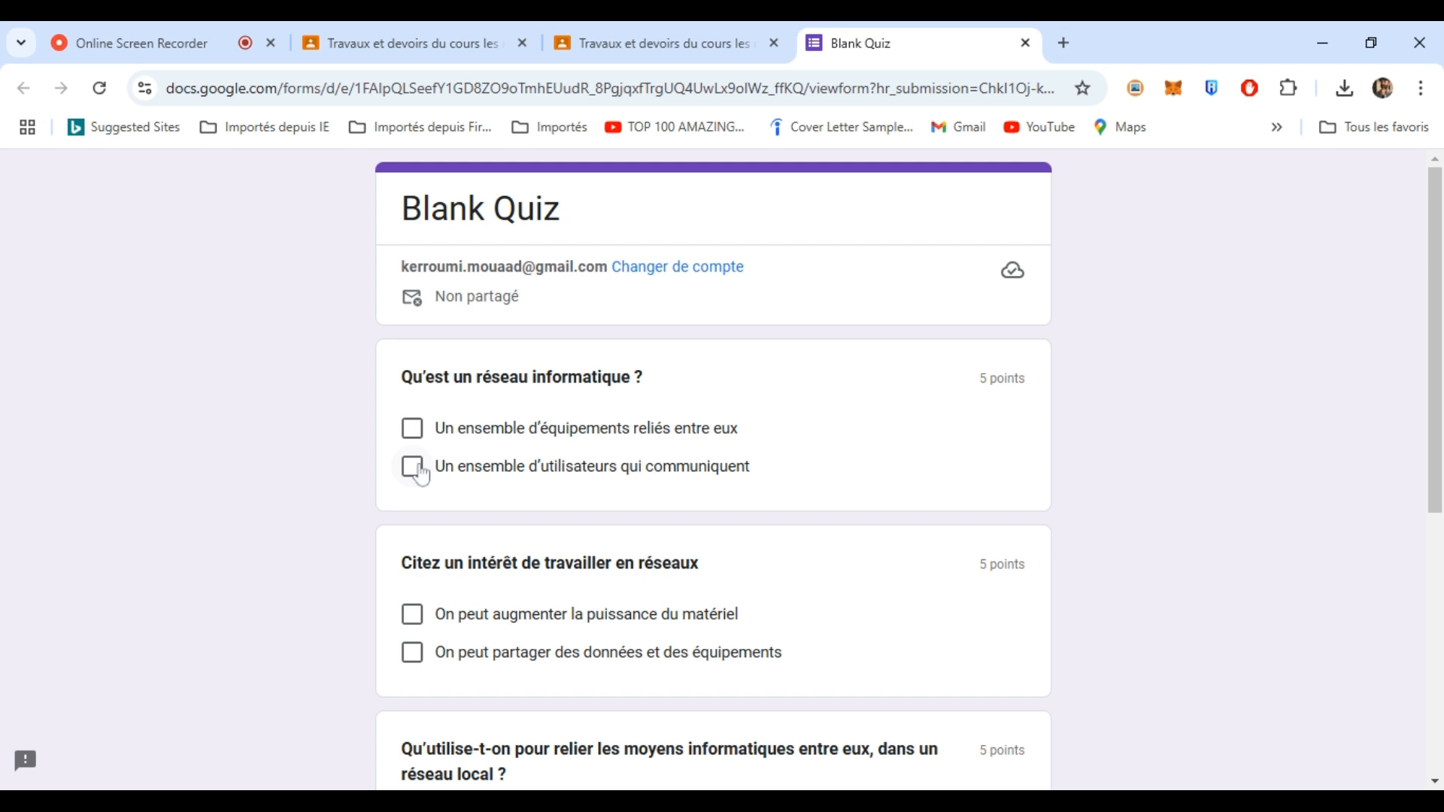
# - Answer the opening questions, choosing sharing data and equipment and Des commutateurs
pyautogui.click(414, 470)
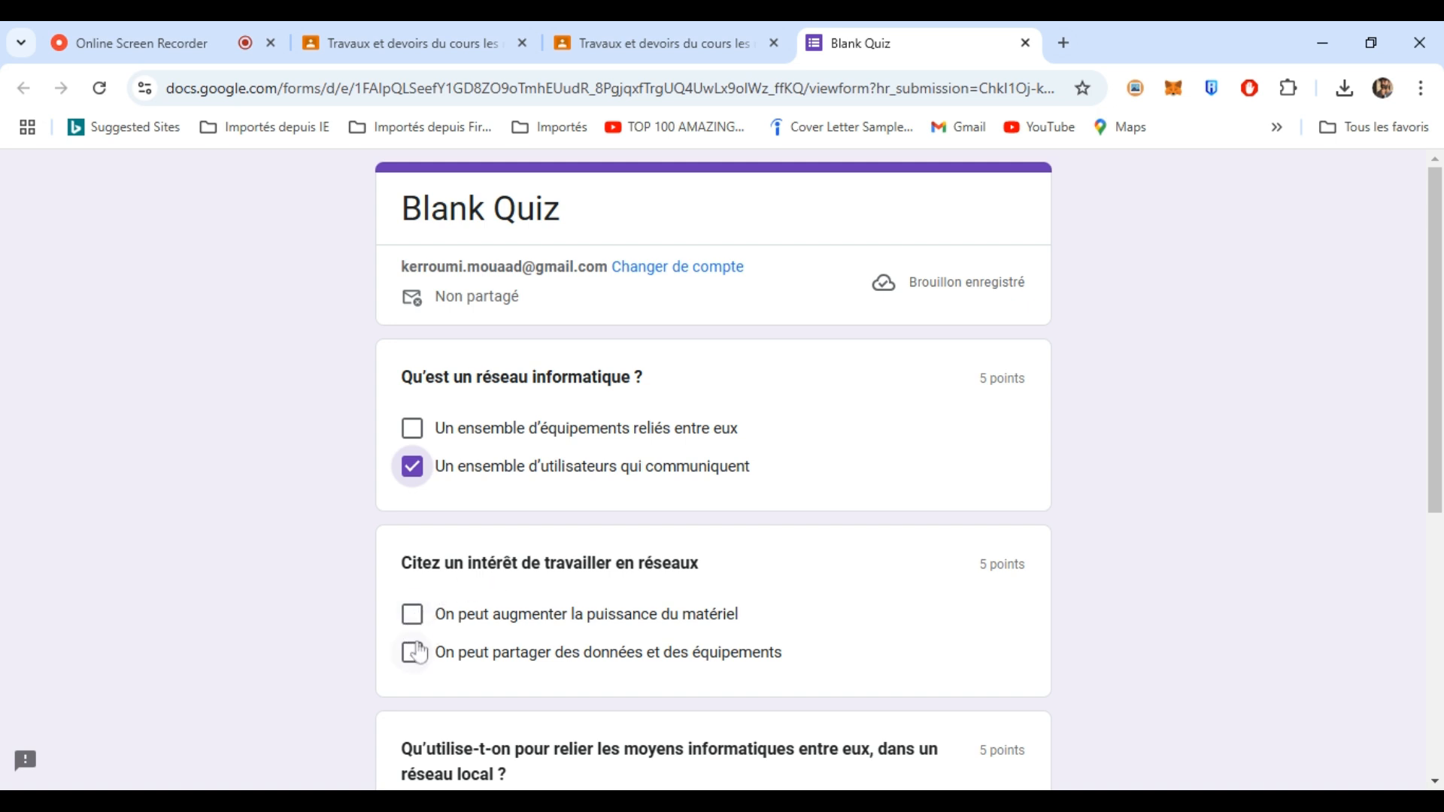
pyautogui.click(413, 654)
pyautogui.scroll(-4, 1440, 425)
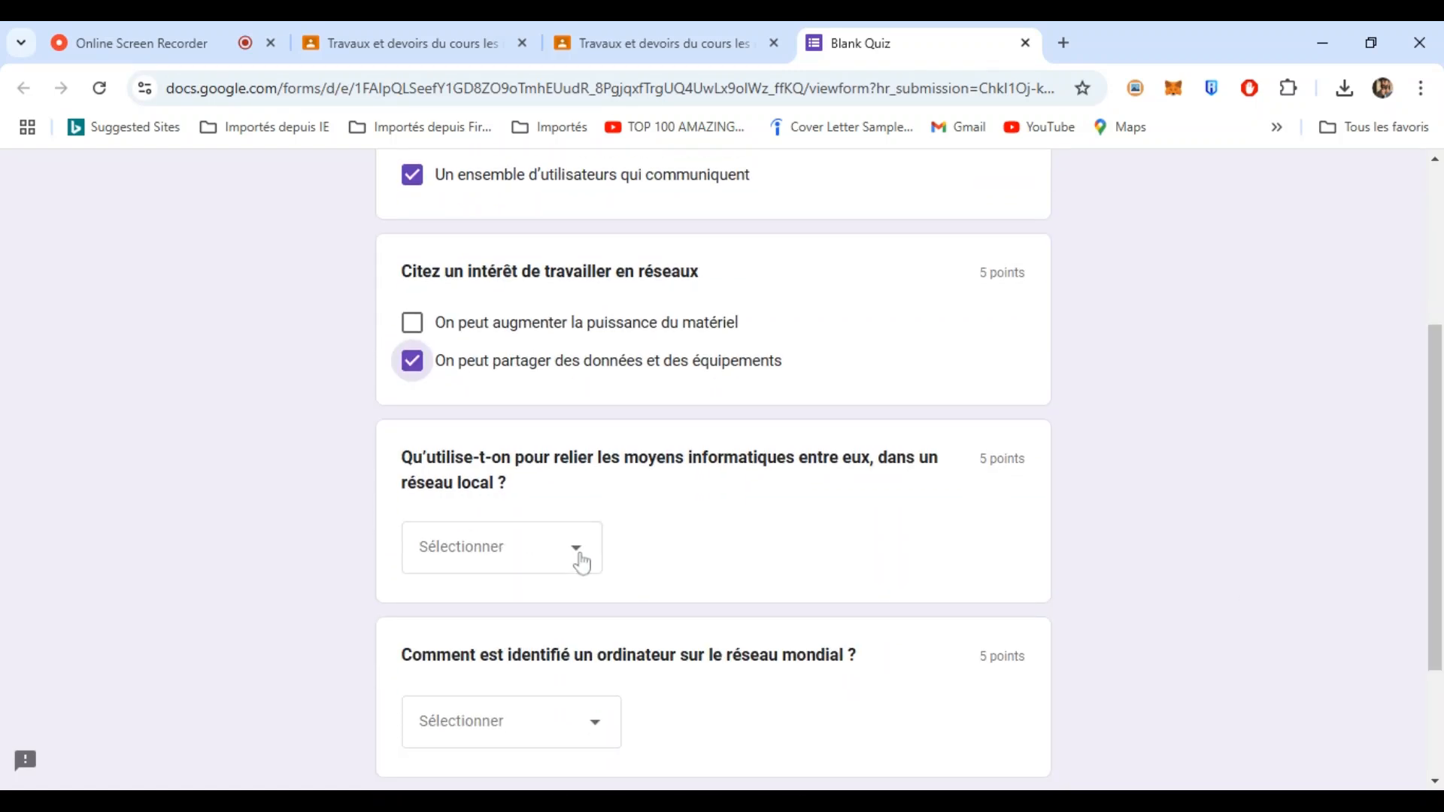
pyautogui.click(577, 563)
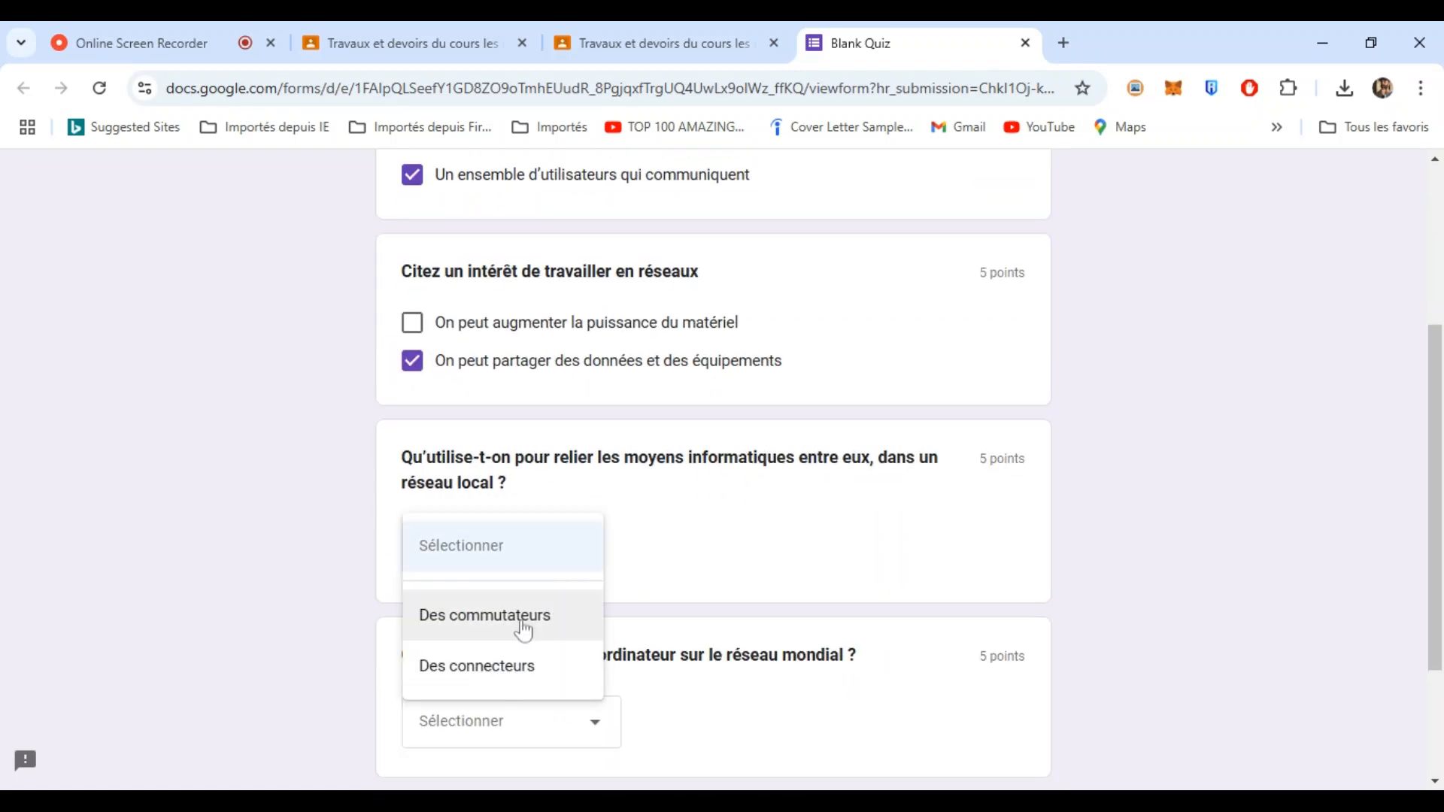
pyautogui.click(525, 626)
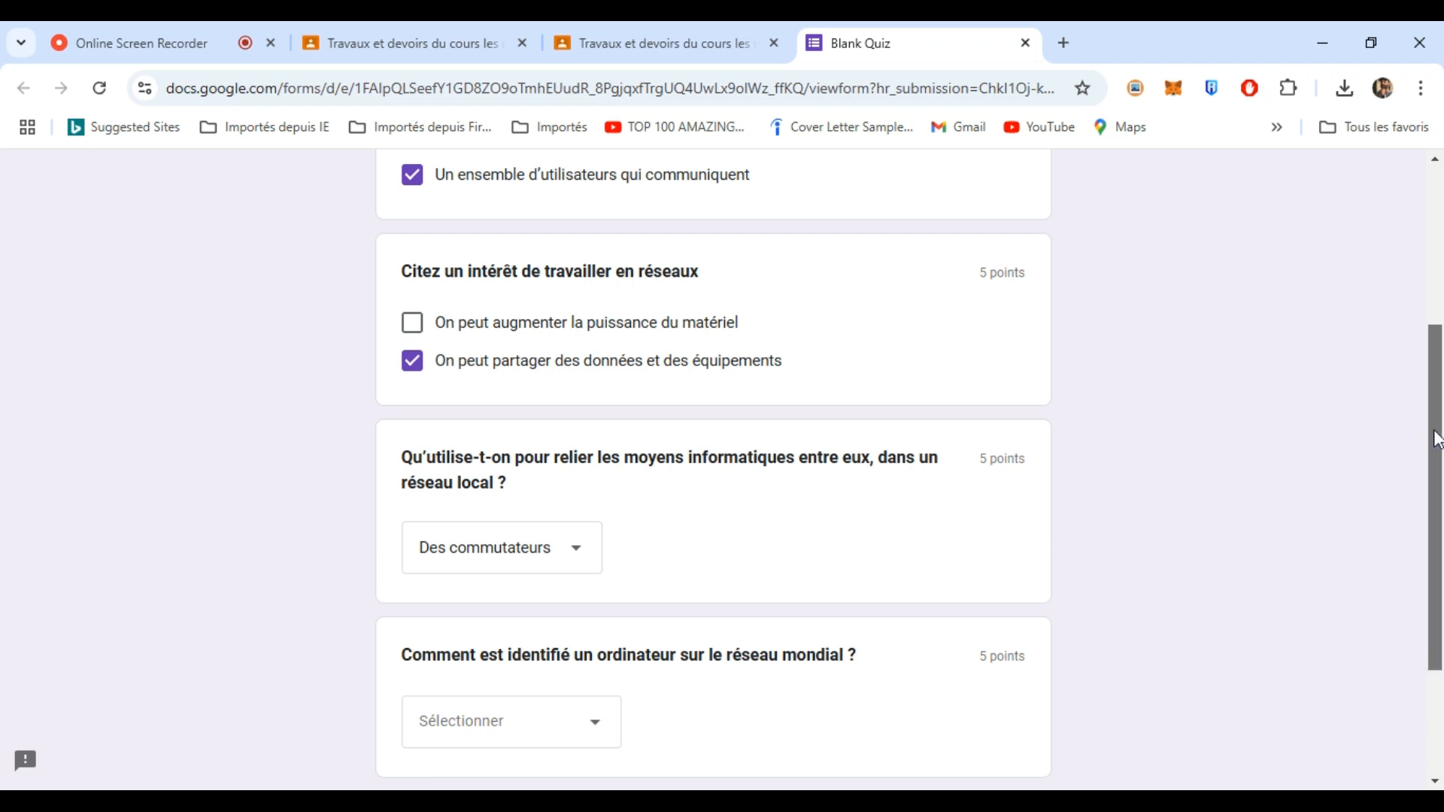
# - Answer the global-network question with Par une adresse IP, submit, and view the 15/20 score
pyautogui.scroll(-3, 1432, 436)
pyautogui.click(607, 534)
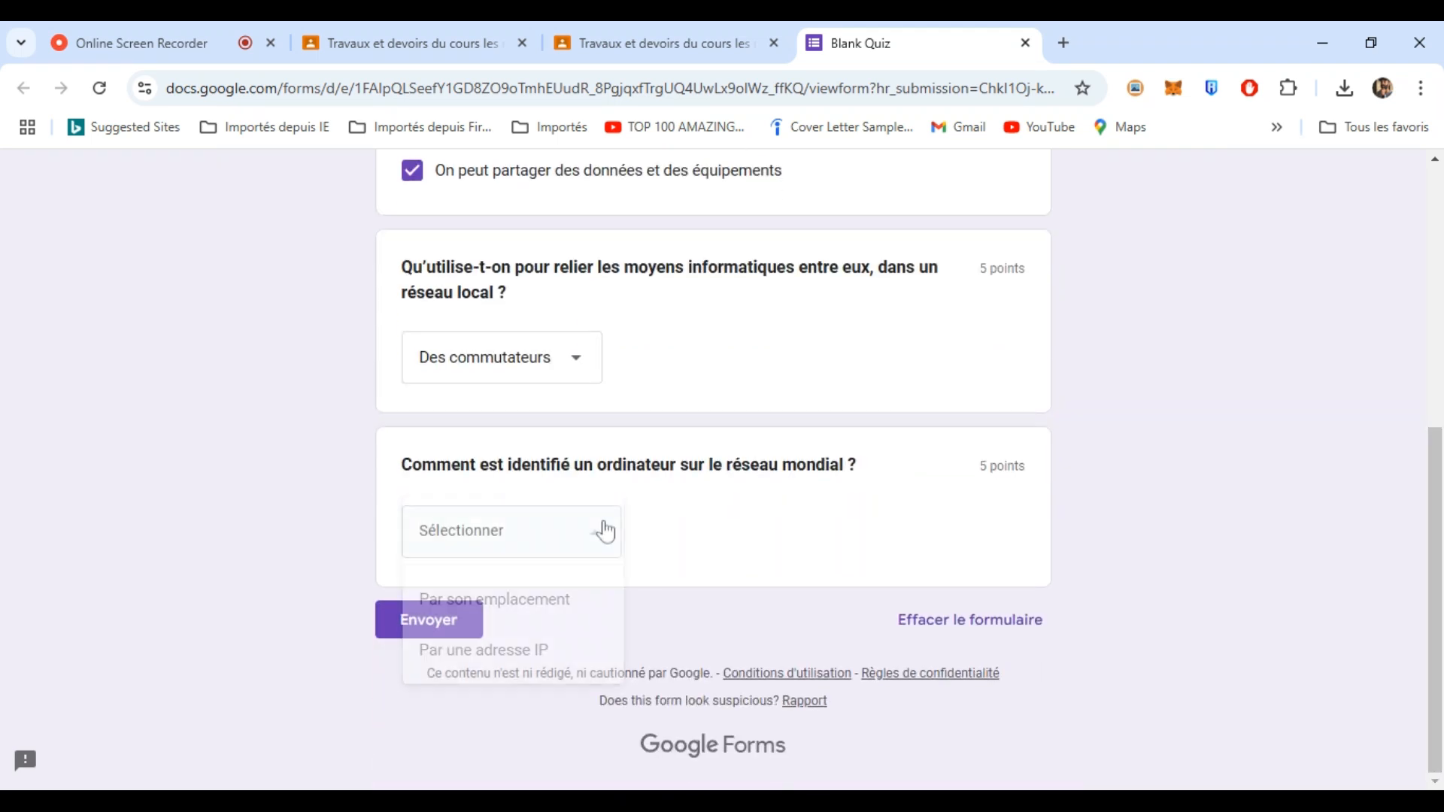
pyautogui.click(504, 659)
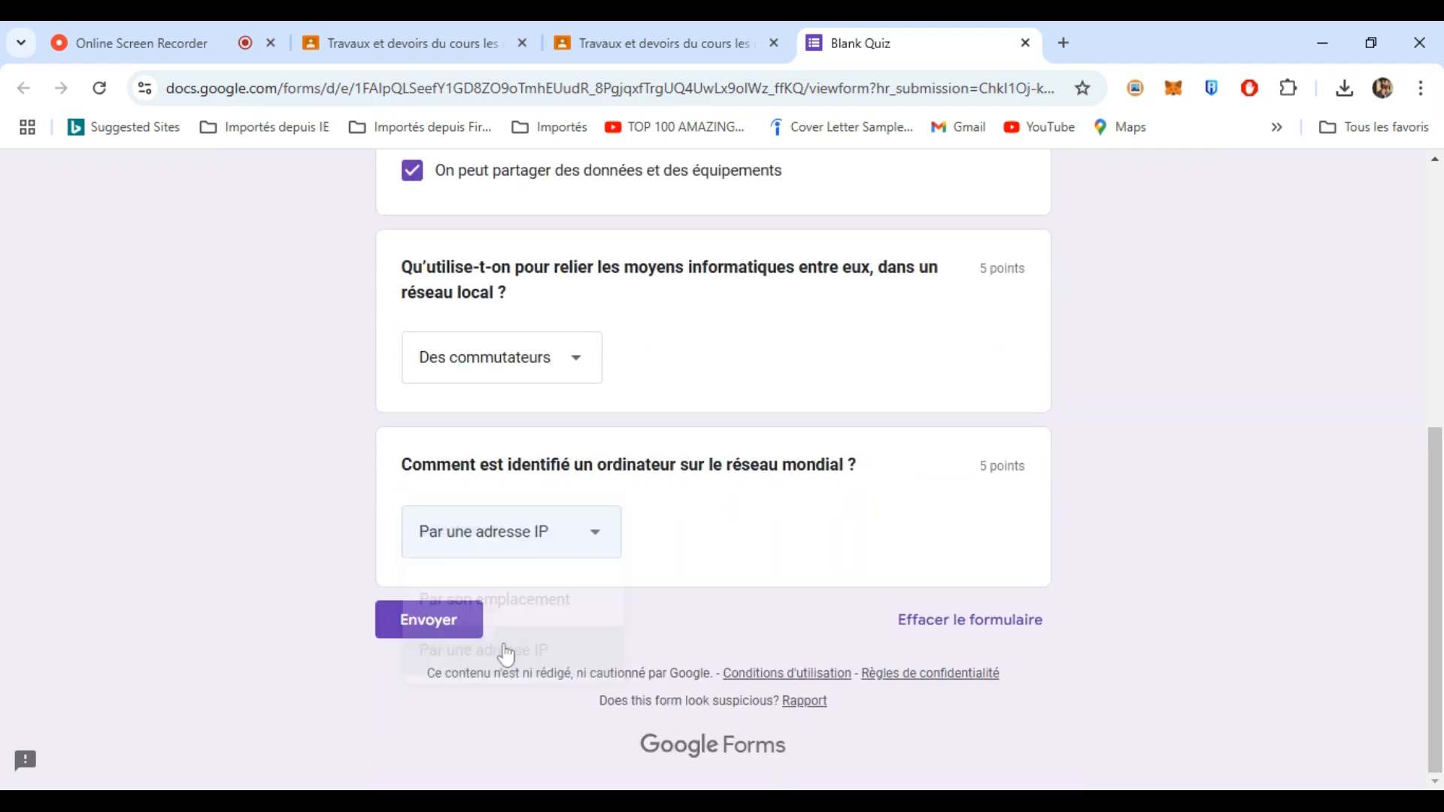
pyautogui.click(426, 630)
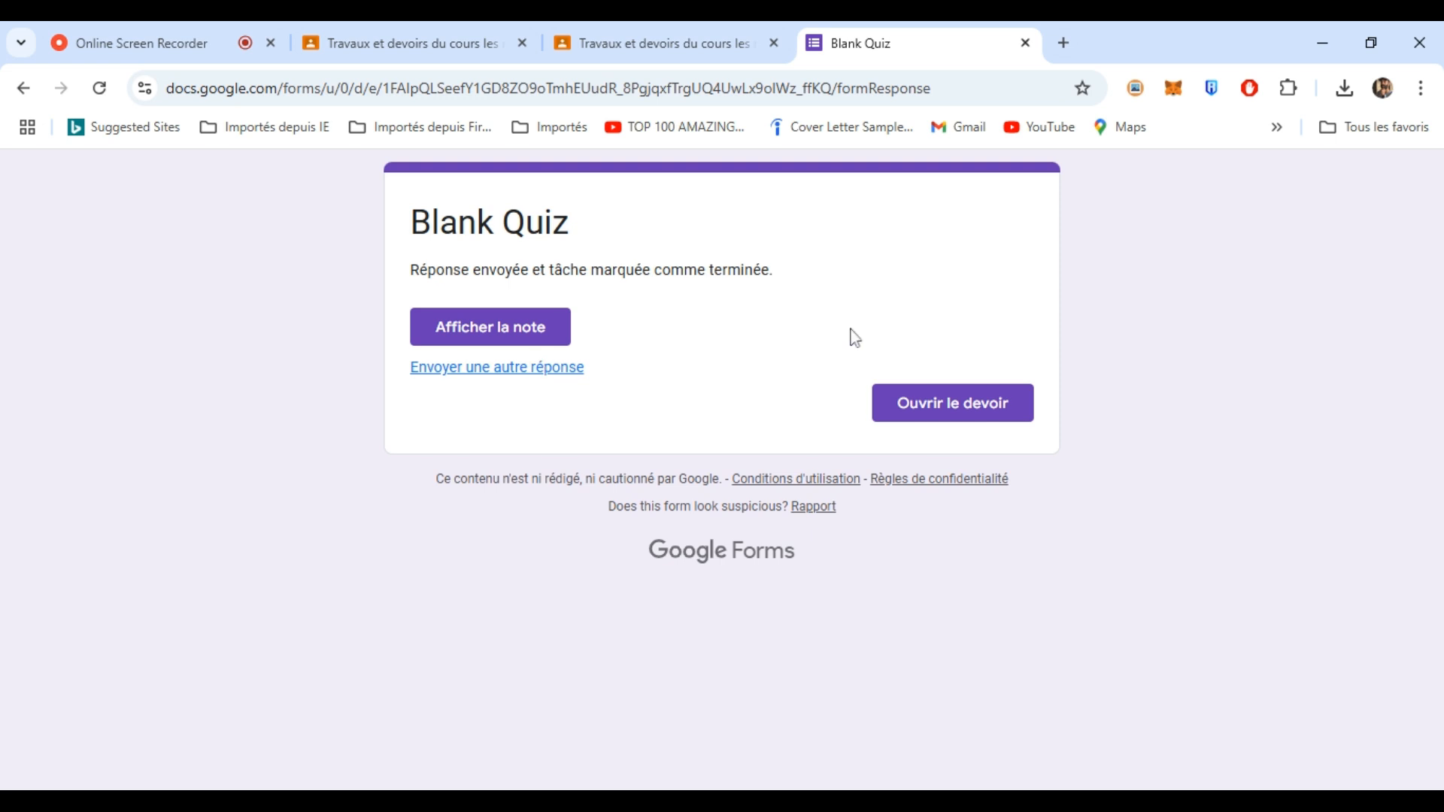
pyautogui.click(504, 334)
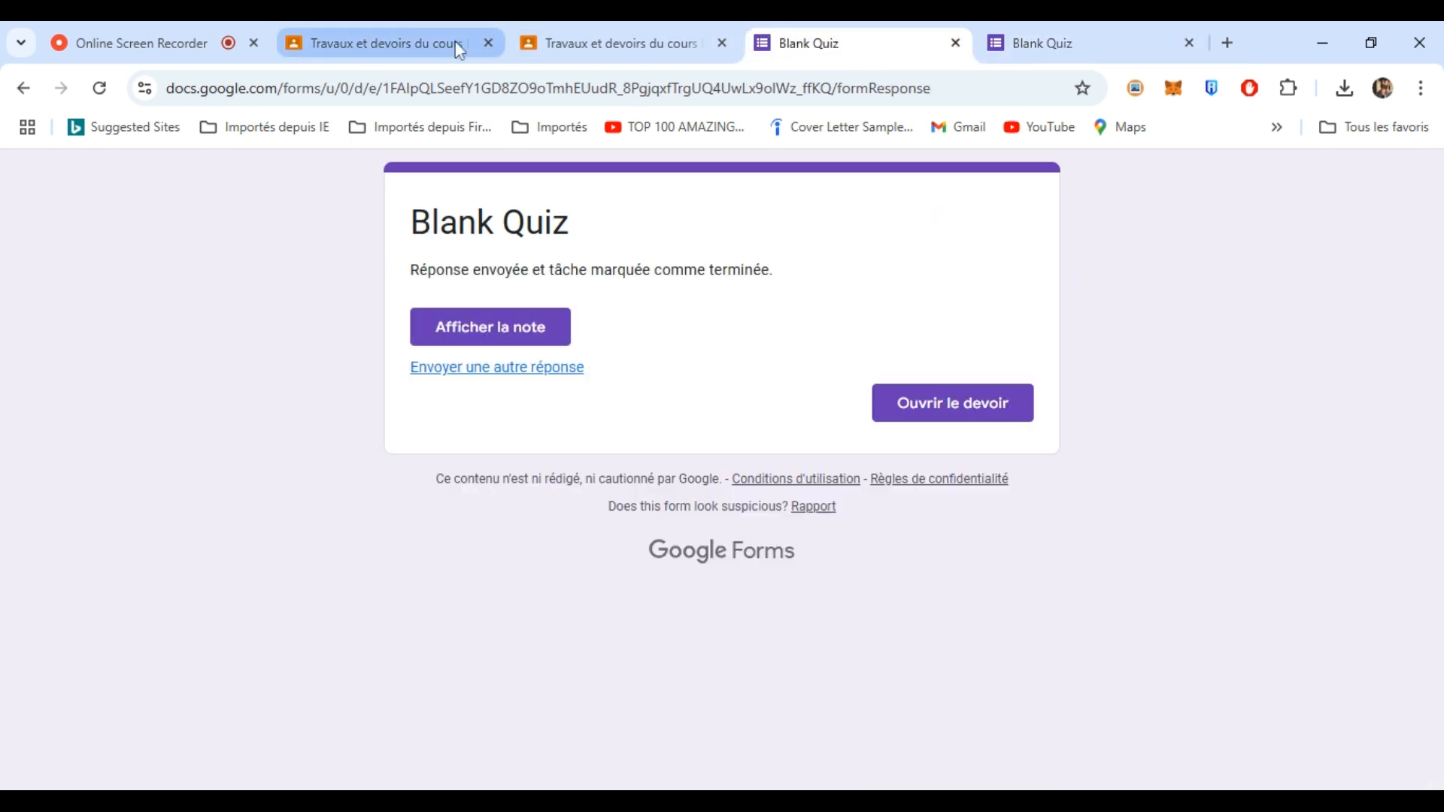
pyautogui.click(396, 37)
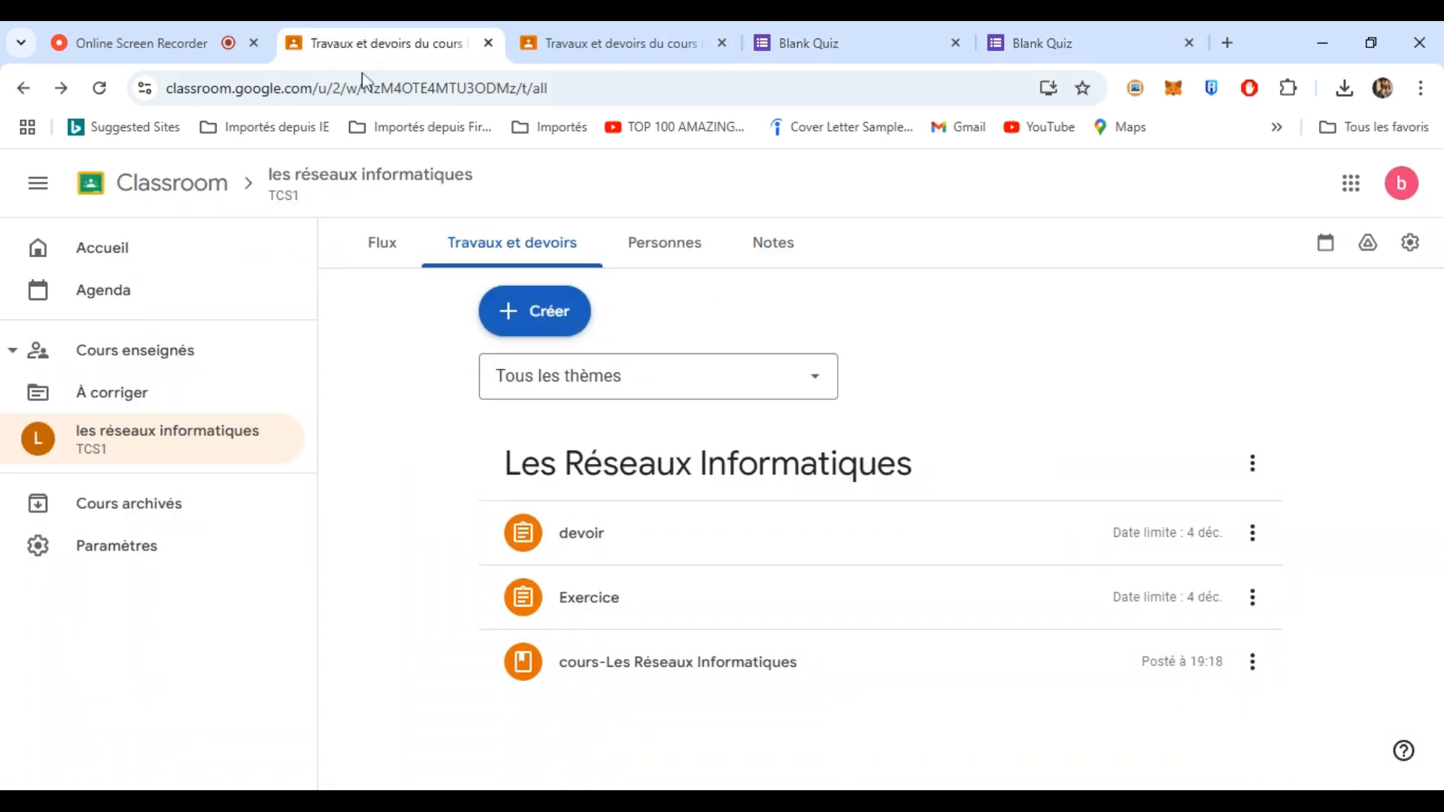
# - From the Notes gradebook, return the student's Exercice work using Rendre
pyautogui.click(791, 255)
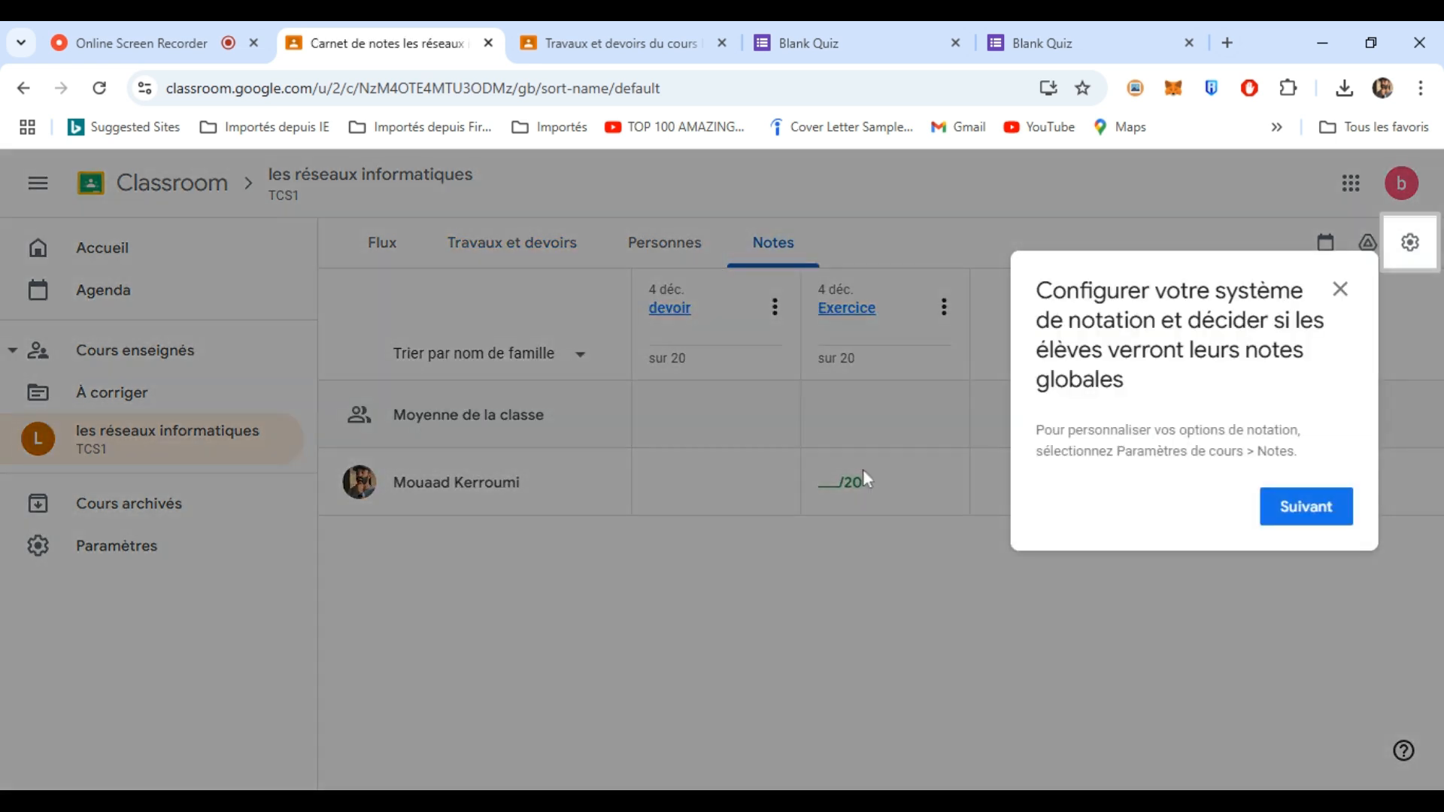
pyautogui.click(1341, 290)
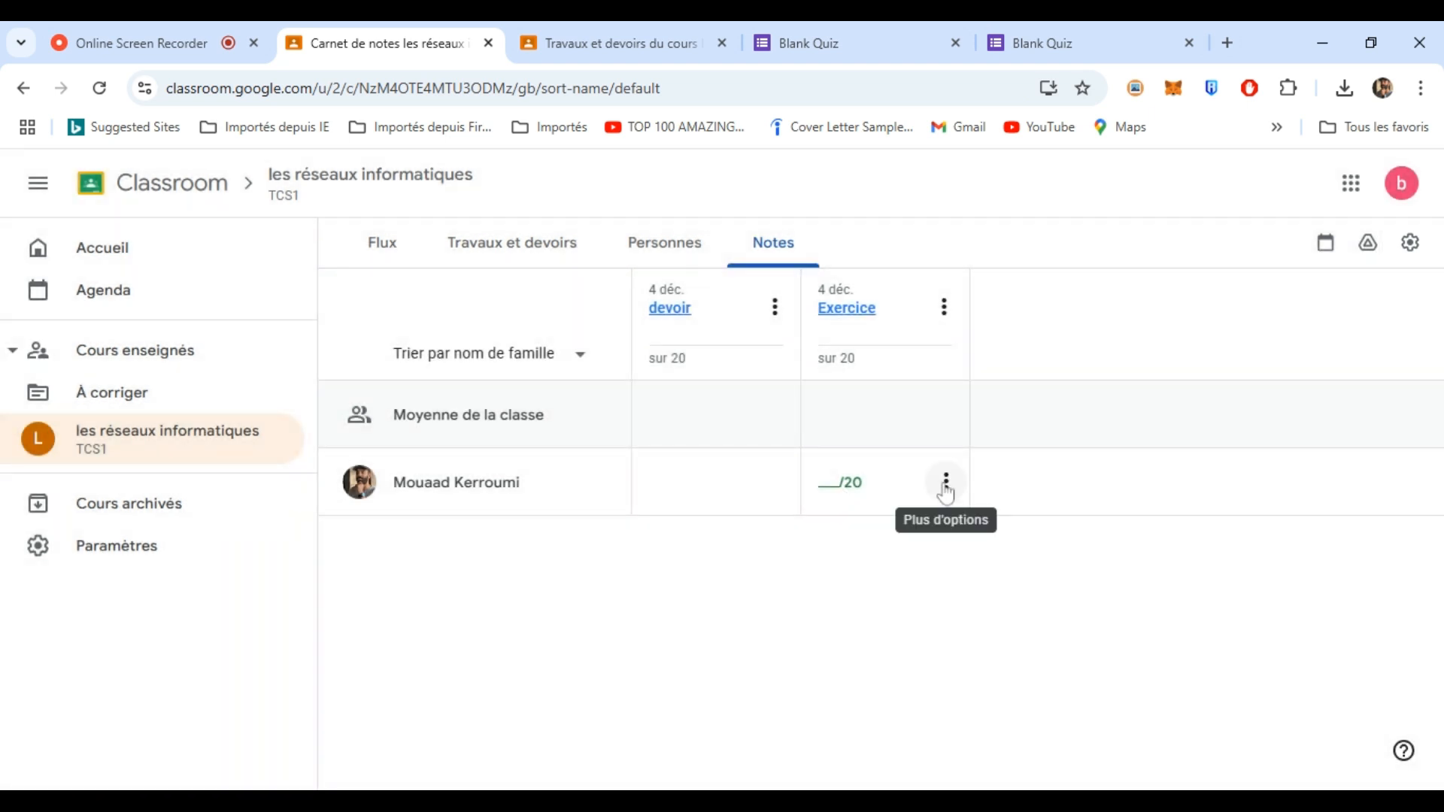
pyautogui.click(945, 485)
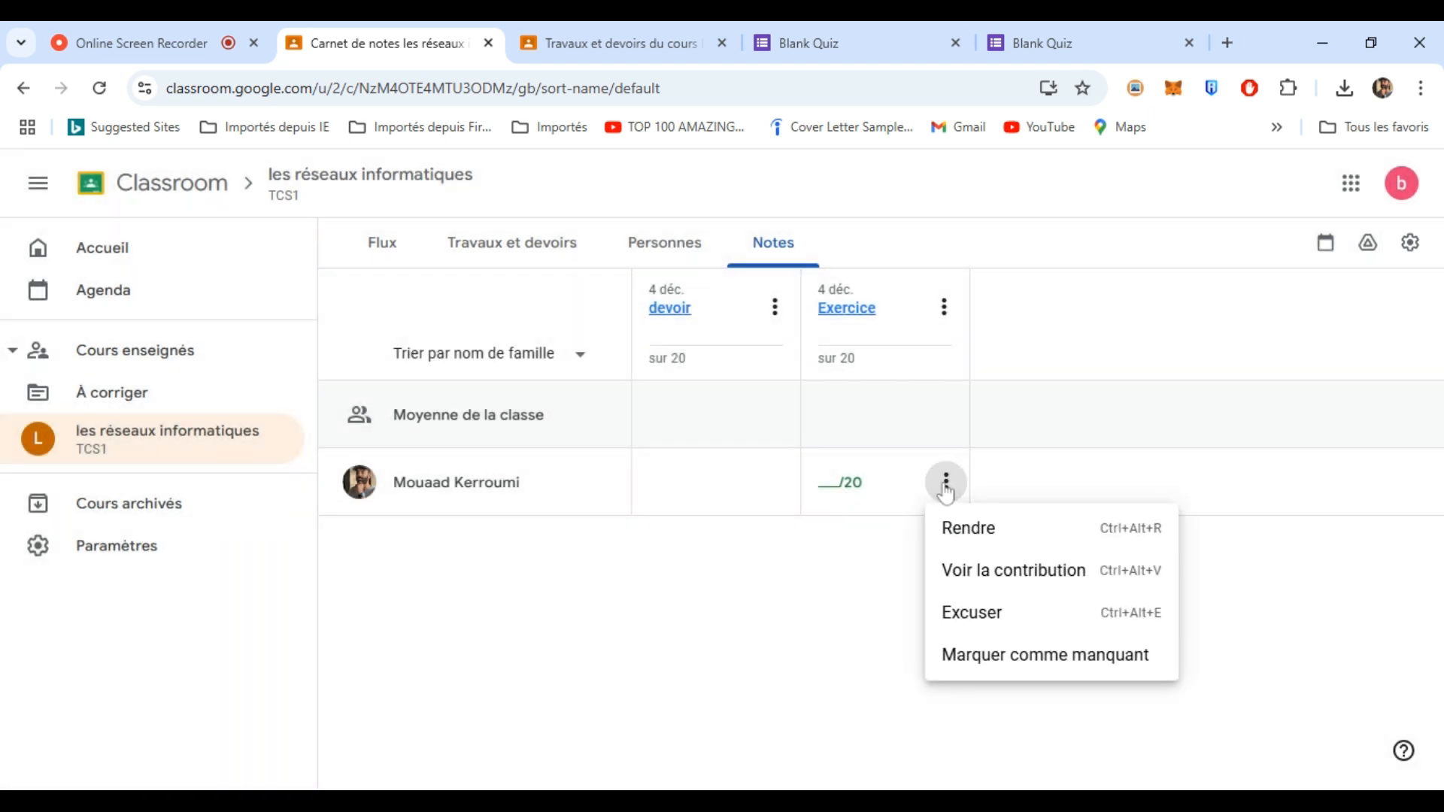
pyautogui.click(984, 537)
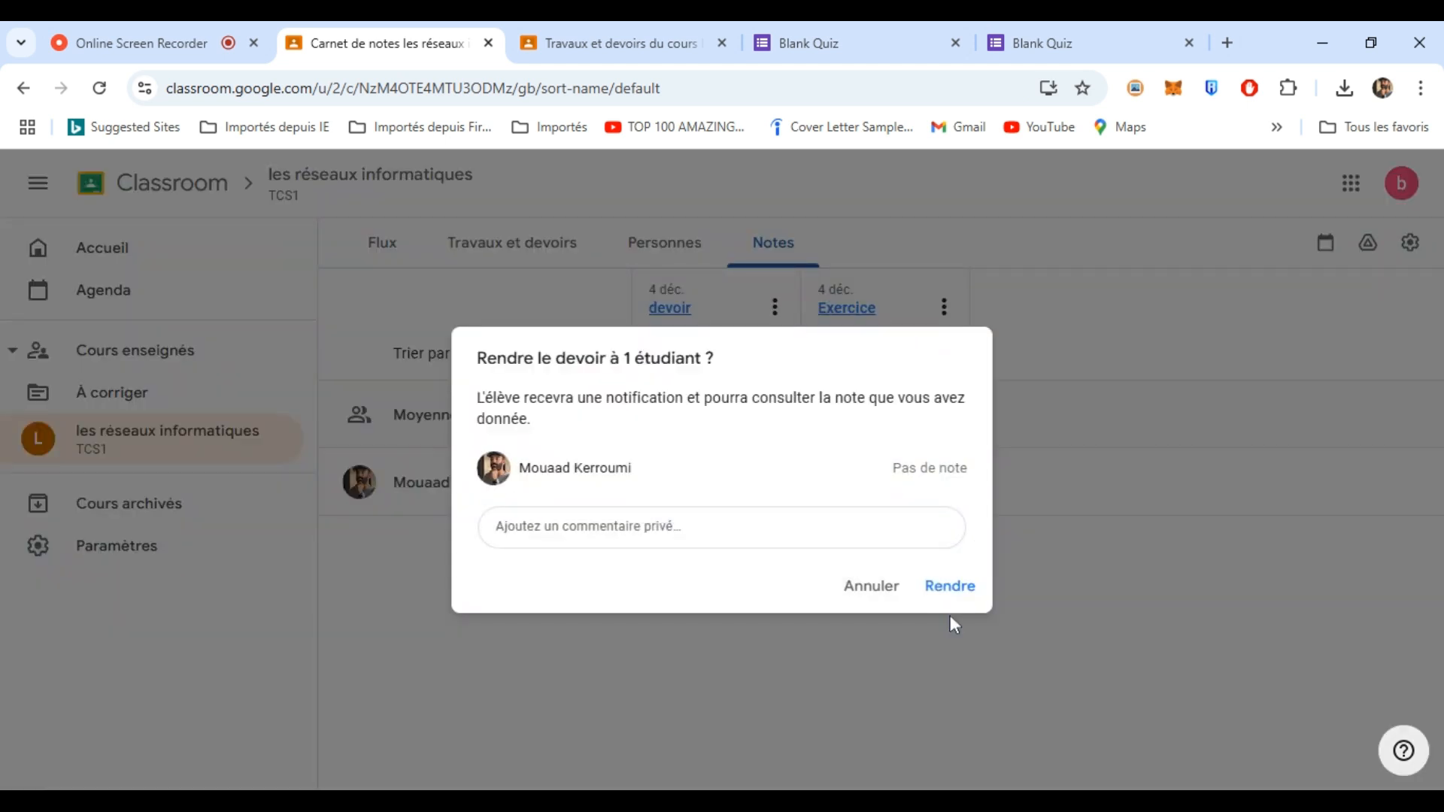
pyautogui.click(947, 592)
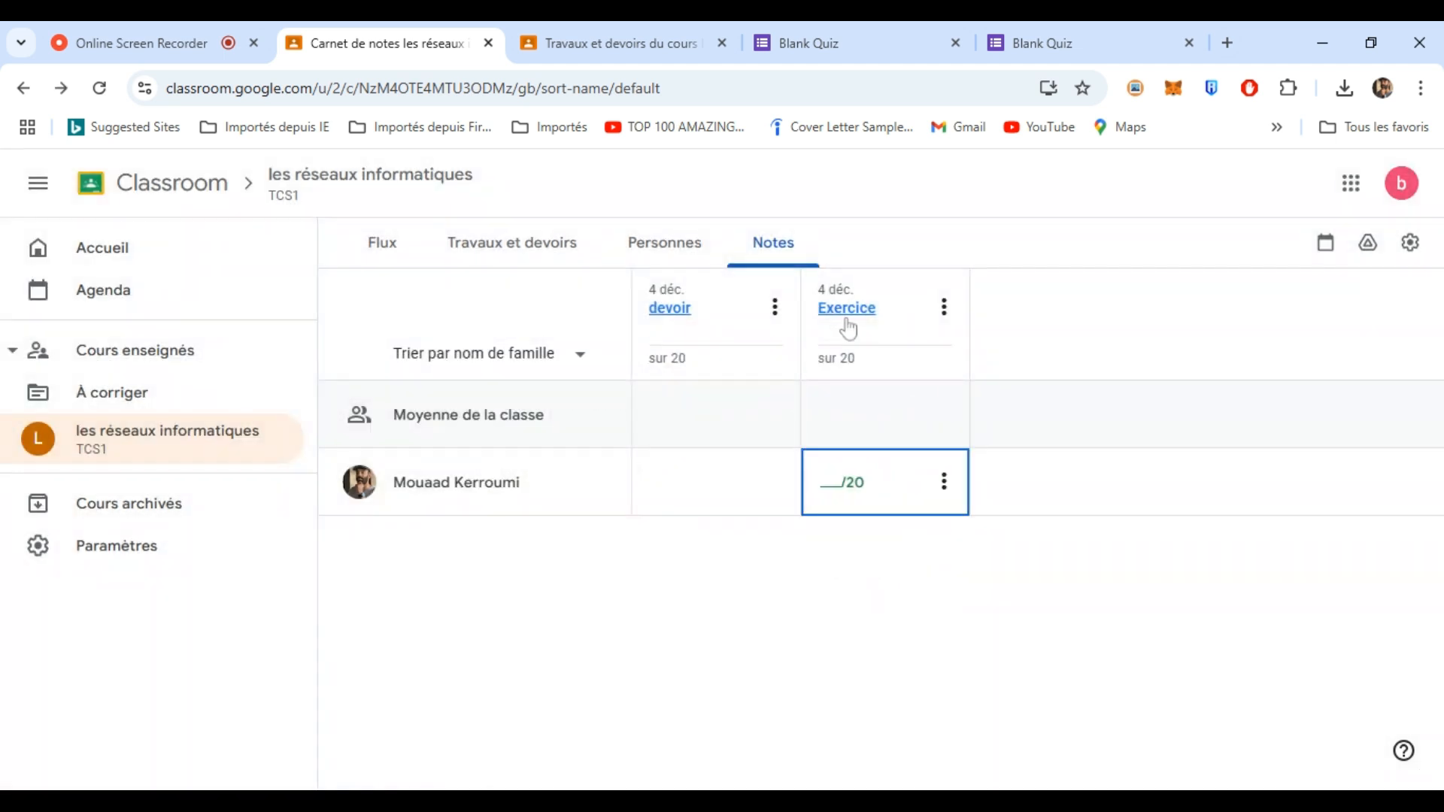
# - Open Exercice's submissions filtered to Remis and open the attached Blank Quiz
pyautogui.click(846, 309)
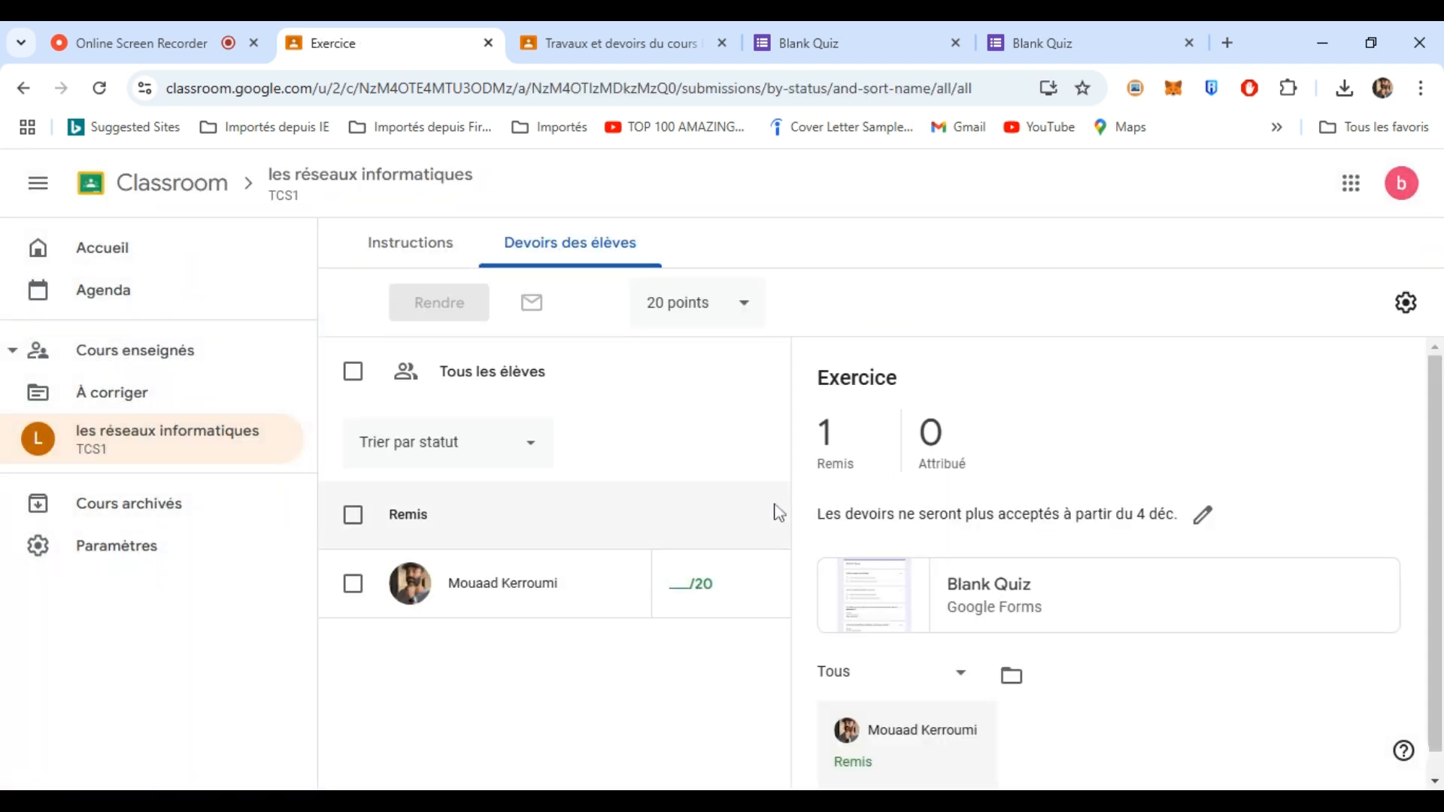
pyautogui.click(825, 457)
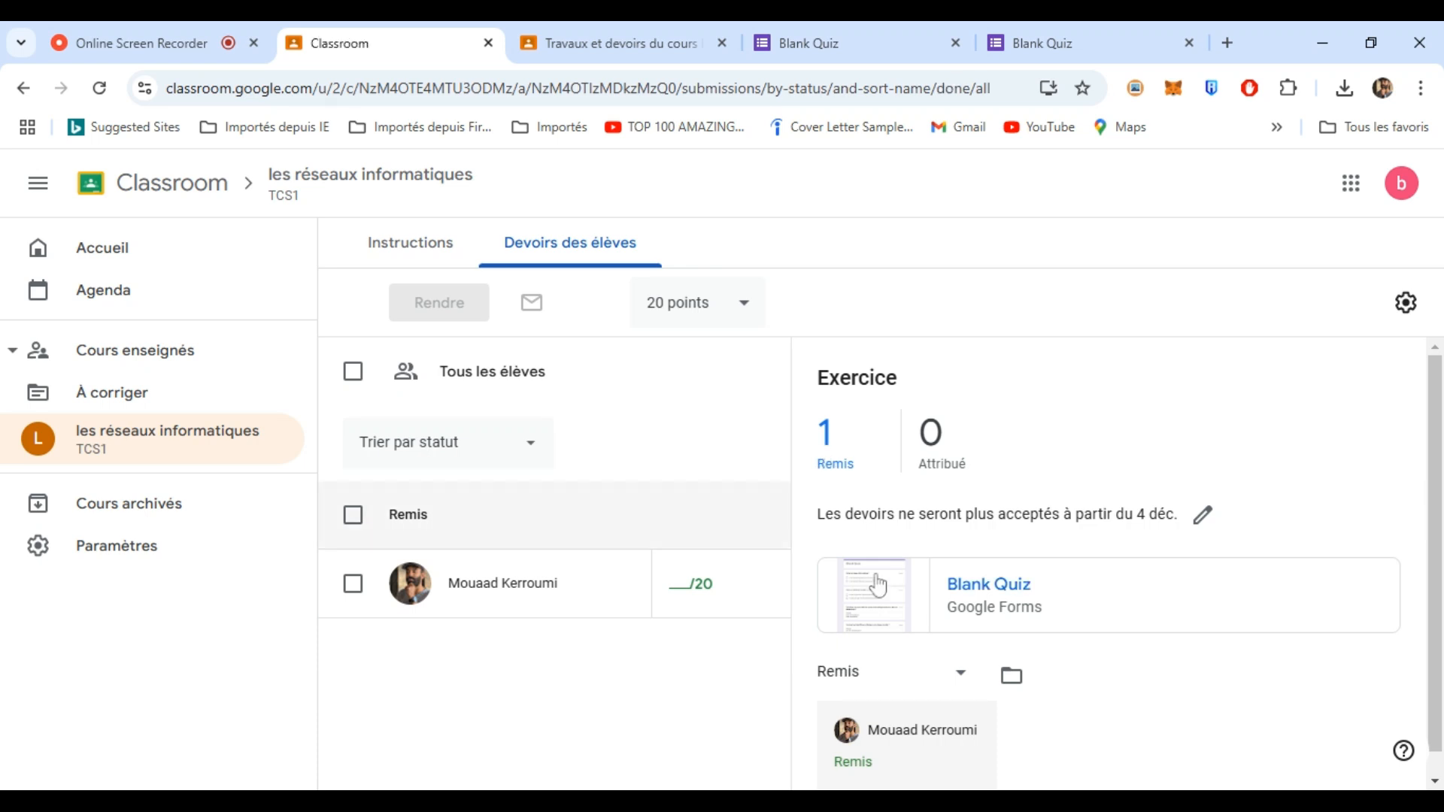
pyautogui.click(880, 594)
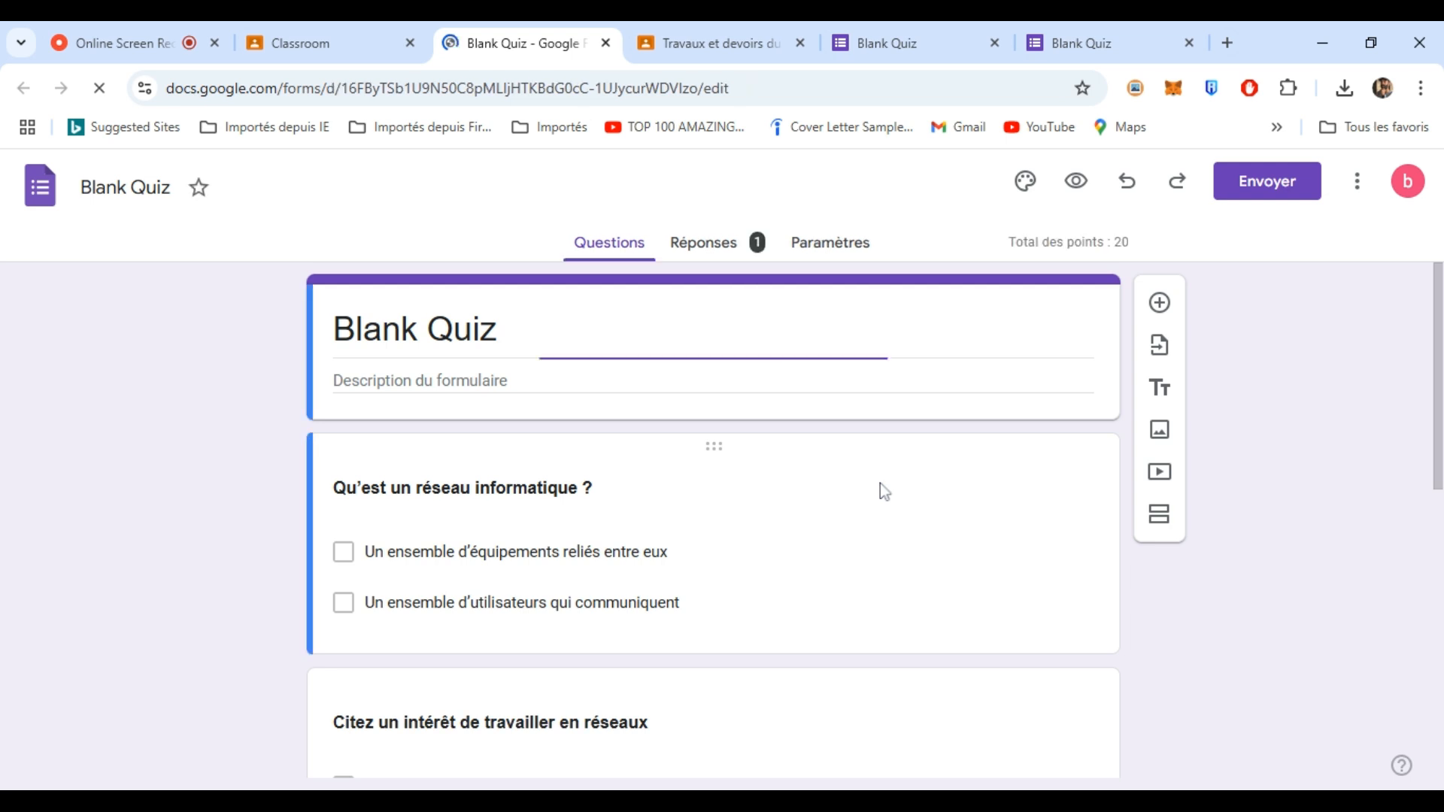
# - Review the student's Individuel response in Réponses, scored 15 out of 20
pyautogui.click(702, 251)
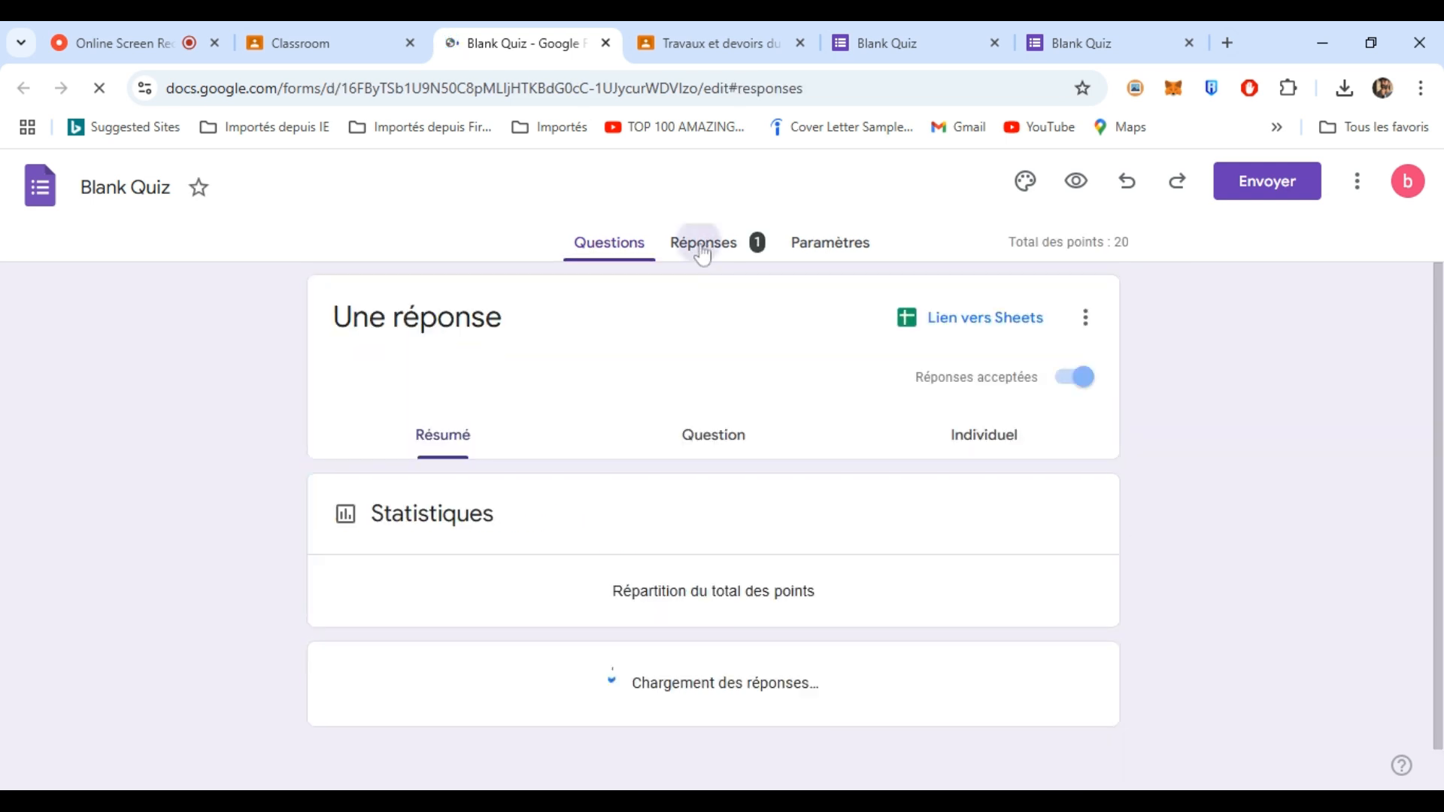
pyautogui.click(868, 373)
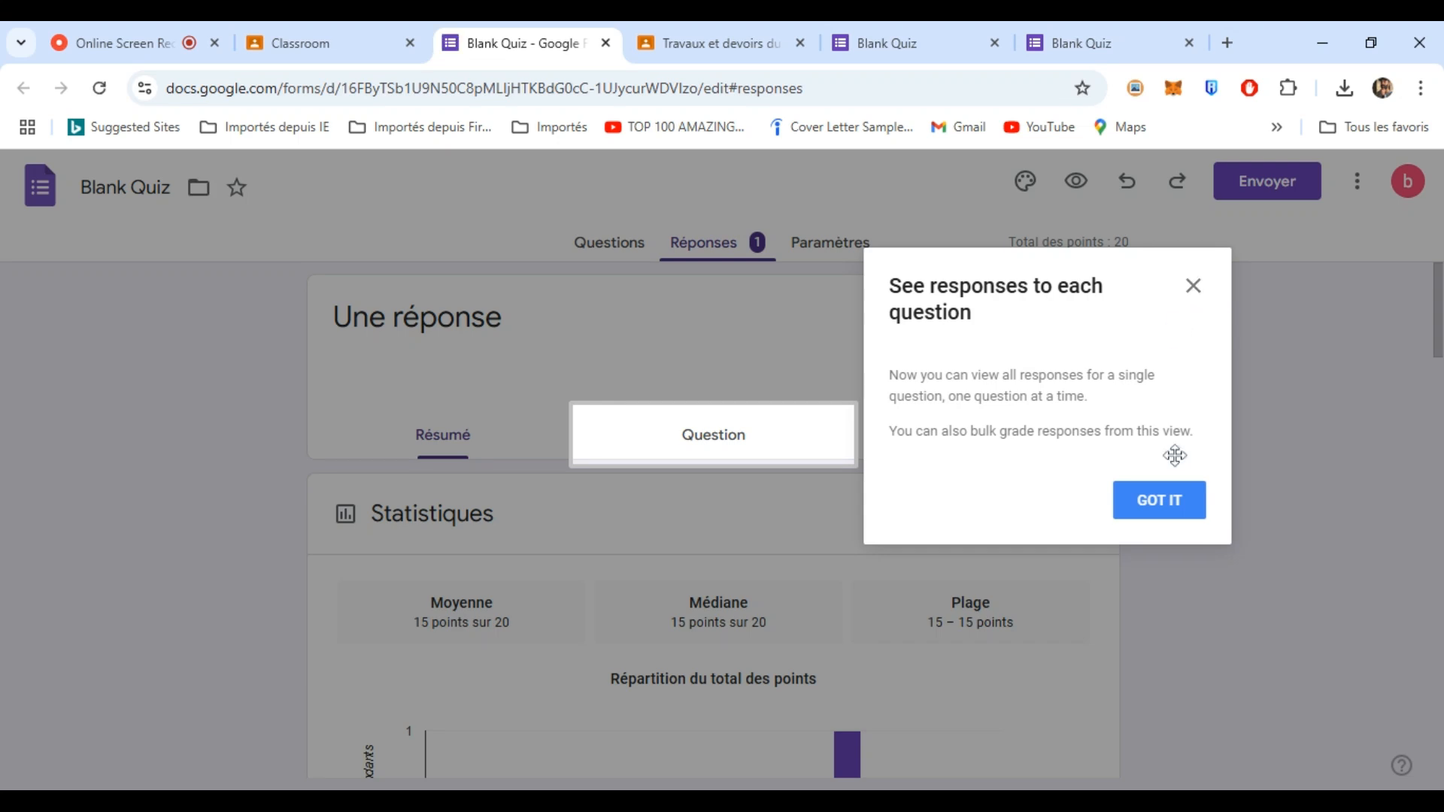
pyautogui.click(1170, 499)
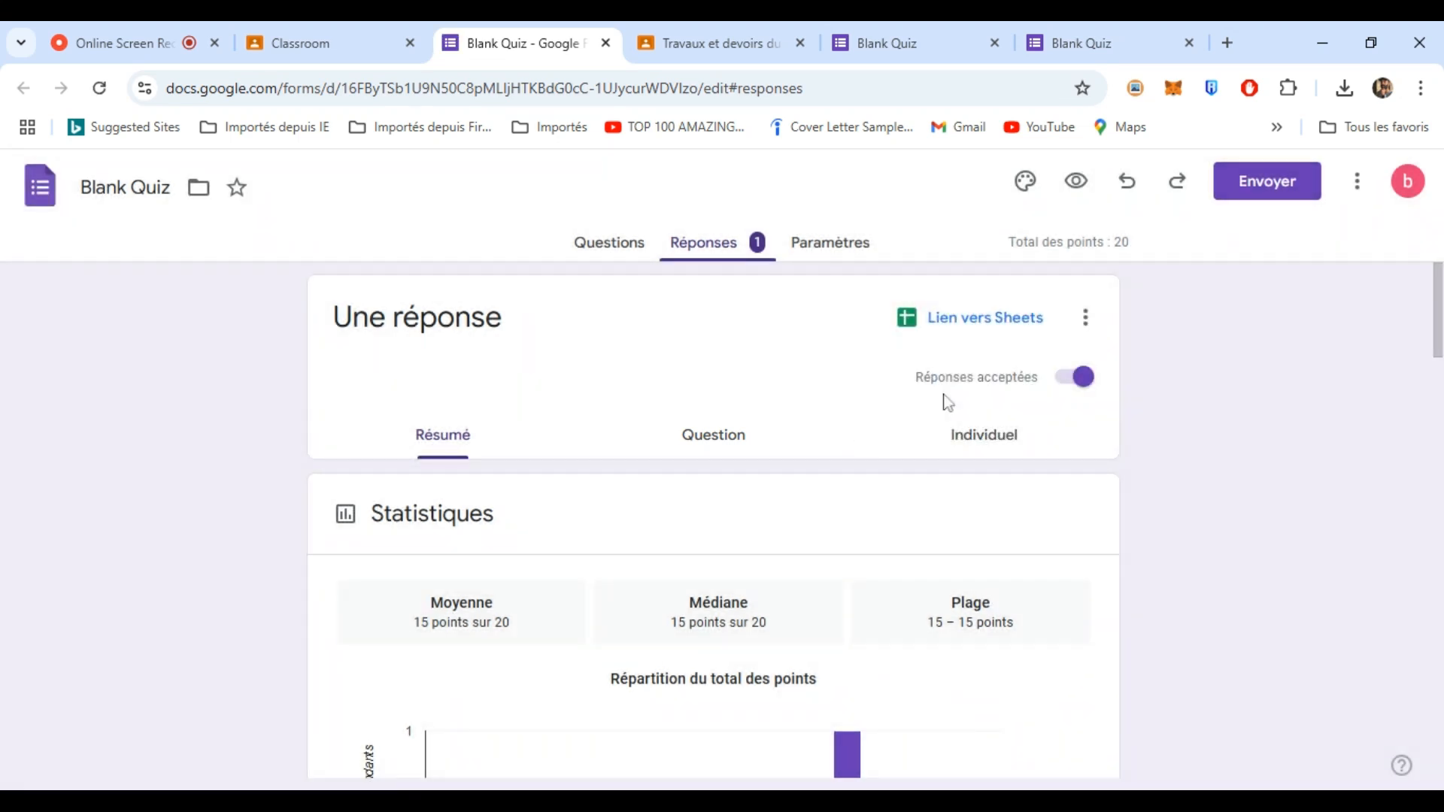
pyautogui.click(1003, 434)
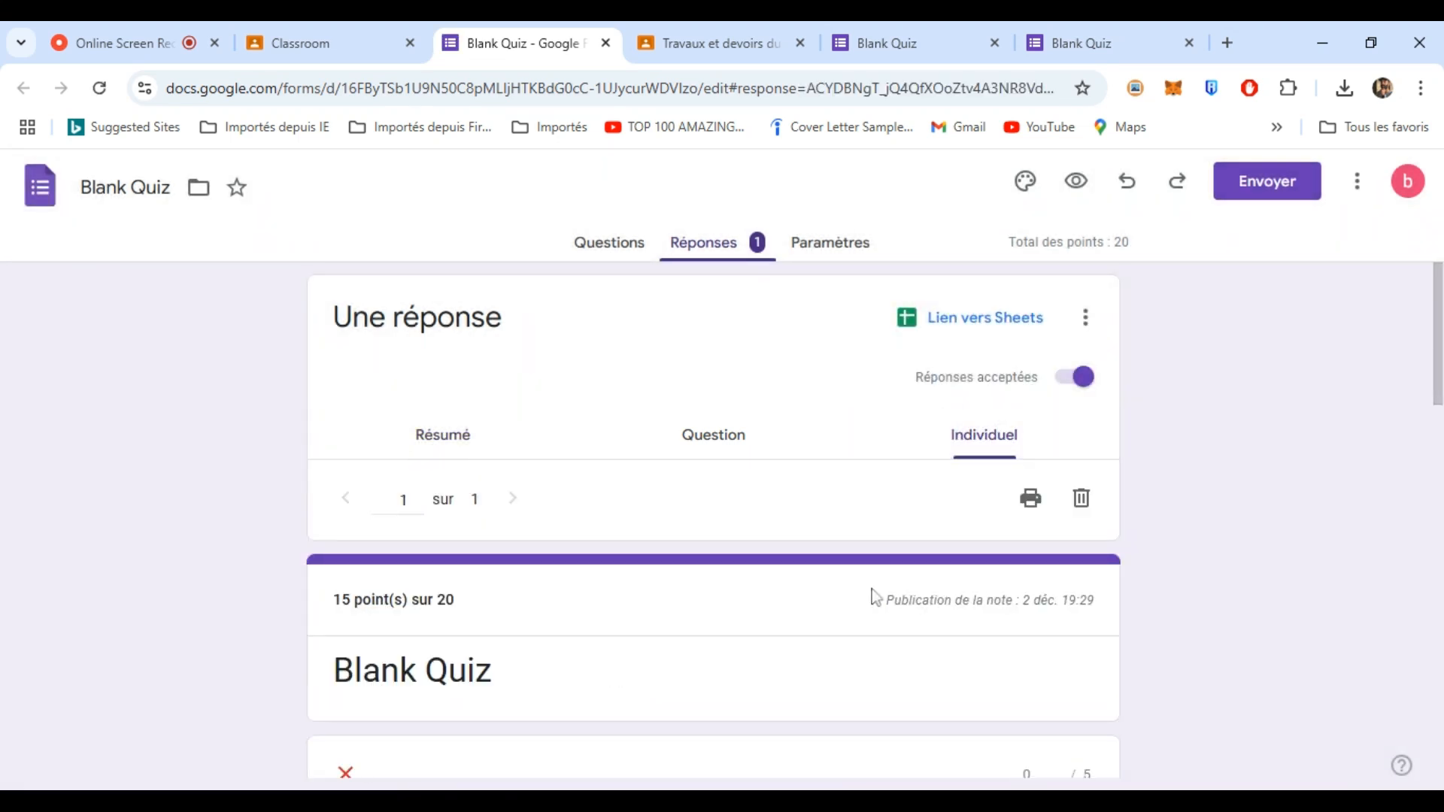
pyautogui.moveTo(1437, 331); pyautogui.dragTo(1424, 412)
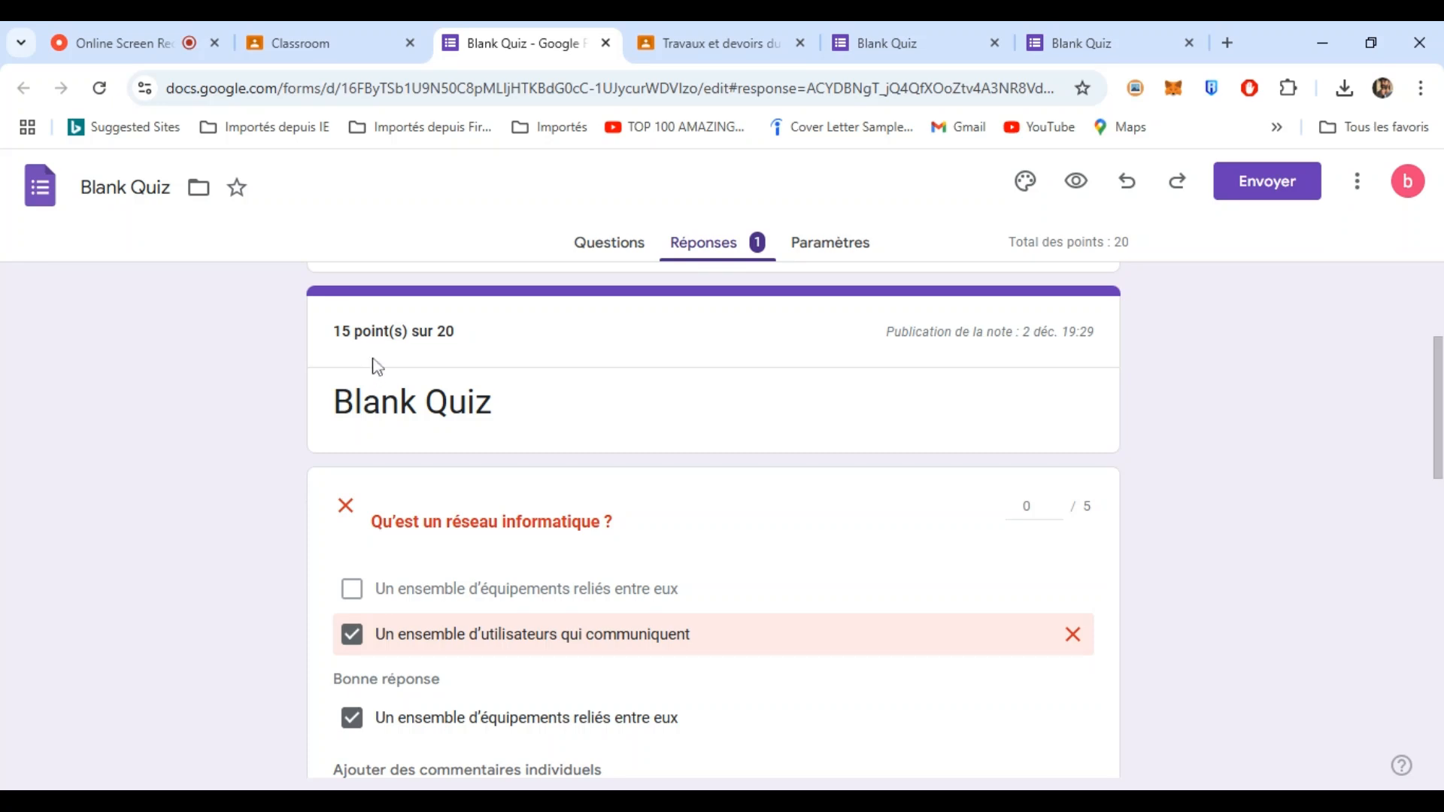
pyautogui.moveTo(1437, 354); pyautogui.dragTo(1410, 205)
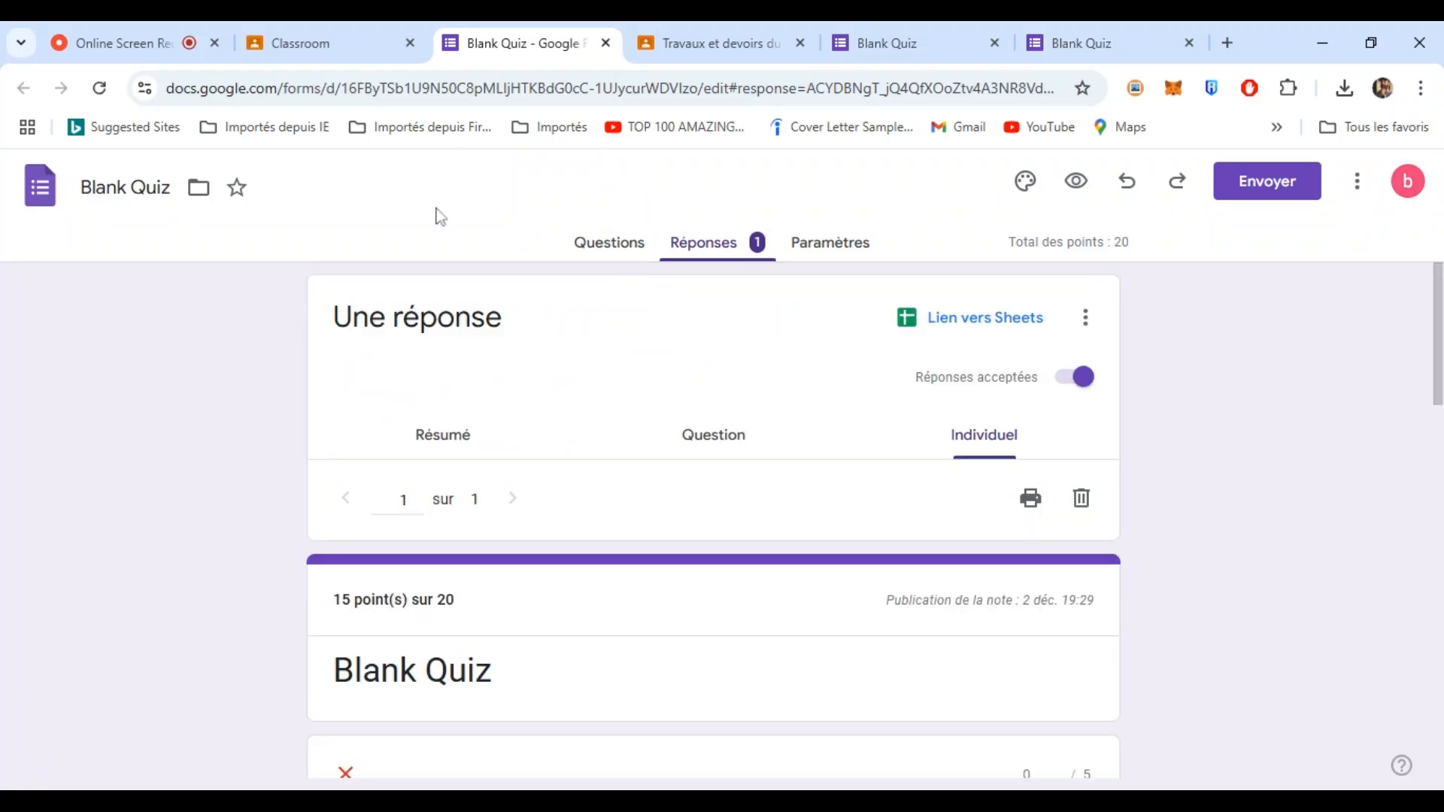
pyautogui.click(334, 31)
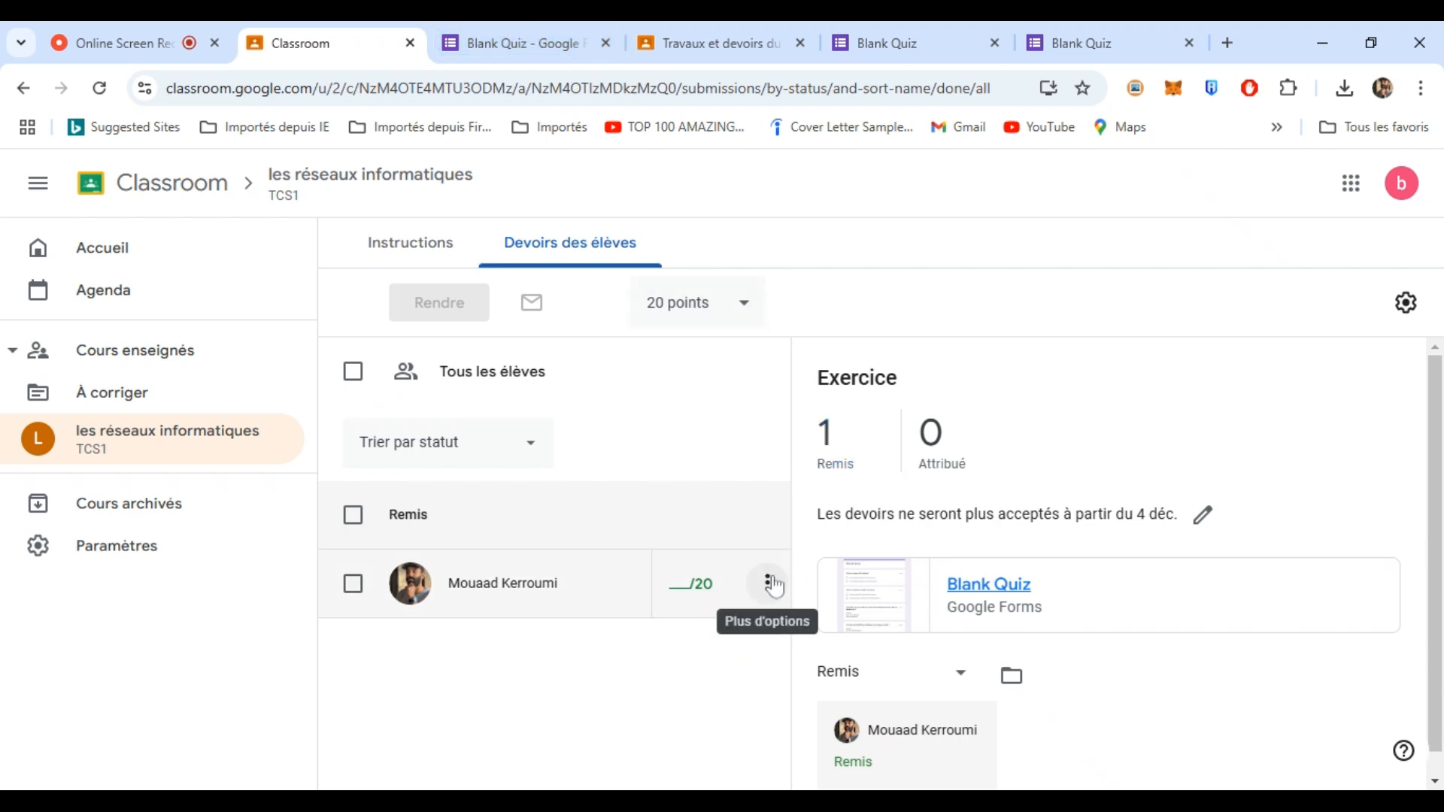
# - Enter a draft grade of 15/20 in the student's Exercice grade cell
pyautogui.click(681, 586)
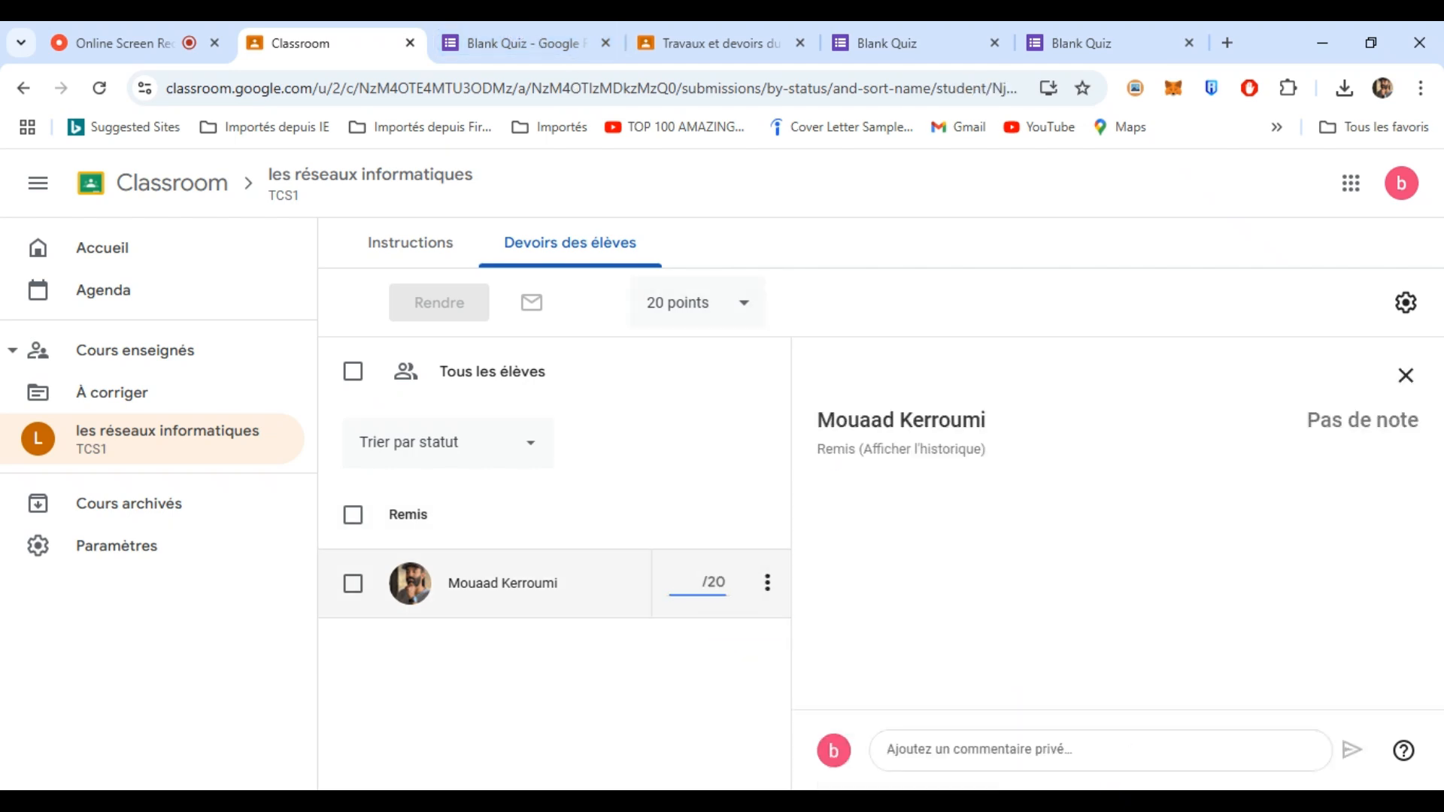
pyautogui.write('15')
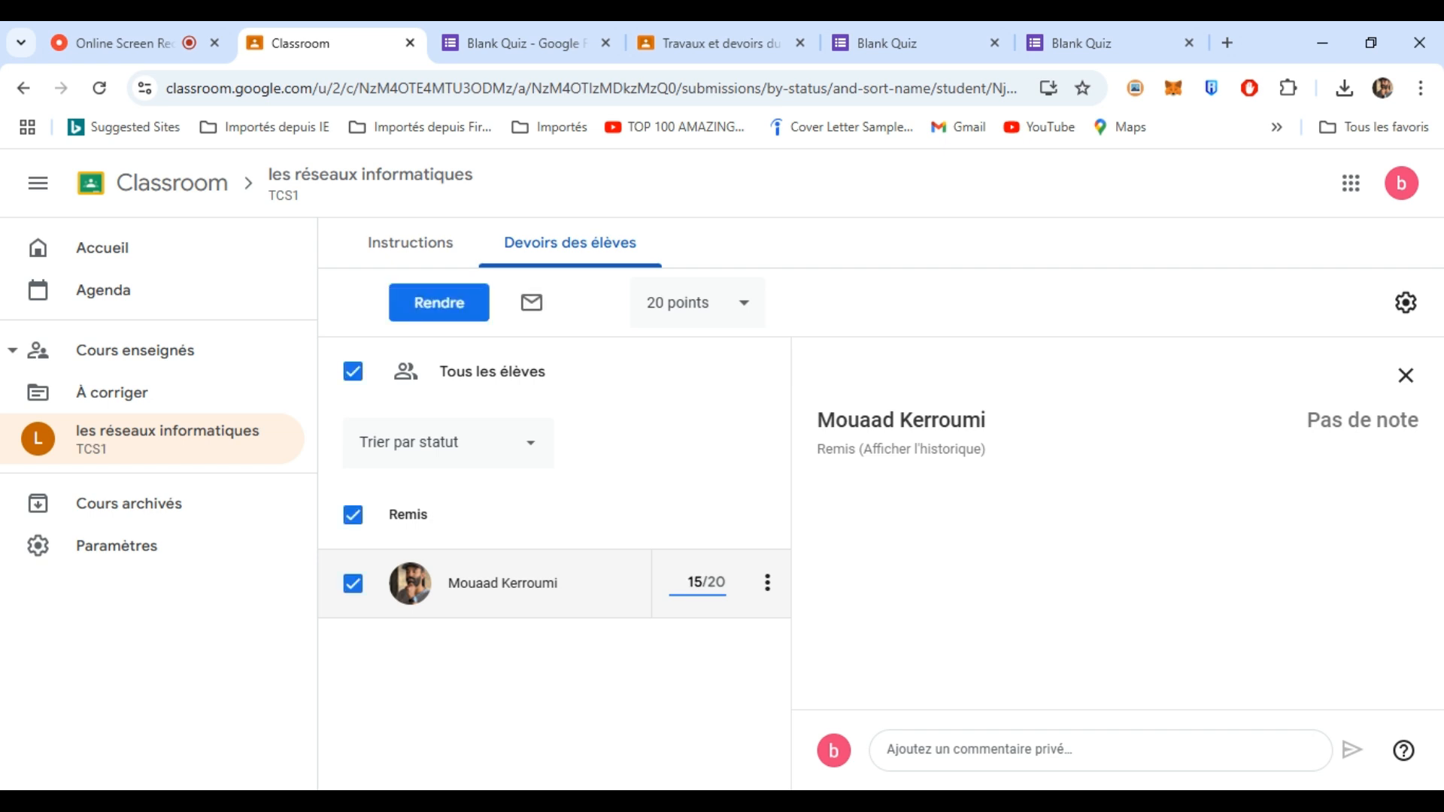
pyautogui.click(707, 673)
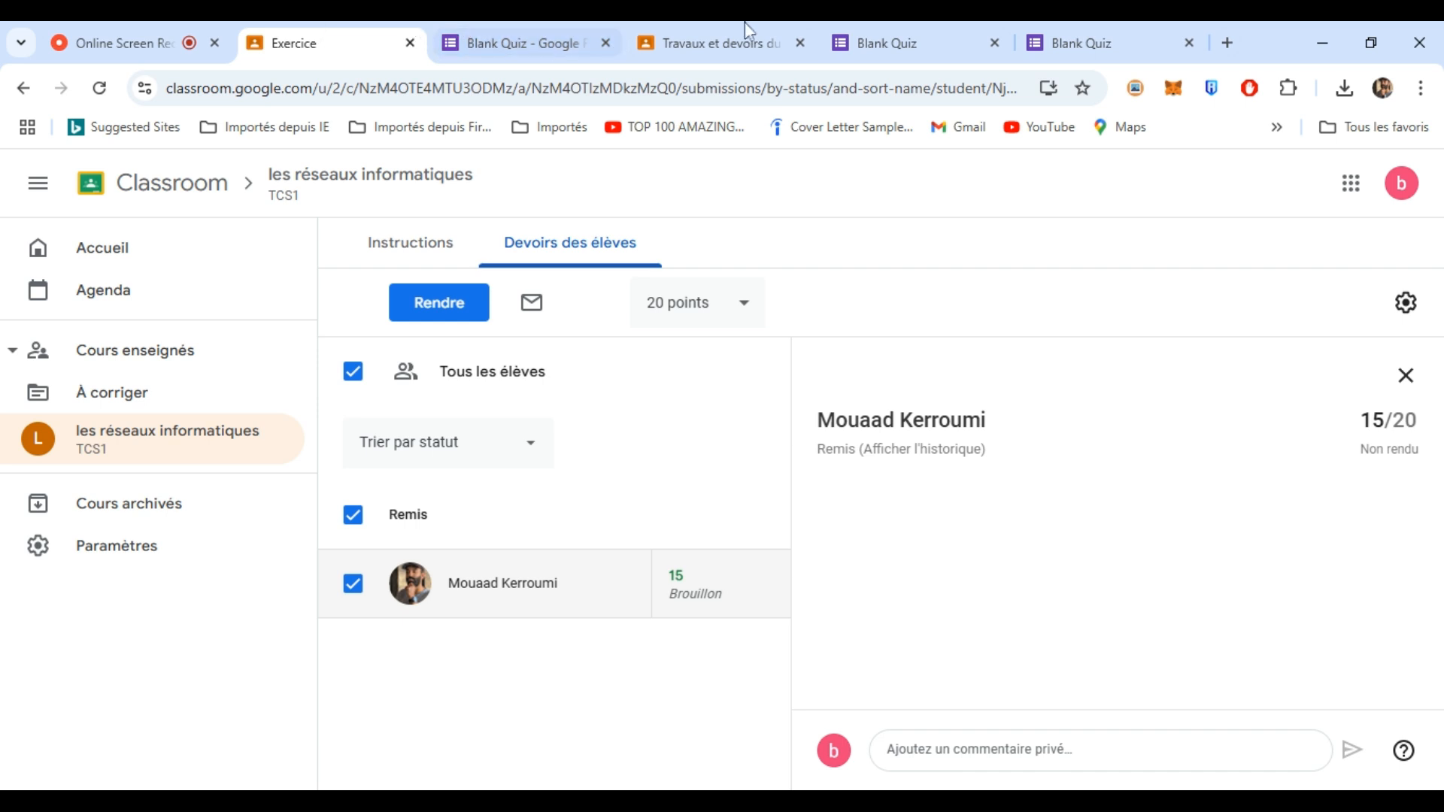
pyautogui.click(735, 40)
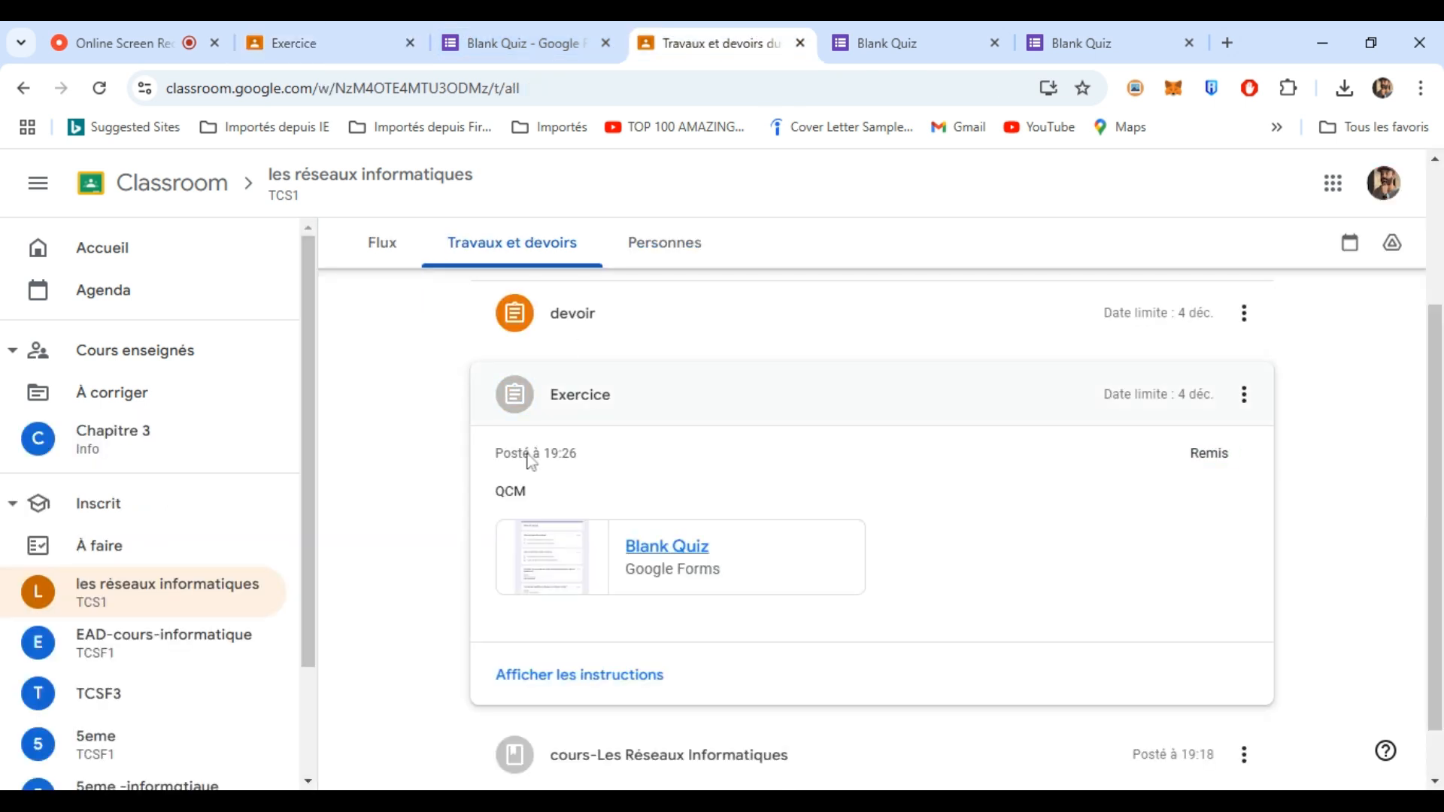
# - As the student, expand the devoir assignment and open its attached Docs copy
pyautogui.click(382, 245)
pyautogui.click(495, 241)
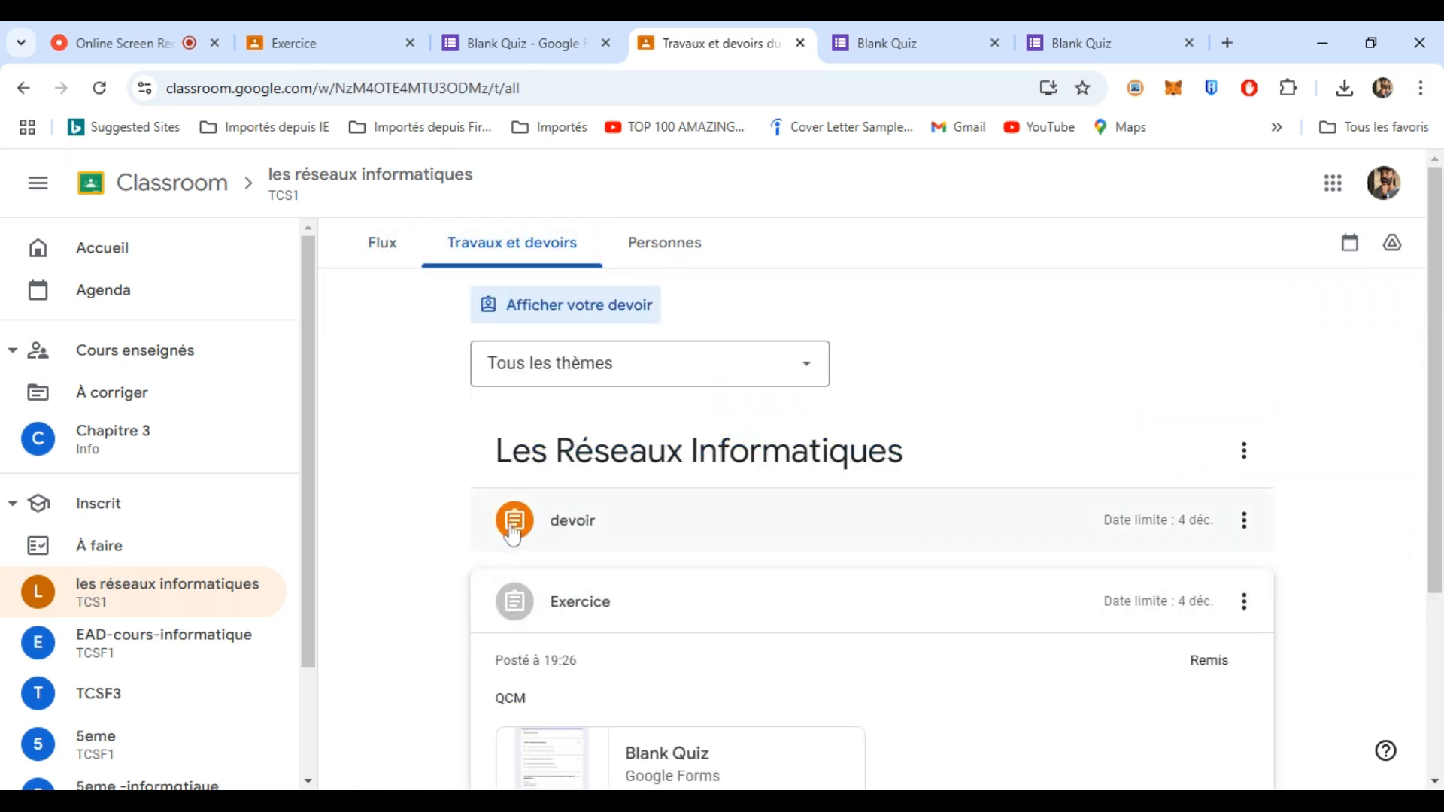
pyautogui.click(576, 524)
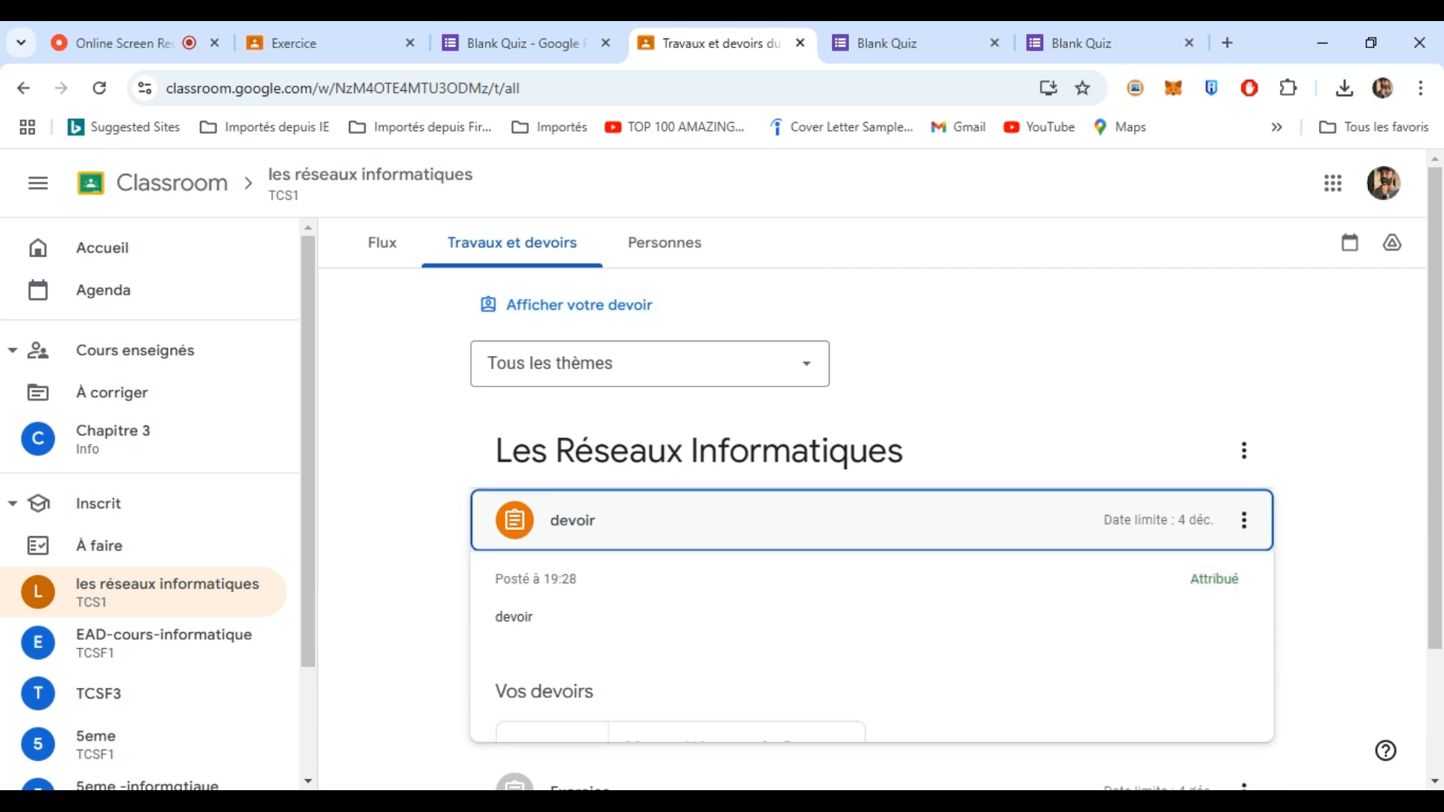
pyautogui.click(621, 752)
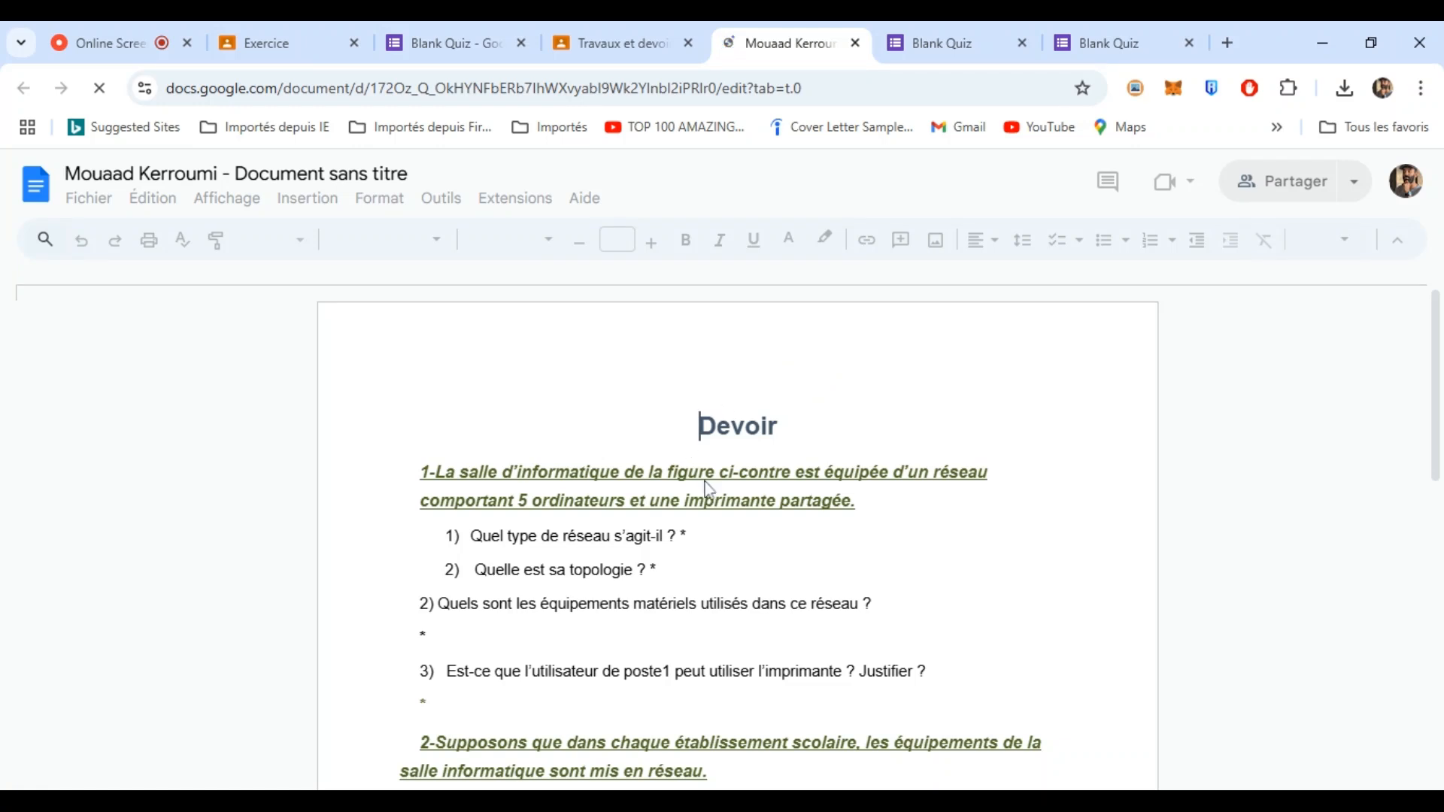
# - Answer question 1 with LAN and question 2 with EN ETOILE, then start turning in
pyautogui.doubleClick(700, 537)
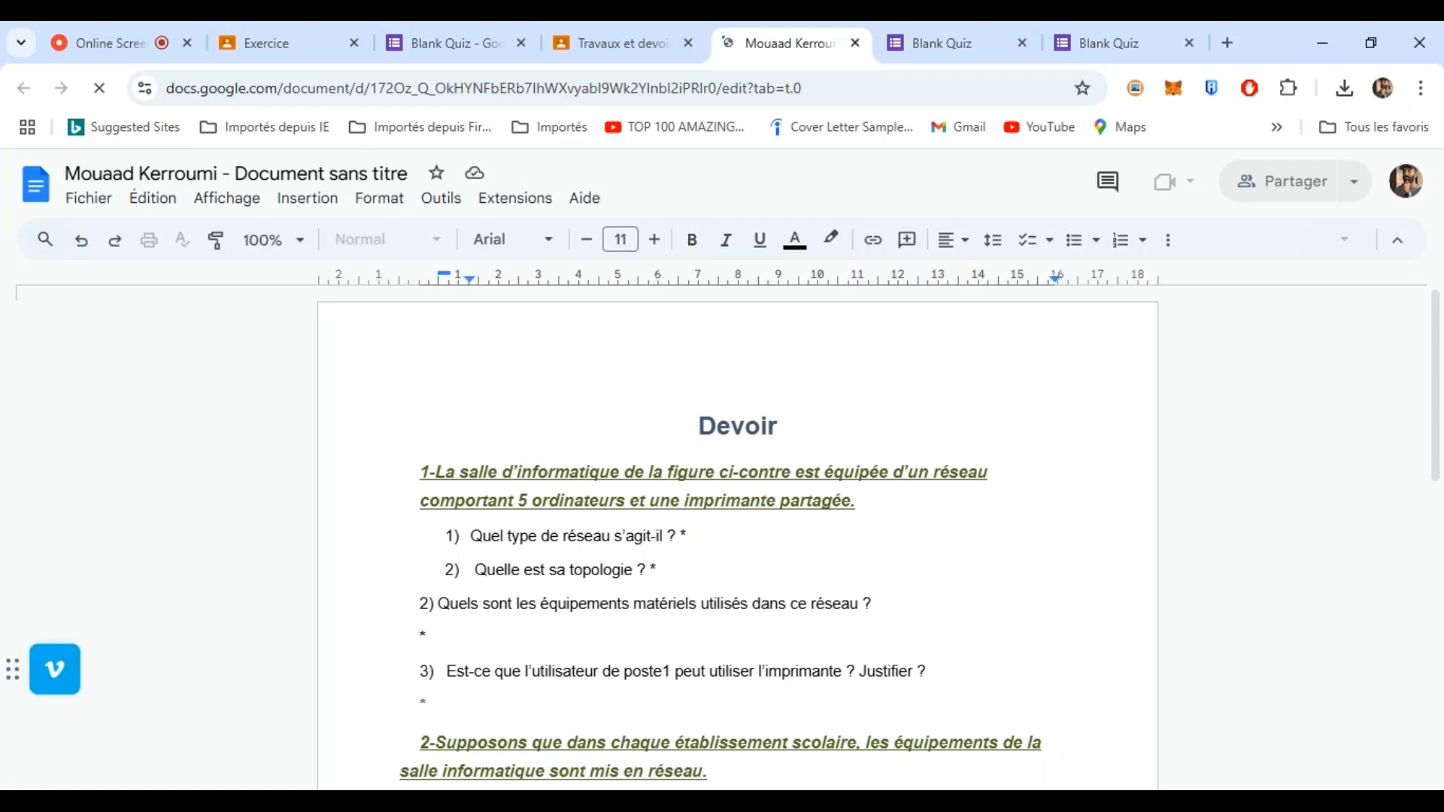
pyautogui.write('LAN')
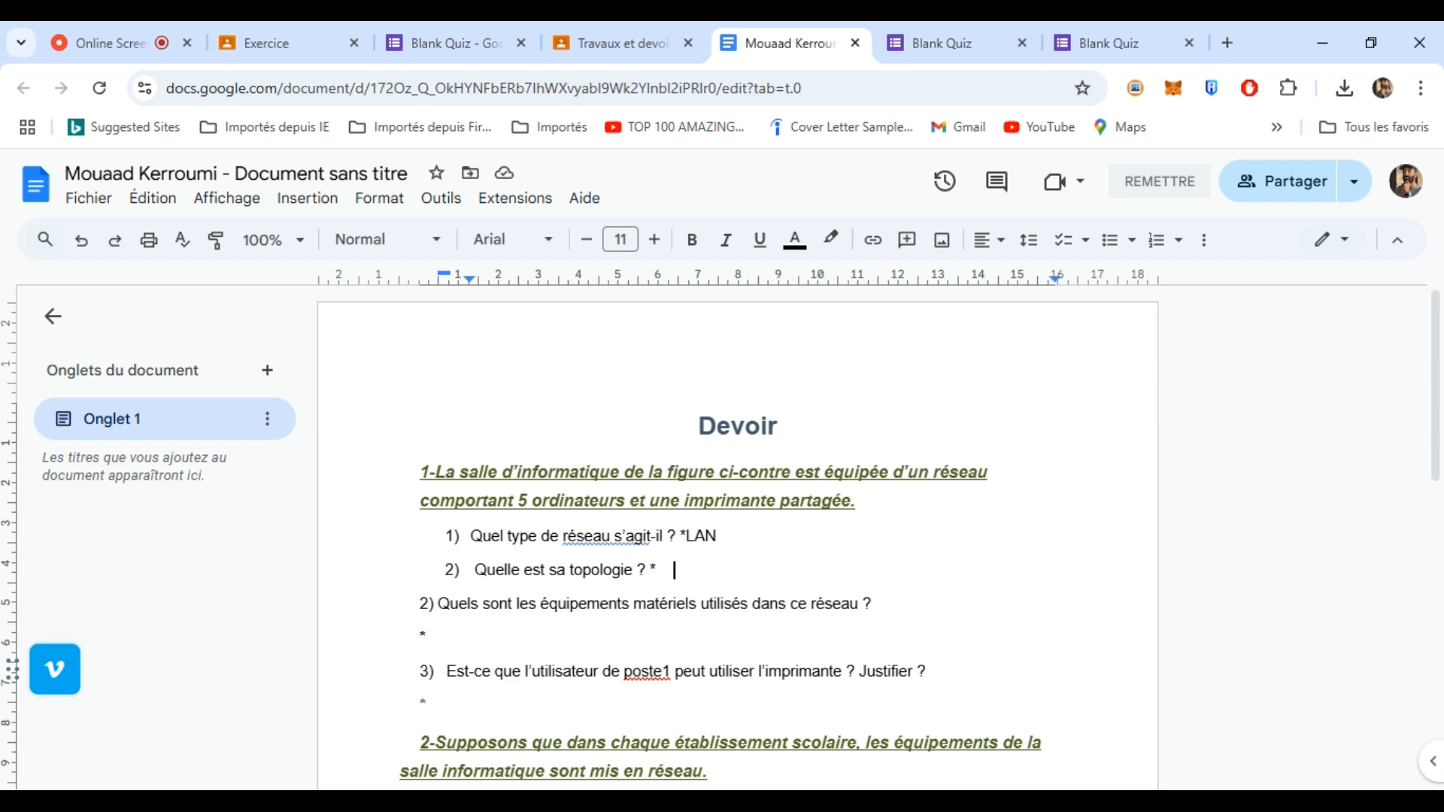
pyautogui.write('EN')
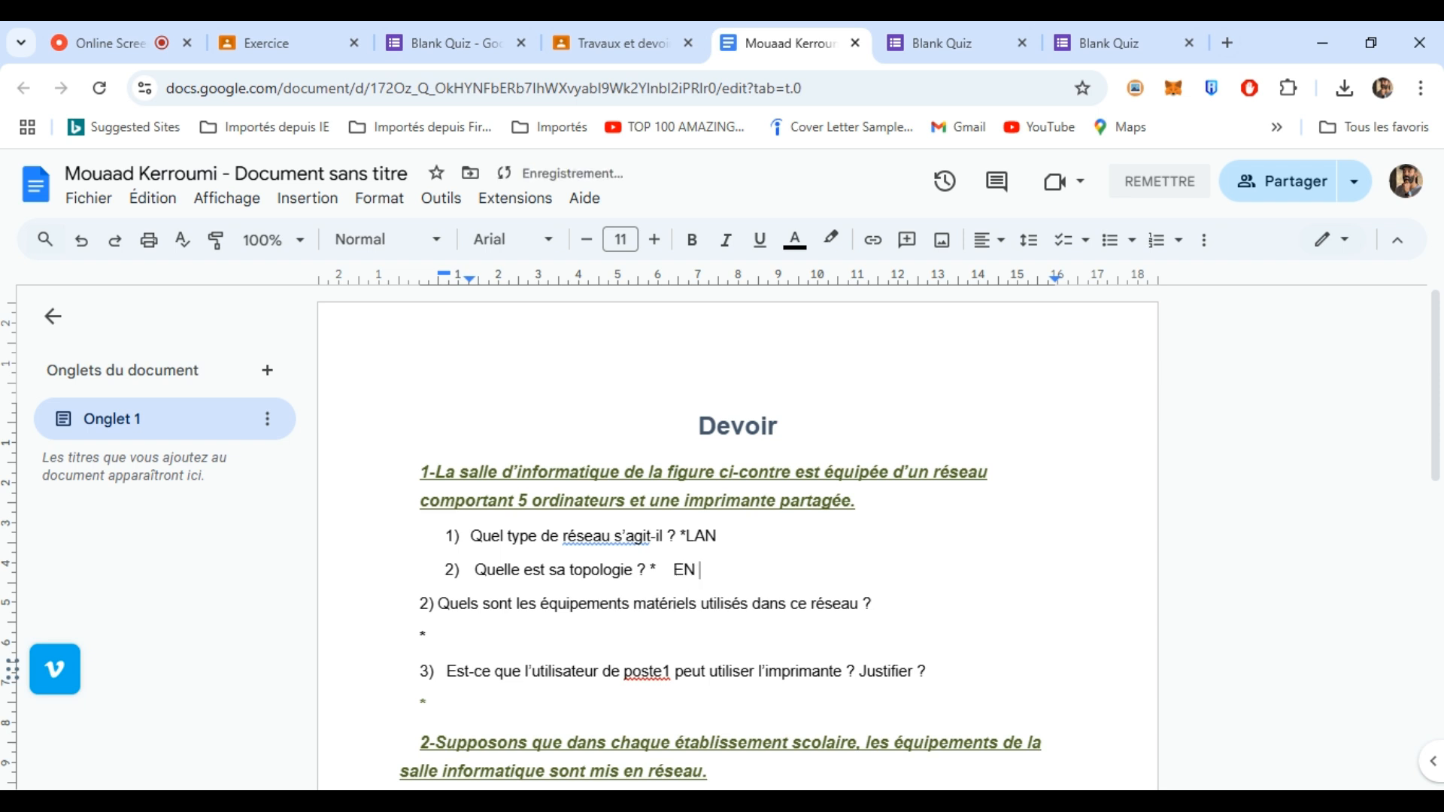
pyautogui.write(' ETOILE')
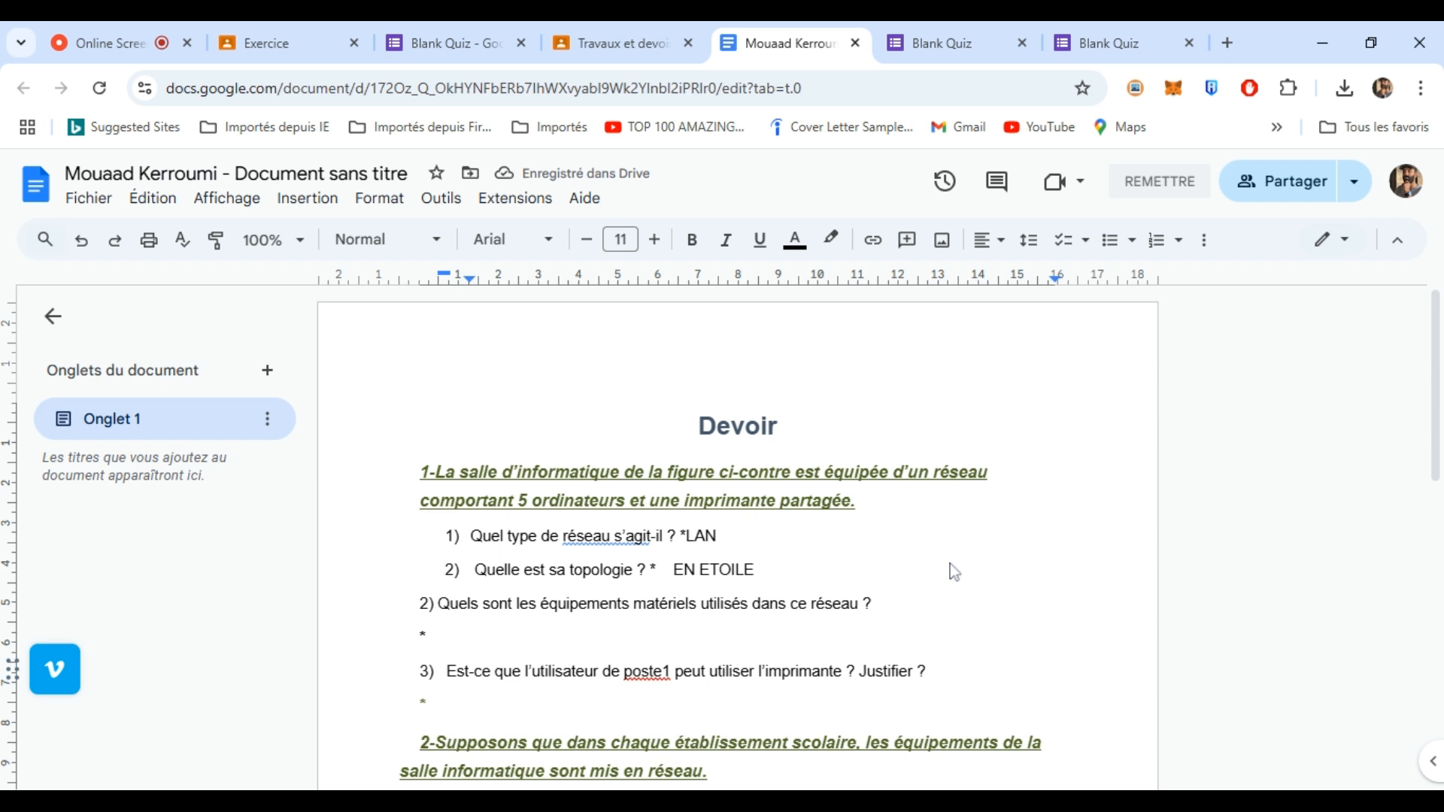
pyautogui.moveTo(1430, 389); pyautogui.dragTo(1431, 350)
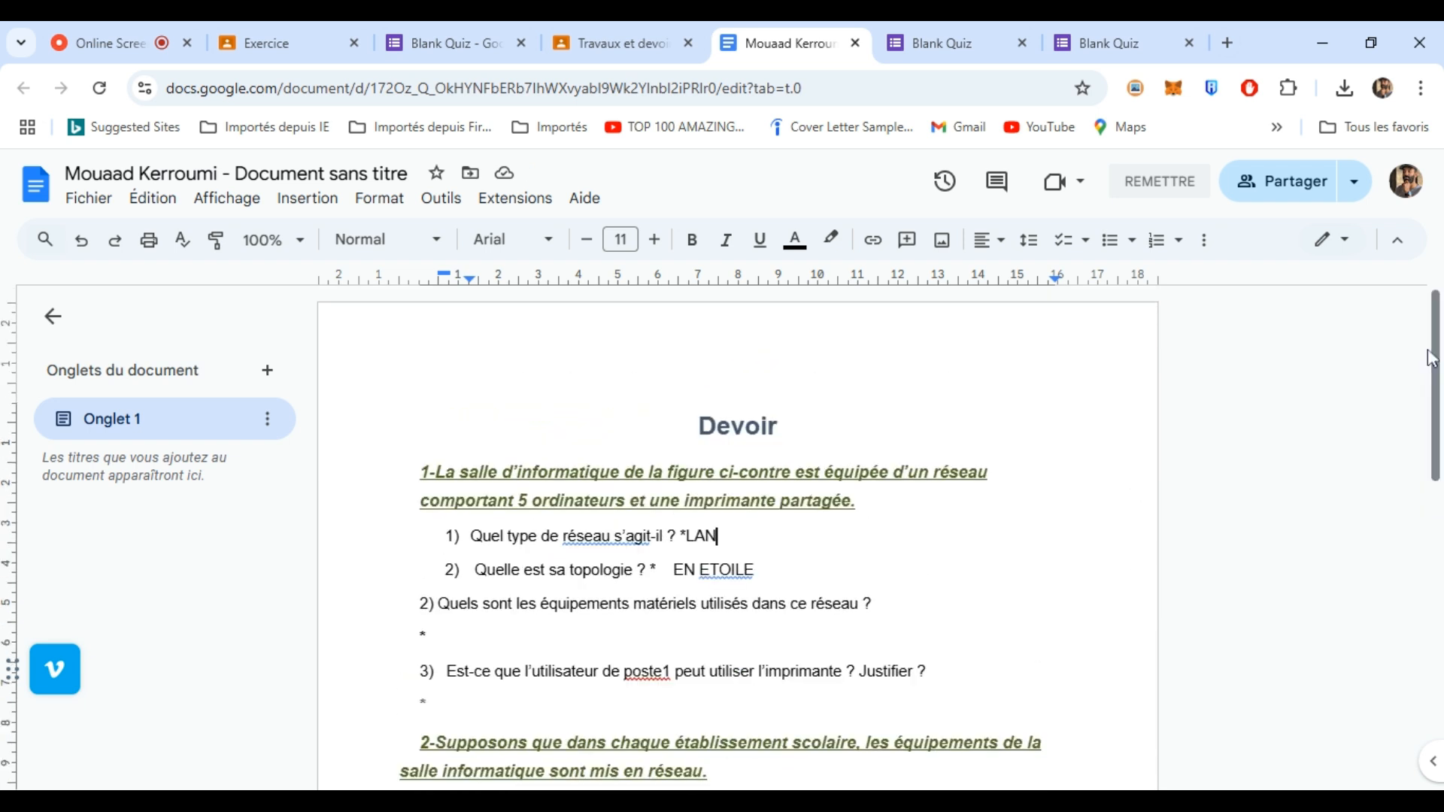
pyautogui.click(1187, 185)
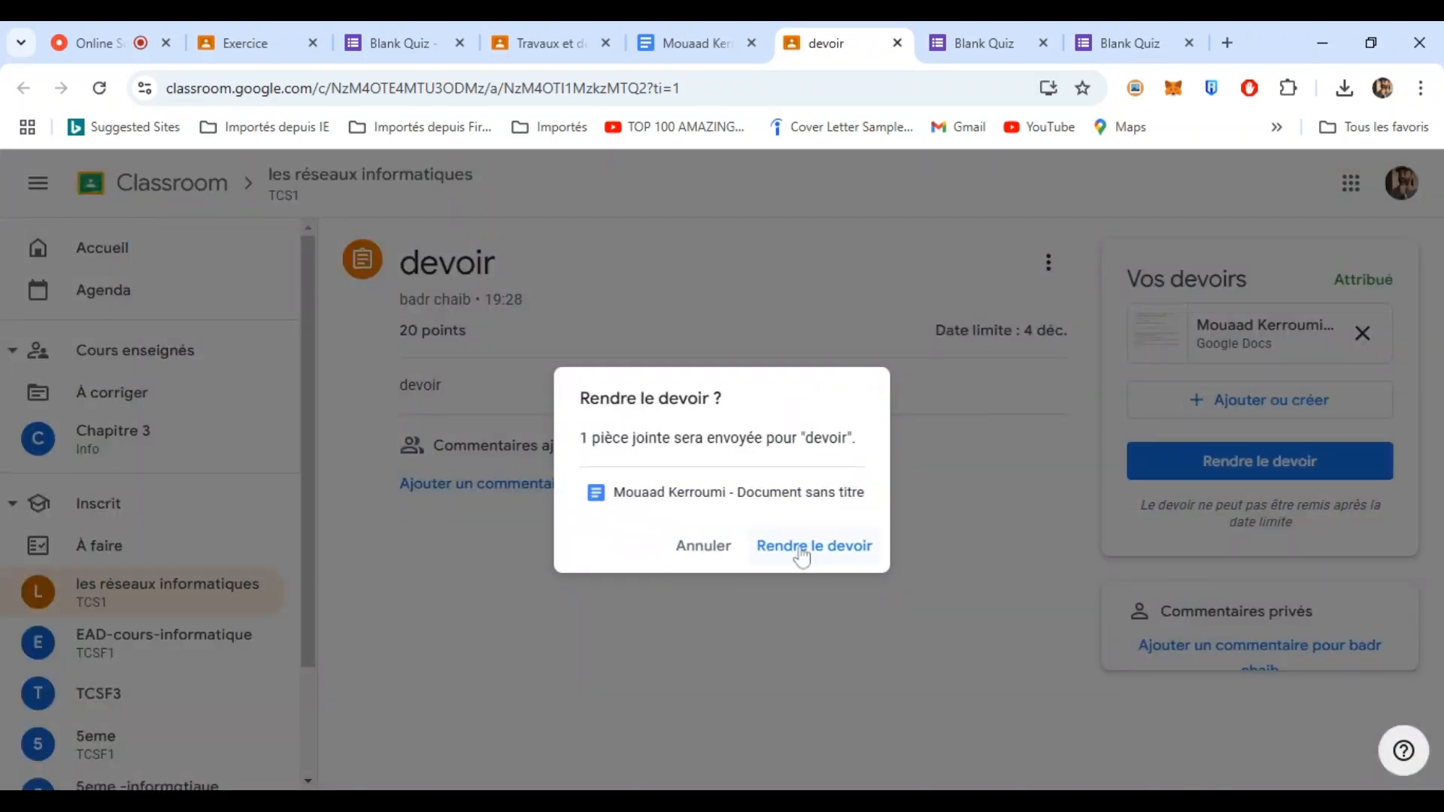
# - Confirm Rendre le devoir and review the handed-in document
pyautogui.click(798, 549)
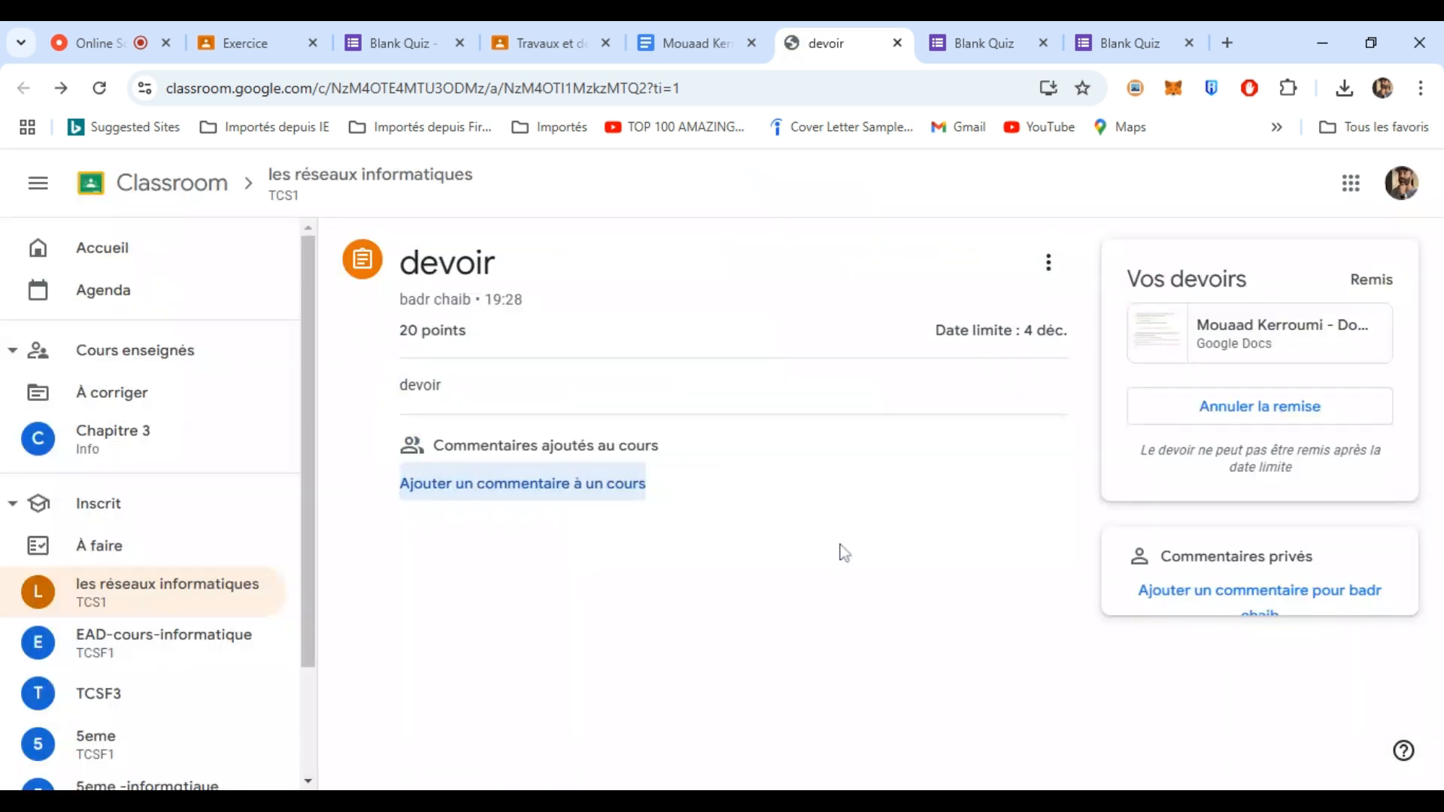
pyautogui.click(1222, 327)
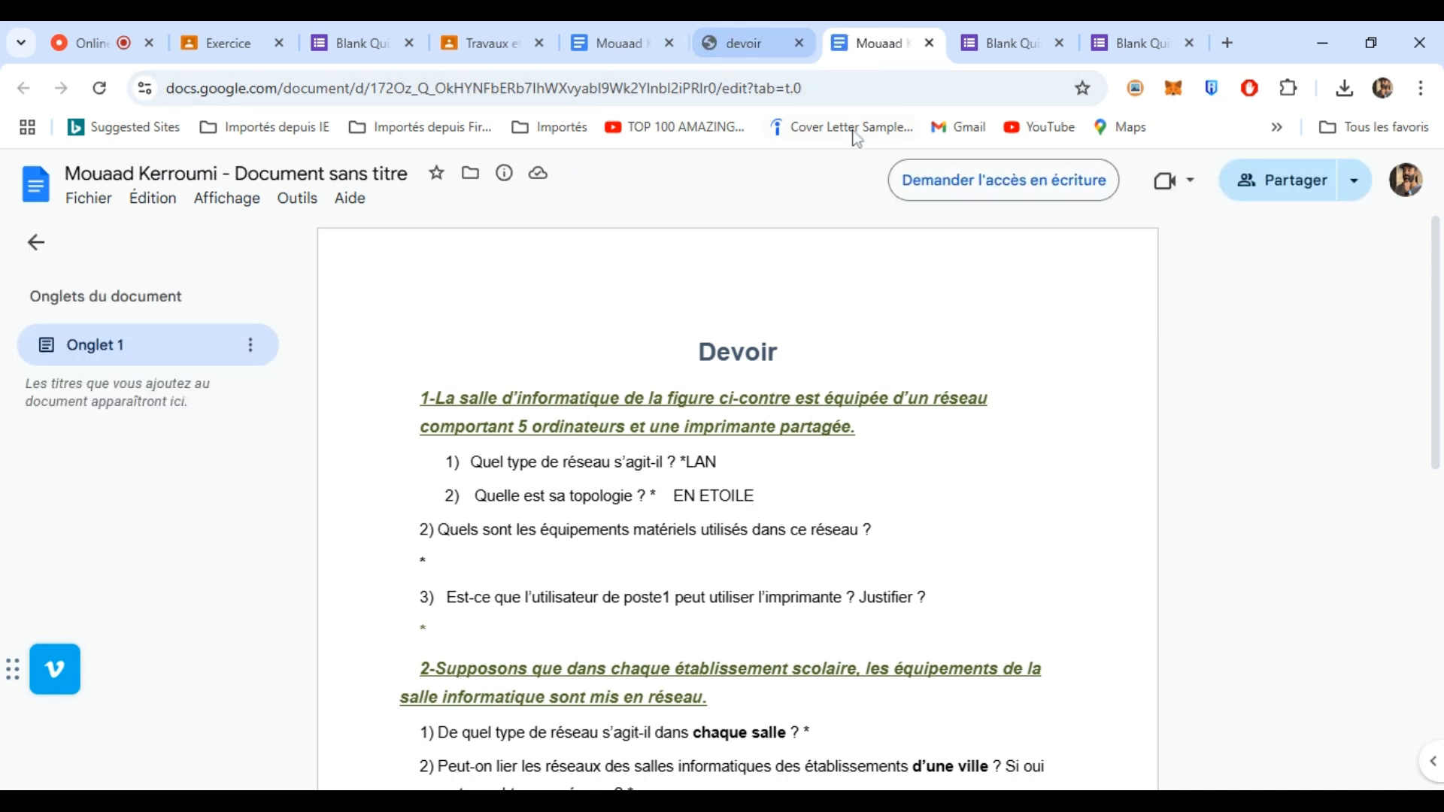
pyautogui.click(769, 37)
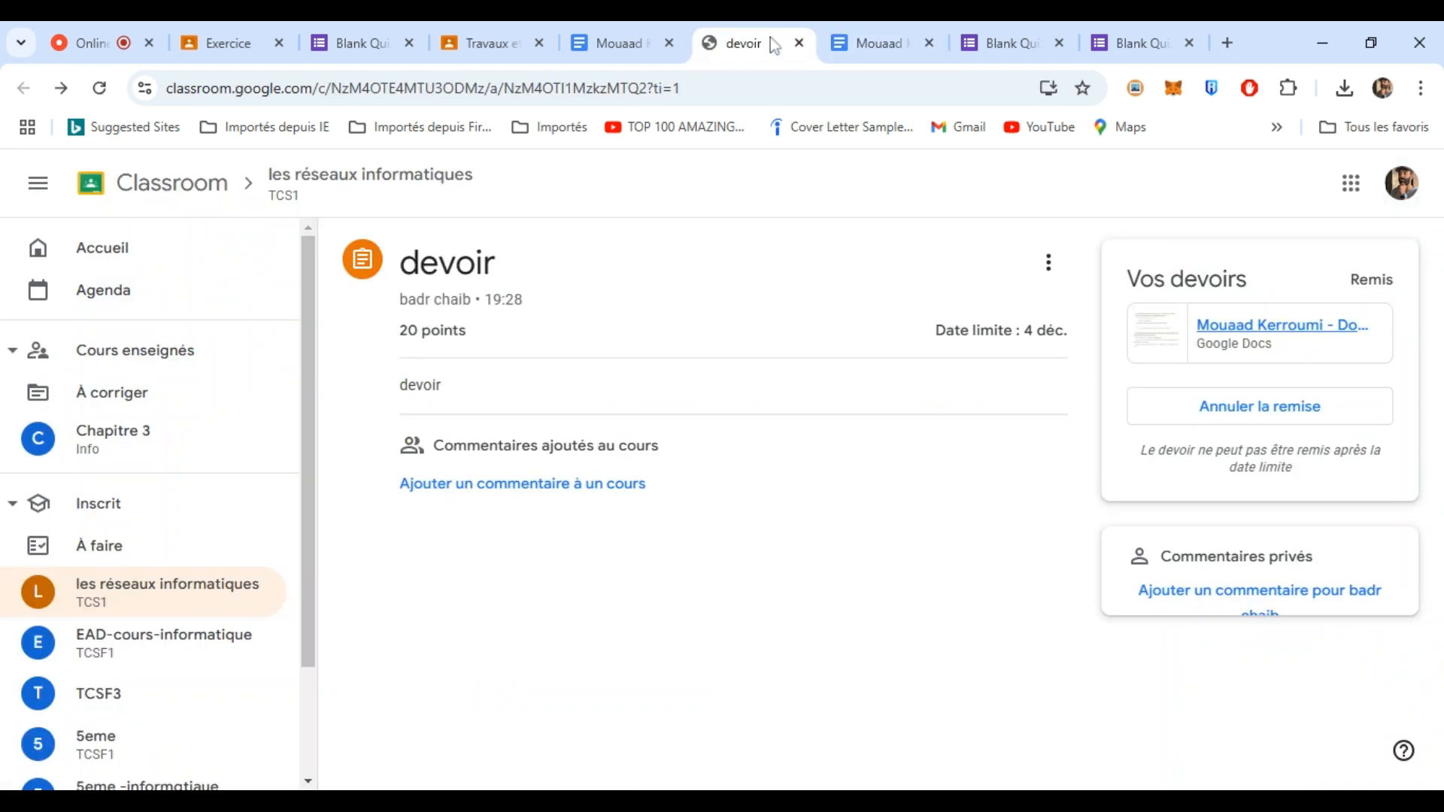
pyautogui.click(605, 43)
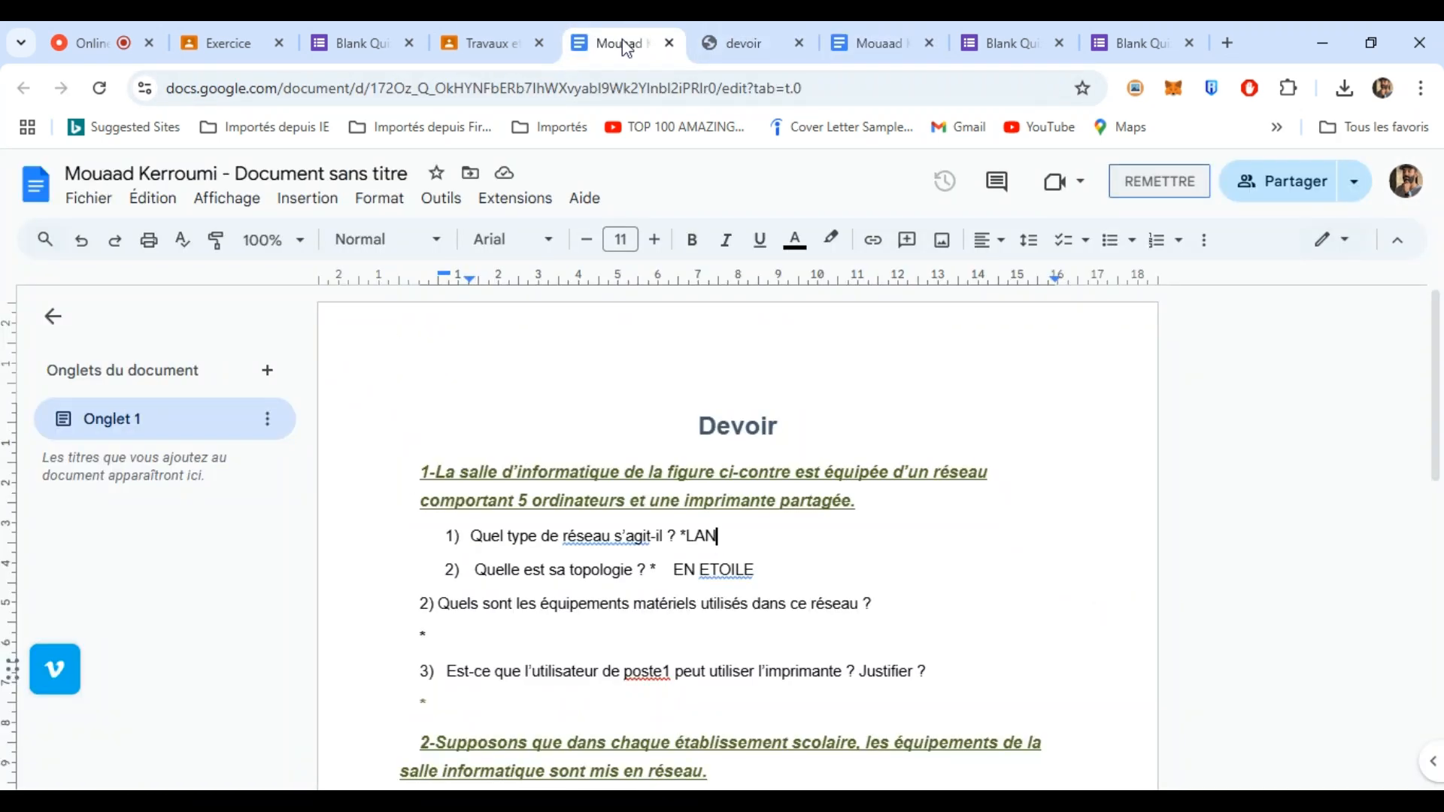
# - Return to the teacher's Exercice student submissions page
pyautogui.click(508, 44)
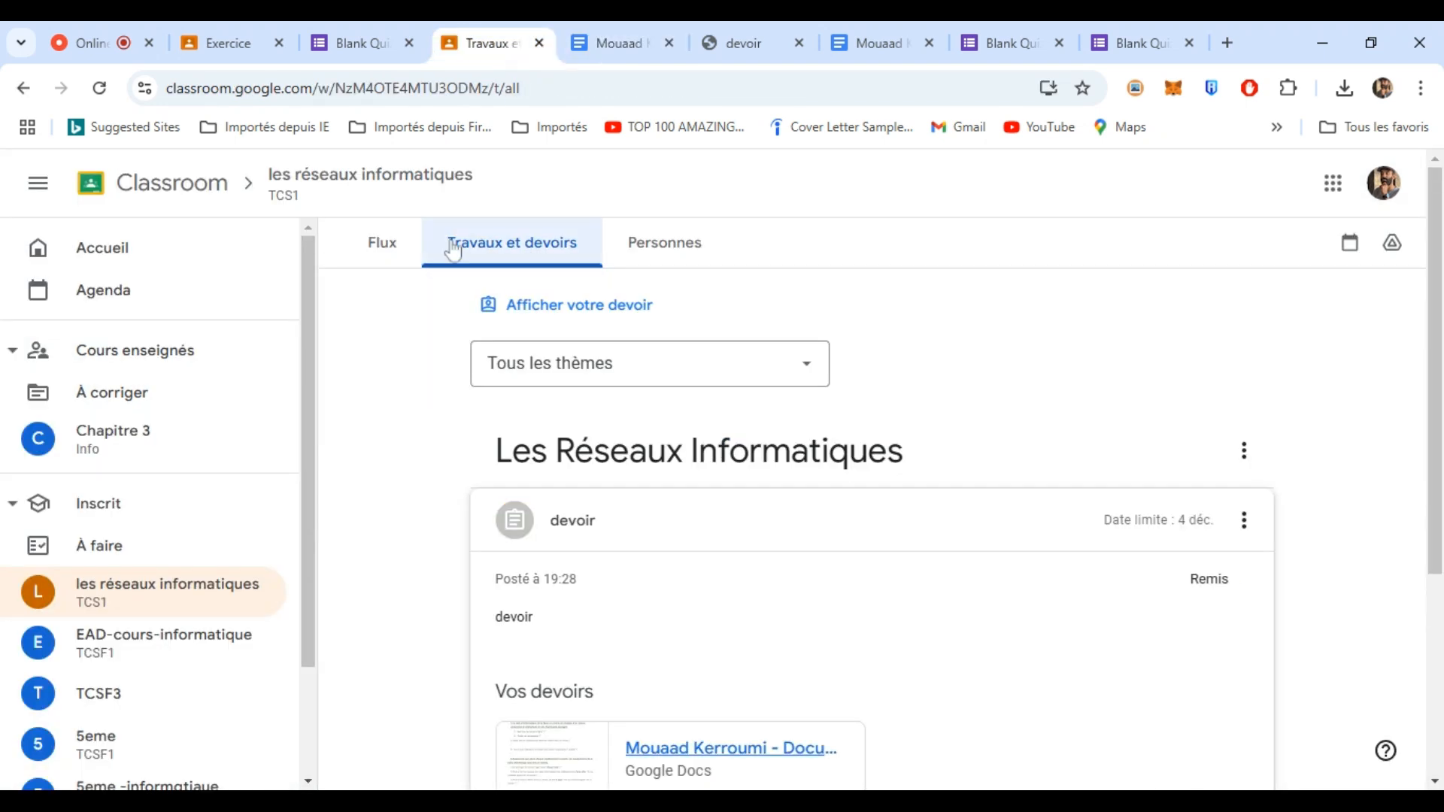
pyautogui.click(348, 34)
pyautogui.click(222, 42)
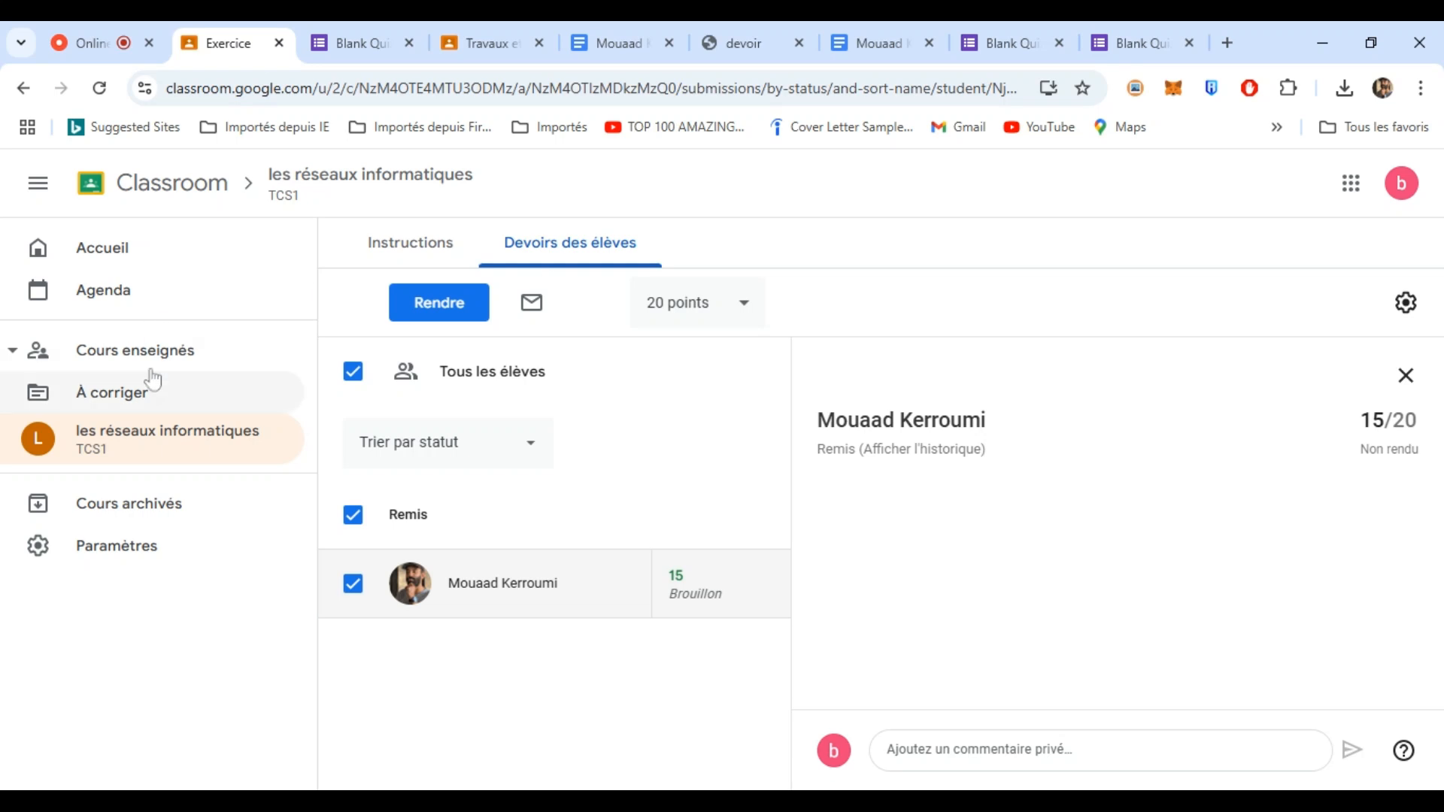
# - Return the student's handed-in devoir submission from the À corriger list
pyautogui.click(114, 249)
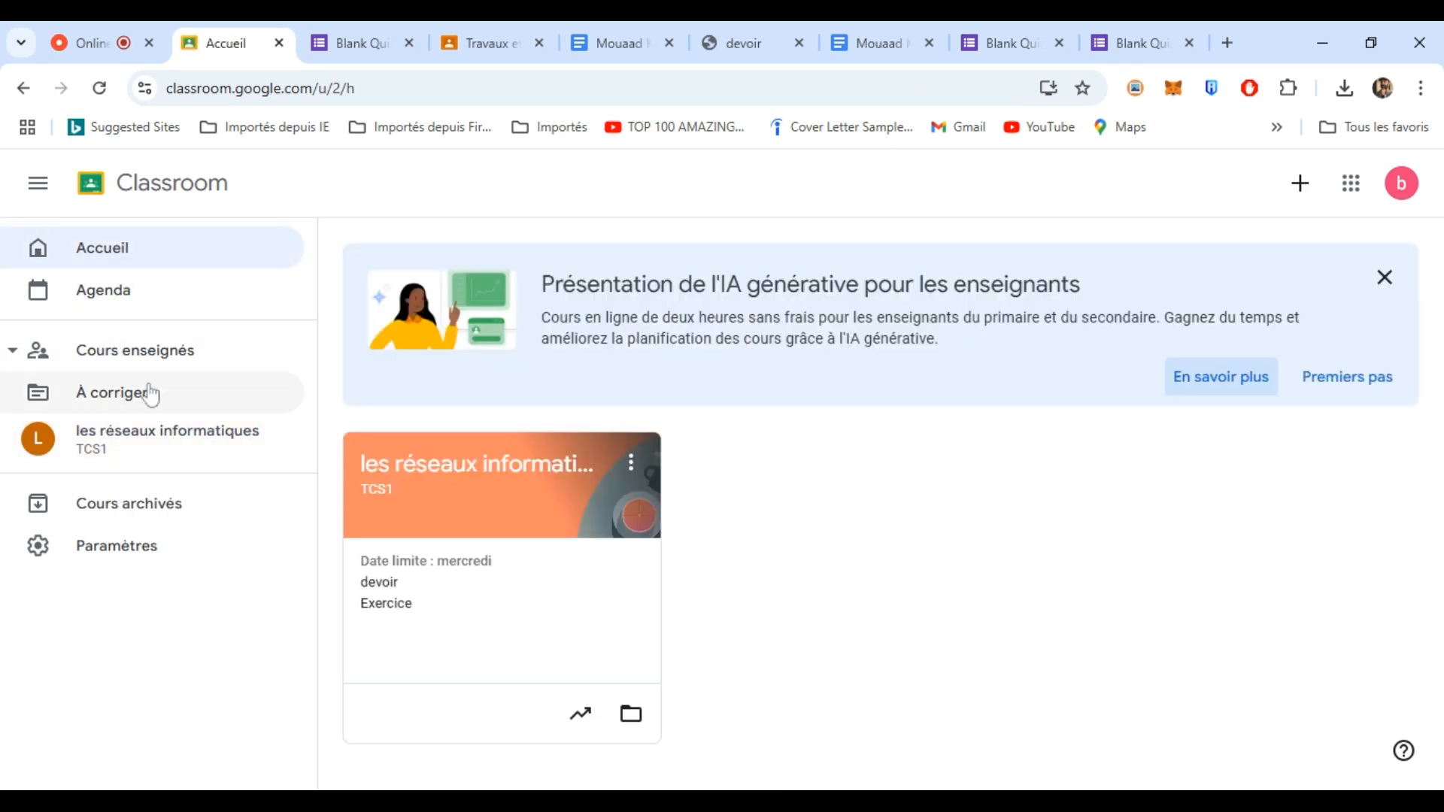
pyautogui.click(120, 393)
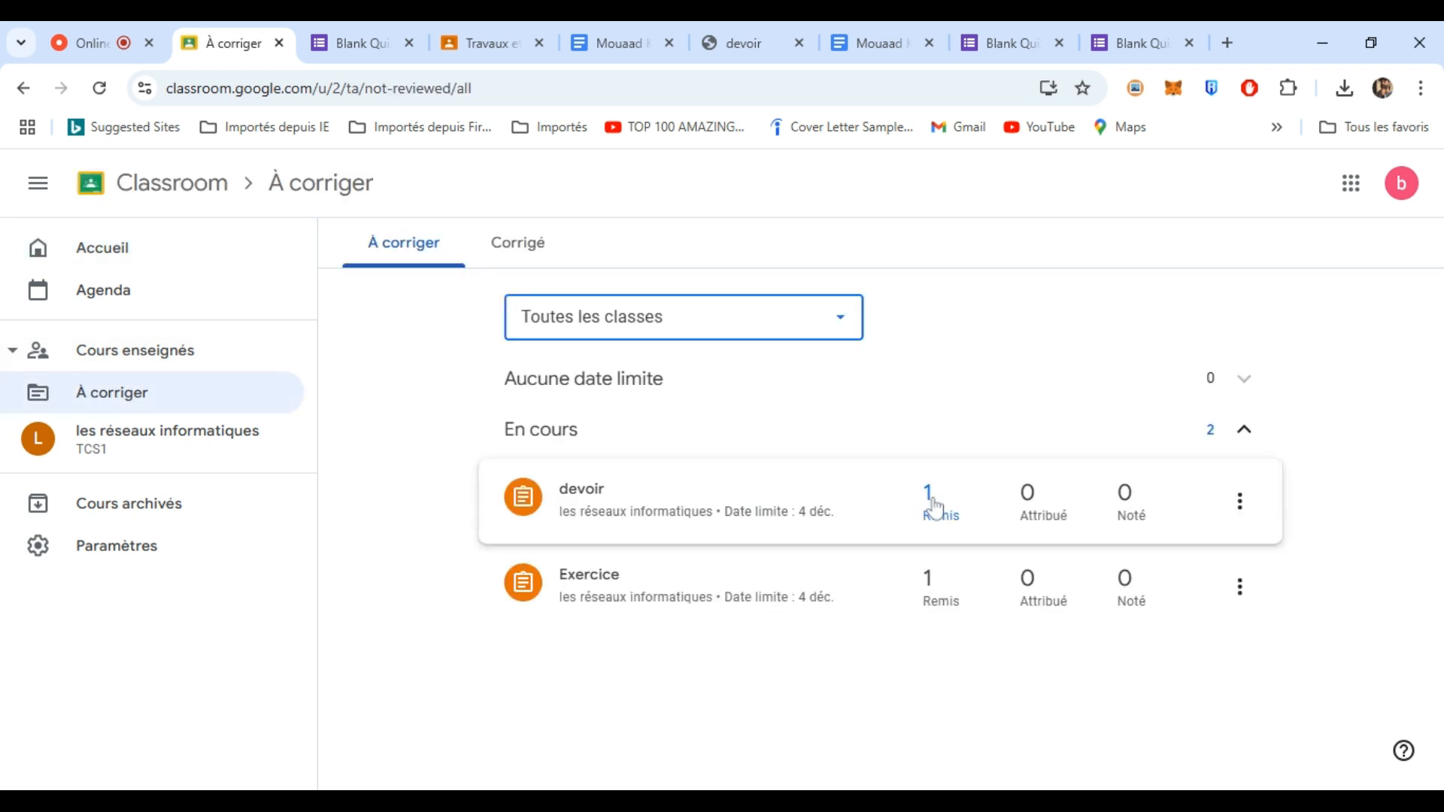
pyautogui.click(934, 505)
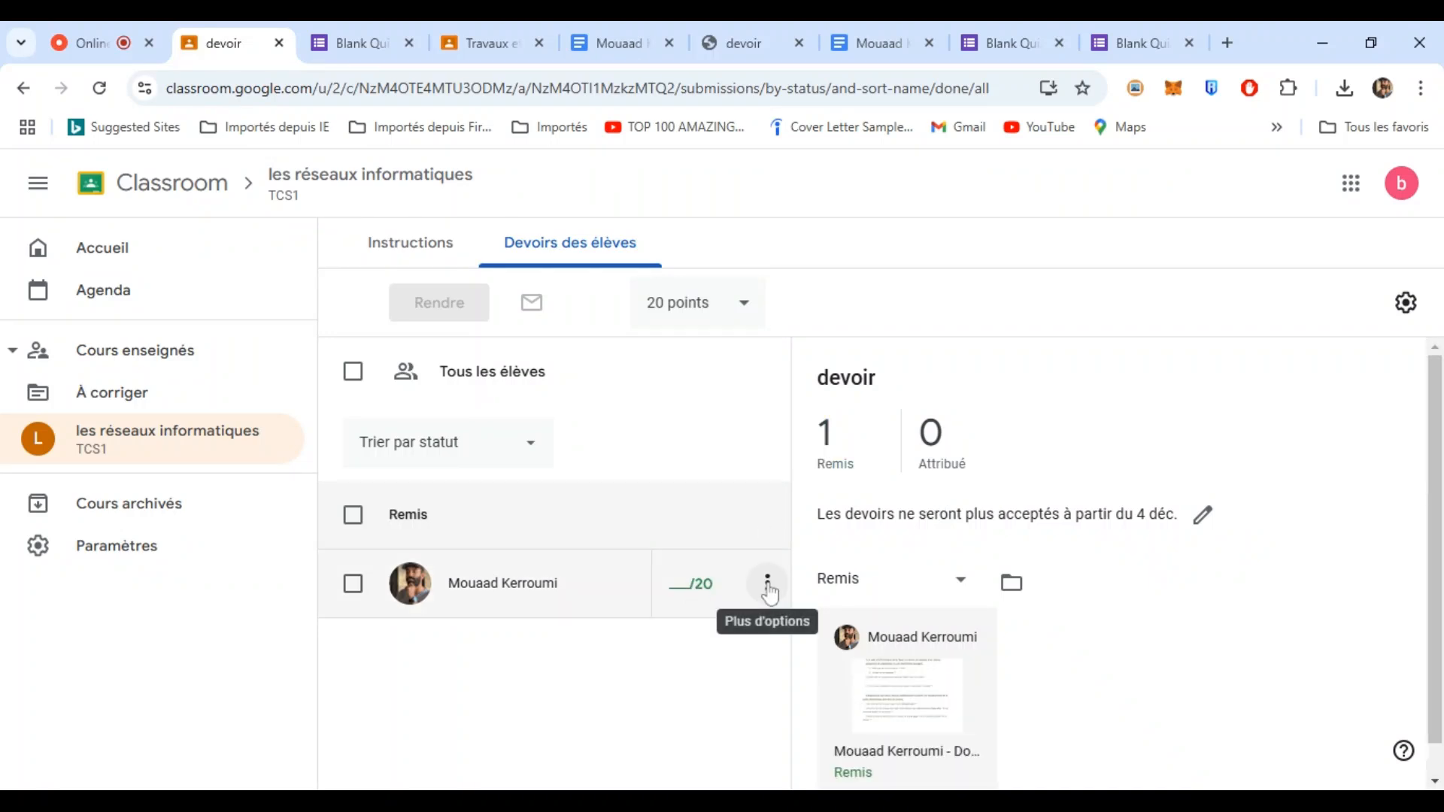
pyautogui.click(767, 583)
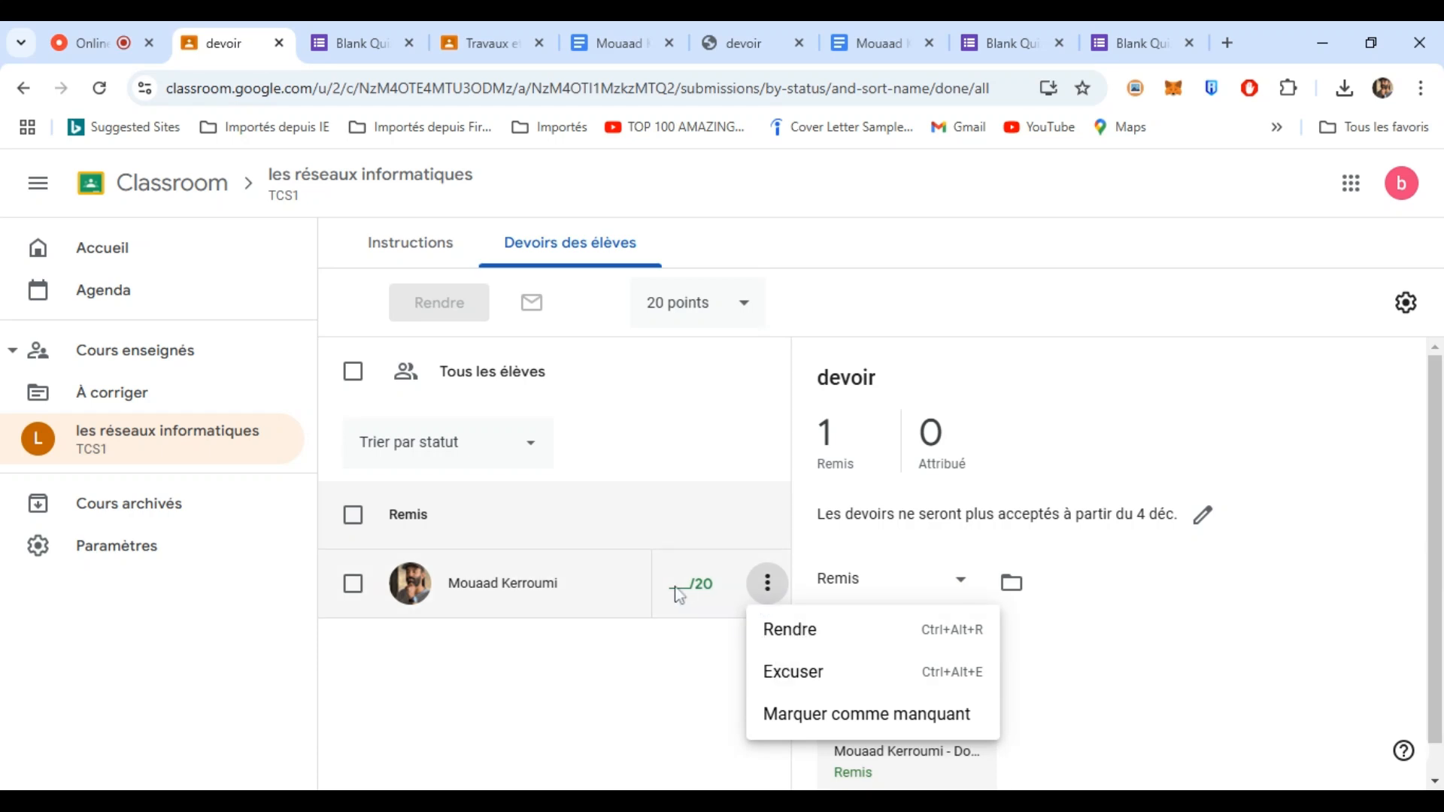
pyautogui.click(788, 631)
pyautogui.click(950, 586)
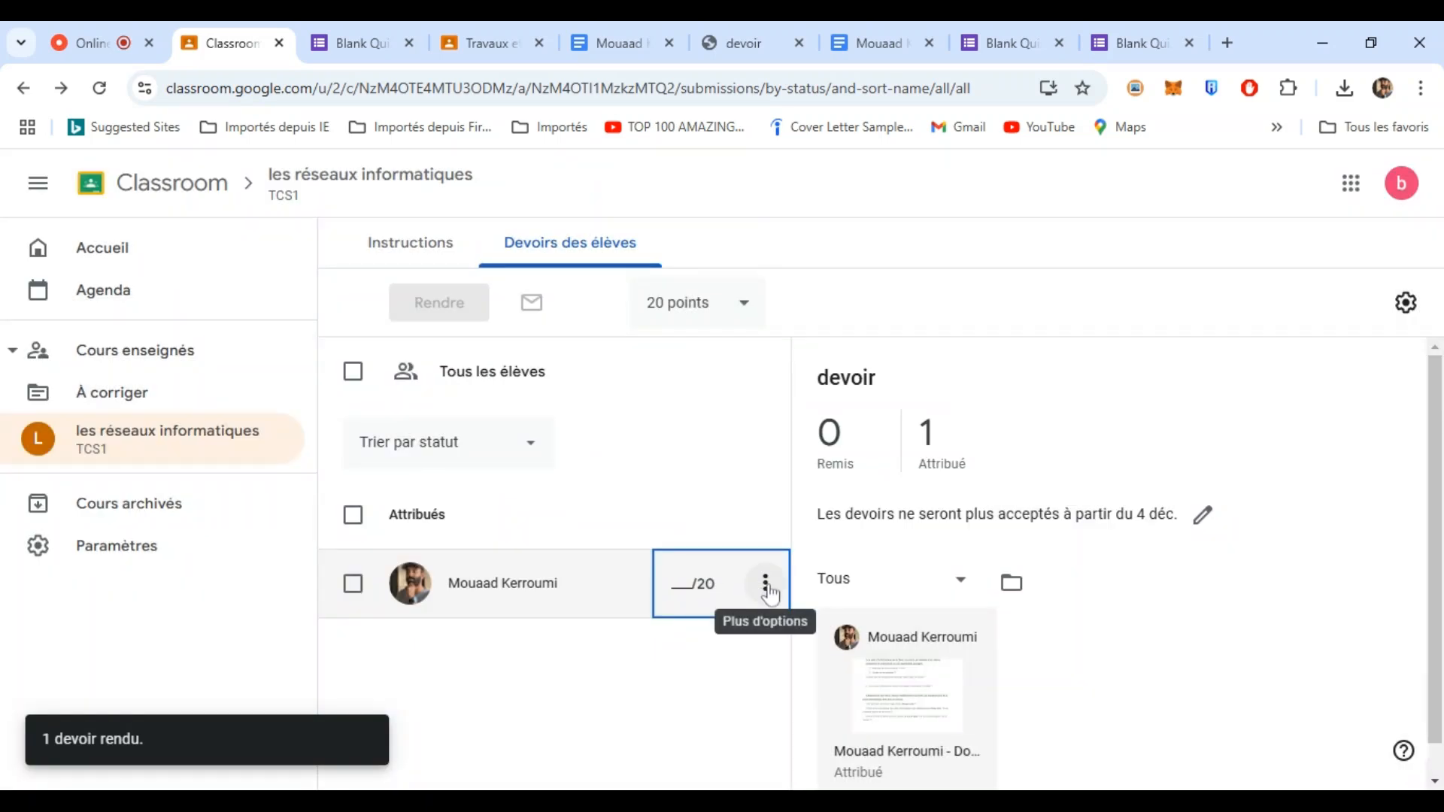
# - Give the student's devoir submission a draft grade of 10/20
pyautogui.click(767, 586)
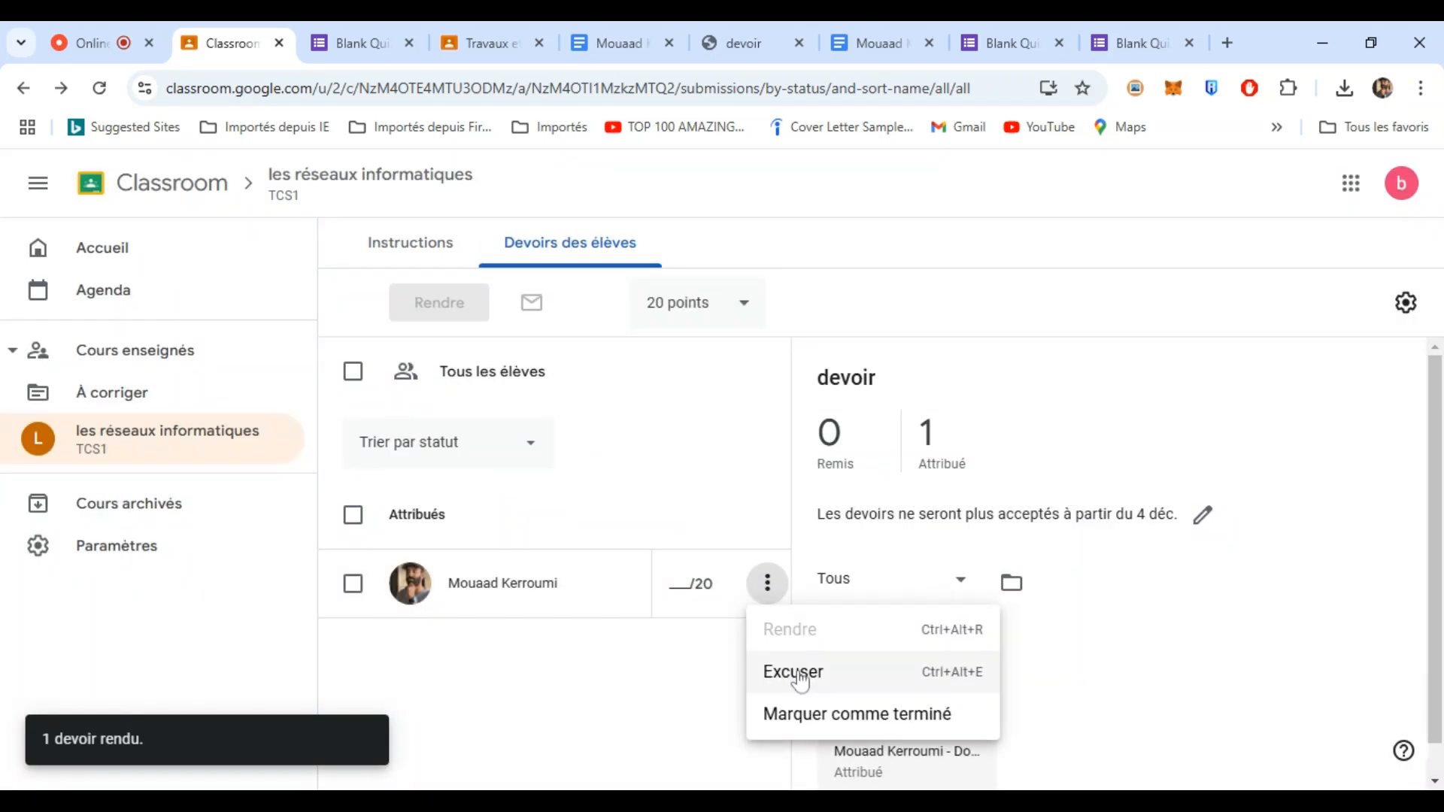
pyautogui.click(699, 583)
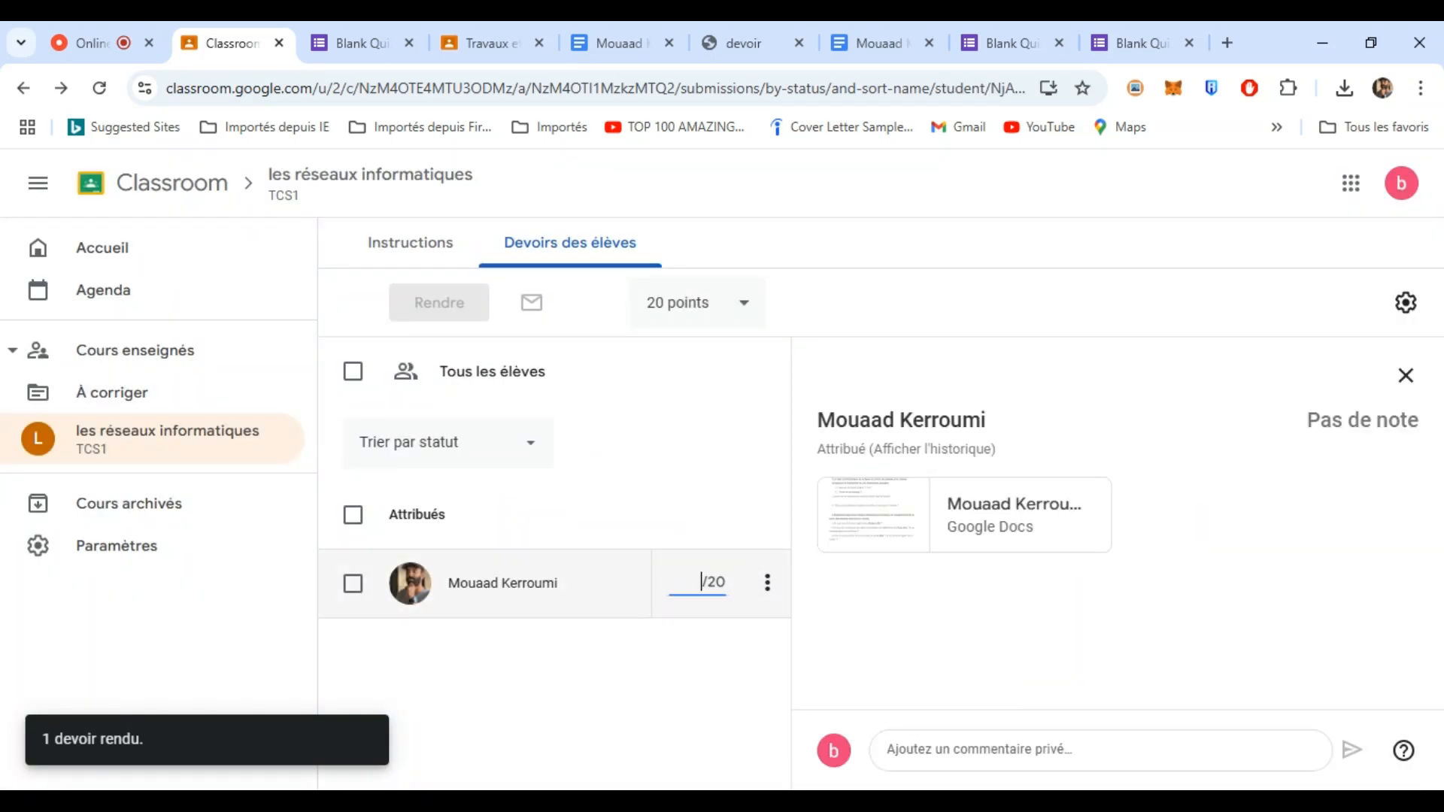
pyautogui.write('10')
pyautogui.press('Return')
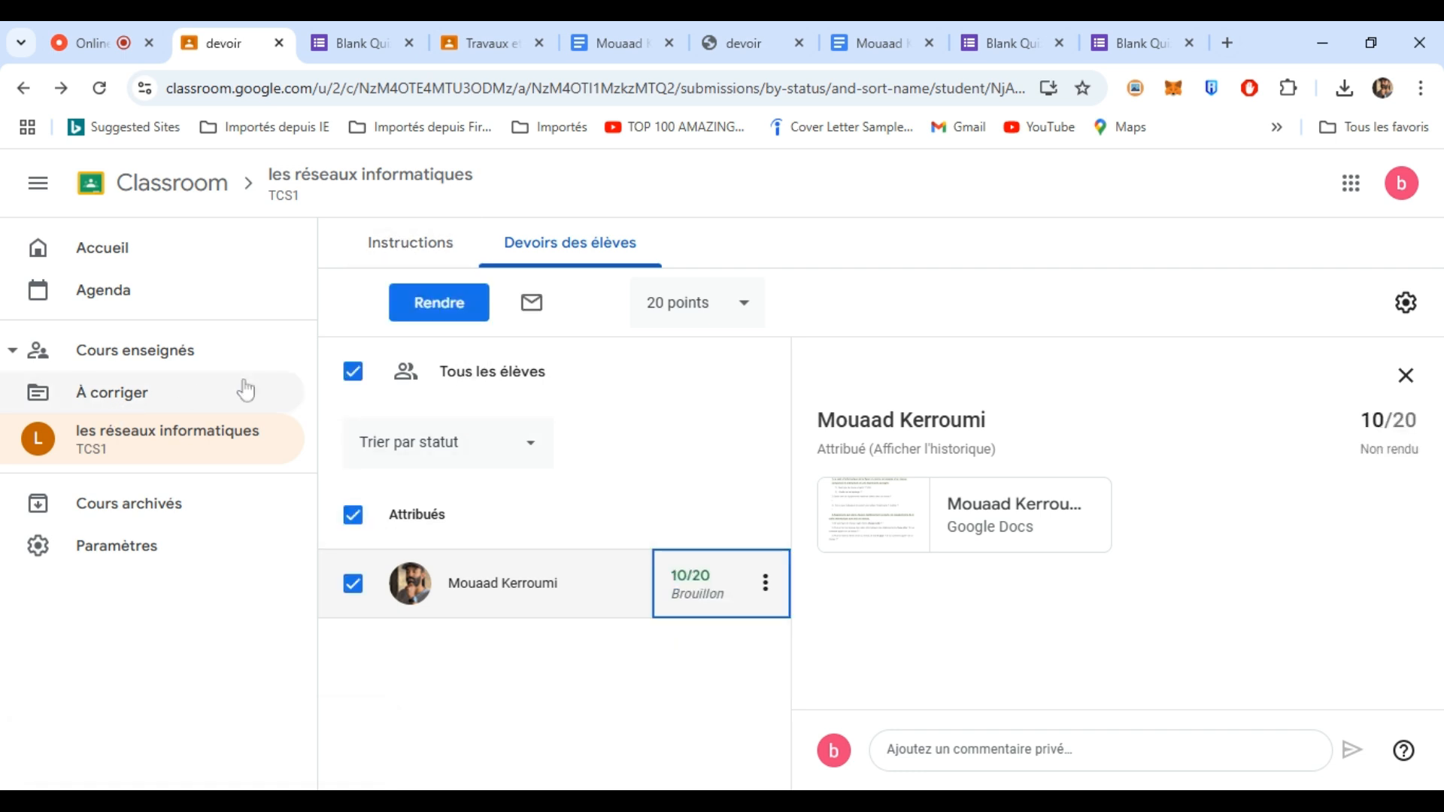
# - Open the les réseaux informatiques course and dismiss the notification settings tip
pyautogui.click(411, 254)
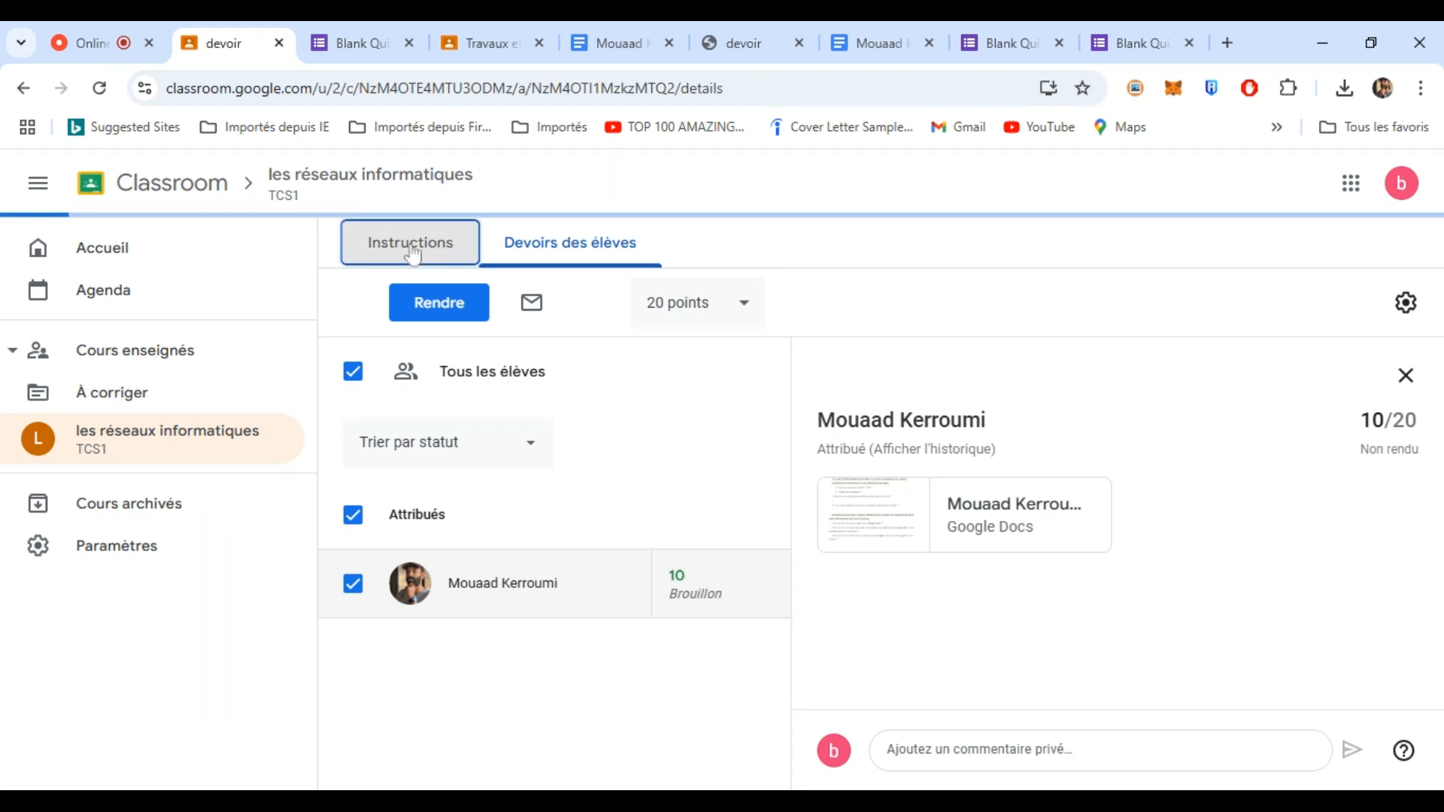
pyautogui.click(156, 364)
pyautogui.click(130, 369)
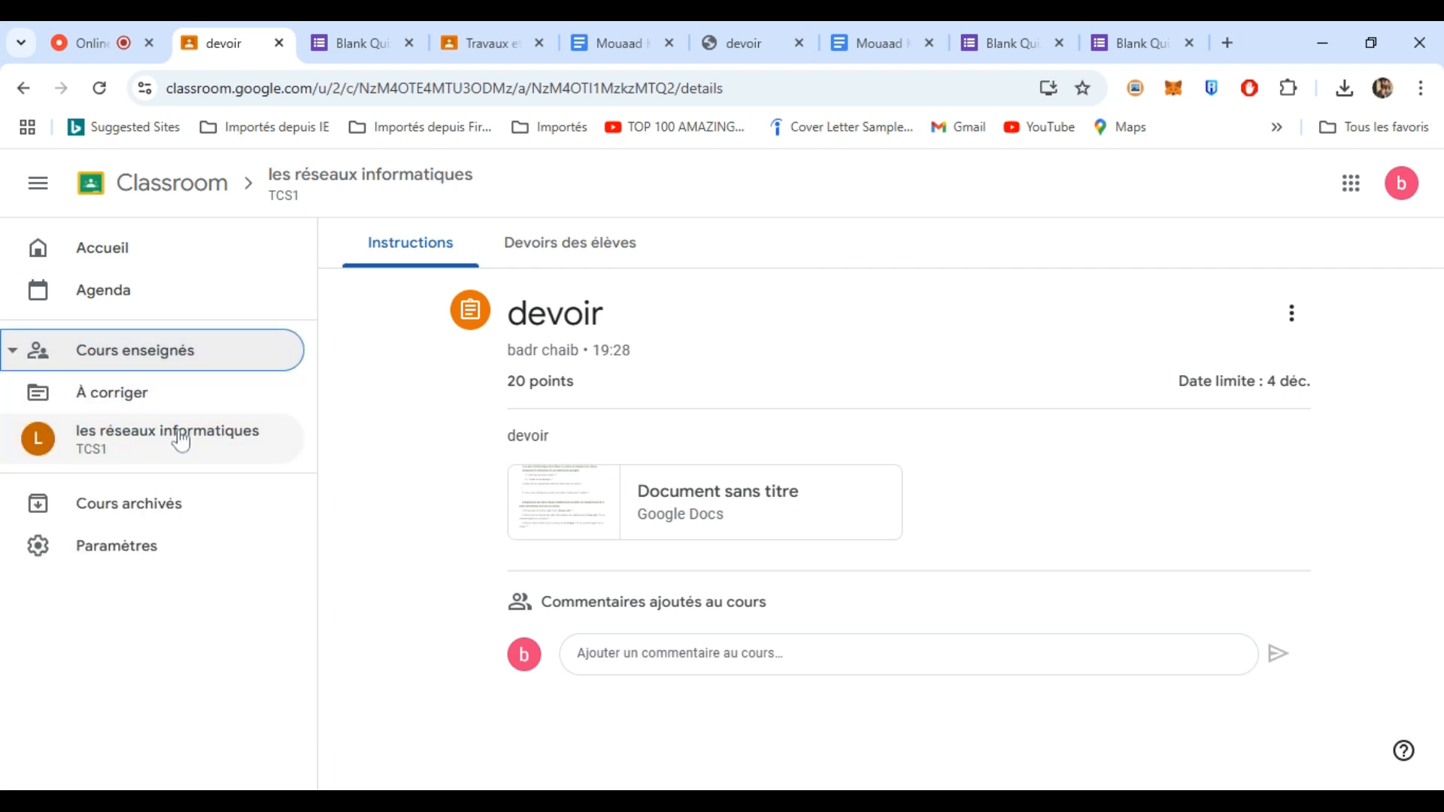
pyautogui.click(152, 430)
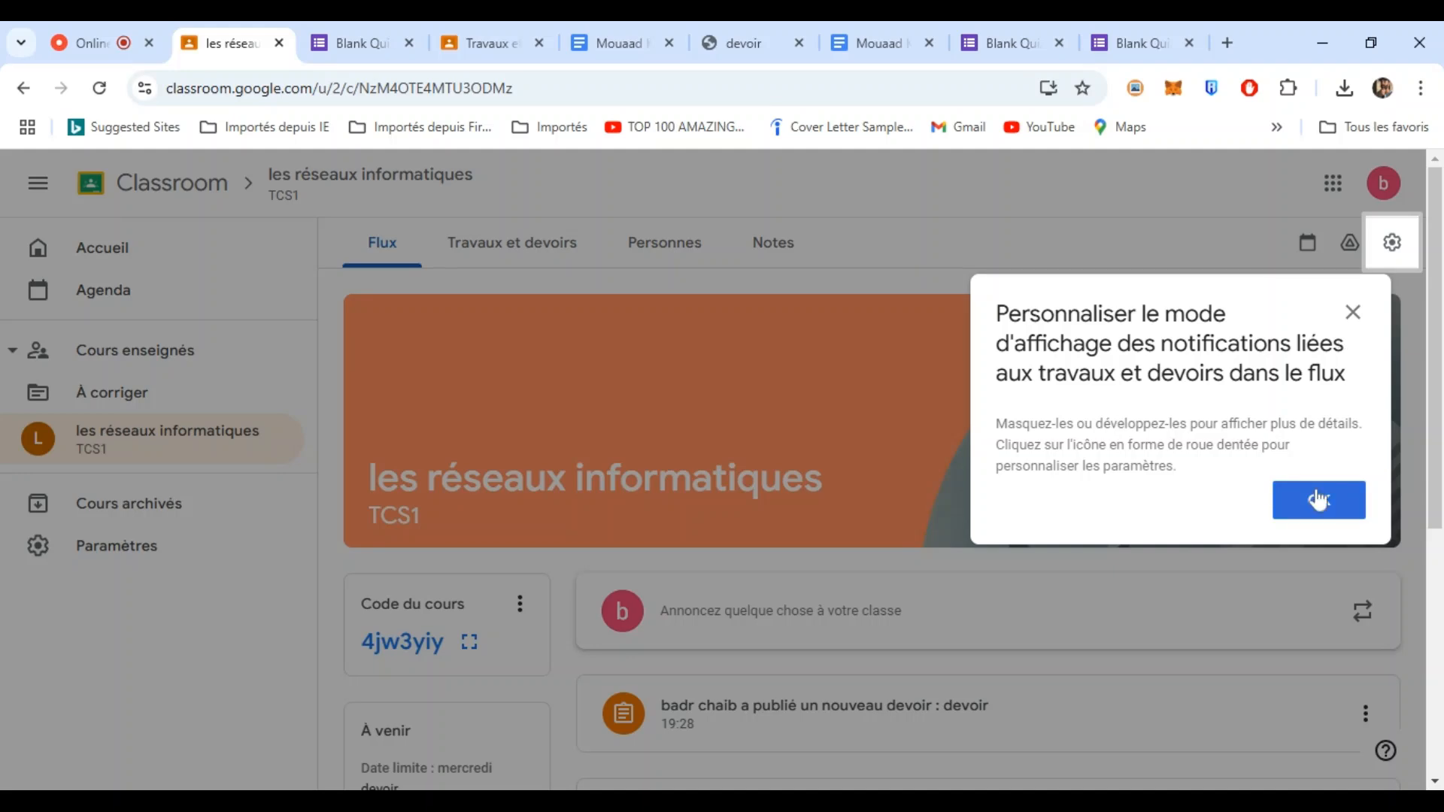
pyautogui.click(1317, 499)
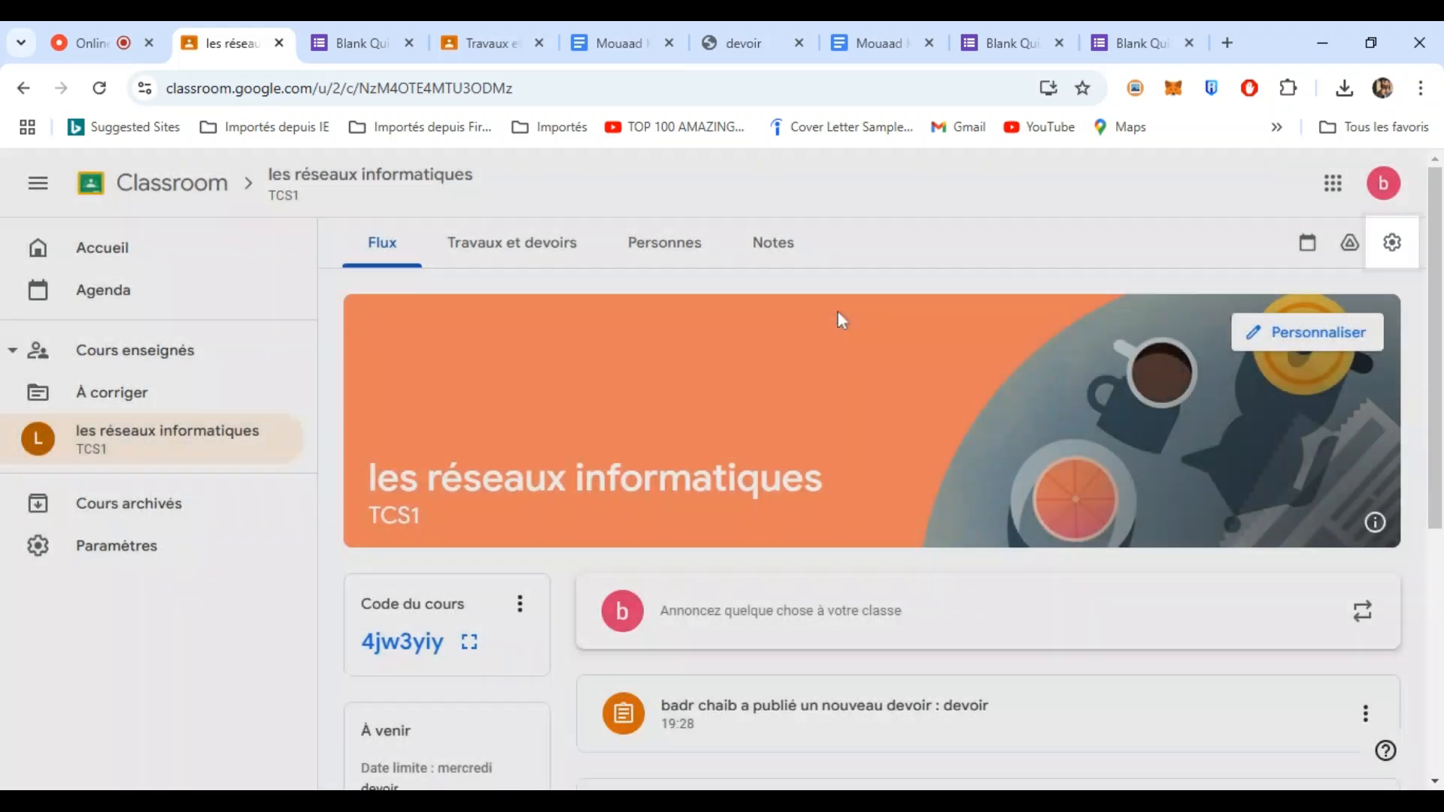
# - In the Notes gradebook, switch off automatic temporary grades for missing work and save
pyautogui.click(773, 241)
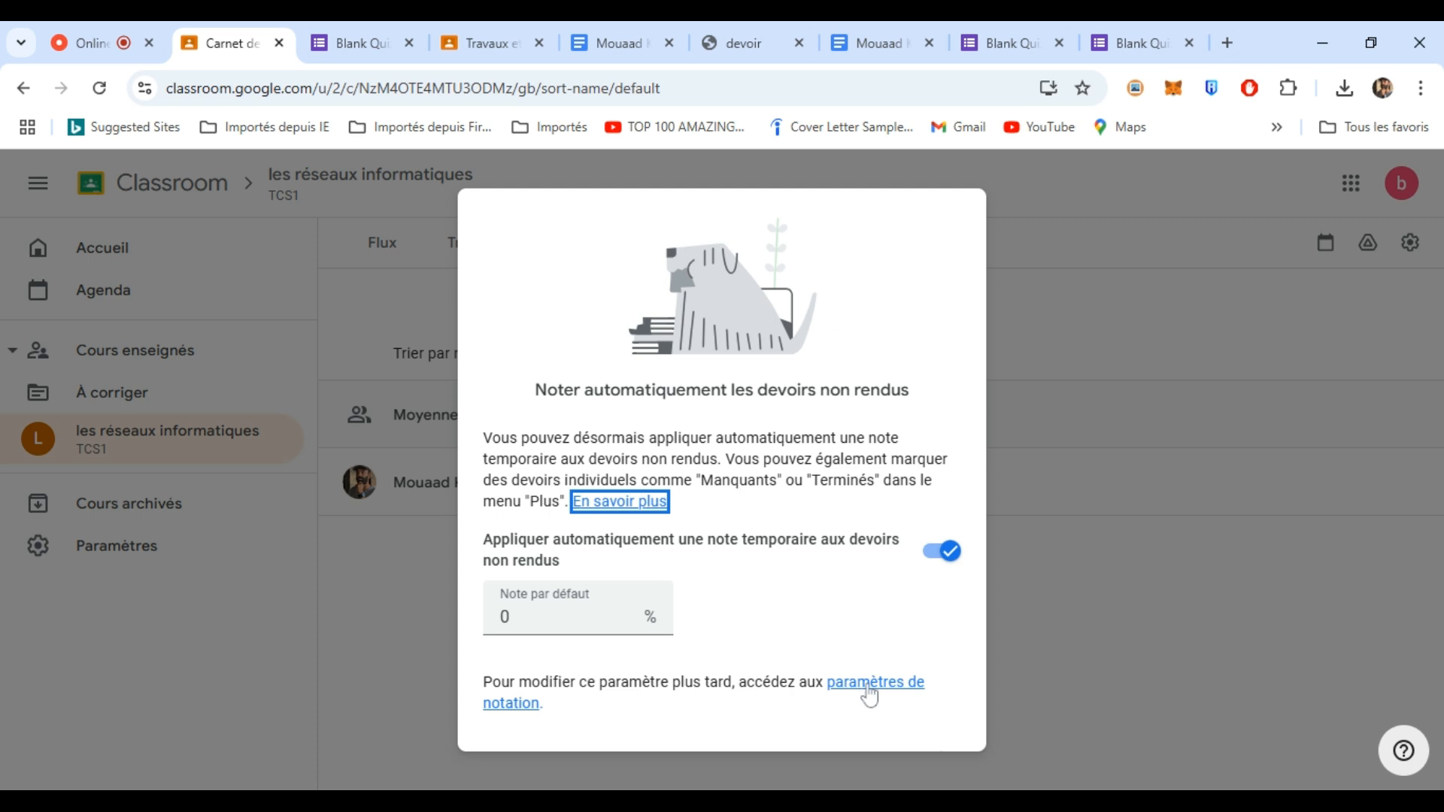
pyautogui.click(949, 556)
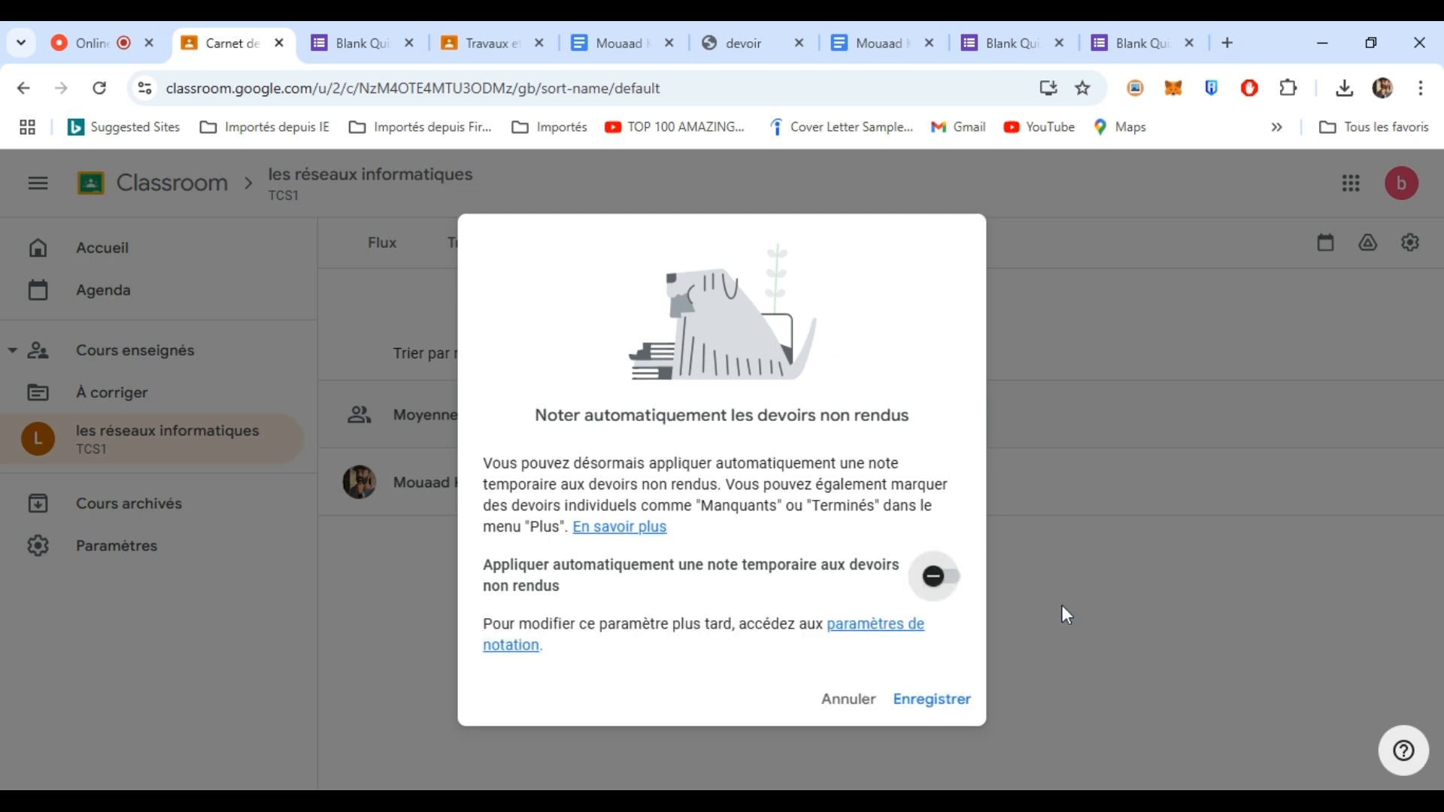
pyautogui.click(921, 701)
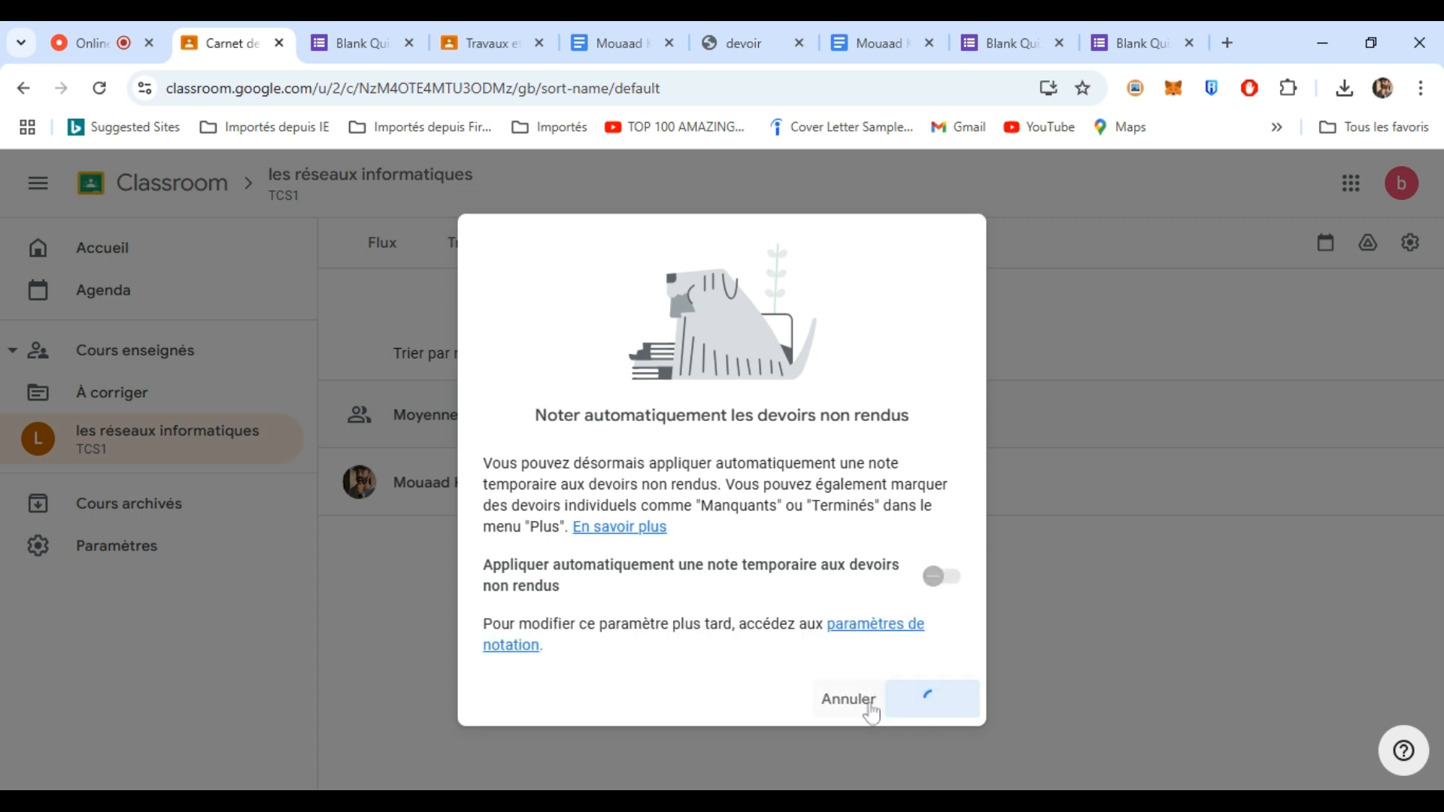